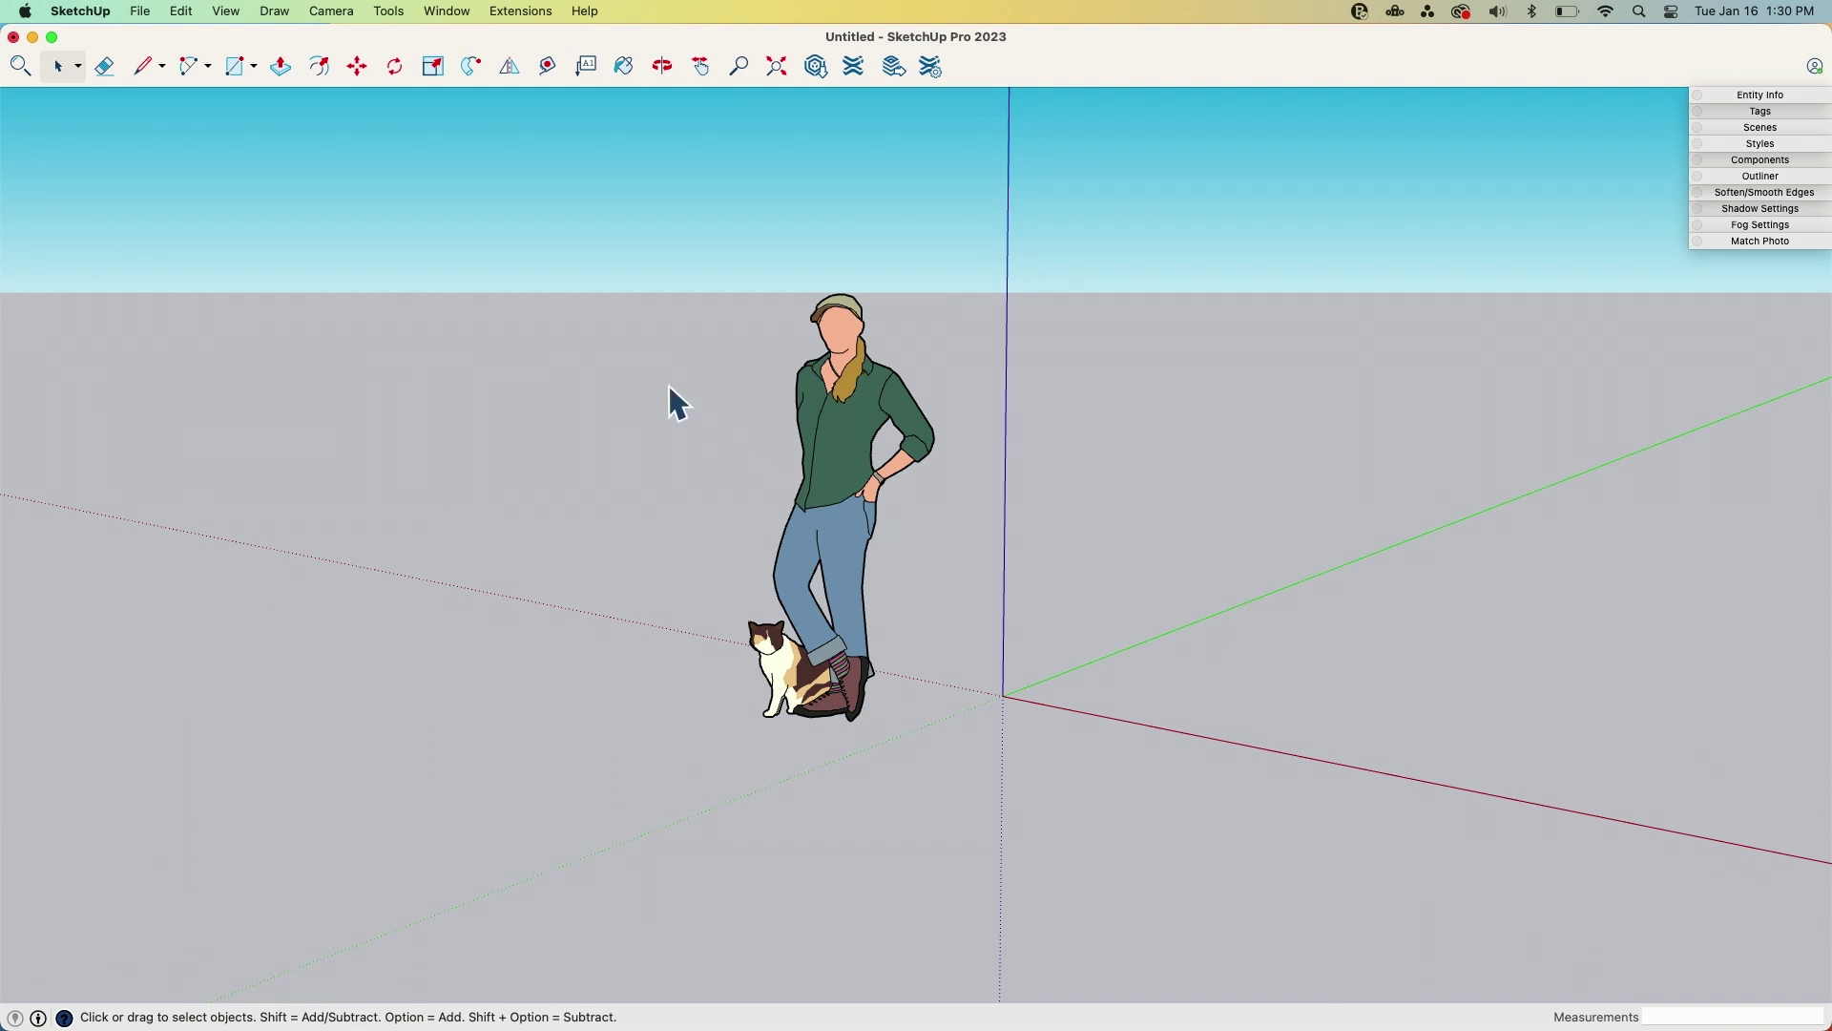
Import the RhinoHead.stl mesh file from the Desktop folder into the empty model
left_click(140, 14)
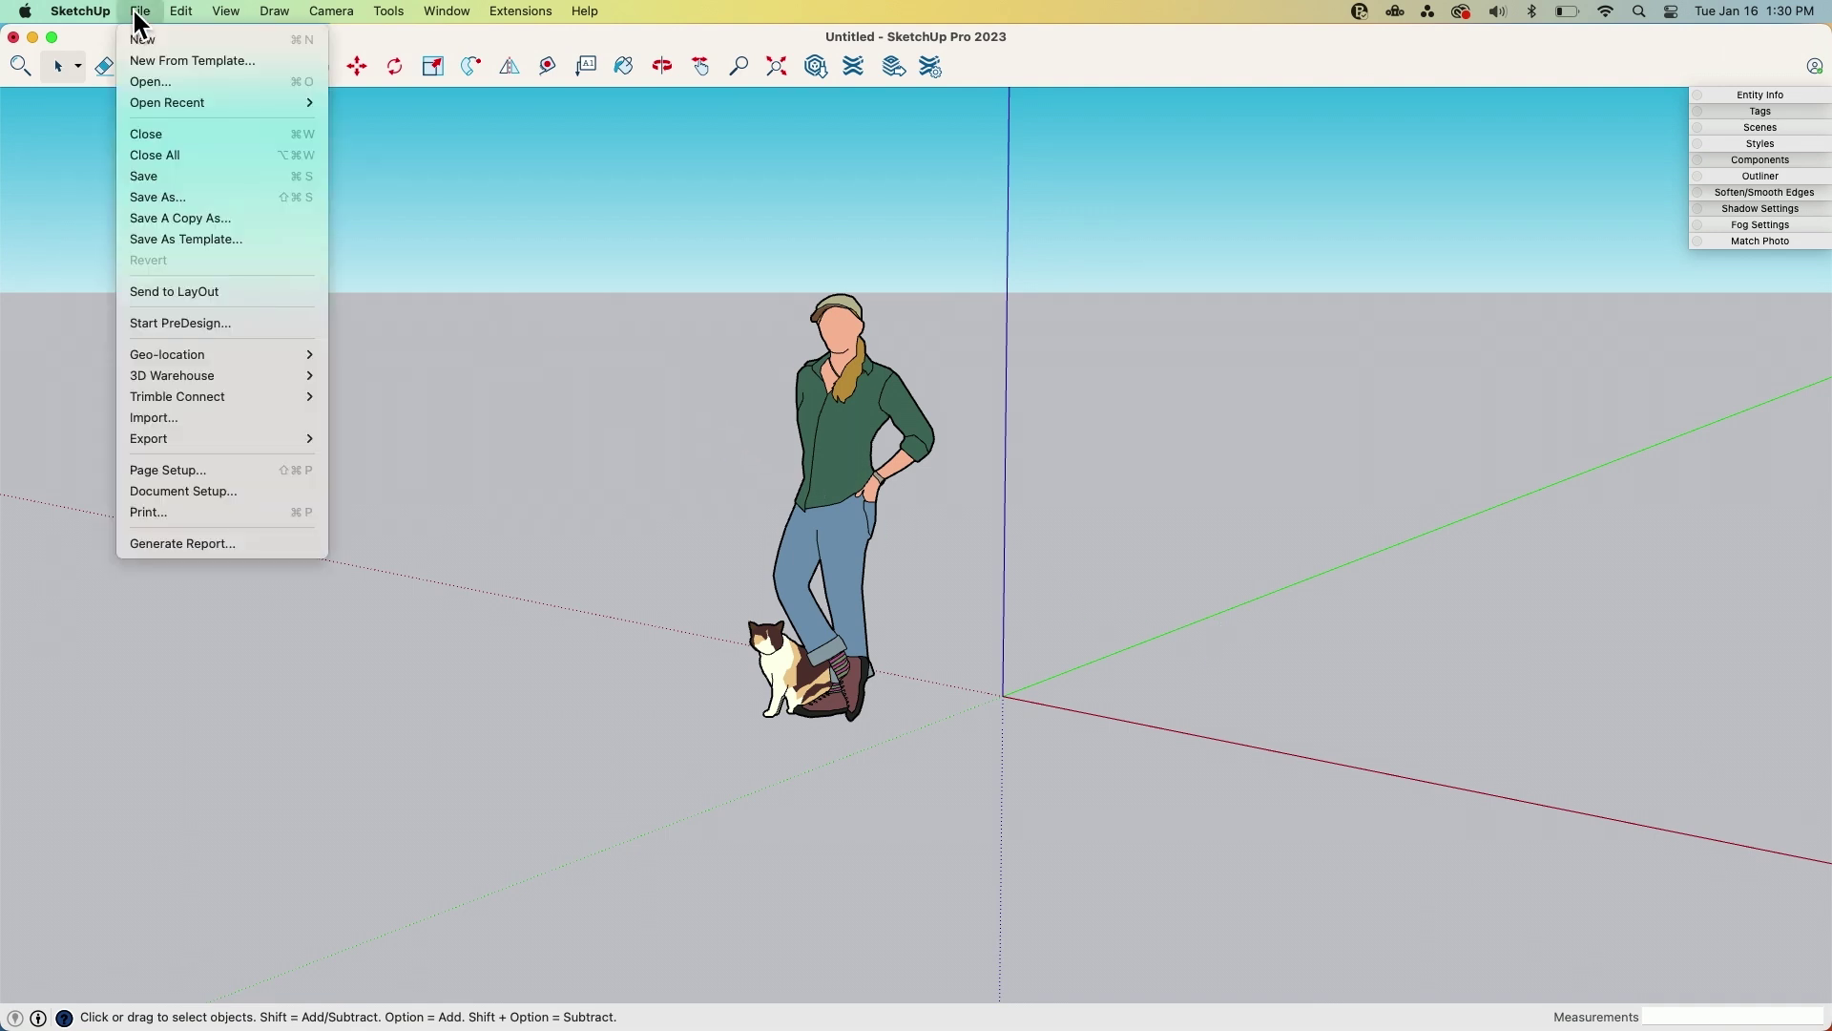
left_click(162, 415)
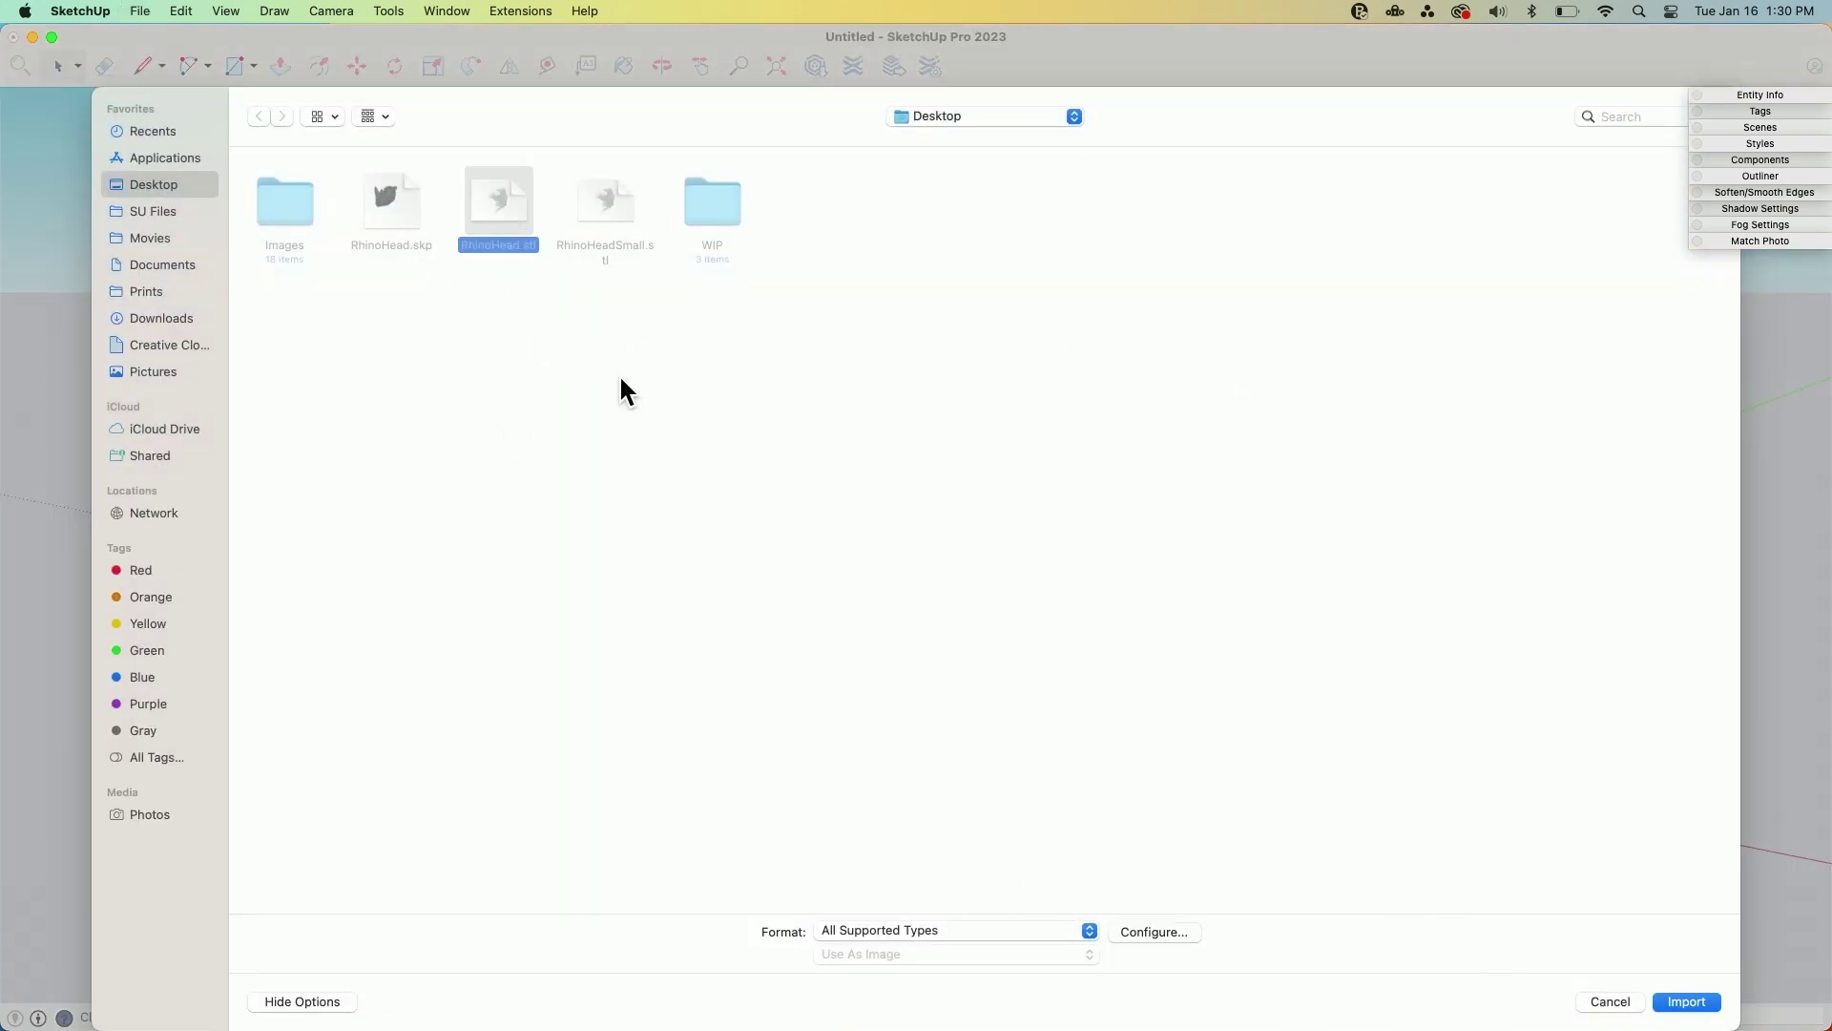
left_click(1686, 1004)
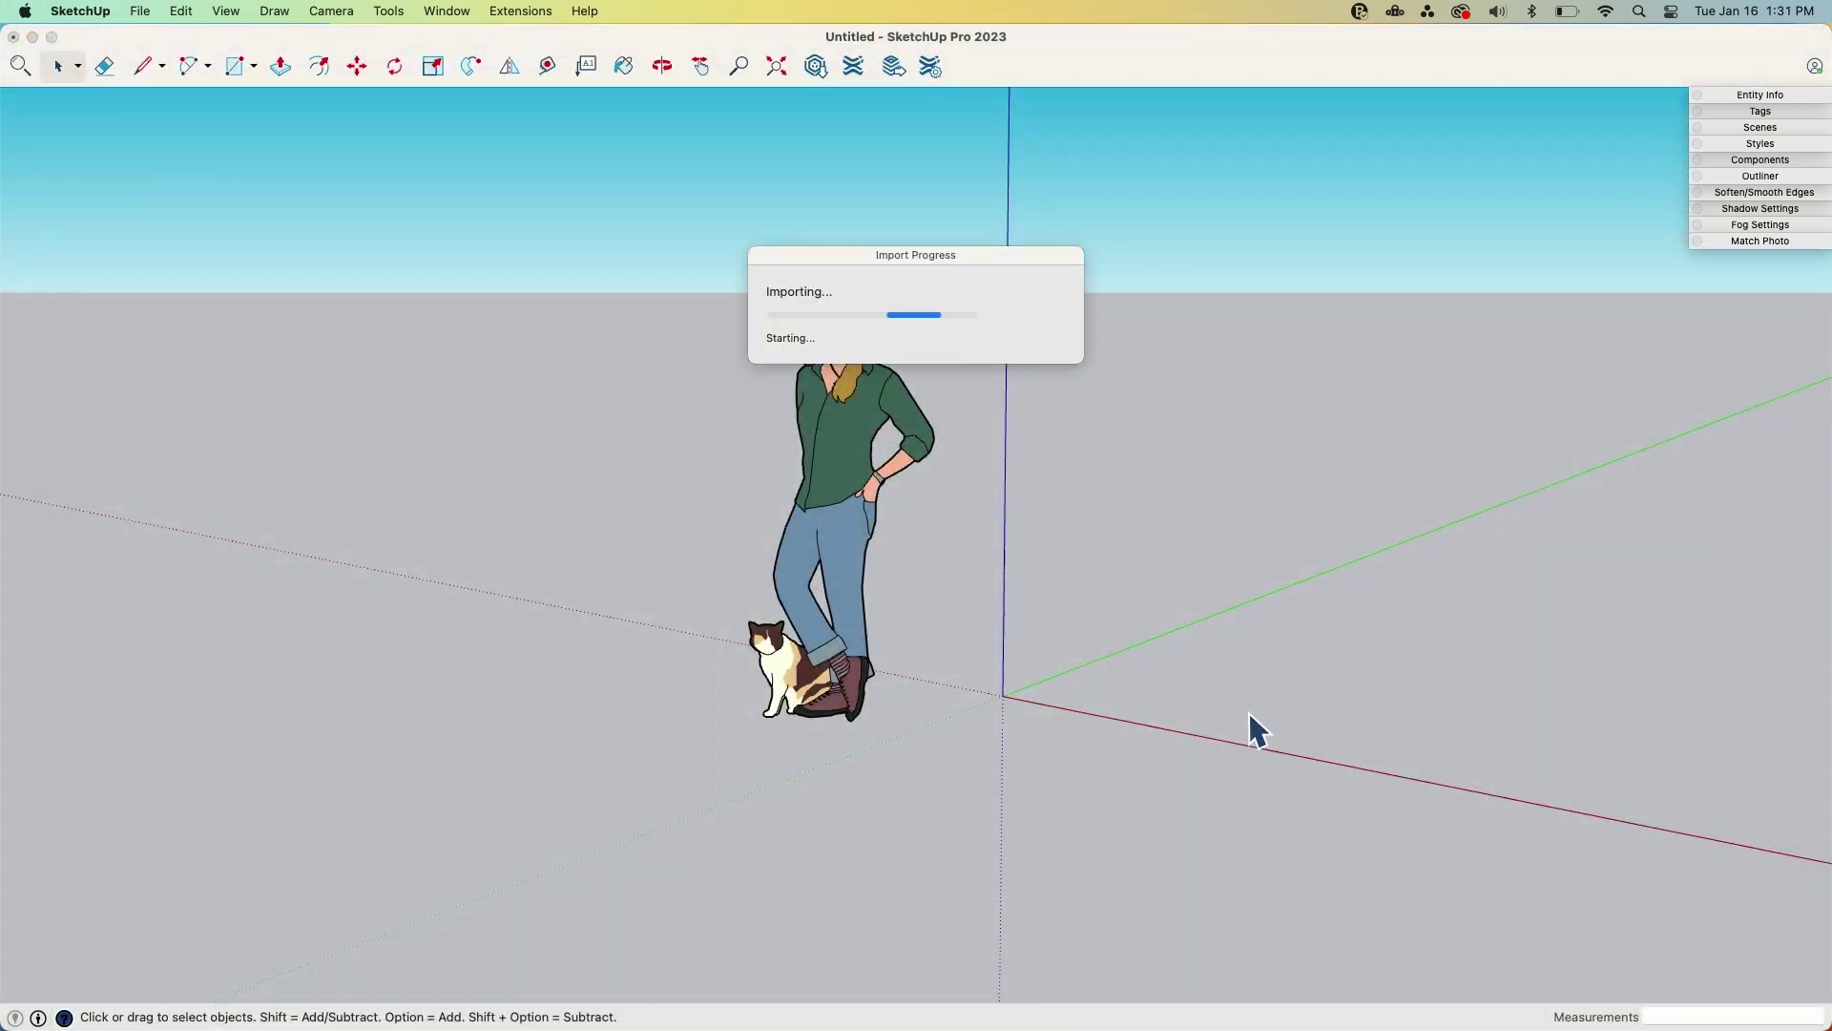
Examine the dense triangle mesh of the imported rhino head from several sides and at close range
scroll(1338, 892, "up", 10)
middle_click_drag(1256, 867, 1362, 839)
middle_click_drag(793, 519, 1013, 430)
middle_click_drag(831, 360, 461, 438)
middle_click_drag(621, 593, 908, 247)
scroll(936, 413, "up", 5)
middle_click_drag(740, 728, 287, 401)
scroll(1009, 482, "down", 5)
middle_click_drag(1010, 482, 832, 547)
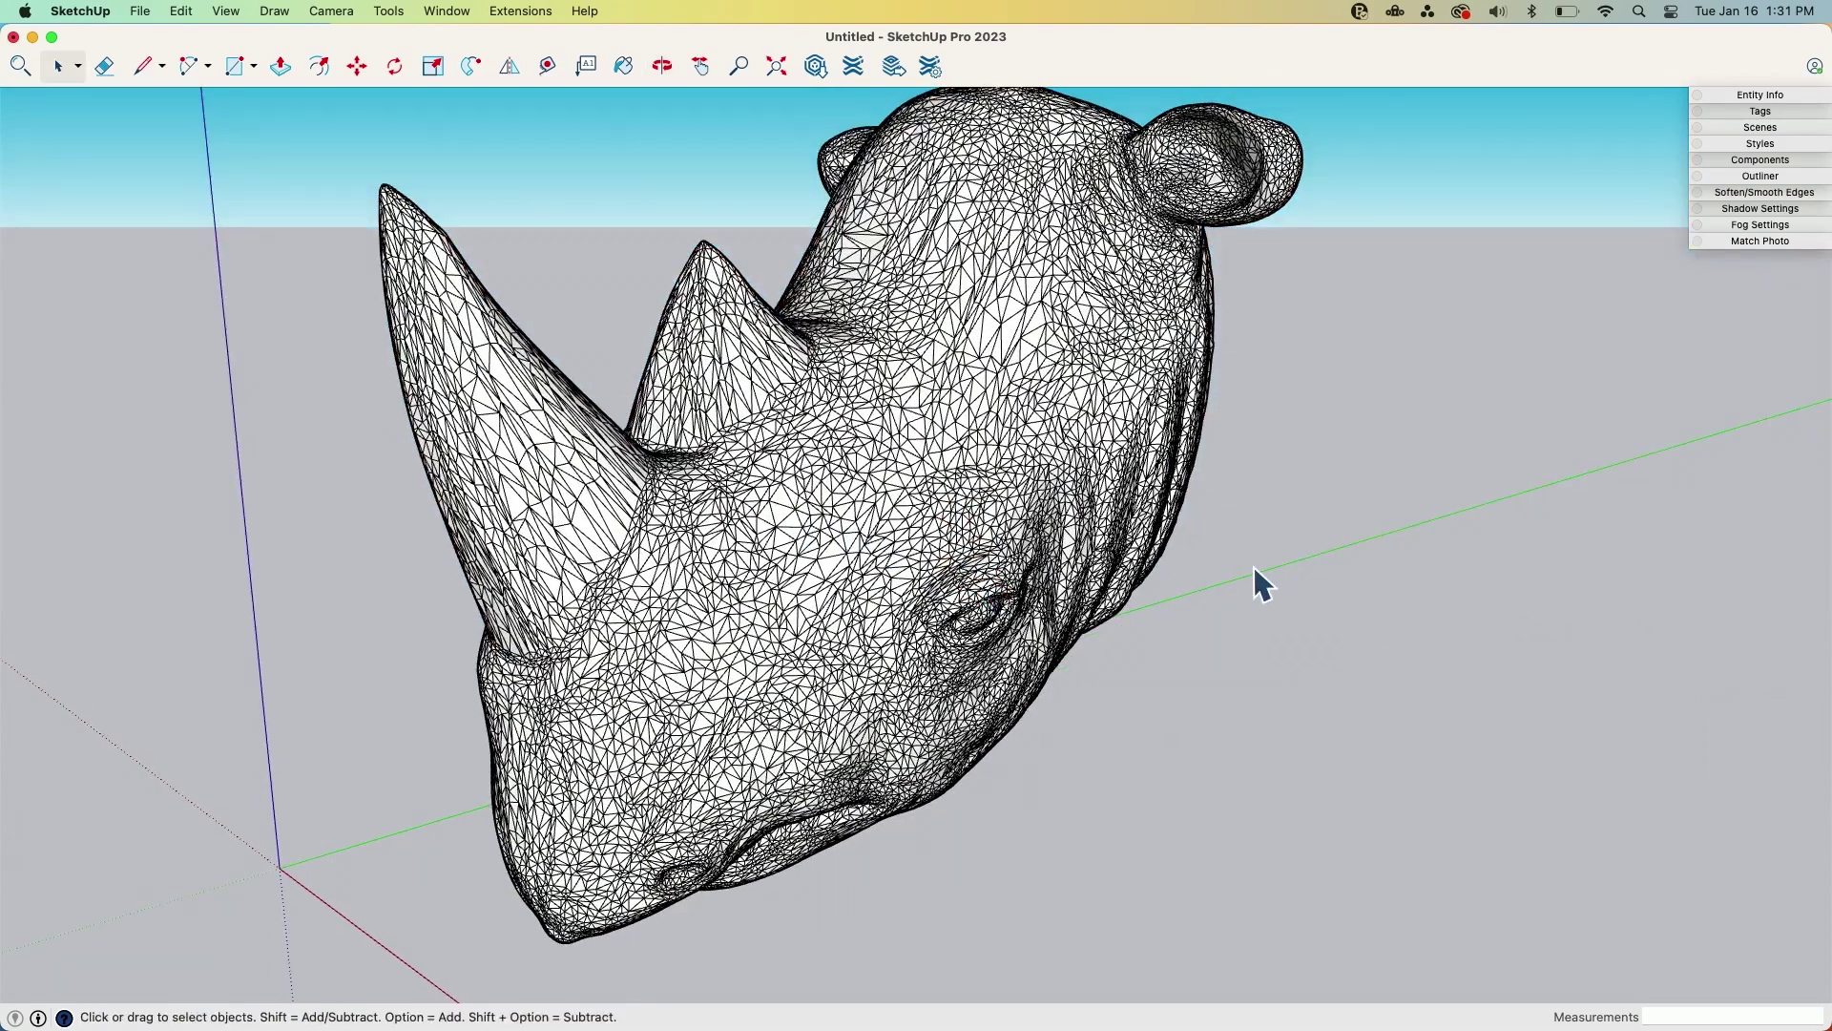
Open the imported rhino head for editing
left_click(988, 516)
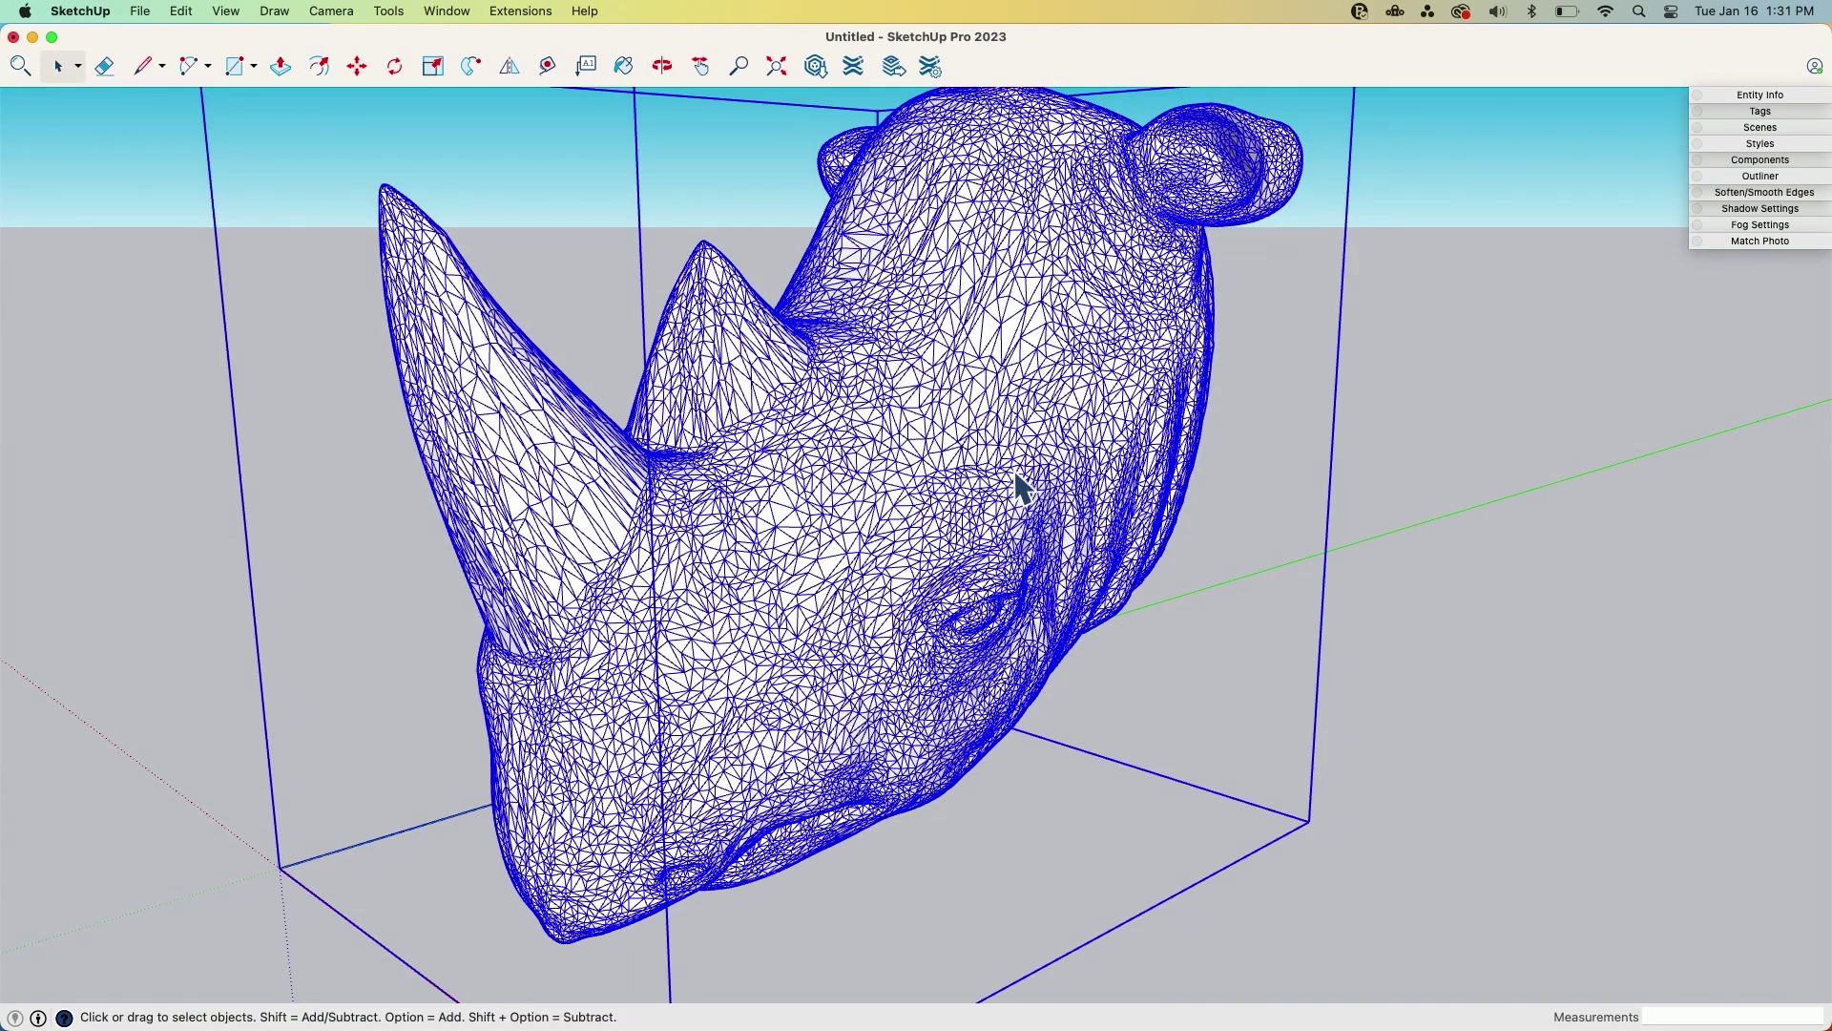
double_click(997, 470)
Inspect the rhino head's mesh edges all around, including the flat back of the neck, the horns and the eye
middle_click_drag(625, 582, 1083, 342)
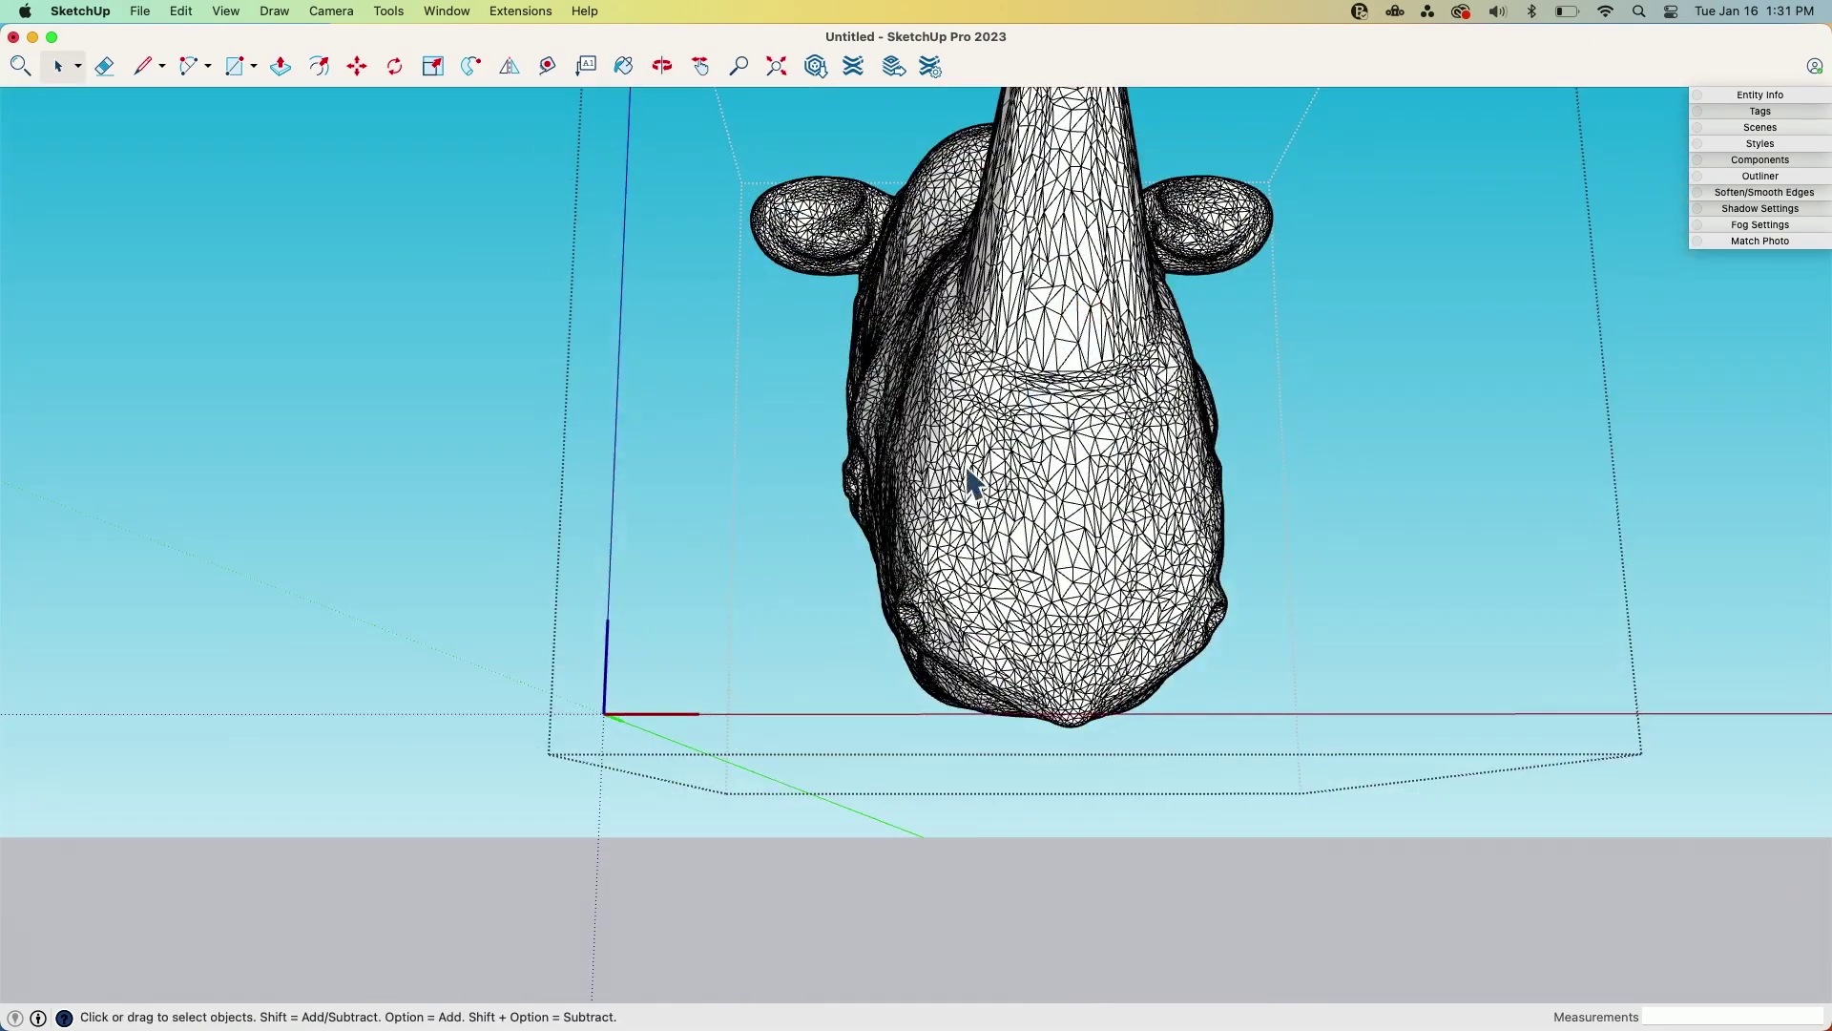
middle_click_drag(971, 482, 1371, 544)
middle_click_drag(748, 319, 1250, 450)
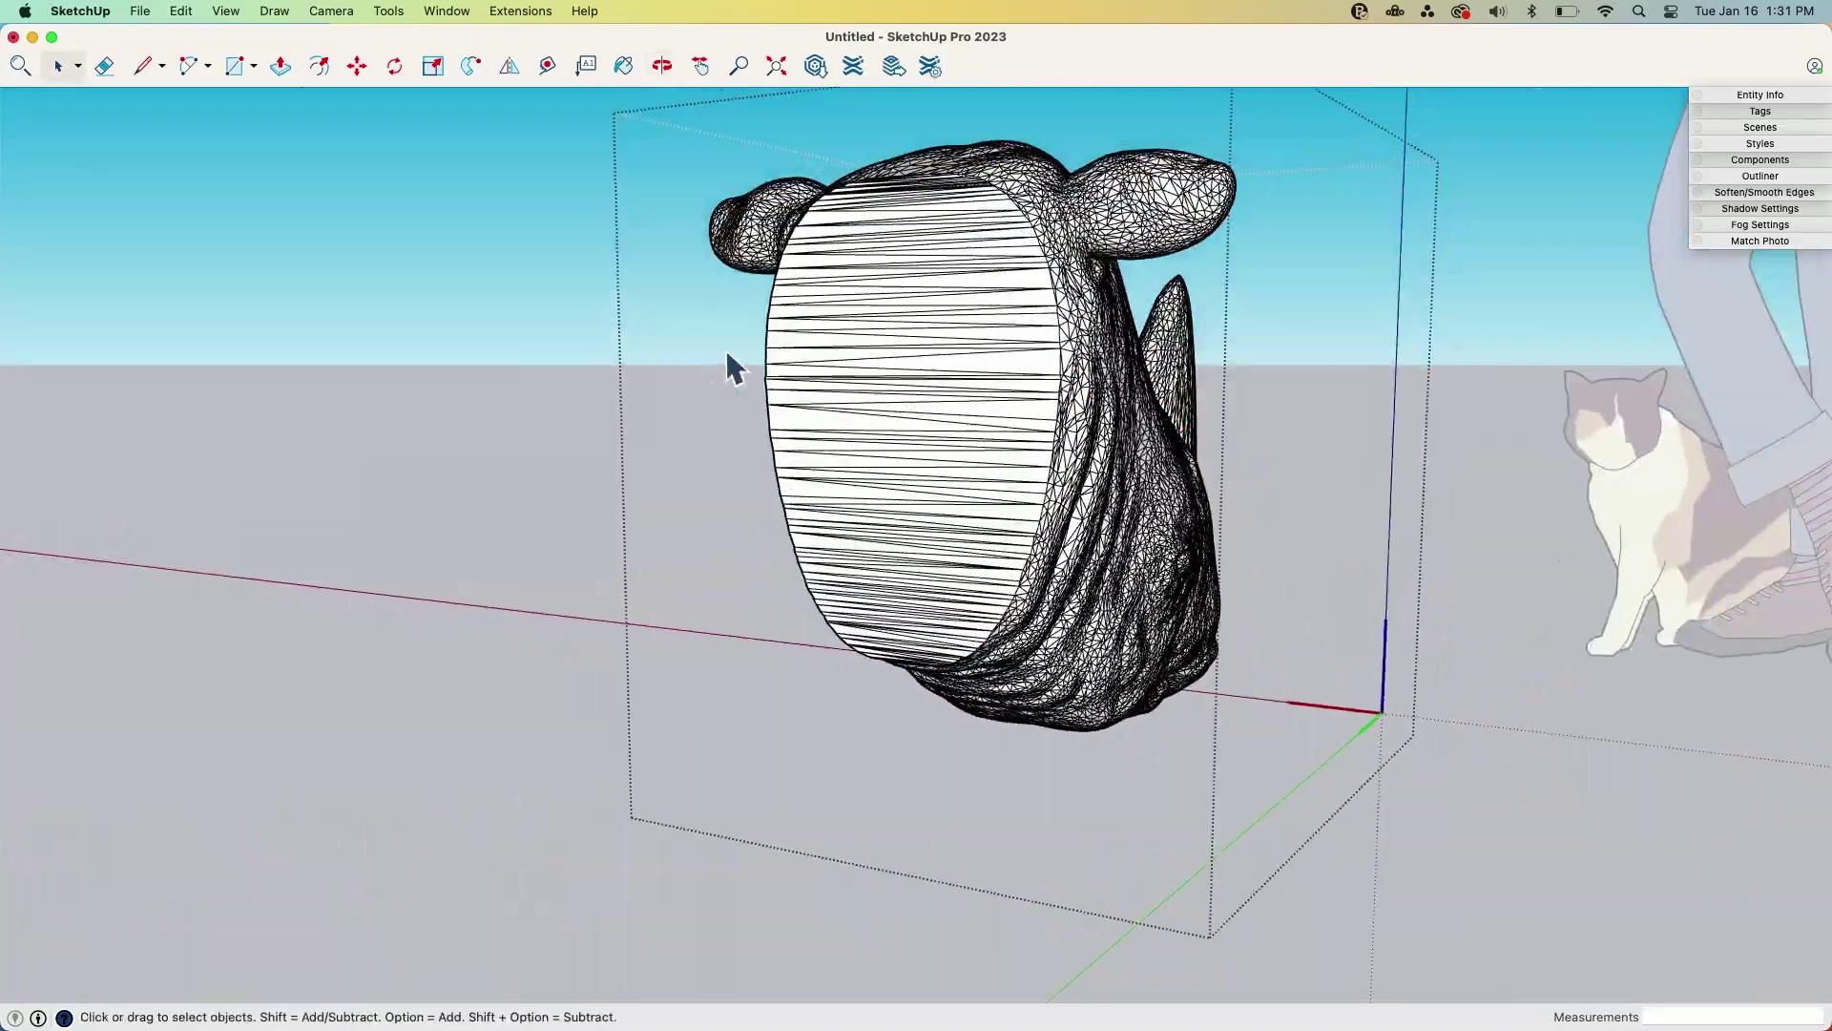
middle_click_drag(747, 367, 1515, 493)
middle_click_drag(982, 468, 1403, 463)
middle_click_drag(1116, 420, 1464, 319)
scroll(1423, 311, "up", 4)
middle_click_drag(1116, 298, 1002, 692)
scroll(1088, 396, "up", 3)
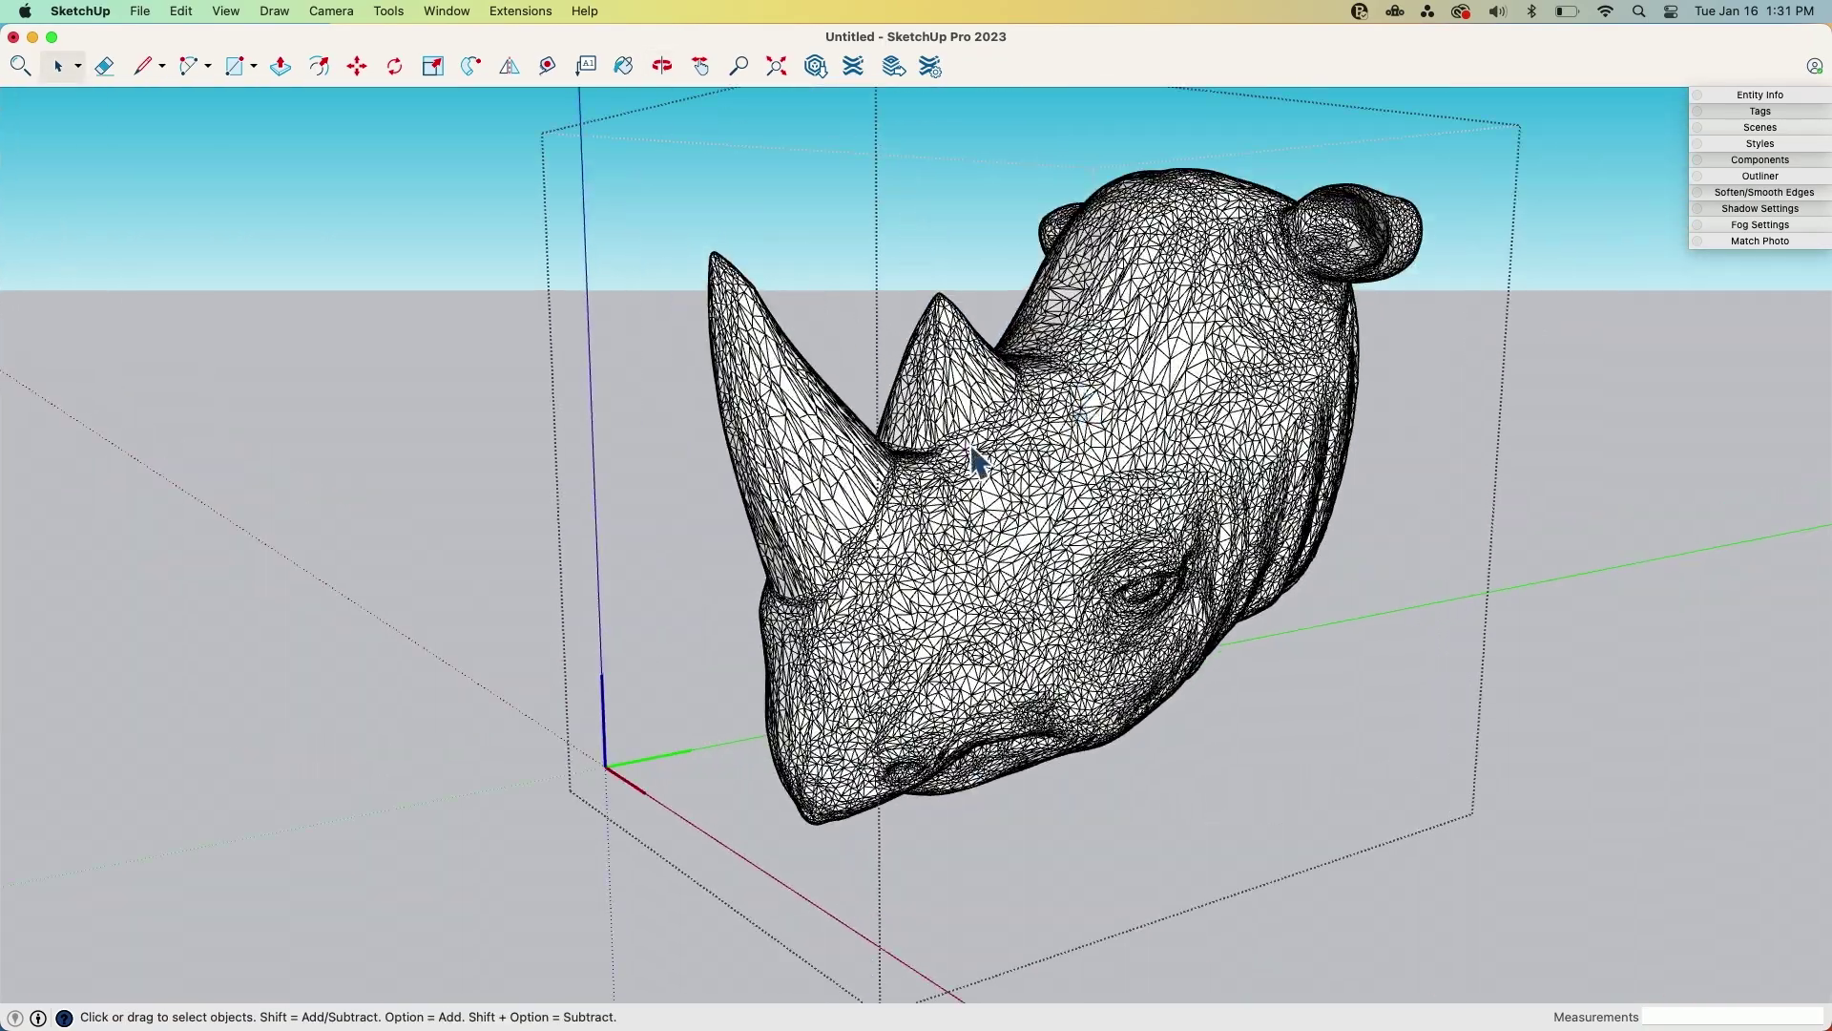
middle_click_drag(971, 444, 795, 430)
left_click_drag(795, 429, 933, 380)
key("space")
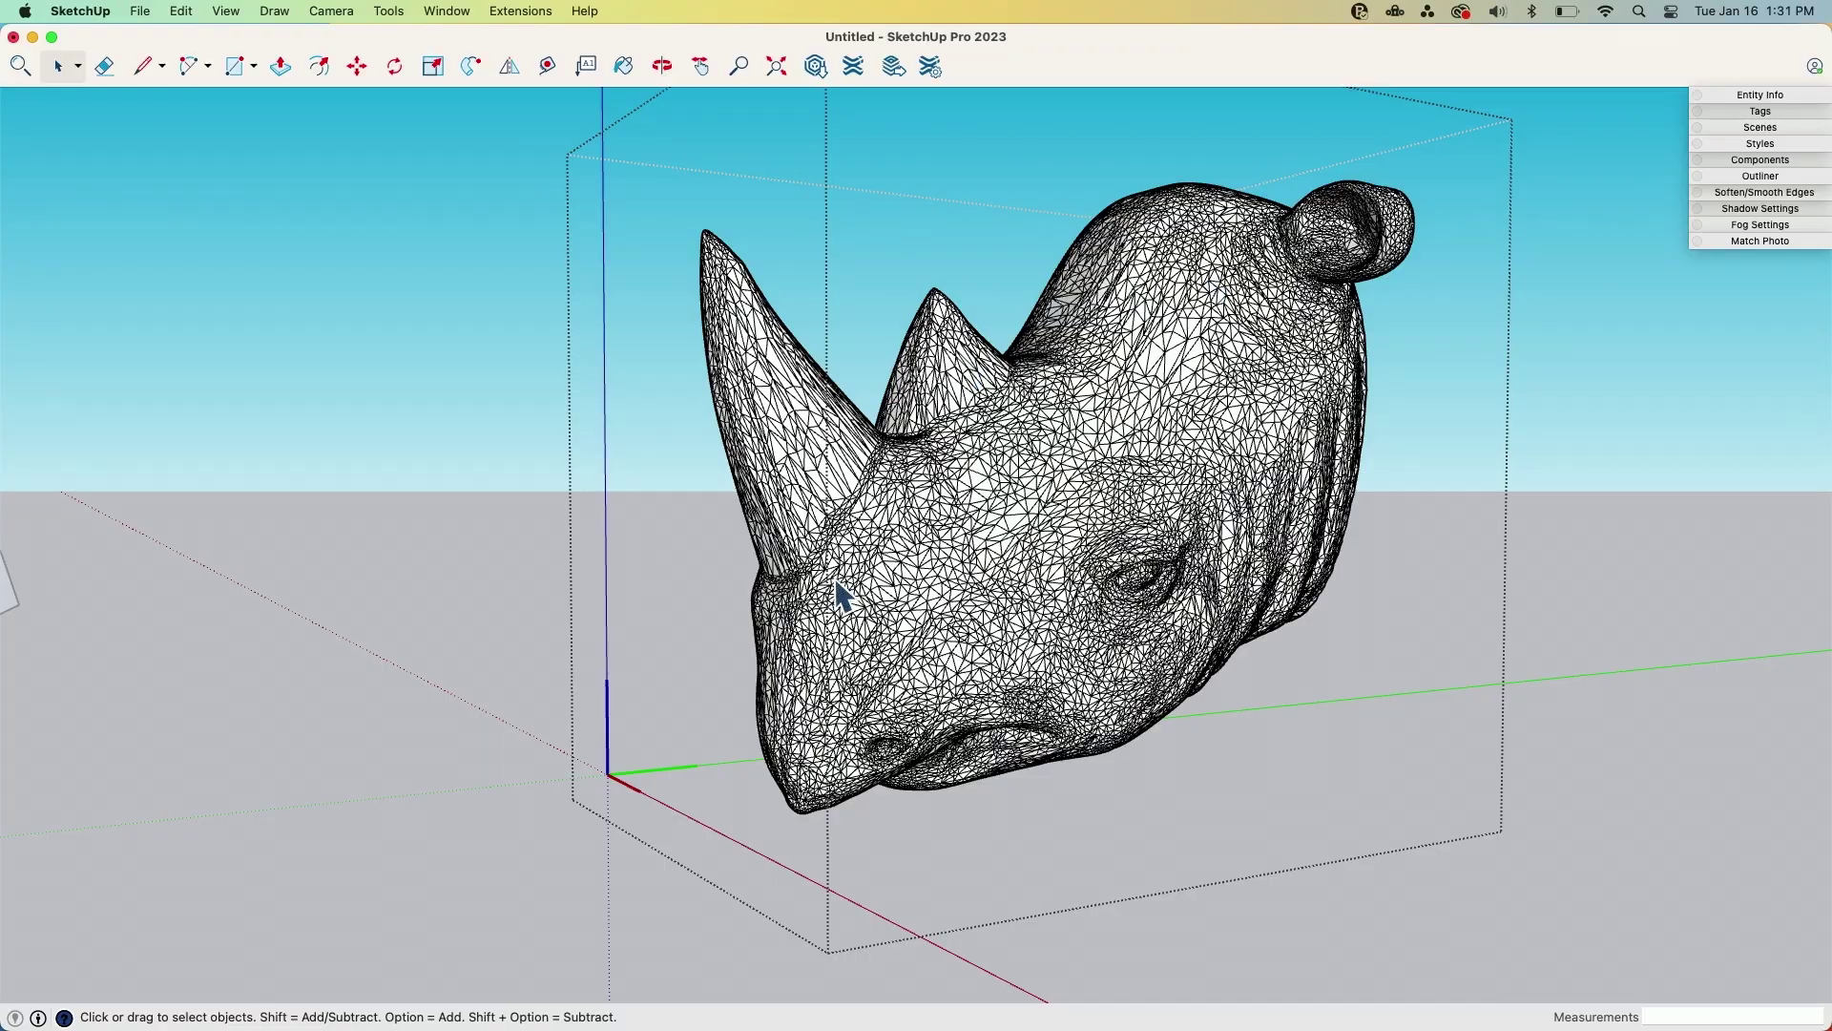
middle_click_drag(838, 594, 800, 611)
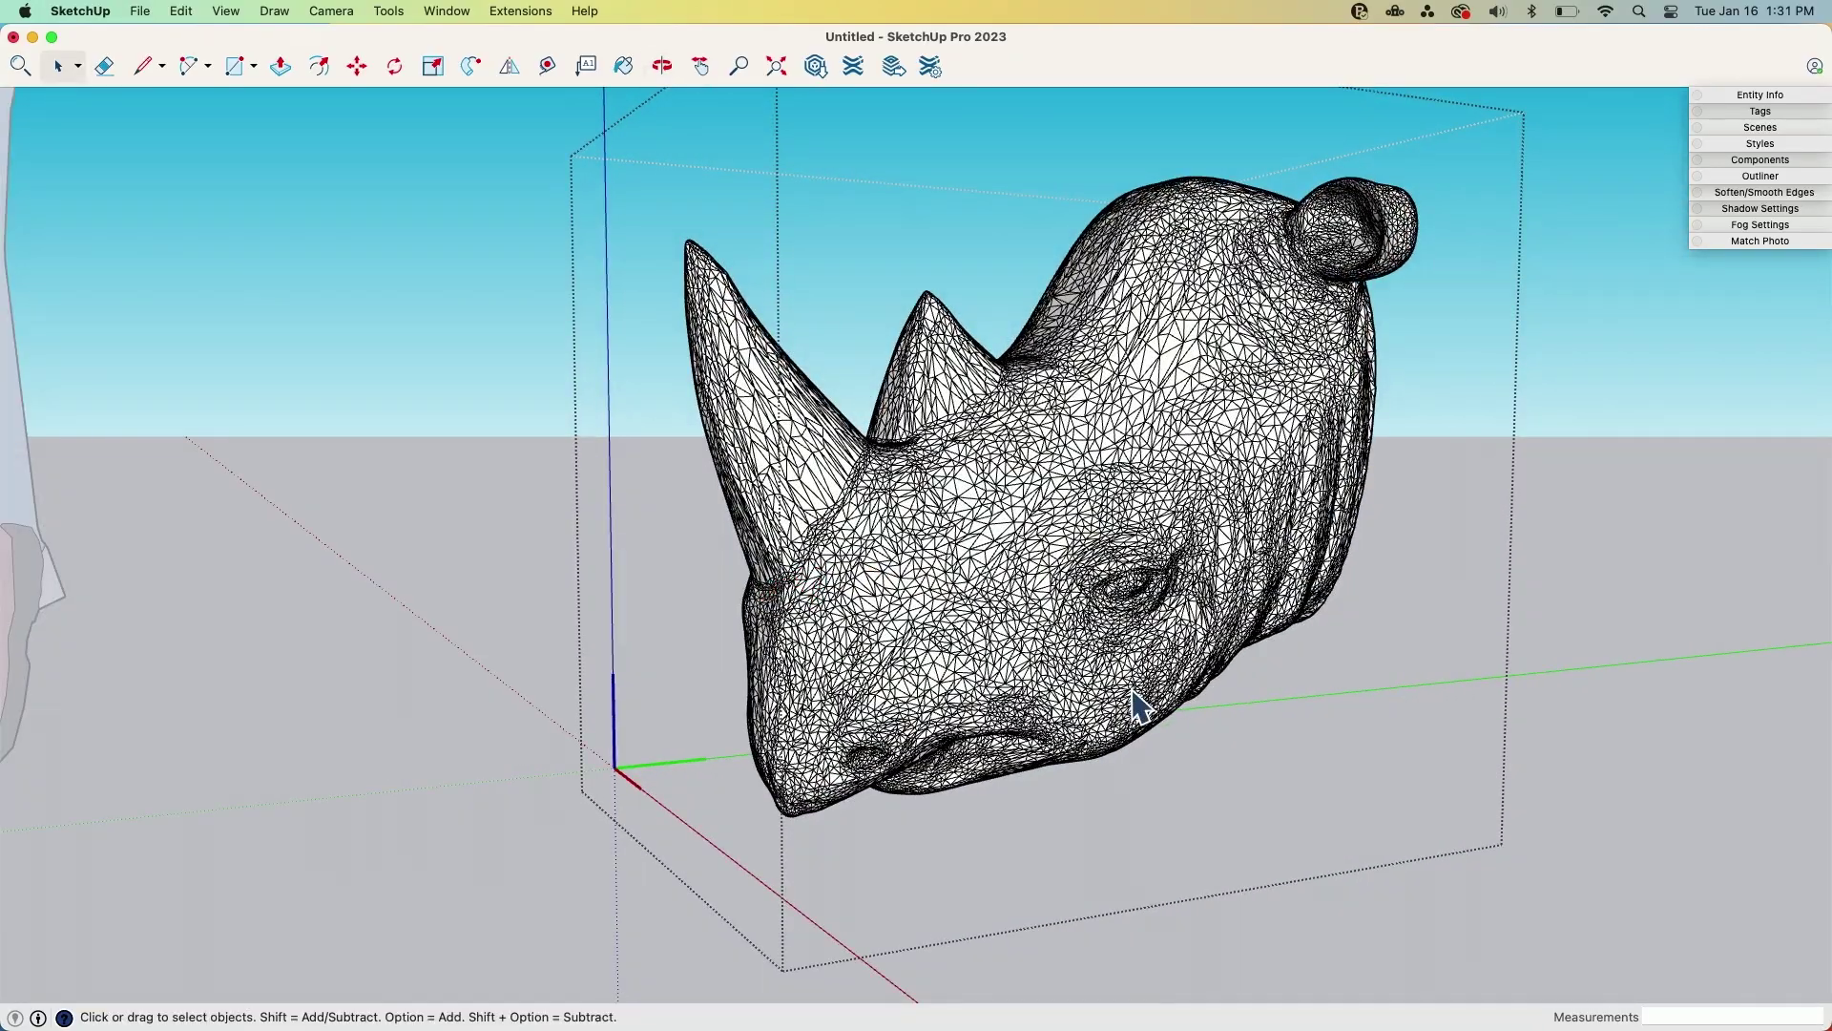
middle_click_drag(986, 711, 778, 597)
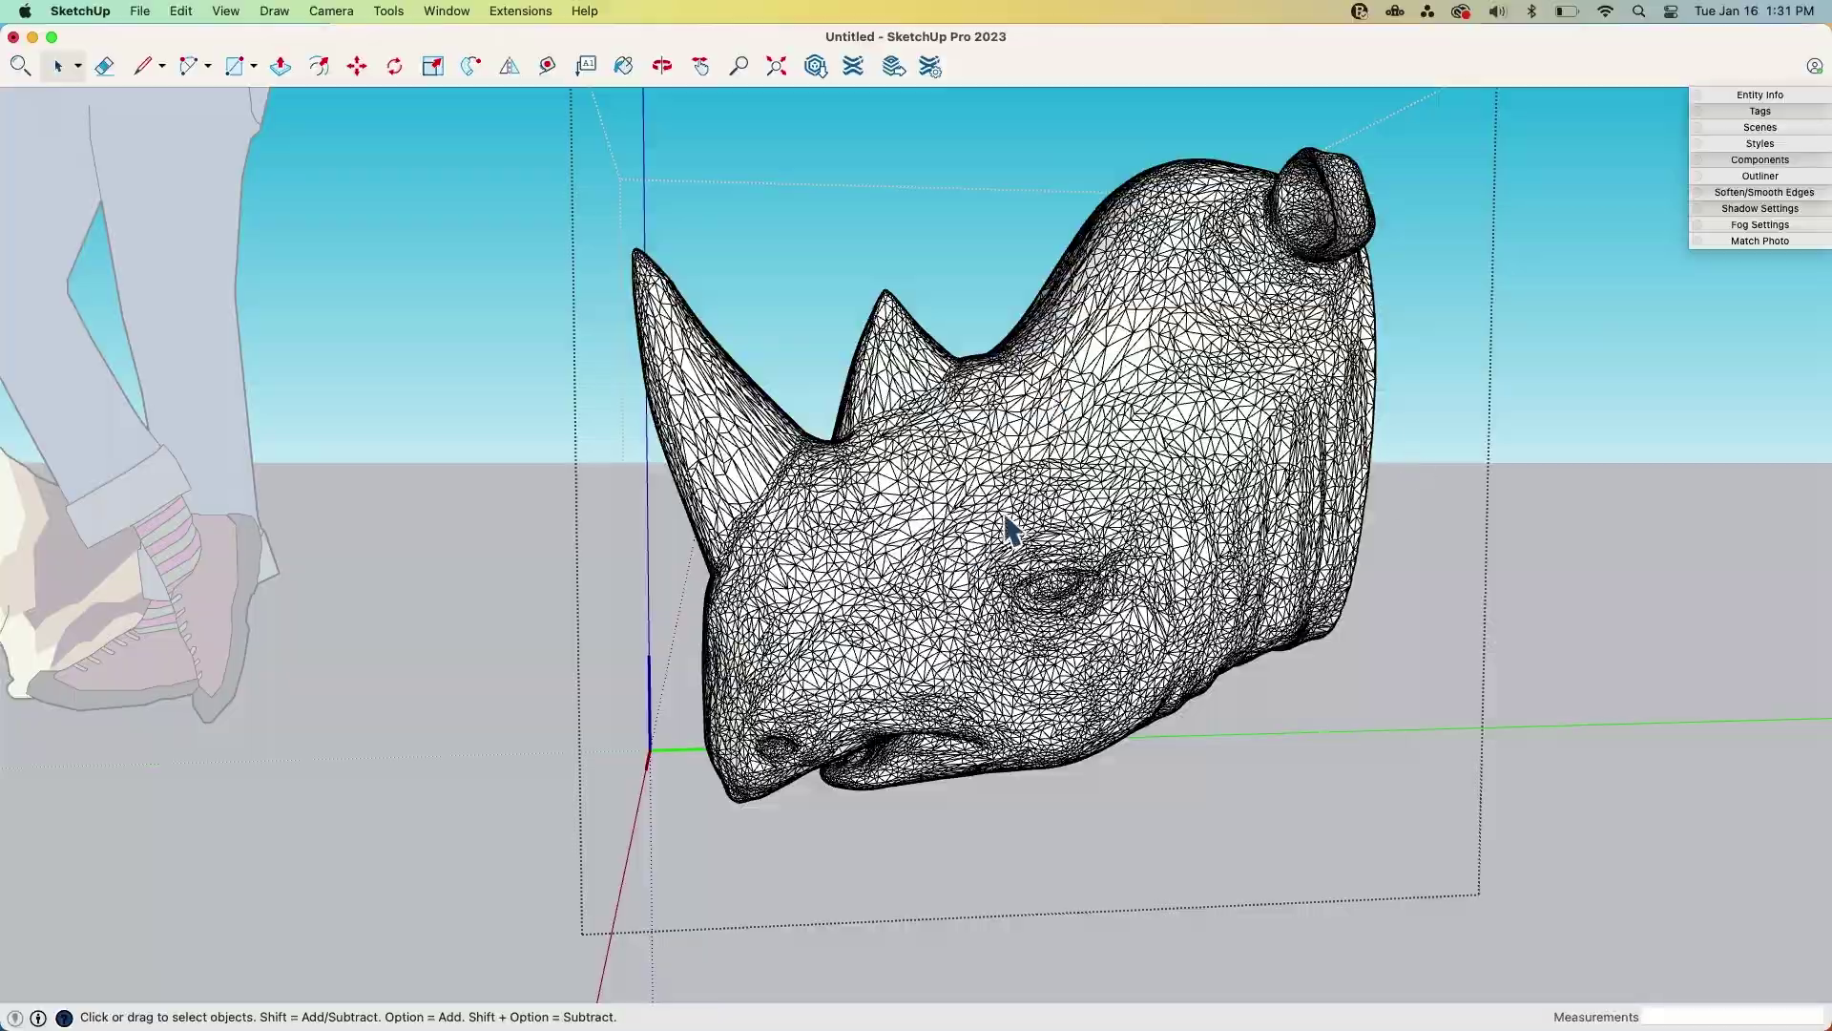
middle_click_drag(1013, 520, 973, 548)
scroll(1073, 589, "up", 5)
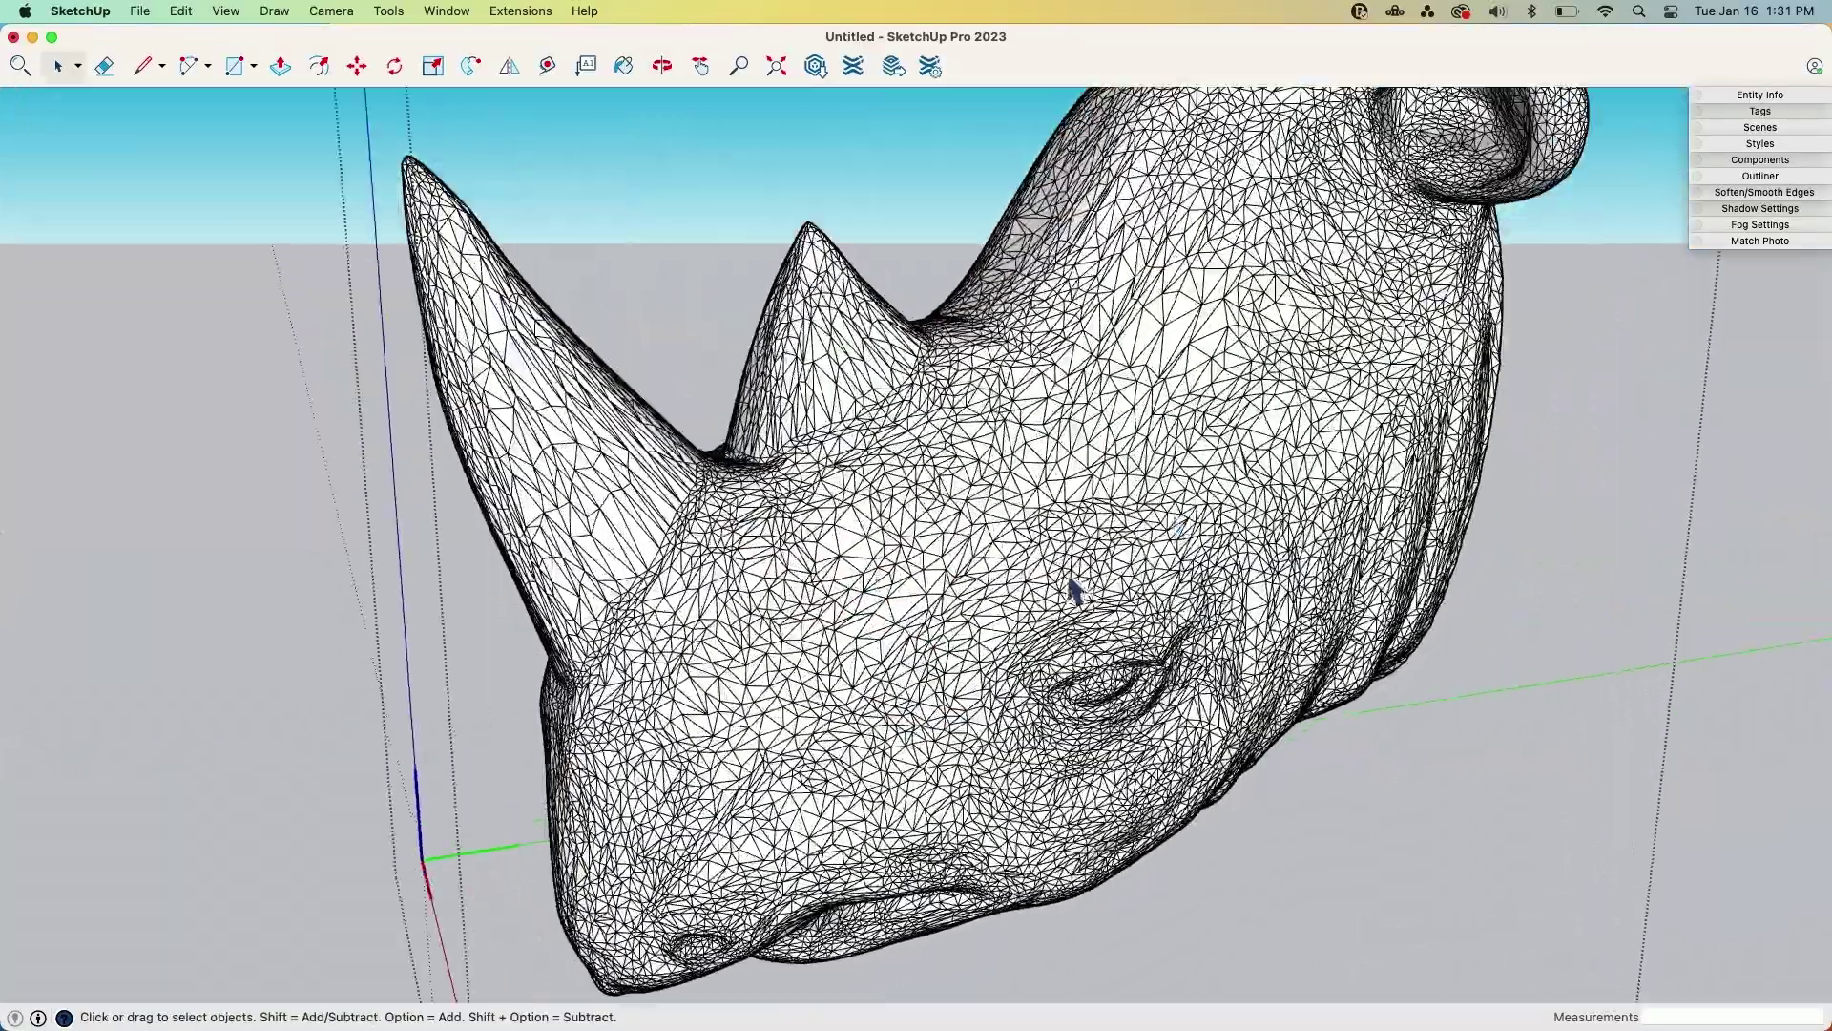
middle_click_drag(1074, 589, 1309, 511)
scroll(605, 564, "up", 3)
scroll(613, 572, "down", 6)
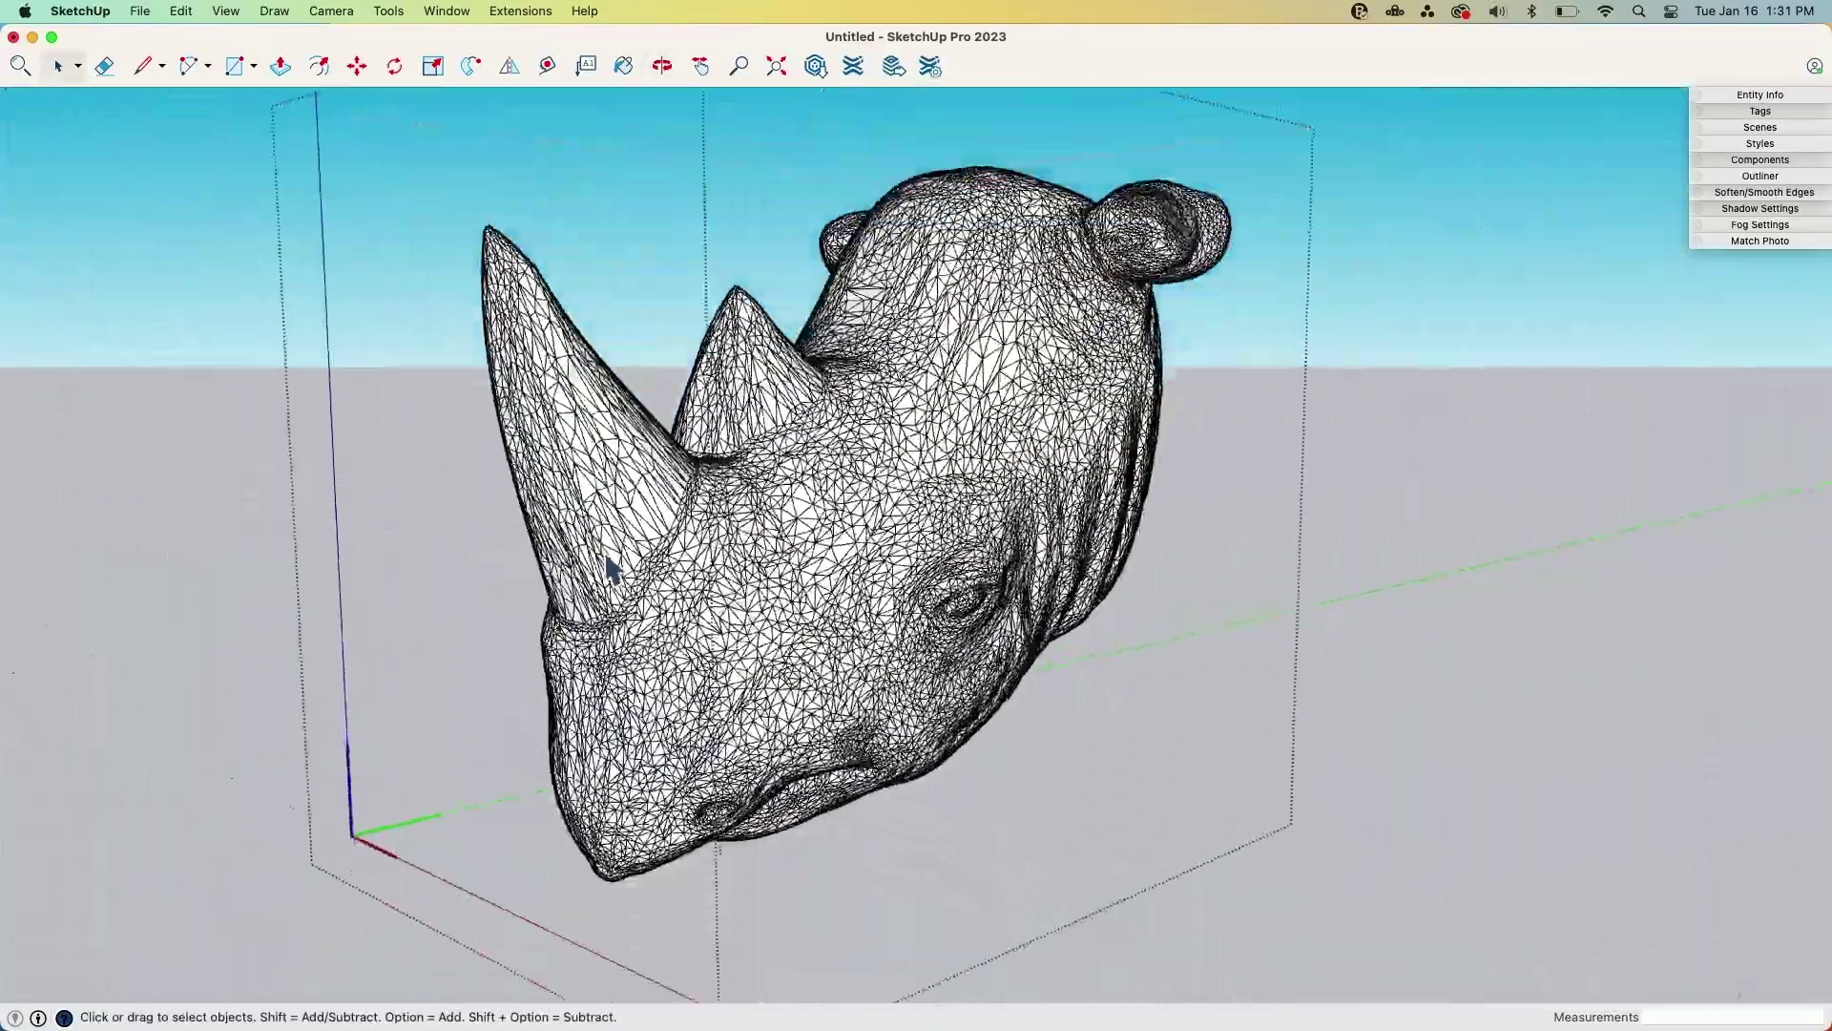
middle_click_drag(611, 567, 668, 487)
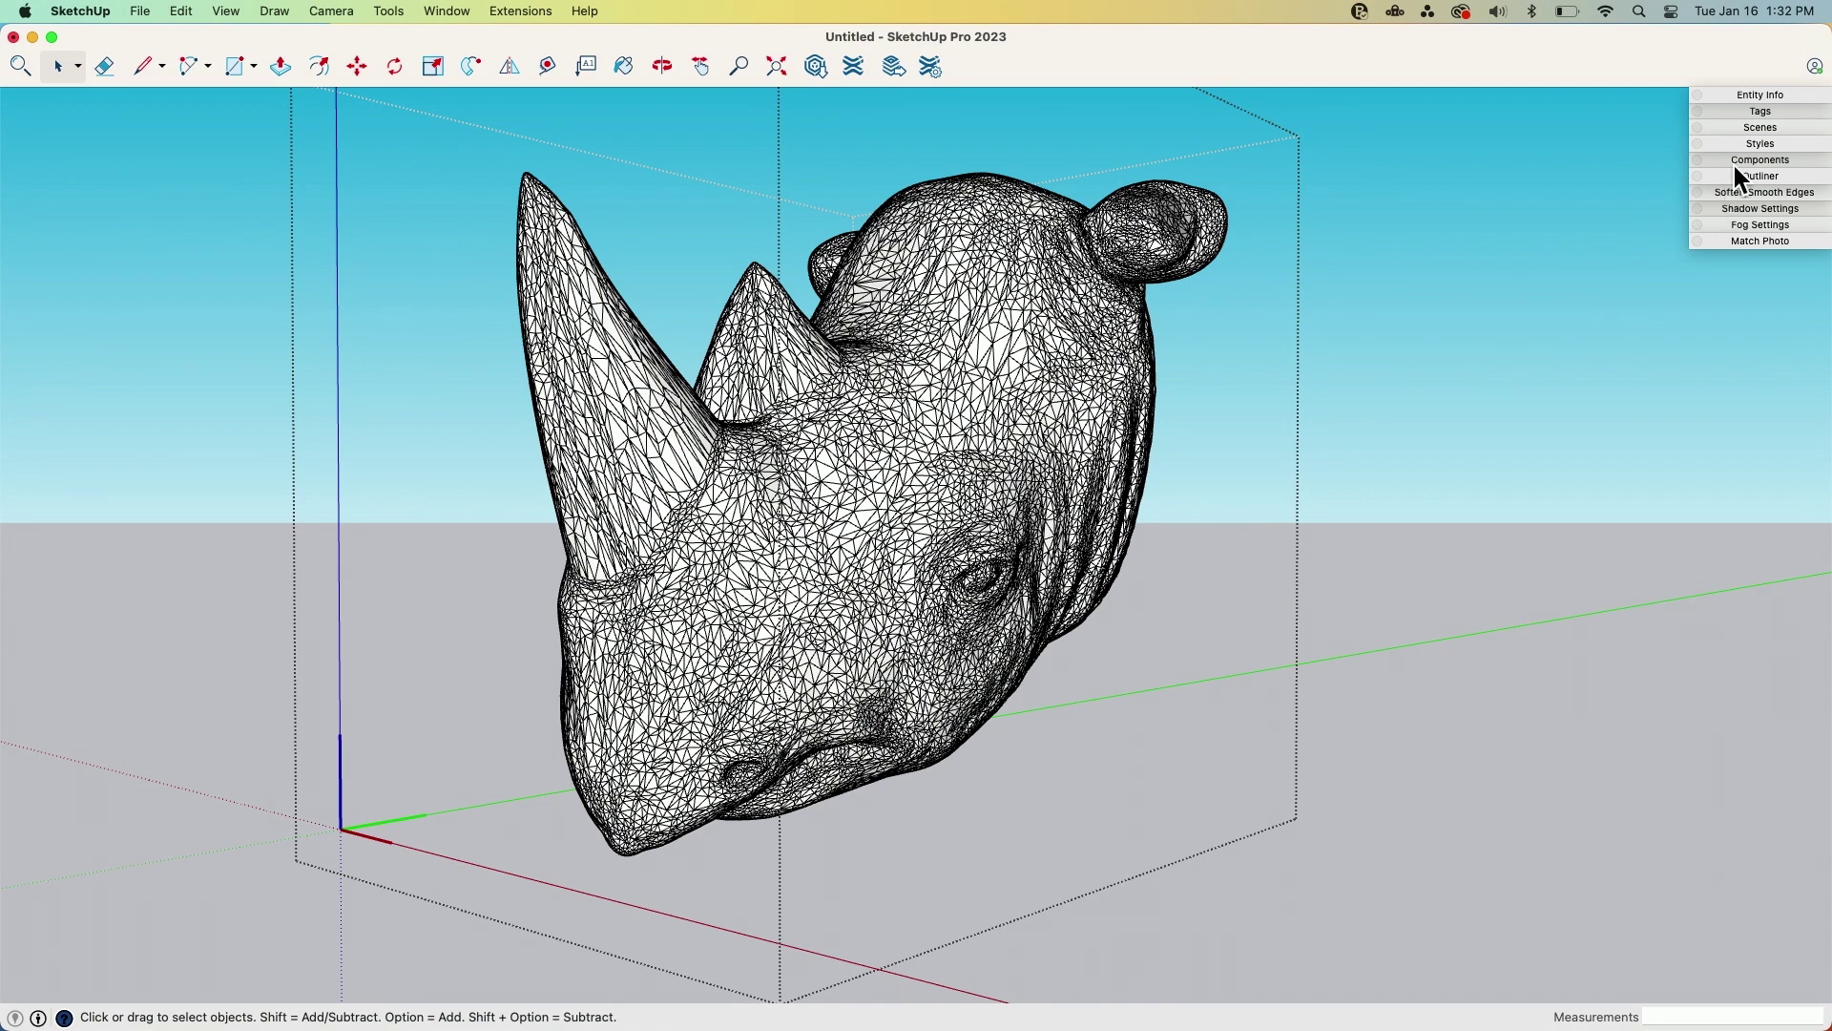
Soften and smooth all edges of the rhino head at 36 degrees between normals, including coplanar edges
triple_click(849, 471)
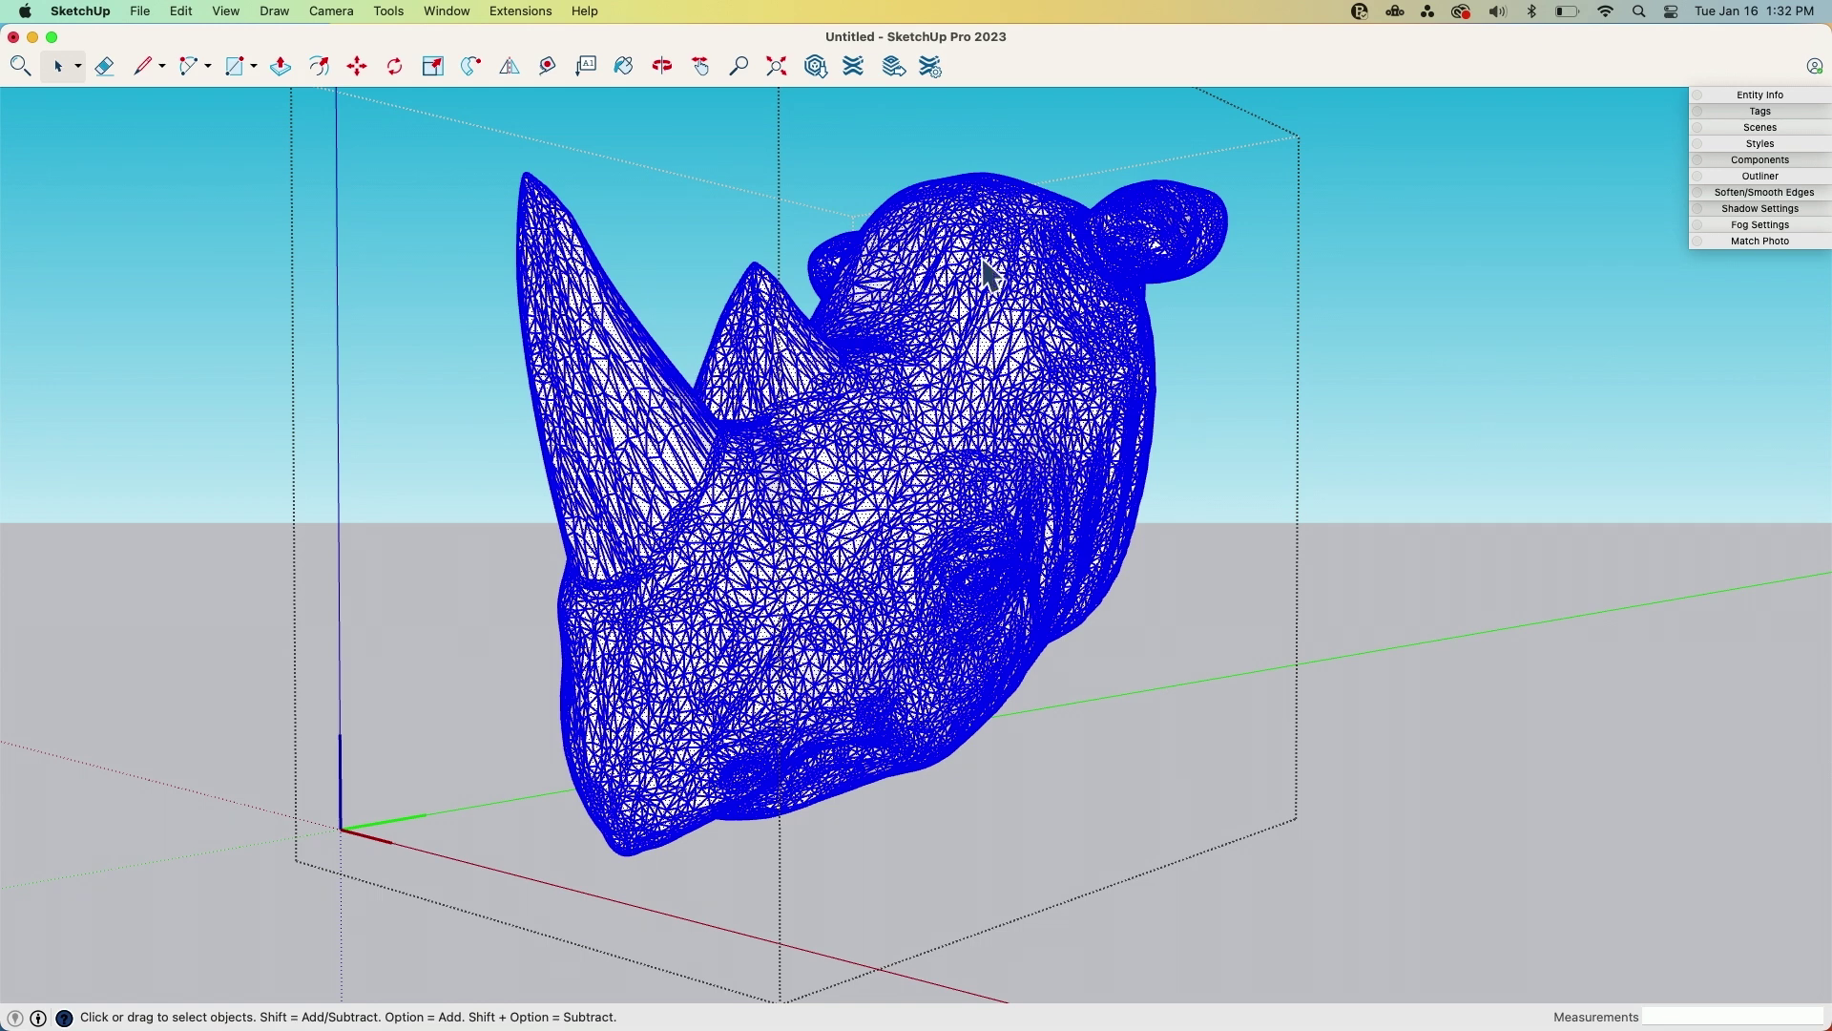
left_click(1758, 192)
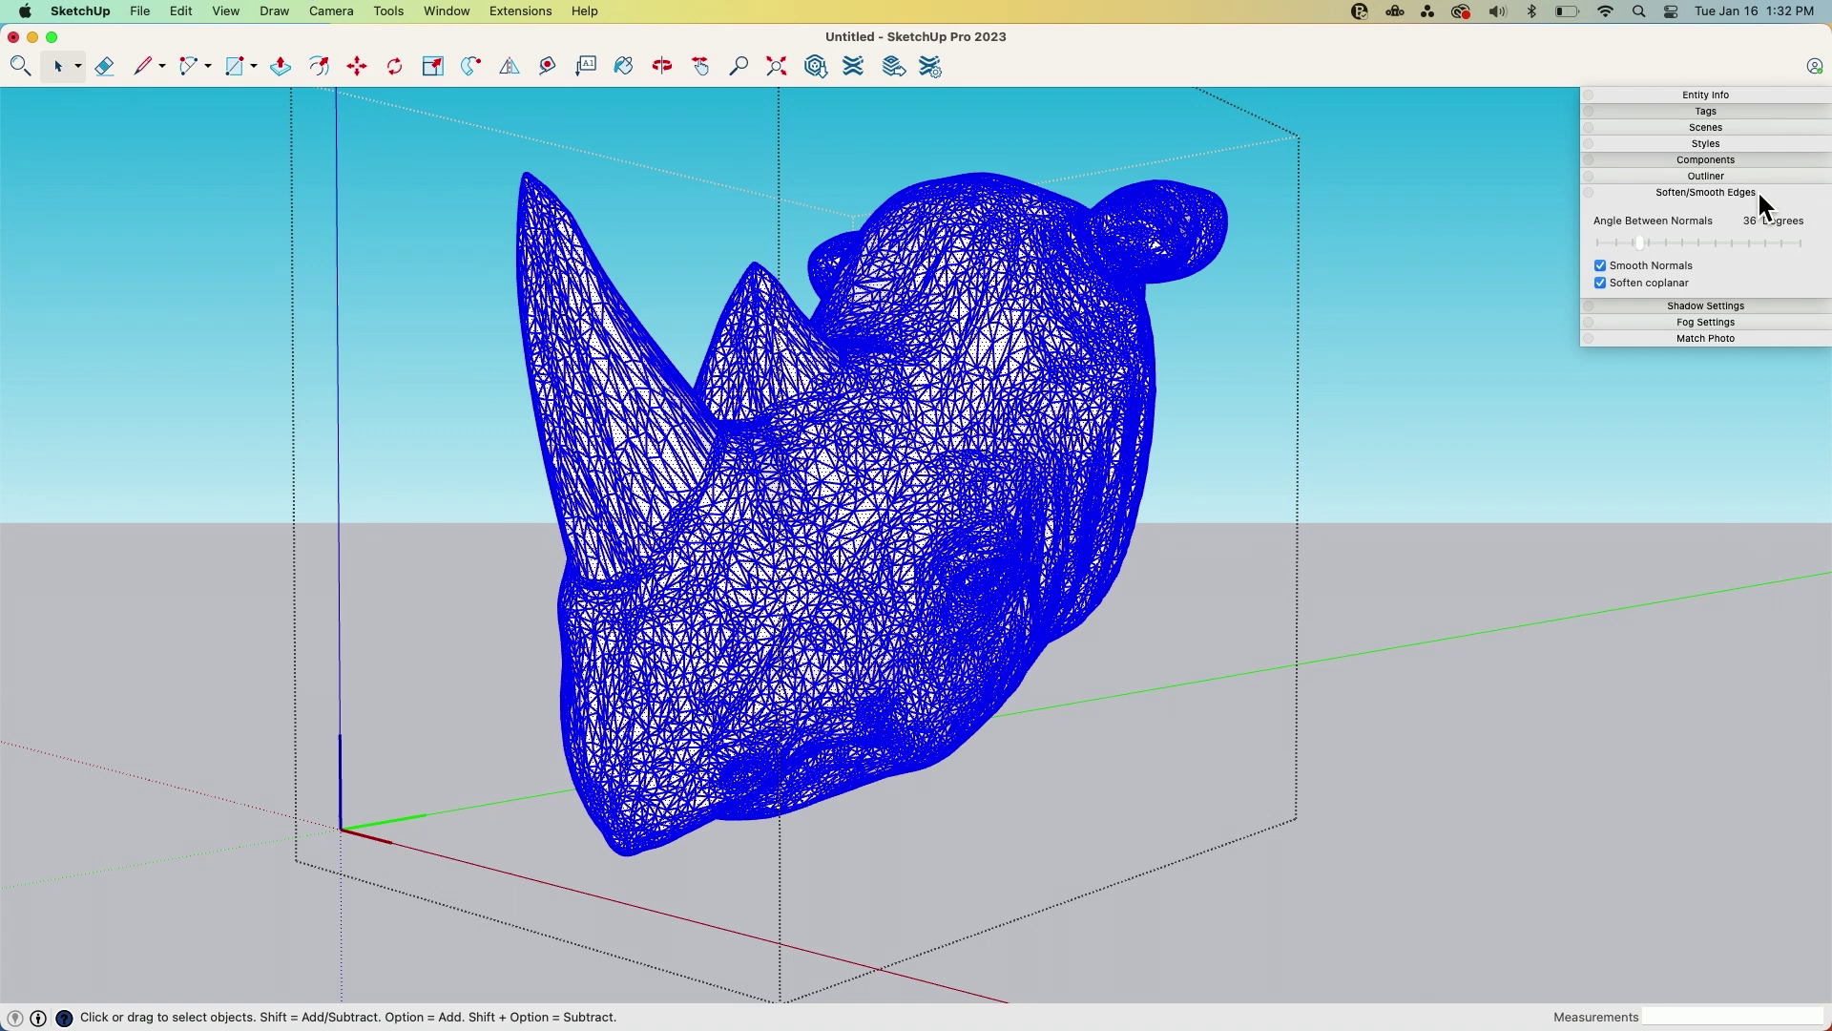
left_click(1600, 283)
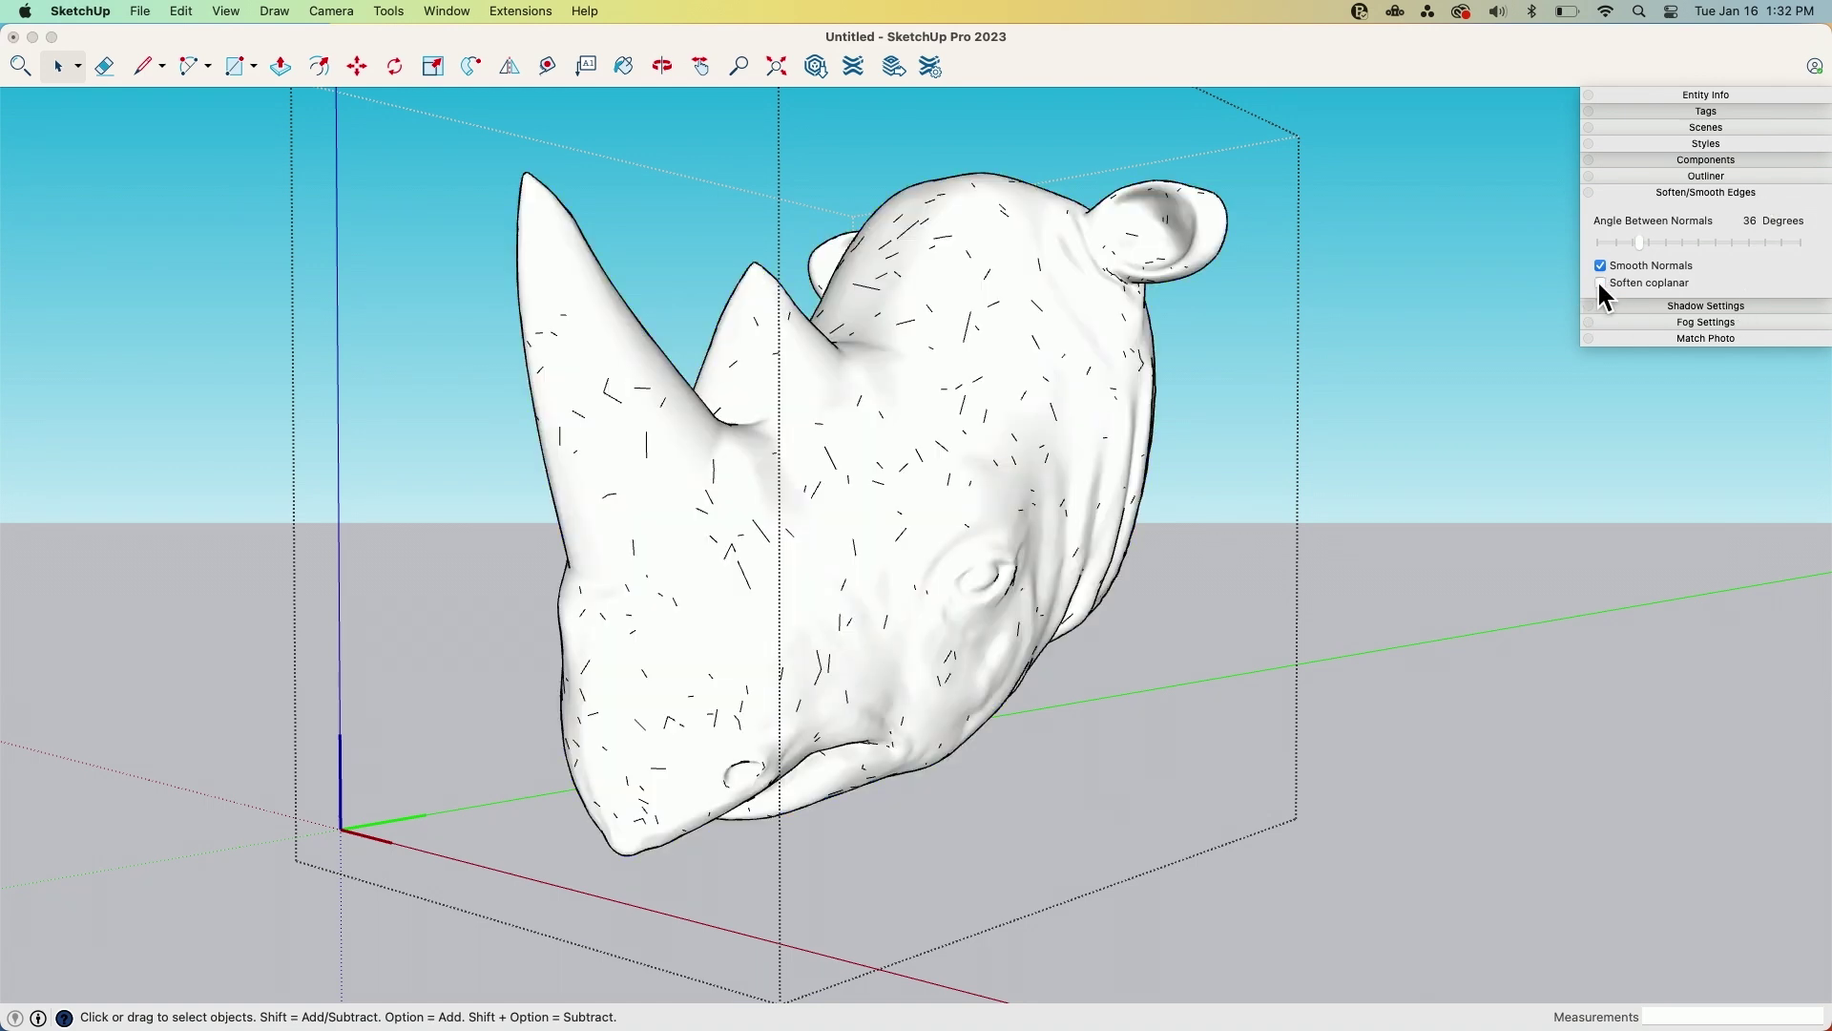
middle_click_drag(1019, 477, 1180, 467)
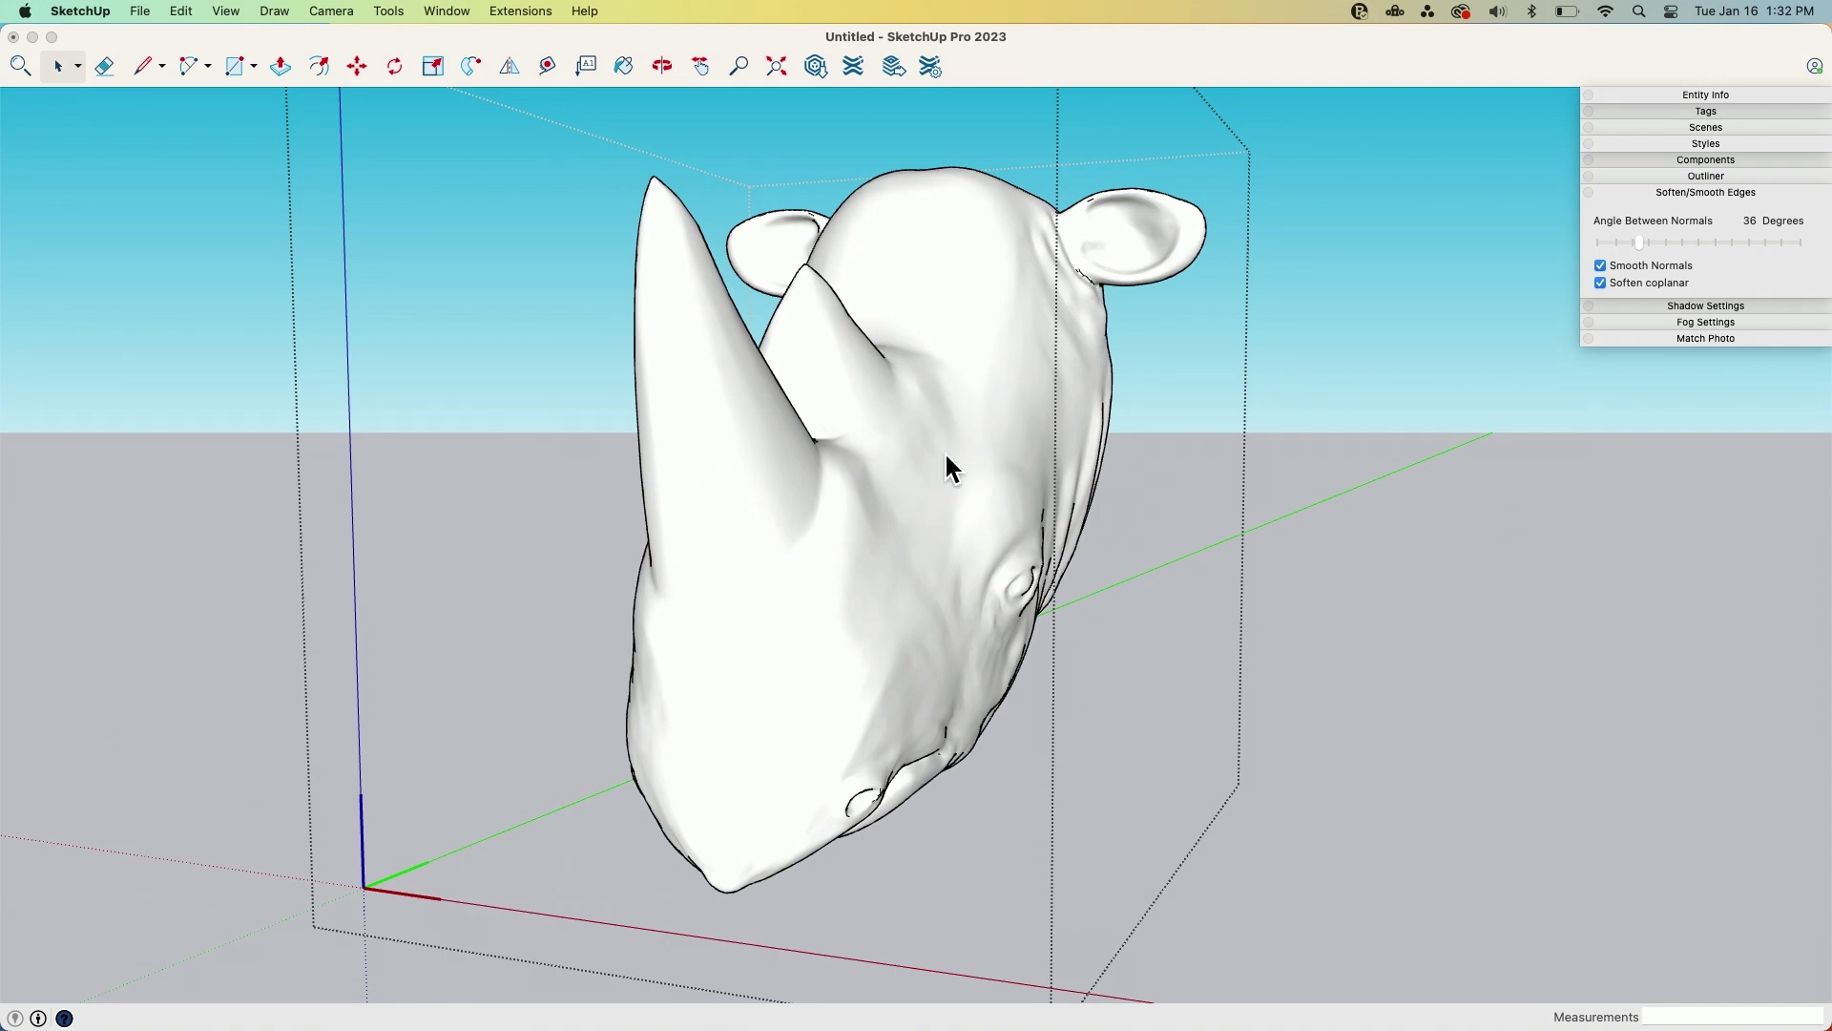
left_click(1634, 190)
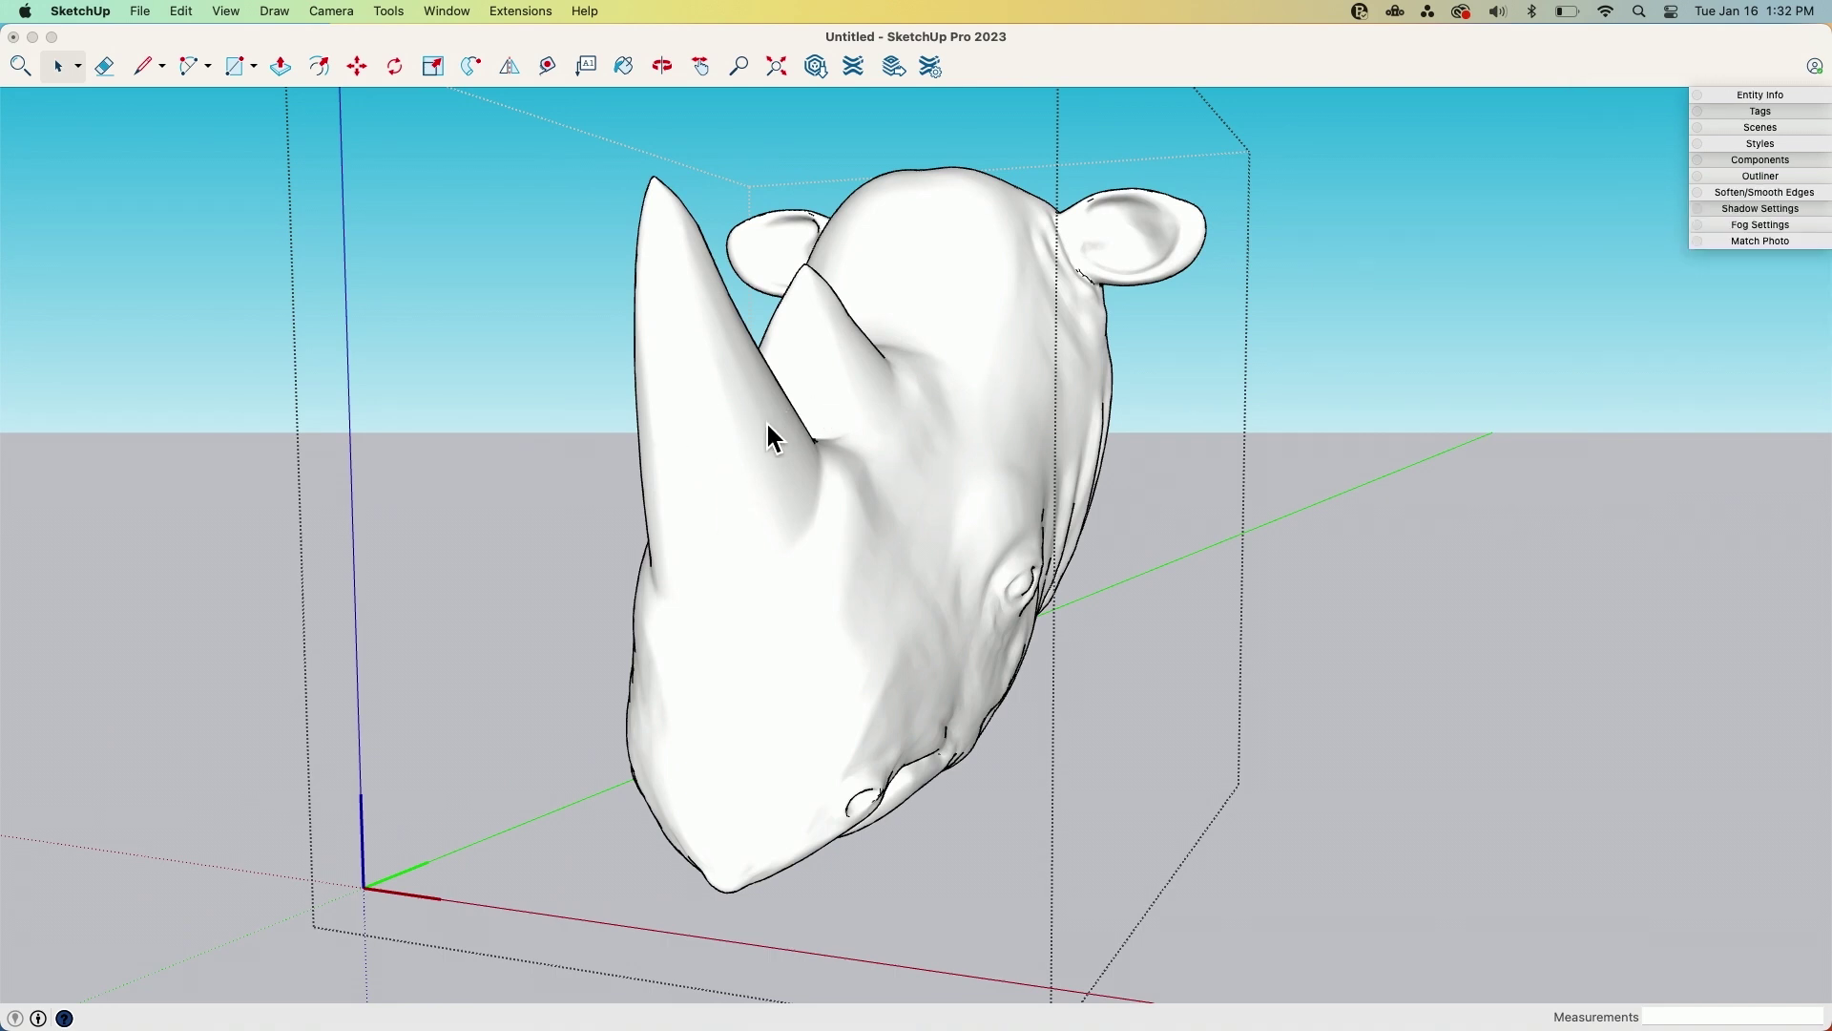
Show hidden geometry around the triangular hole in the side of the rhino head
middle_click_drag(771, 427, 1056, 432)
middle_click_drag(890, 492, 1470, 441)
scroll(689, 329, "up", 10)
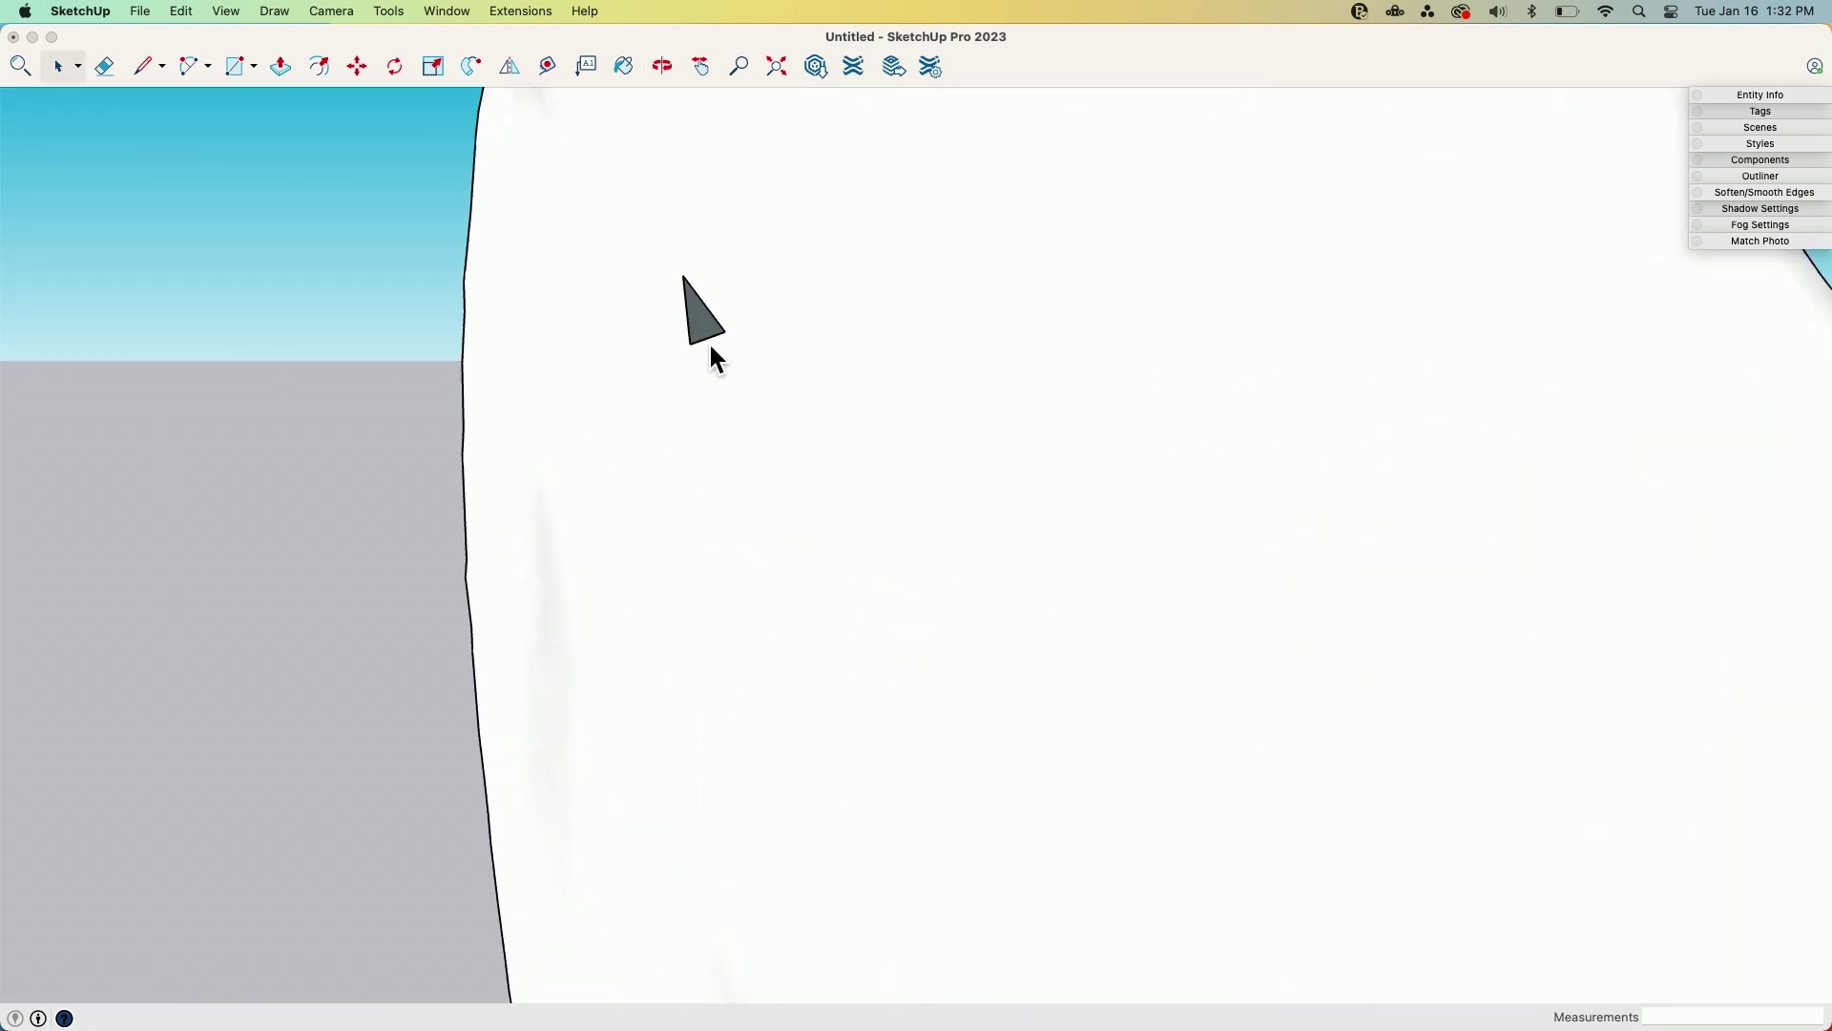
scroll(678, 340, "up", 1)
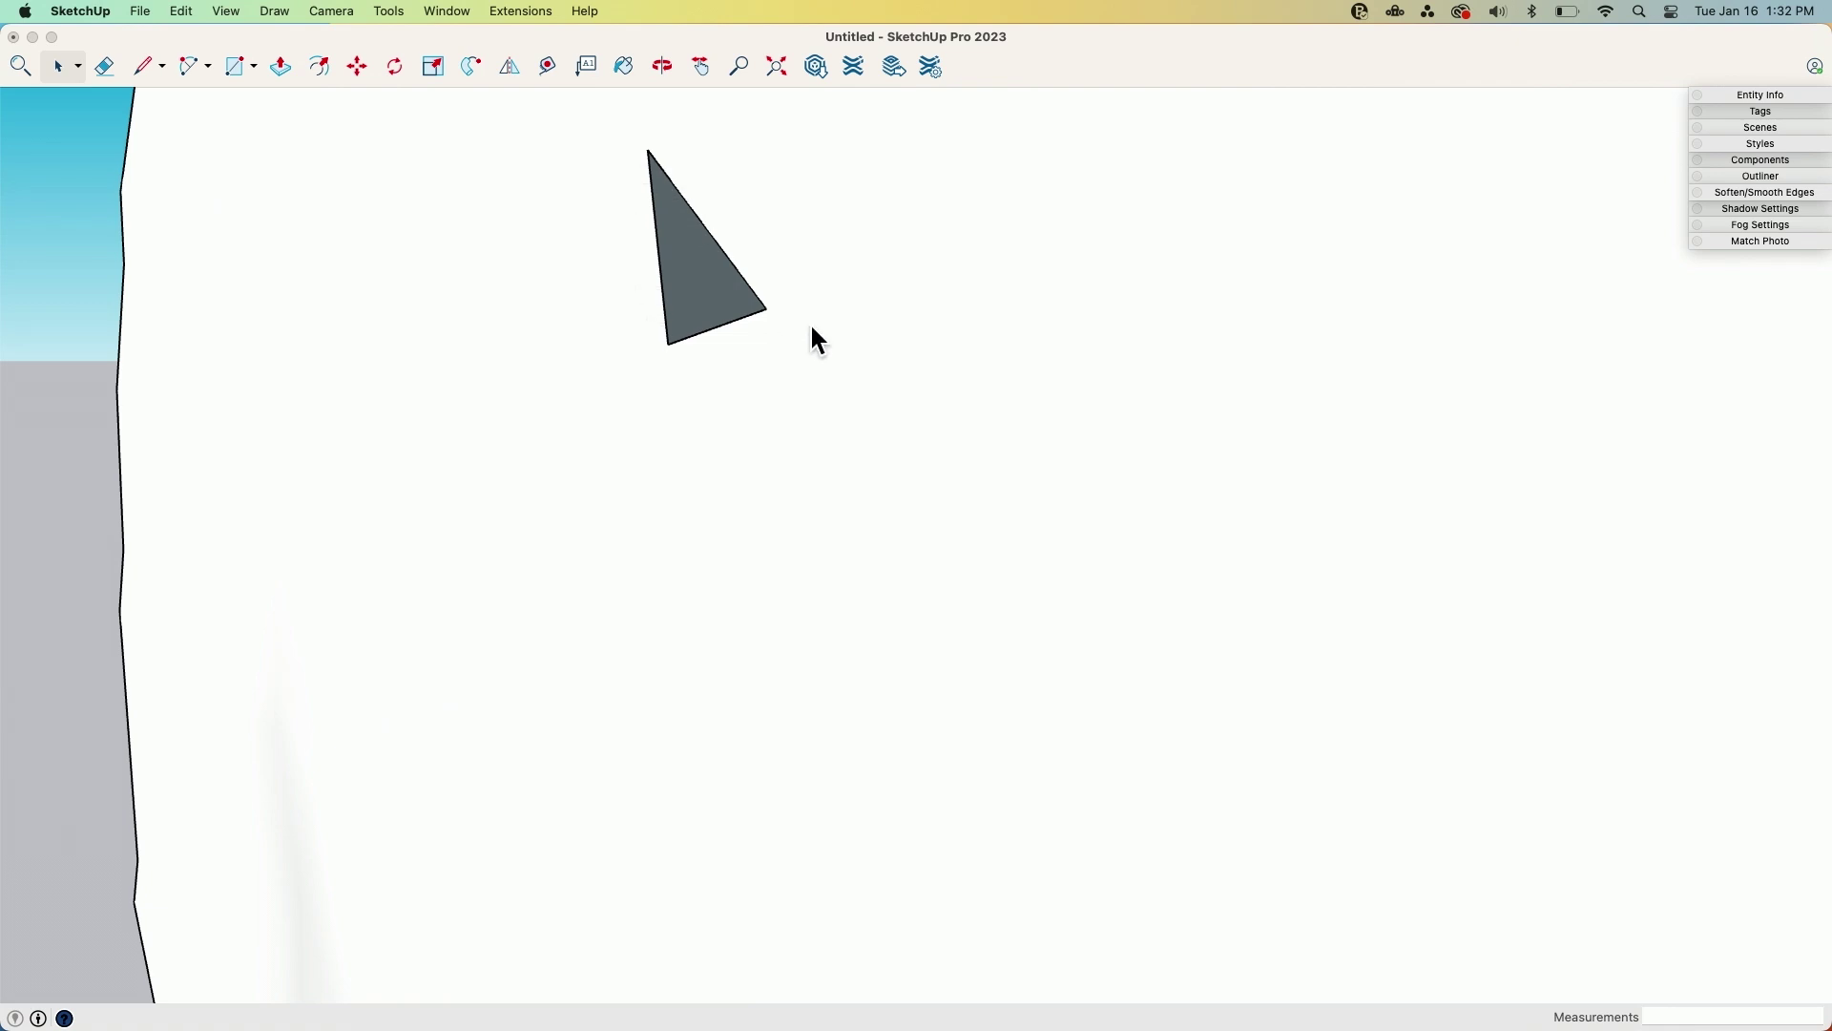
left_click(227, 13)
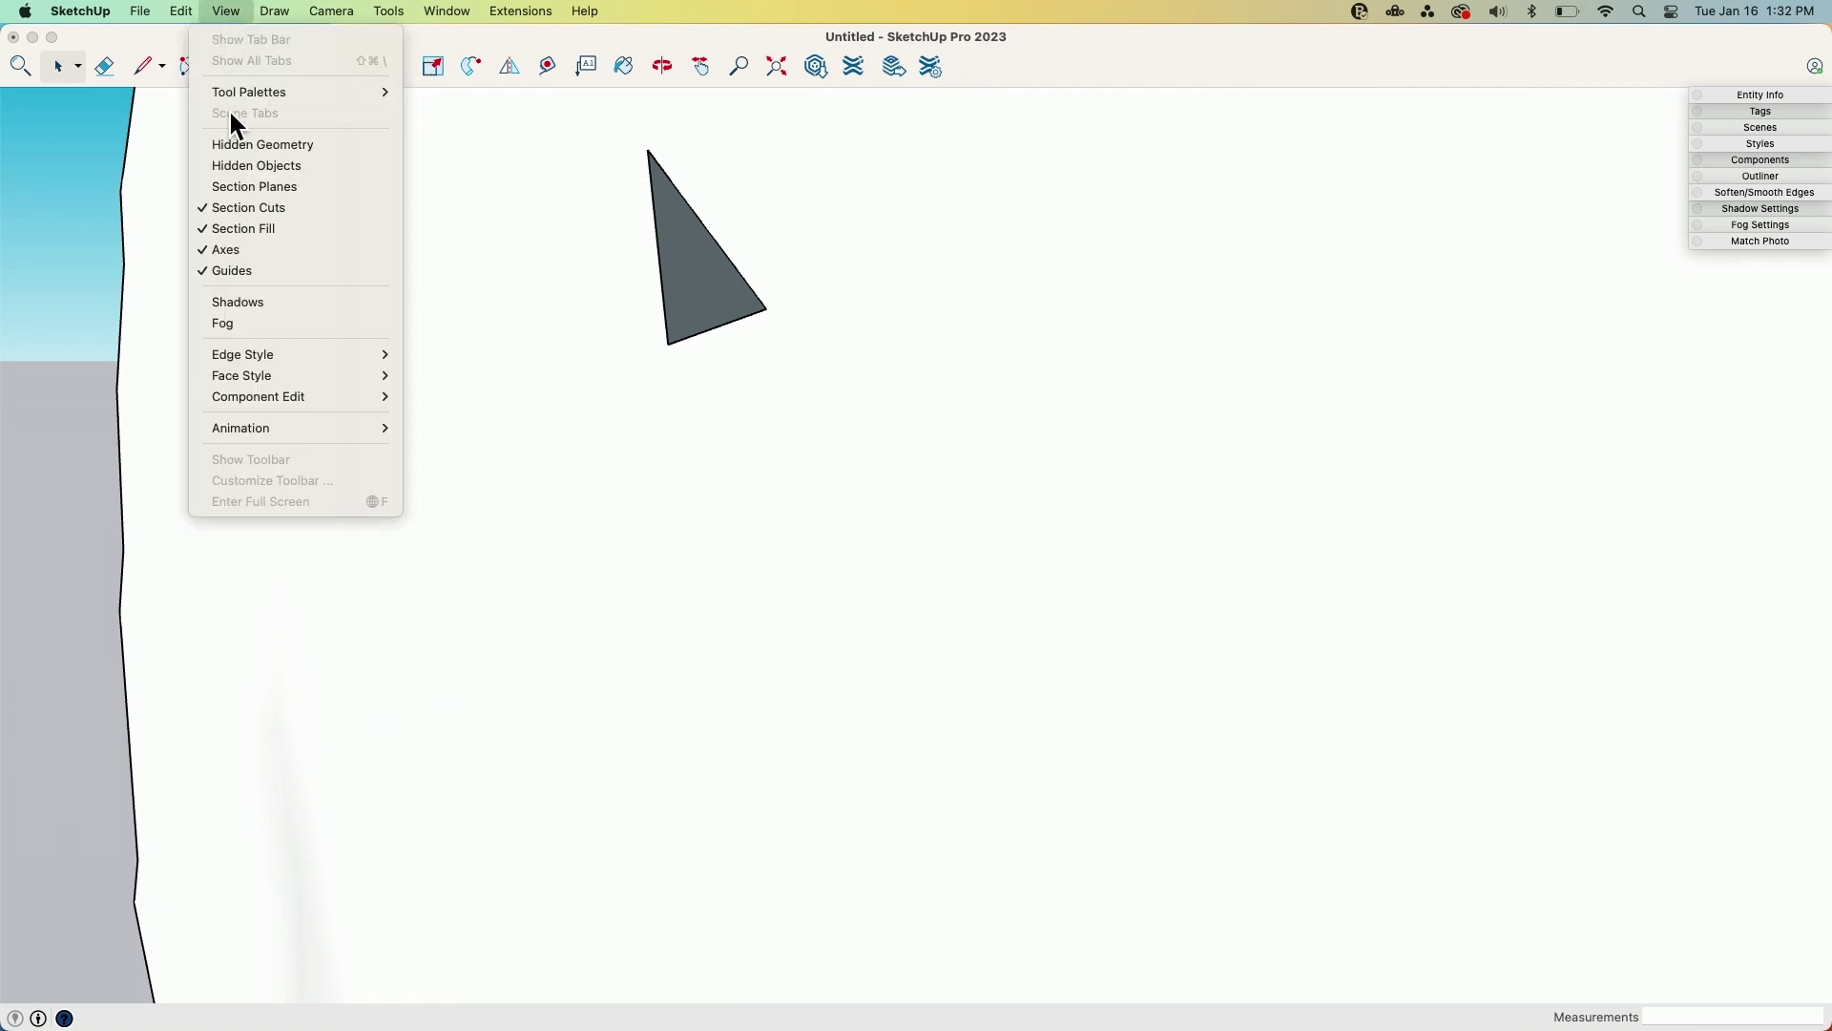
left_click(231, 145)
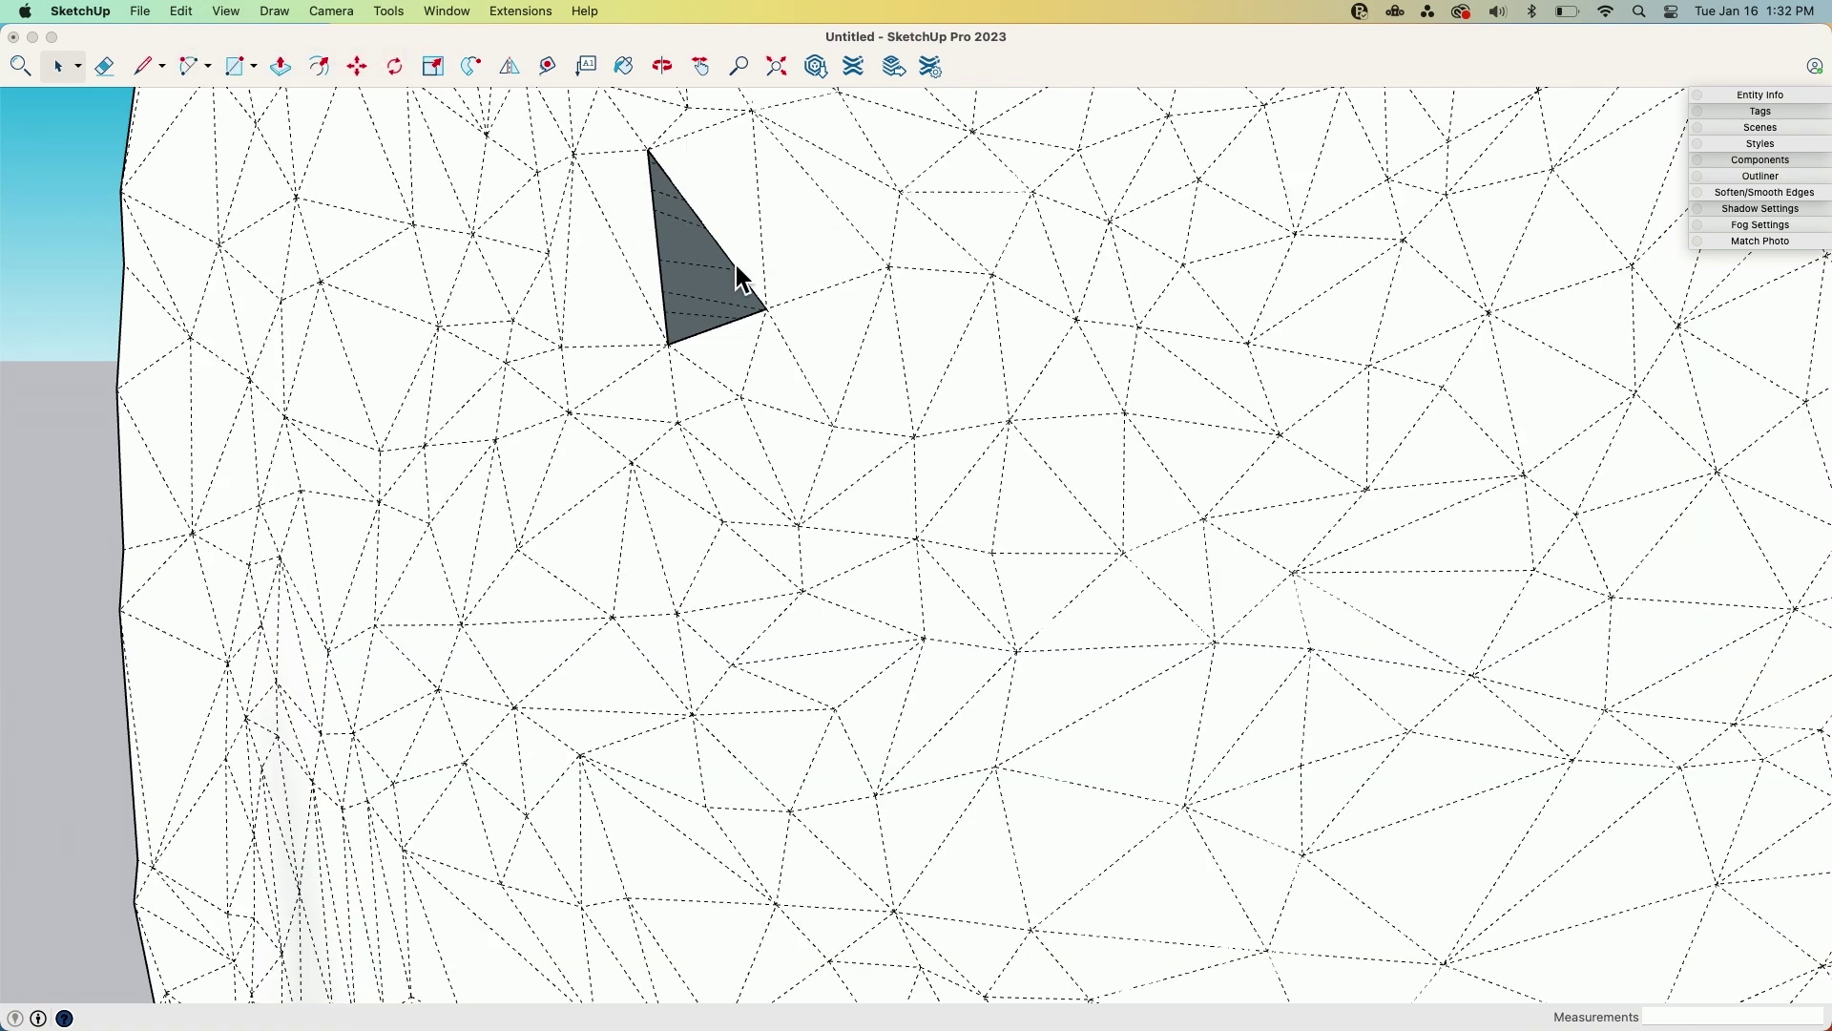
Fill the triangular hole by retracing its lower edge with the Line tool, and soften the edges around the new face
key("super+a")
key("l")
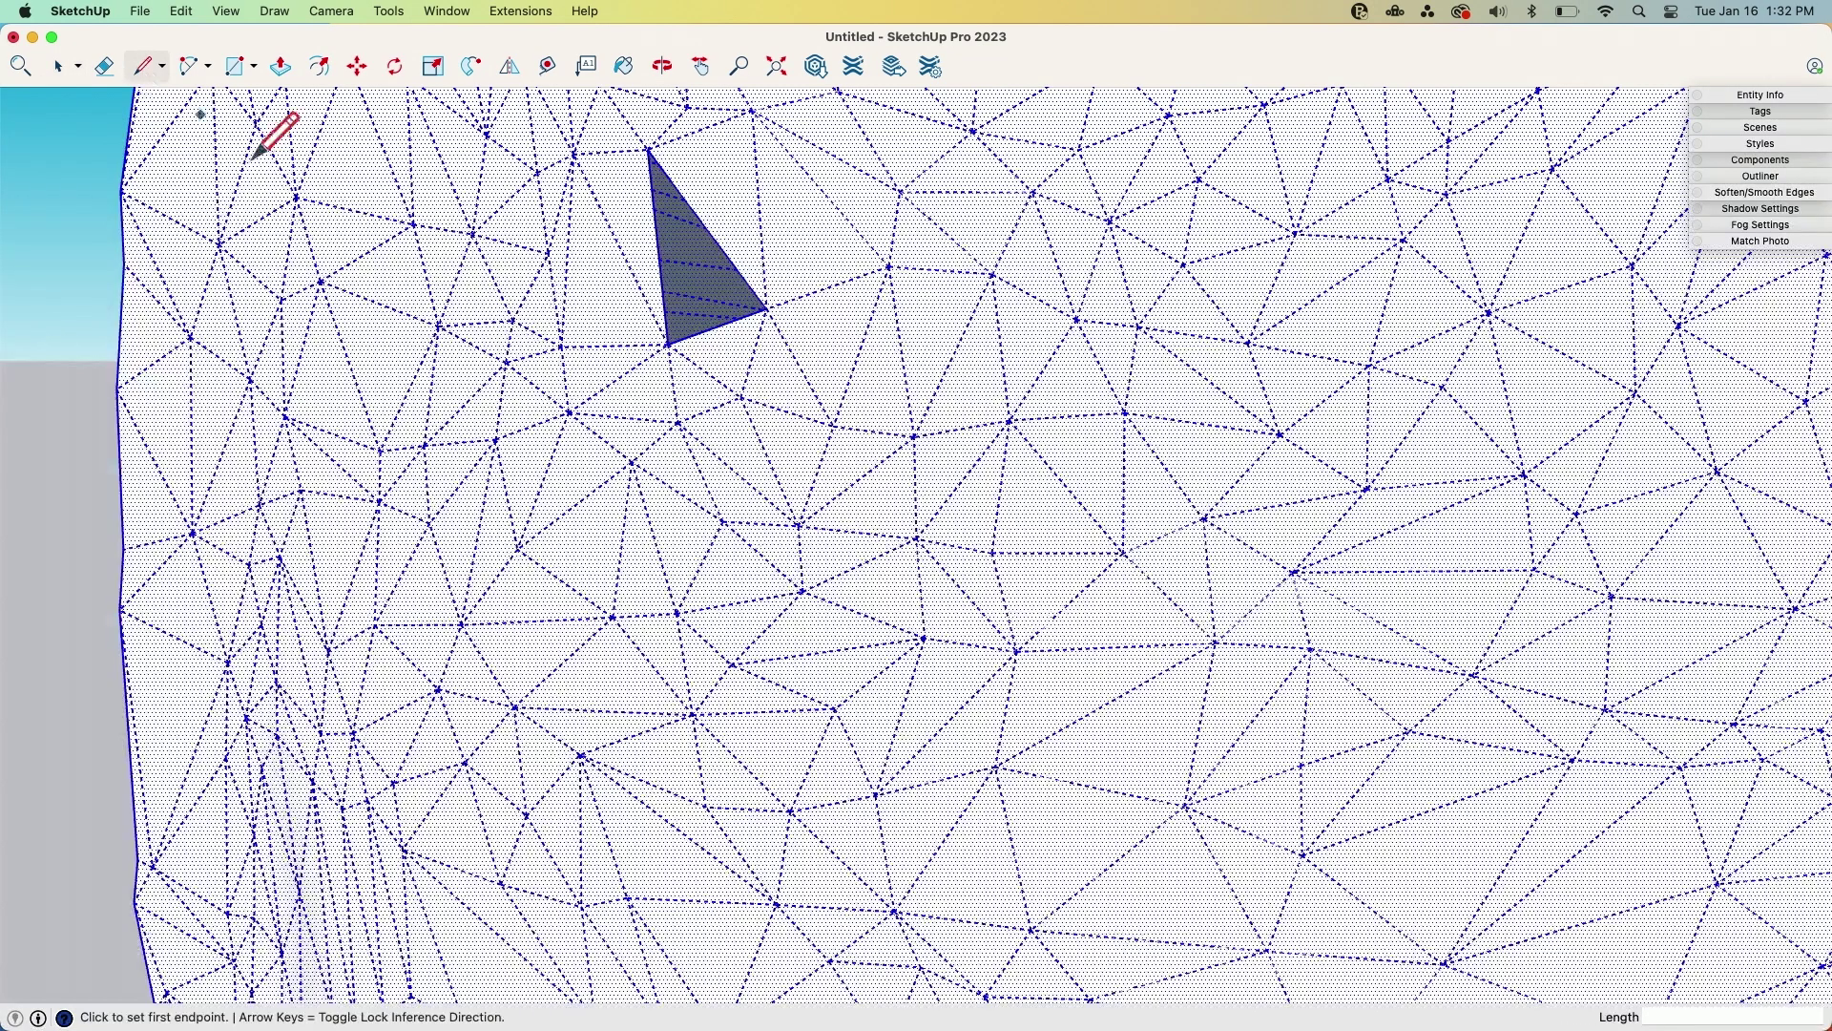
left_click(668, 343)
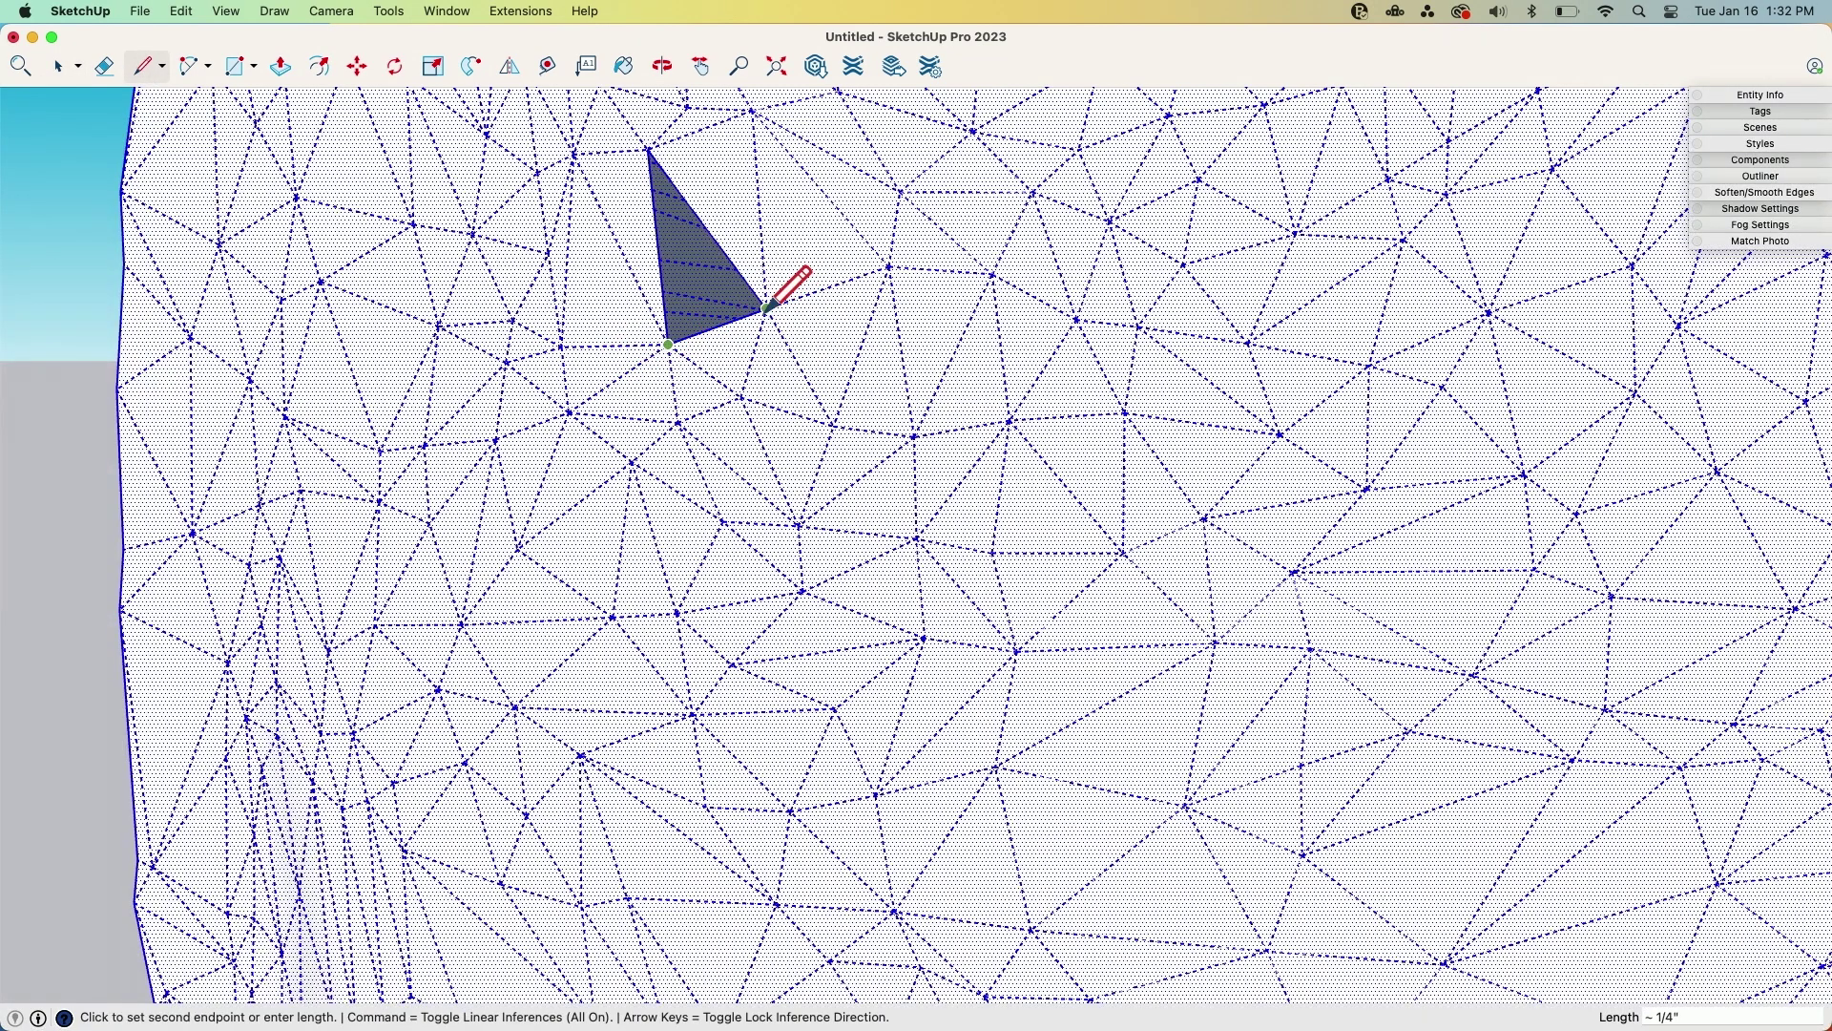
left_click(765, 308)
key("e")
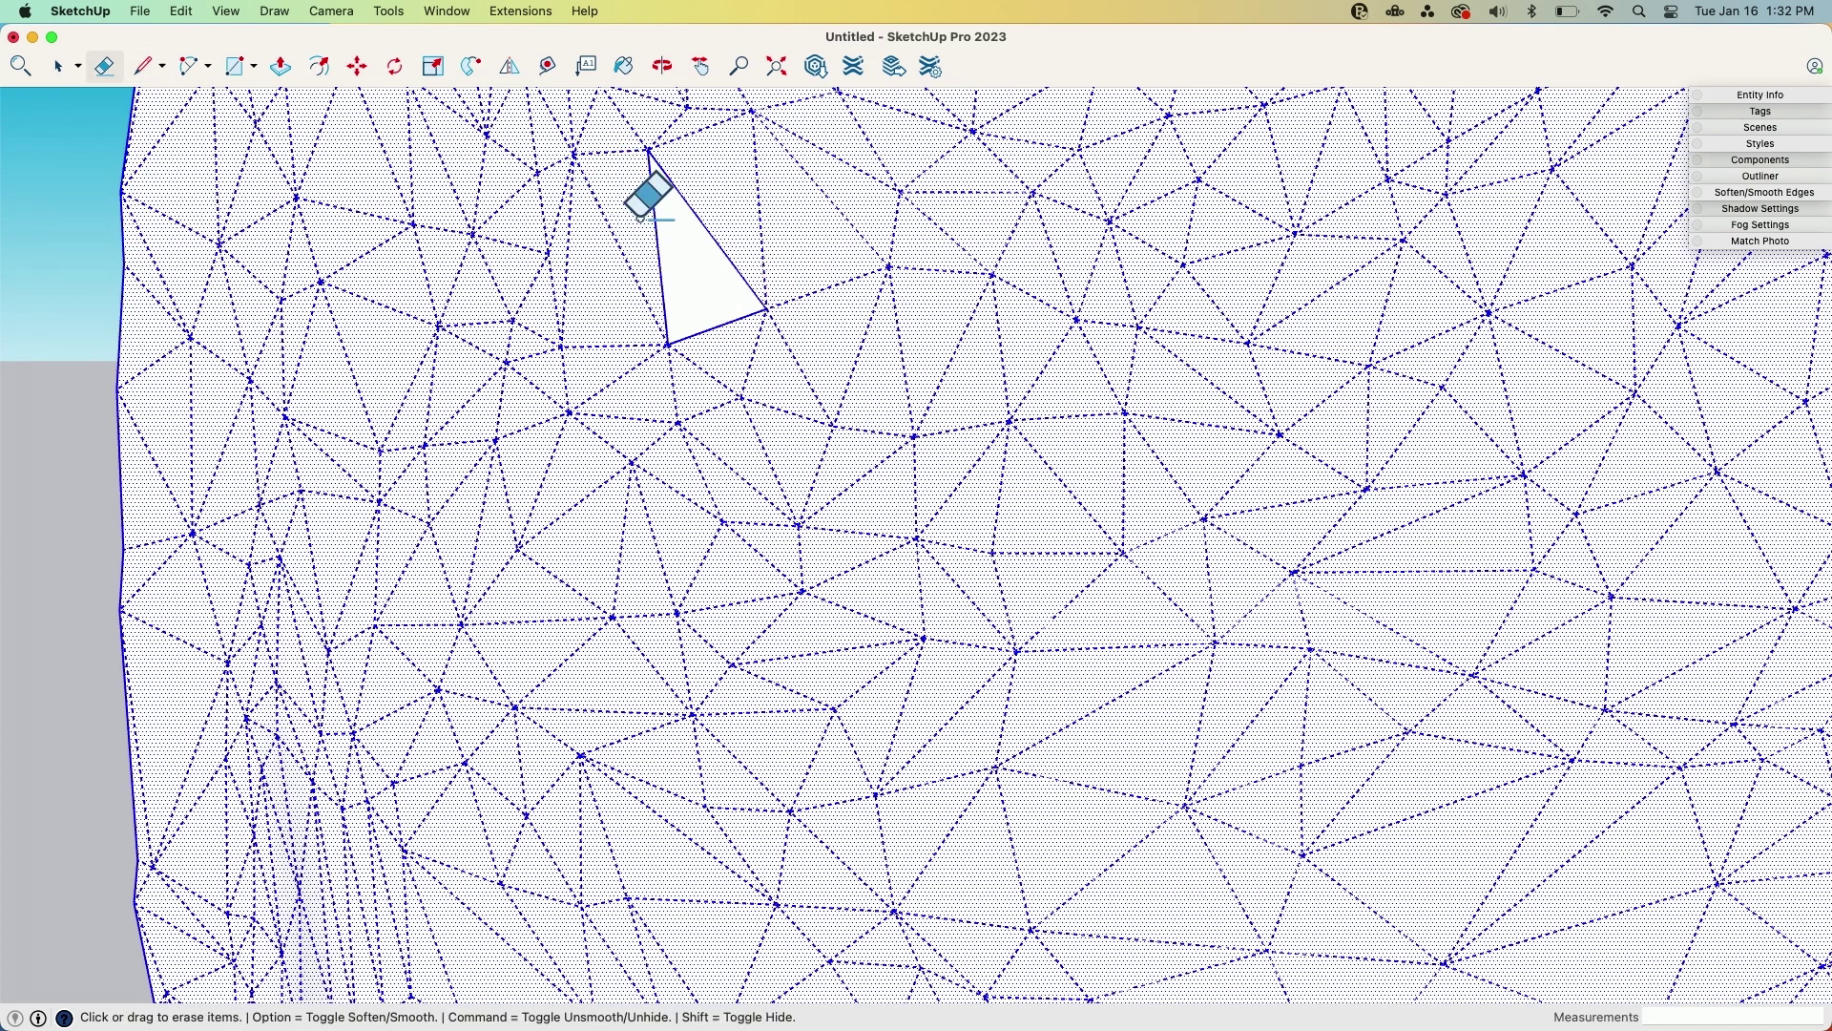
key("alt")
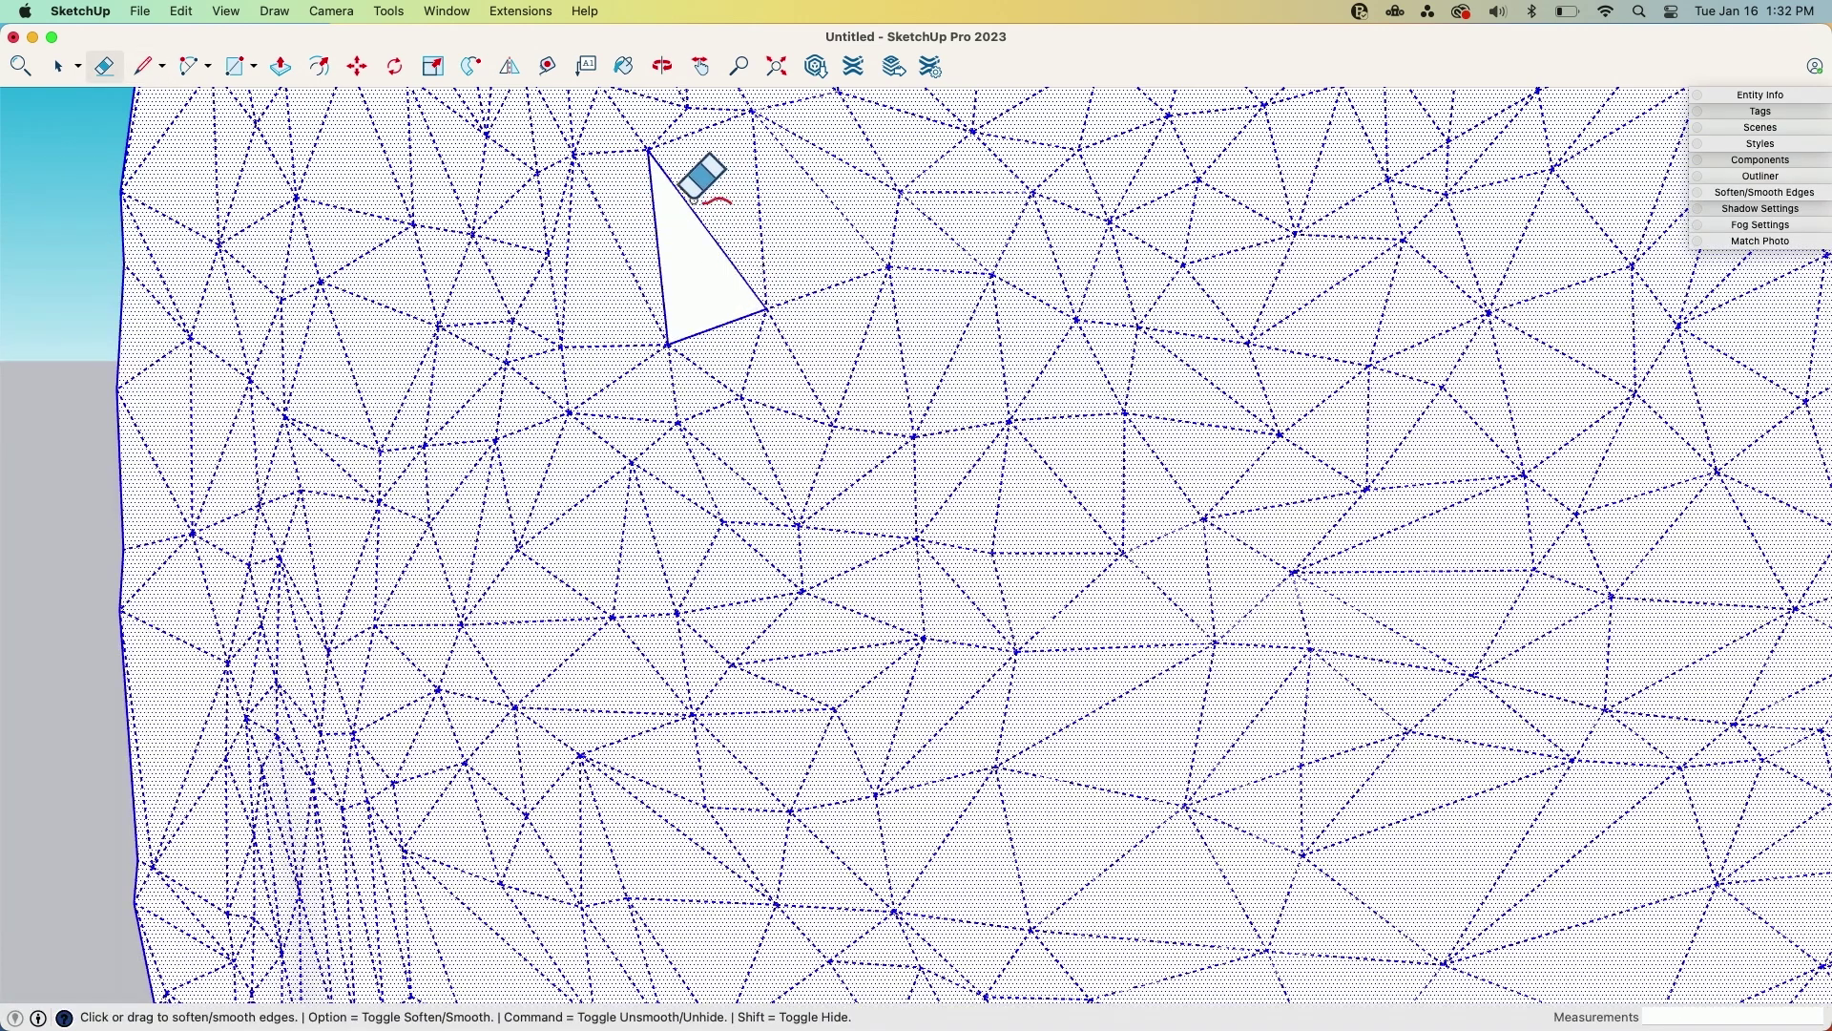
mouse_move(685, 201)
left_mouse_down()
mouse_move(669, 292)
mouse_move(730, 334)
mouse_move(835, 346)
left_mouse_up()
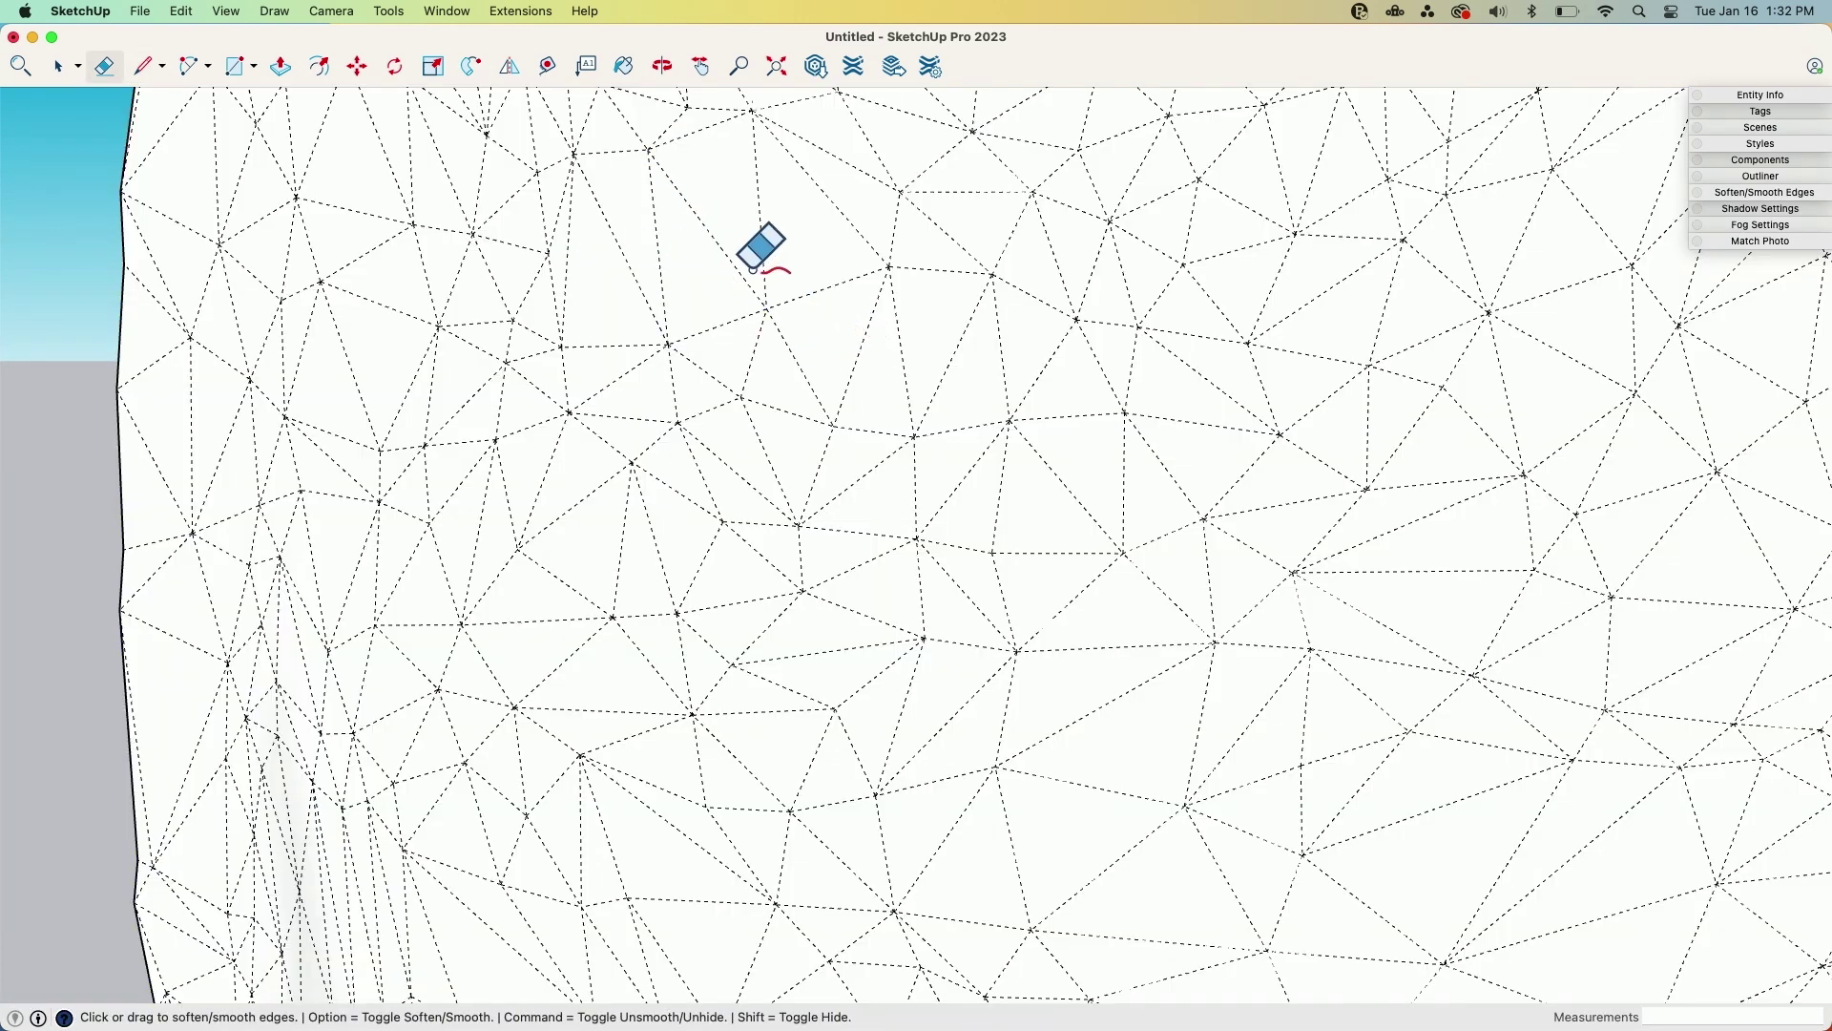
Turn off the display of hidden geometry
left_click(183, 11)
mouse_move(218, 14)
left_click(236, 144)
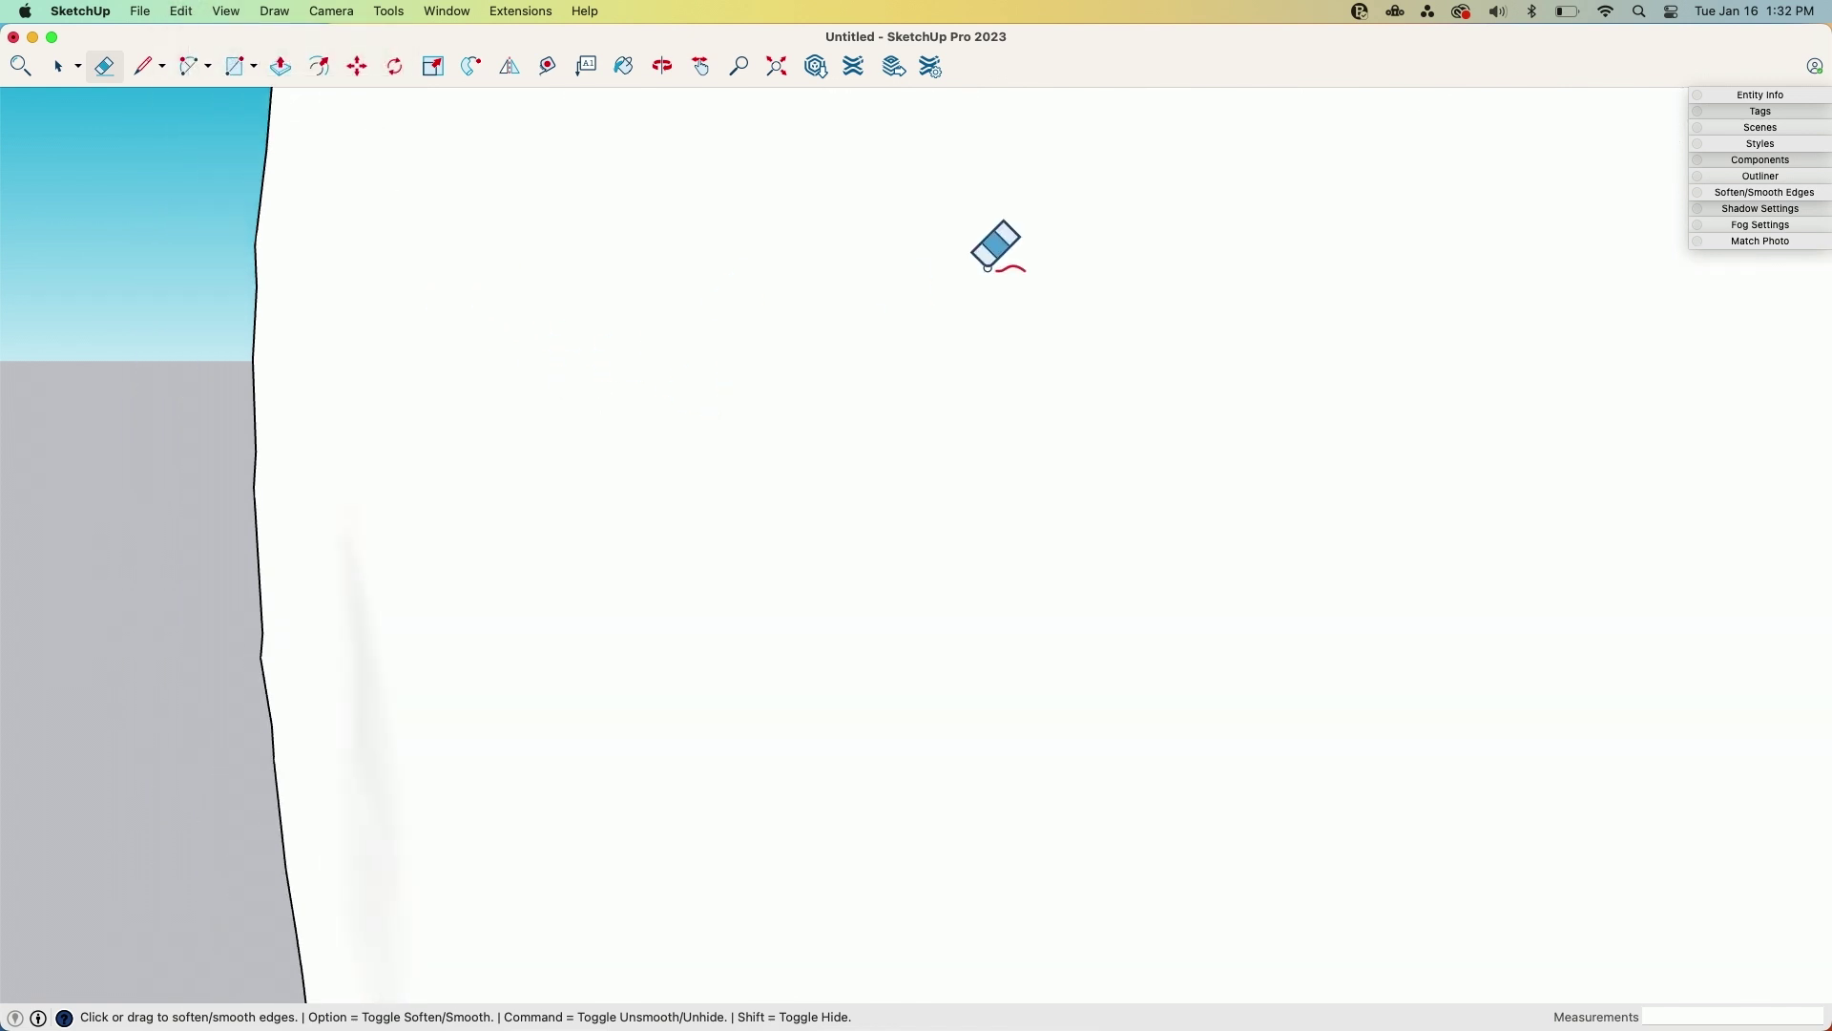
Fill the narrow sliver hole near the upper end of the neck's flat back by retracing its short end edge
scroll(392, 431, "down", 10)
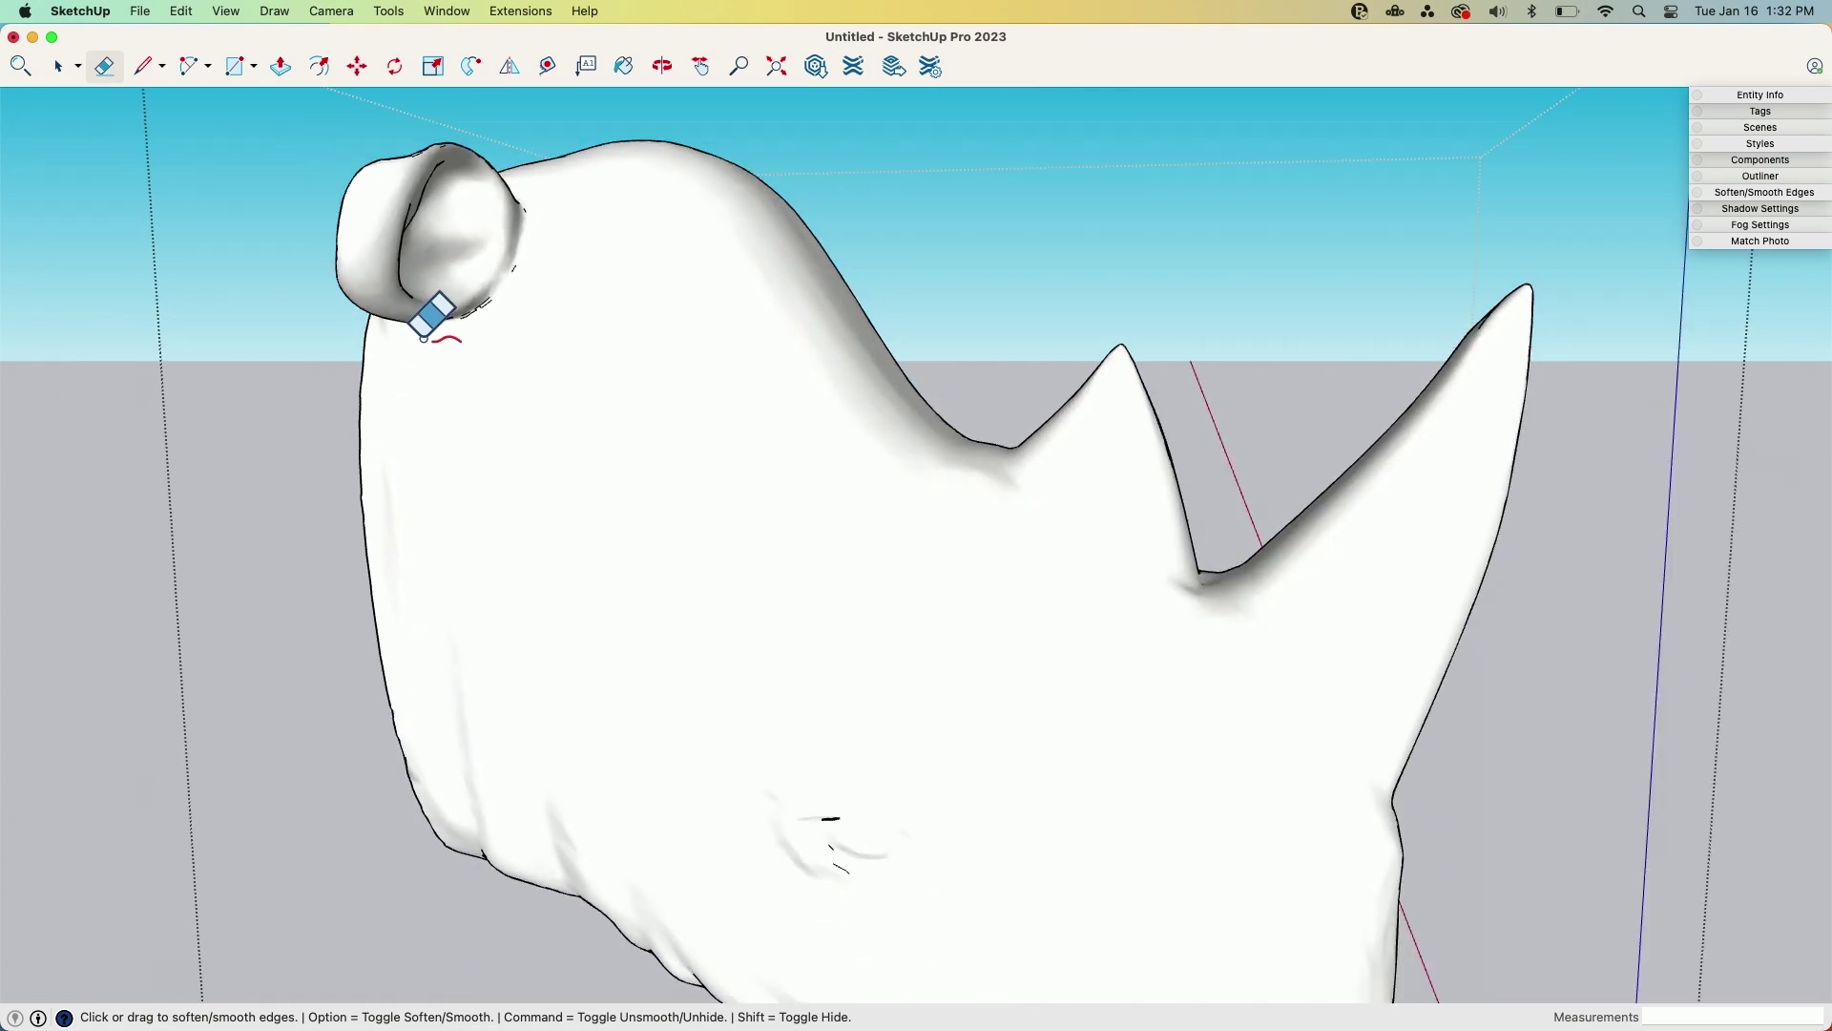
mouse_move(352, 295)
middle_mouse_down()
mouse_move(421, 266)
mouse_move(380, 217)
mouse_move(869, 375)
mouse_move(862, 511)
mouse_move(1142, 458)
middle_mouse_up()
scroll(1136, 420, "up", 8)
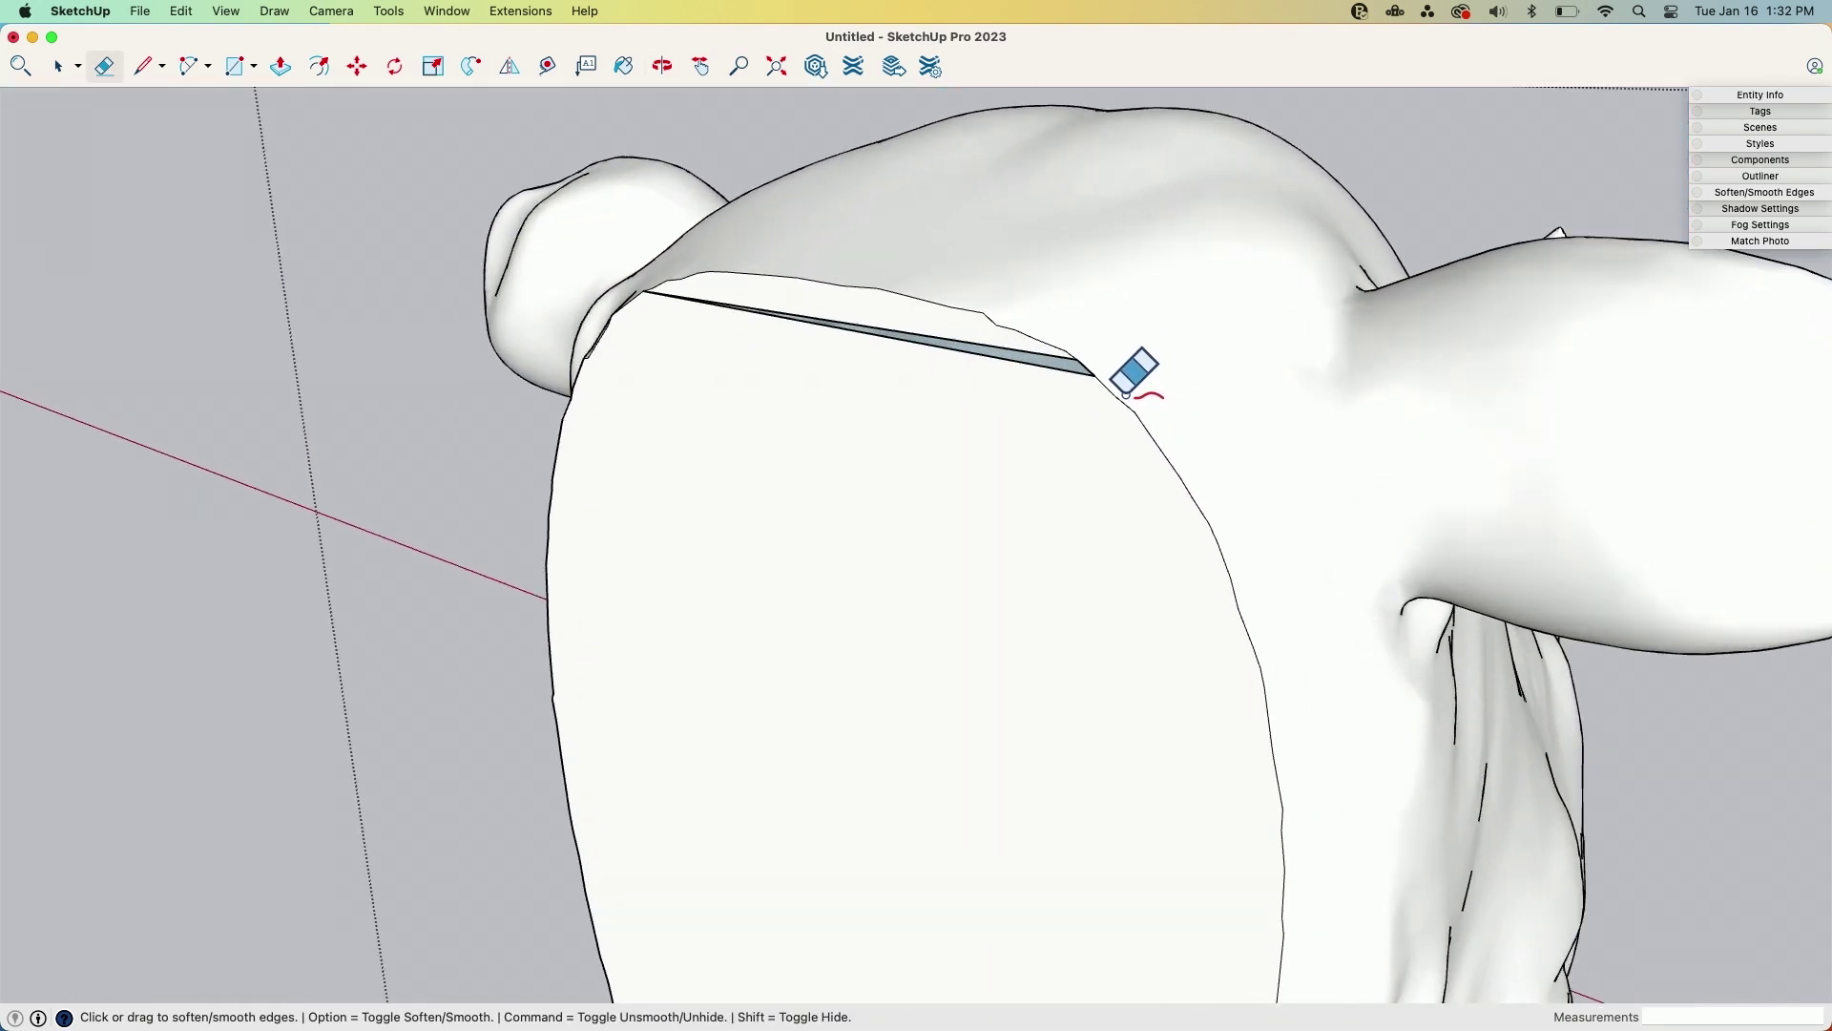
mouse_move(1083, 350)
middle_mouse_down()
mouse_move(1182, 347)
mouse_move(1146, 311)
middle_mouse_up()
key("l")
left_click(1068, 337)
left_click(1102, 361)
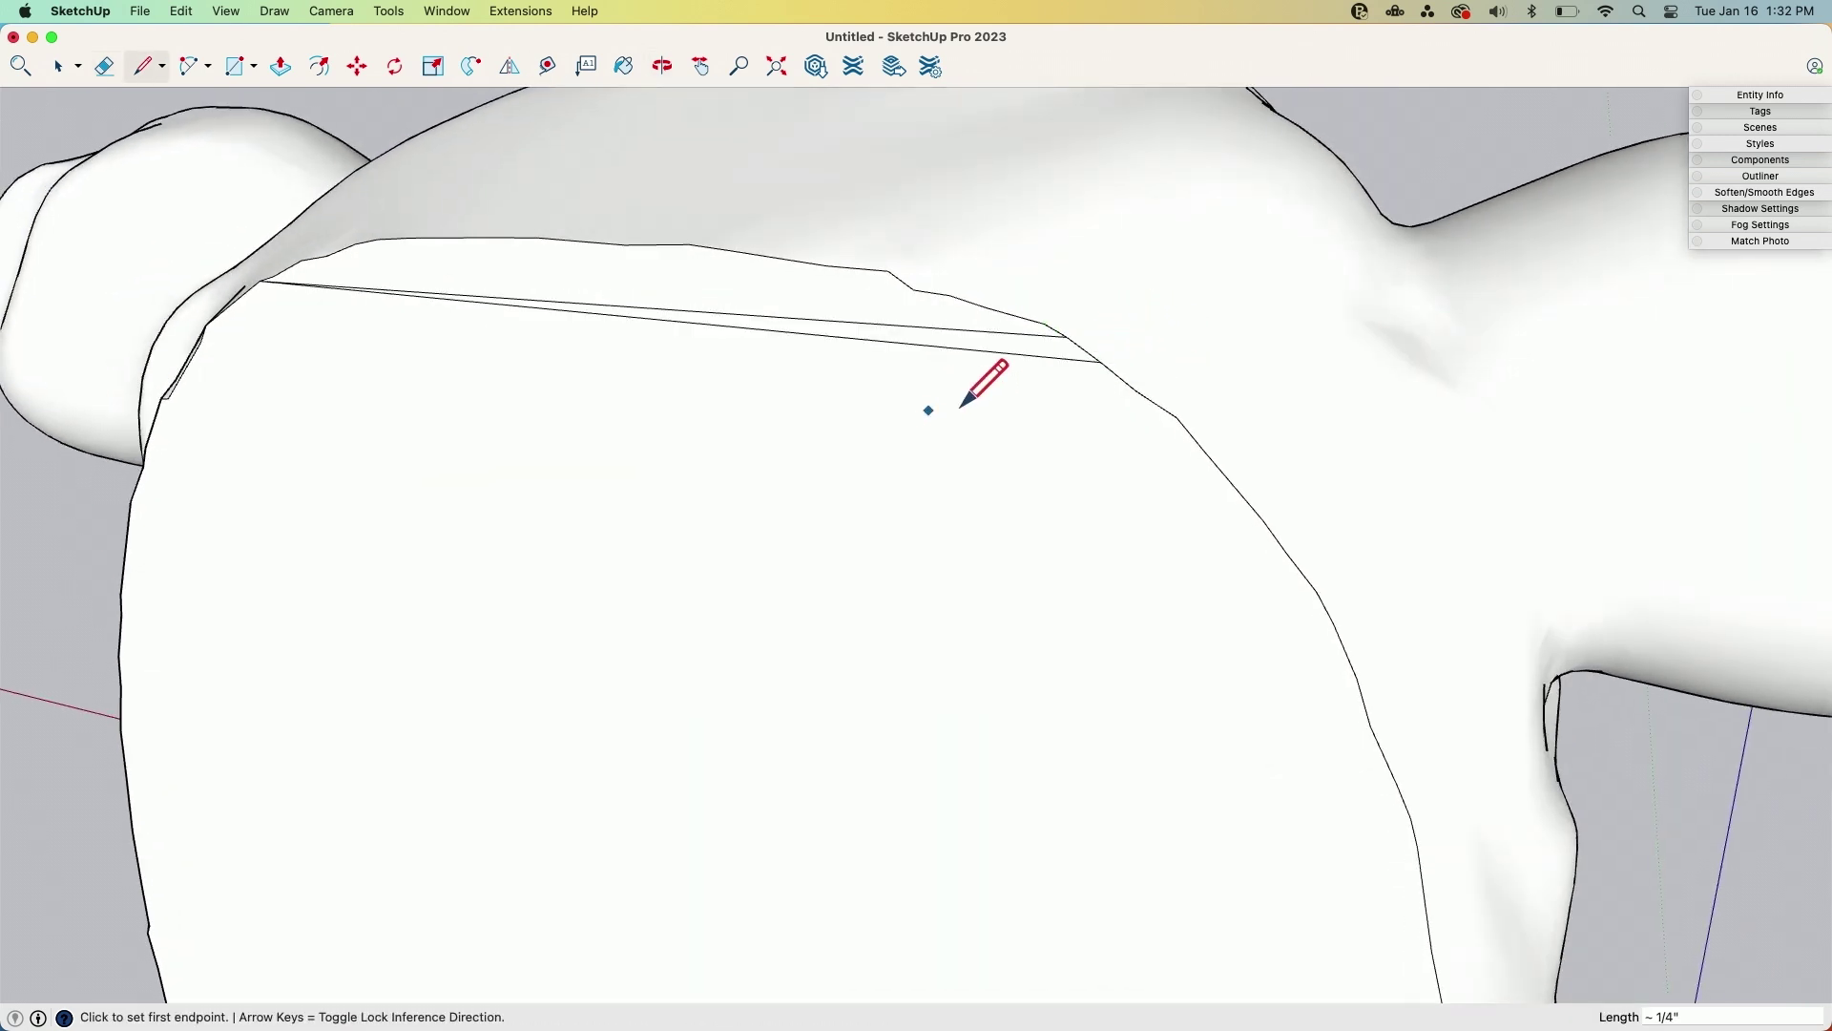
Soften the two long edges bordering the filled sliver on the flat back of the neck
scroll(961, 397, "down", 2)
key("e")
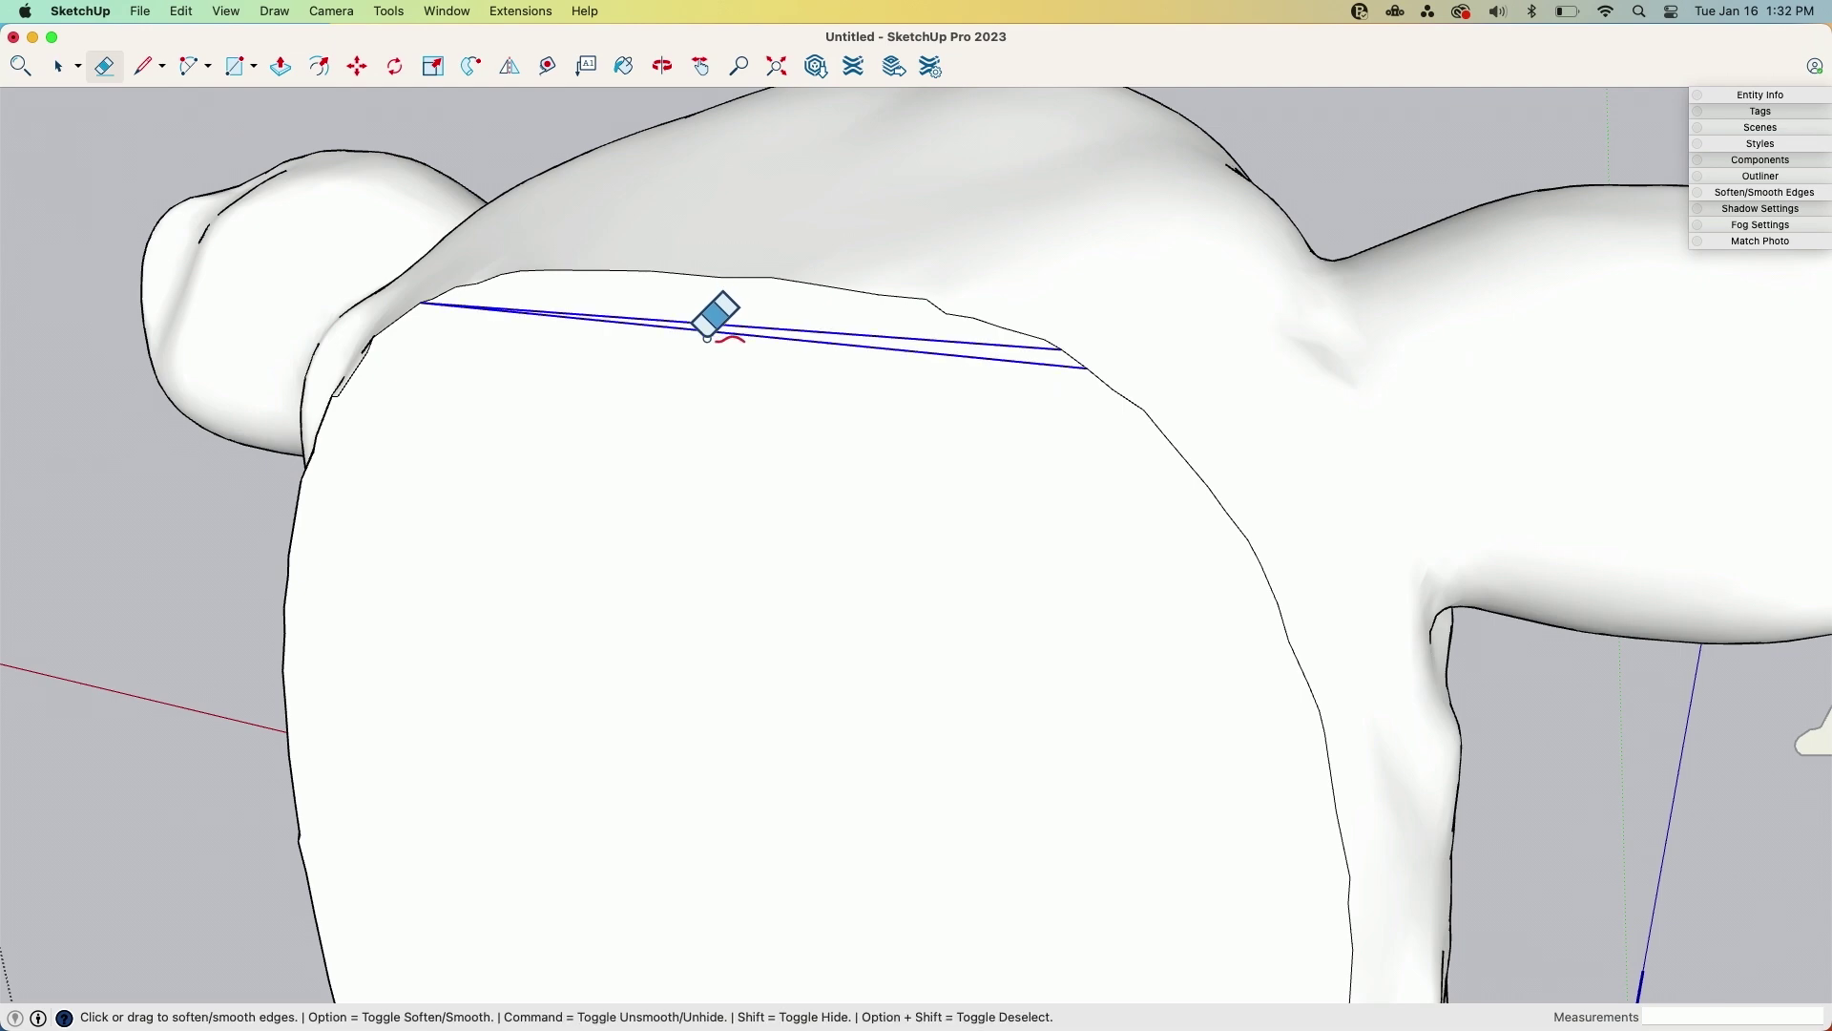
Turn on the display of hidden geometry for the rhino head
mouse_move(716, 298)
middle_mouse_down()
mouse_move(572, 381)
mouse_move(1075, 484)
mouse_move(859, 471)
mouse_move(892, 573)
mouse_move(945, 533)
mouse_move(757, 614)
mouse_move(687, 581)
mouse_move(798, 626)
mouse_move(813, 610)
middle_mouse_up()
scroll(626, 757, "down", 3)
scroll(628, 754, "up", 4)
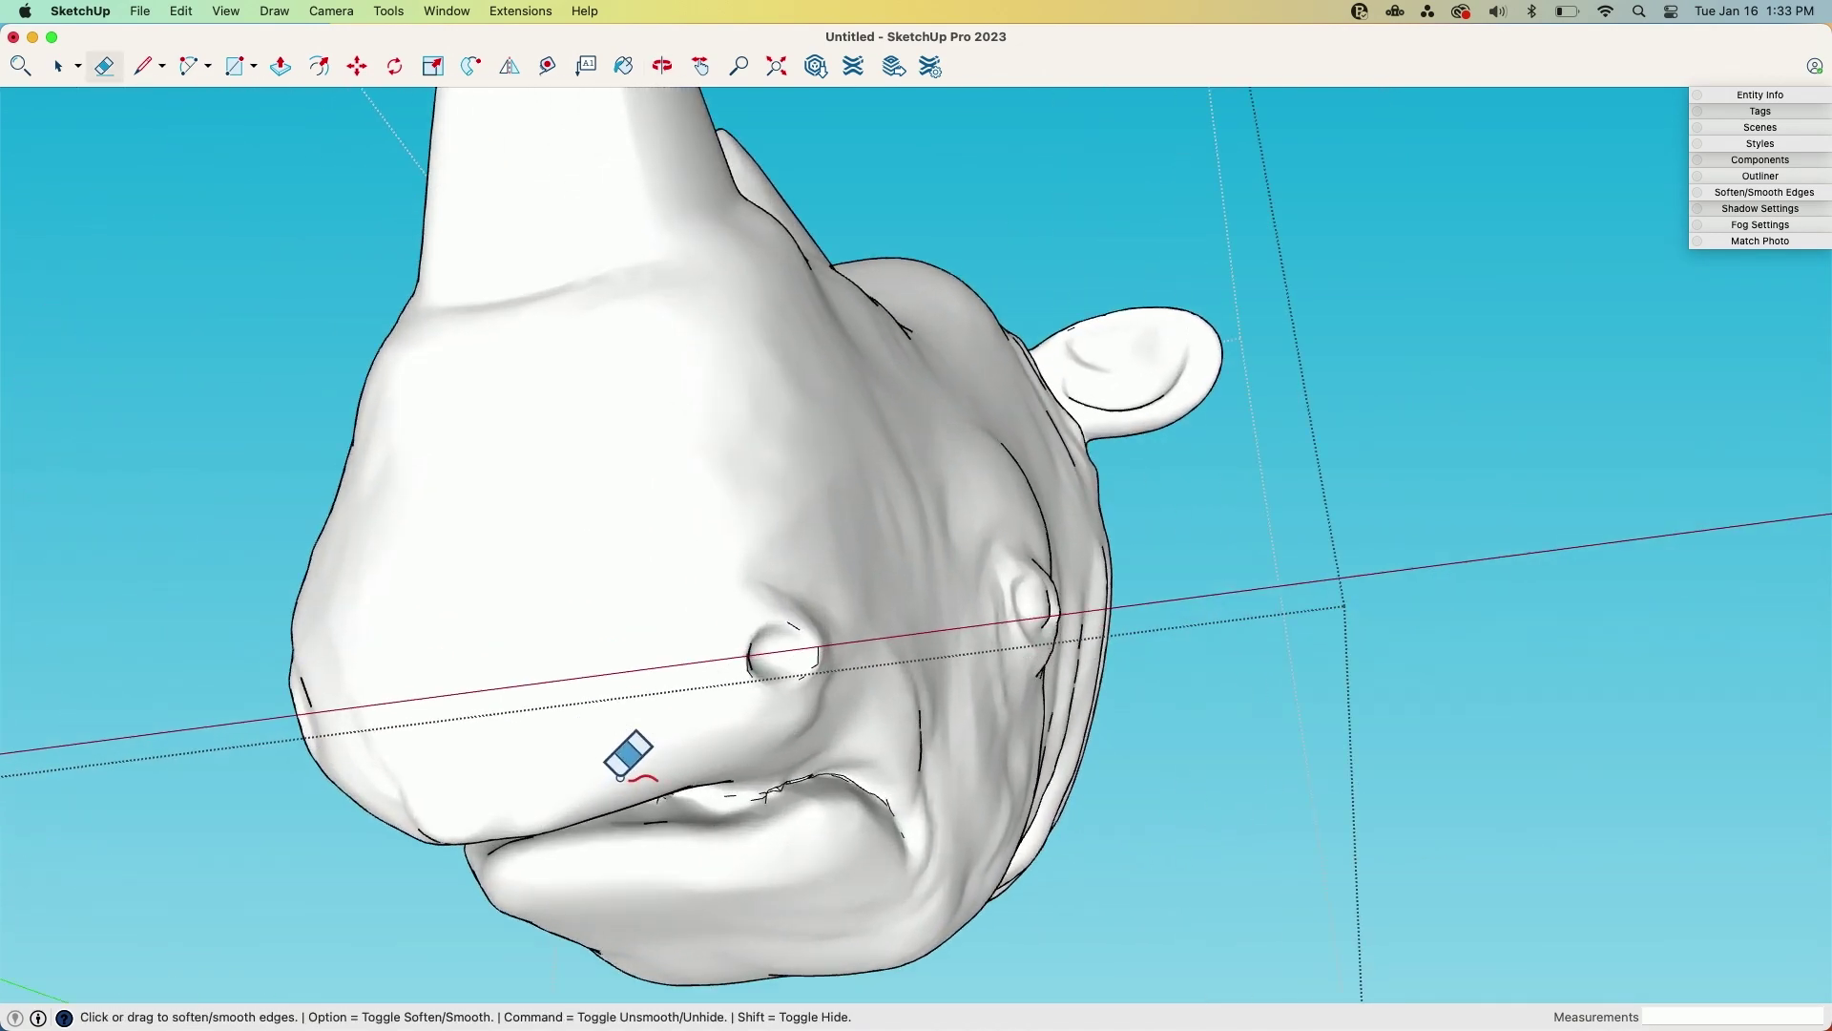
left_click(226, 10)
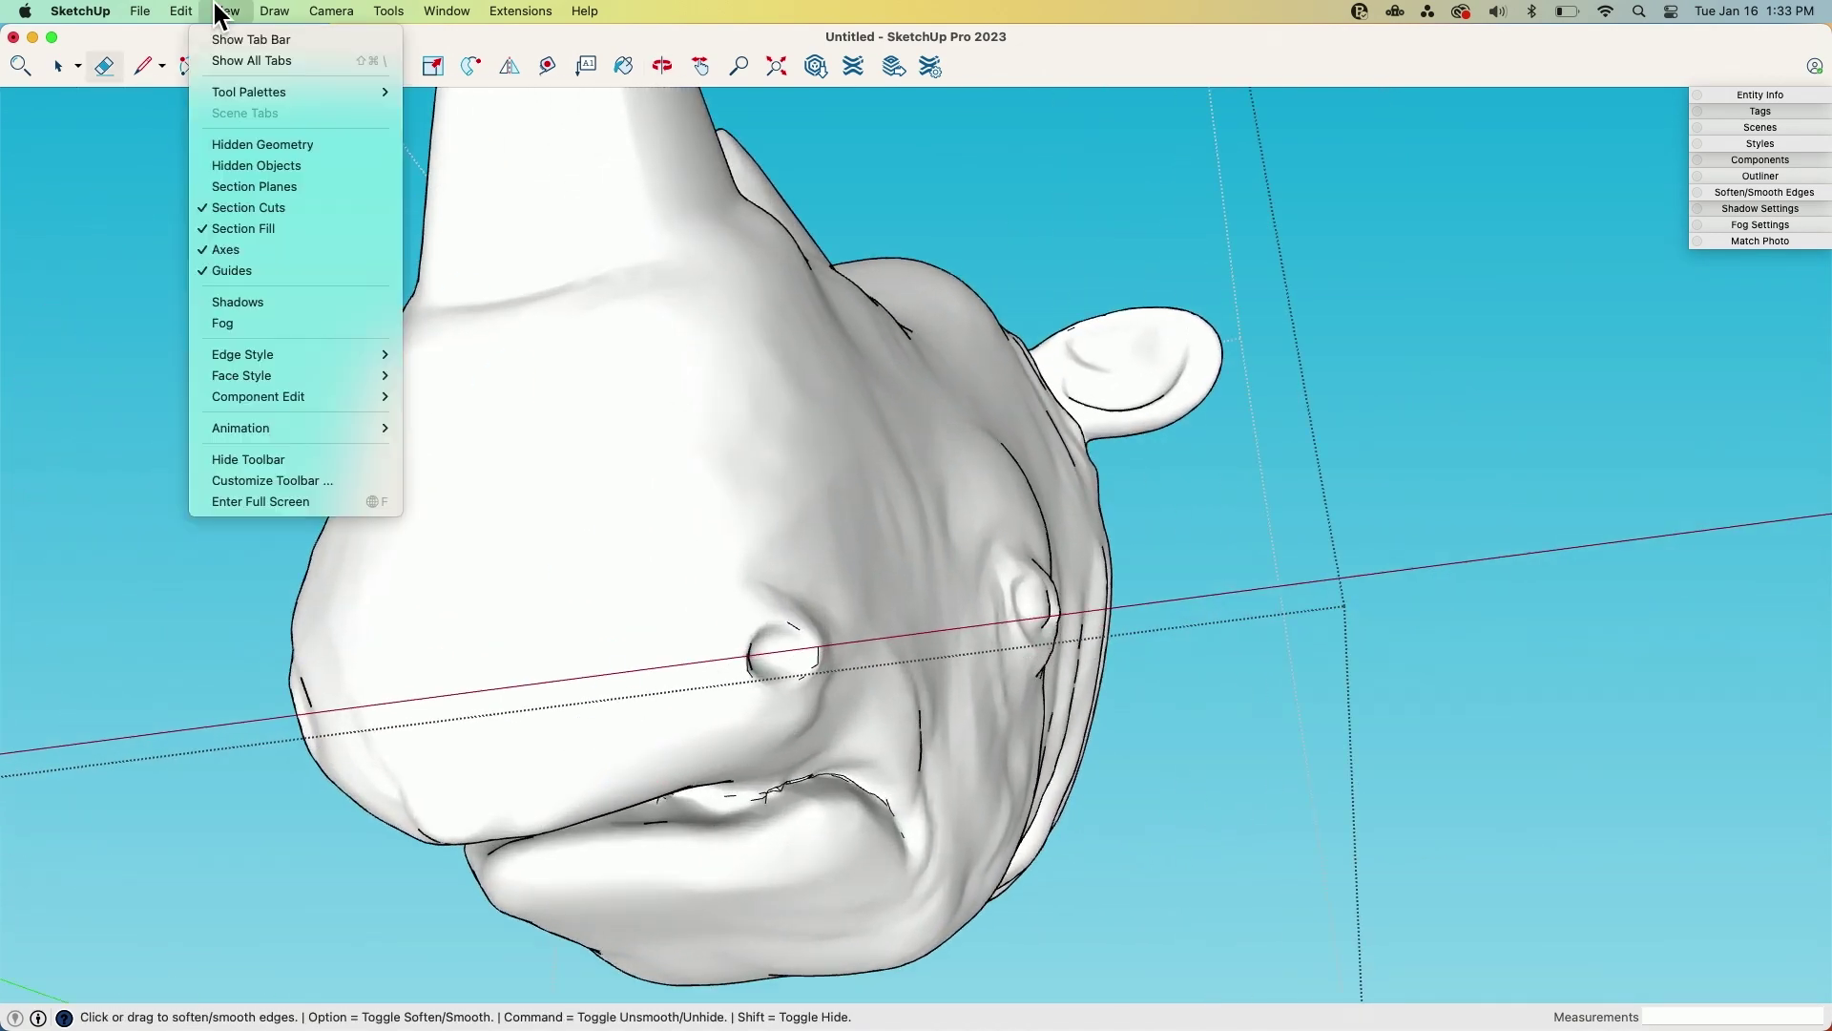
left_click(241, 148)
Fill the small triangular hole inside the upper lip by retracing its upper edge with the Line tool
middle_click_drag(656, 602, 816, 498)
scroll(429, 891, "up", 10)
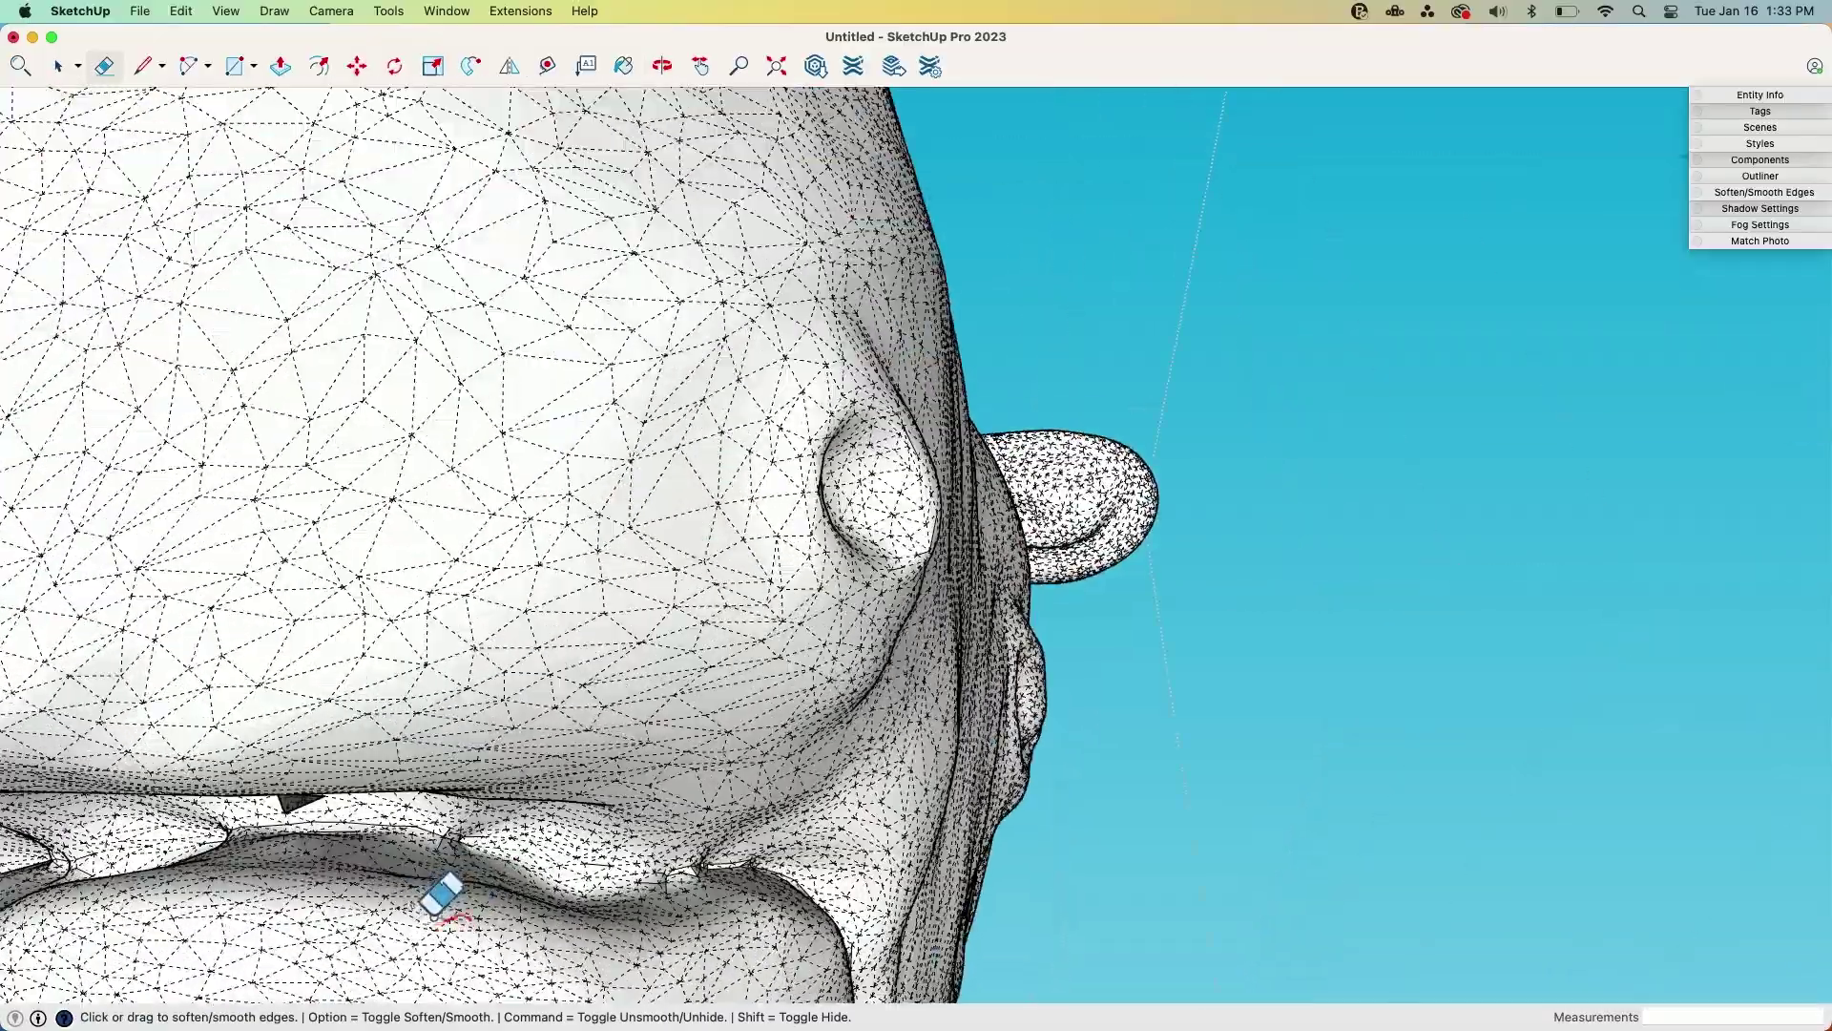
middle_click_drag(490, 805, 687, 777)
mouse_move(352, 626)
middle_mouse_down()
mouse_move(327, 655)
mouse_move(633, 810)
mouse_move(614, 753)
middle_mouse_up()
scroll(278, 451, "up", 5)
scroll(592, 605, "up", 5)
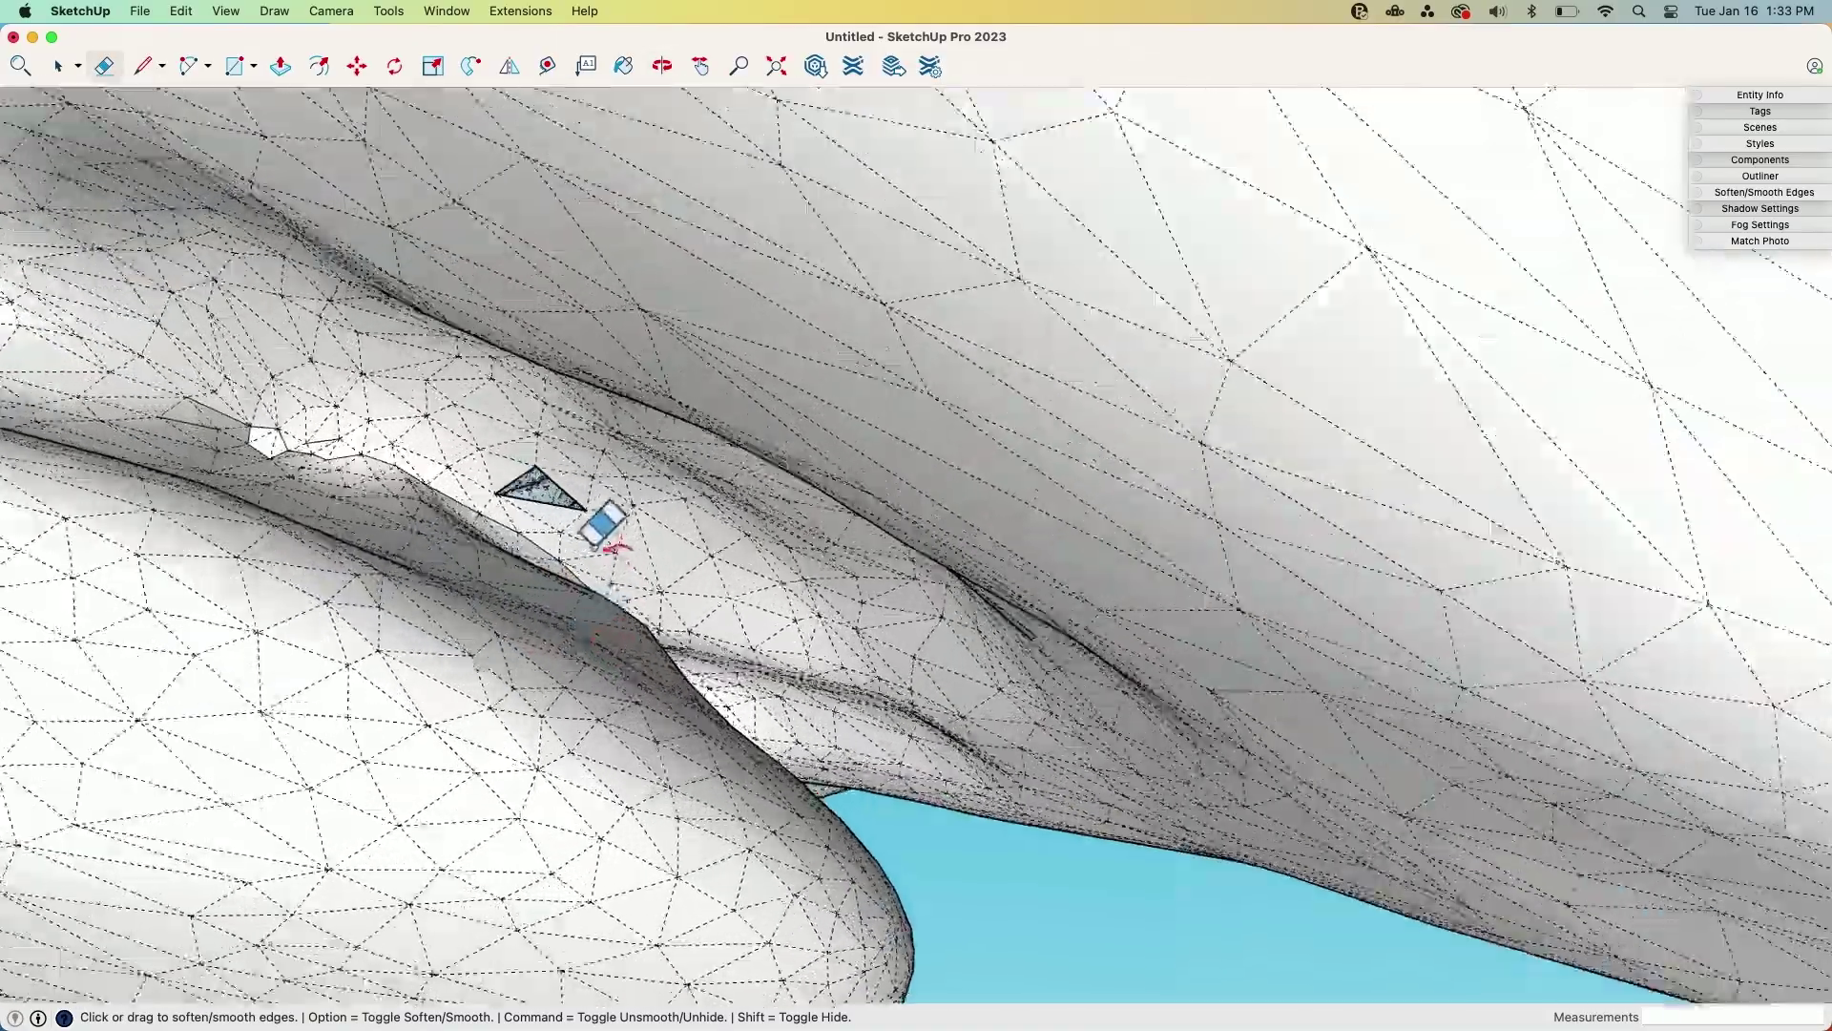
key("l")
left_click(536, 465)
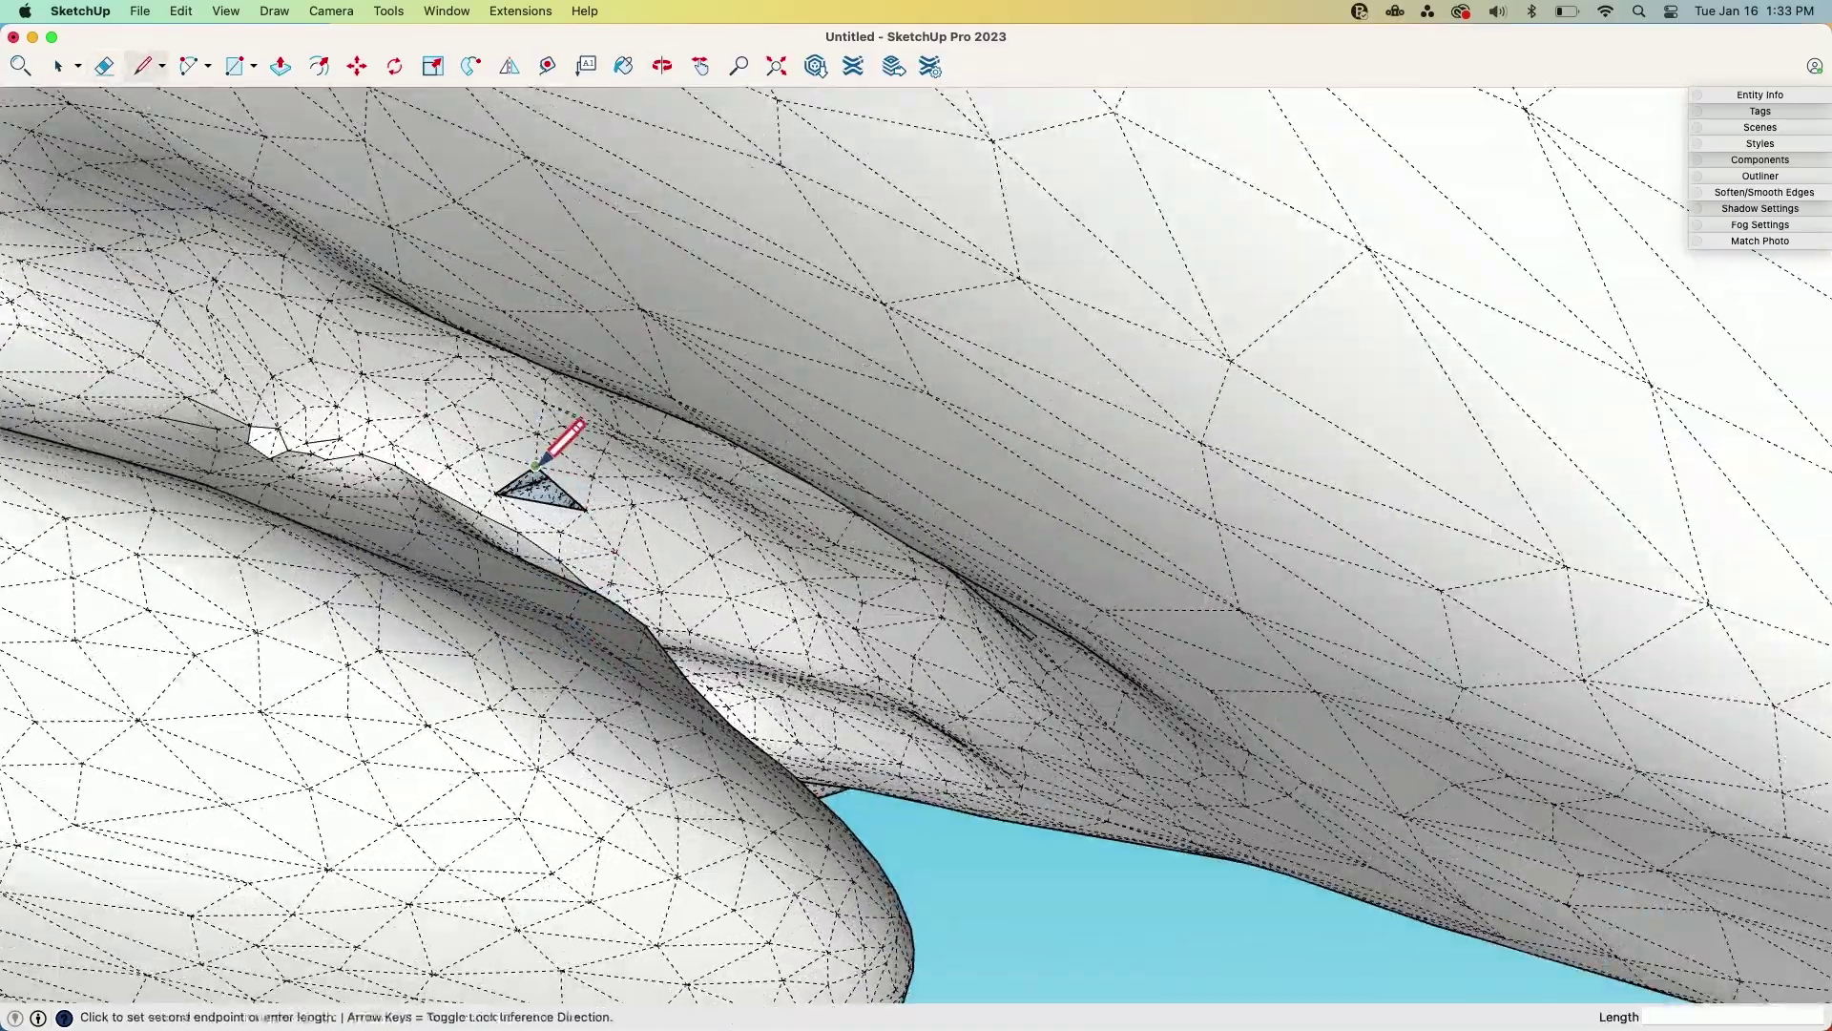
left_click(585, 509)
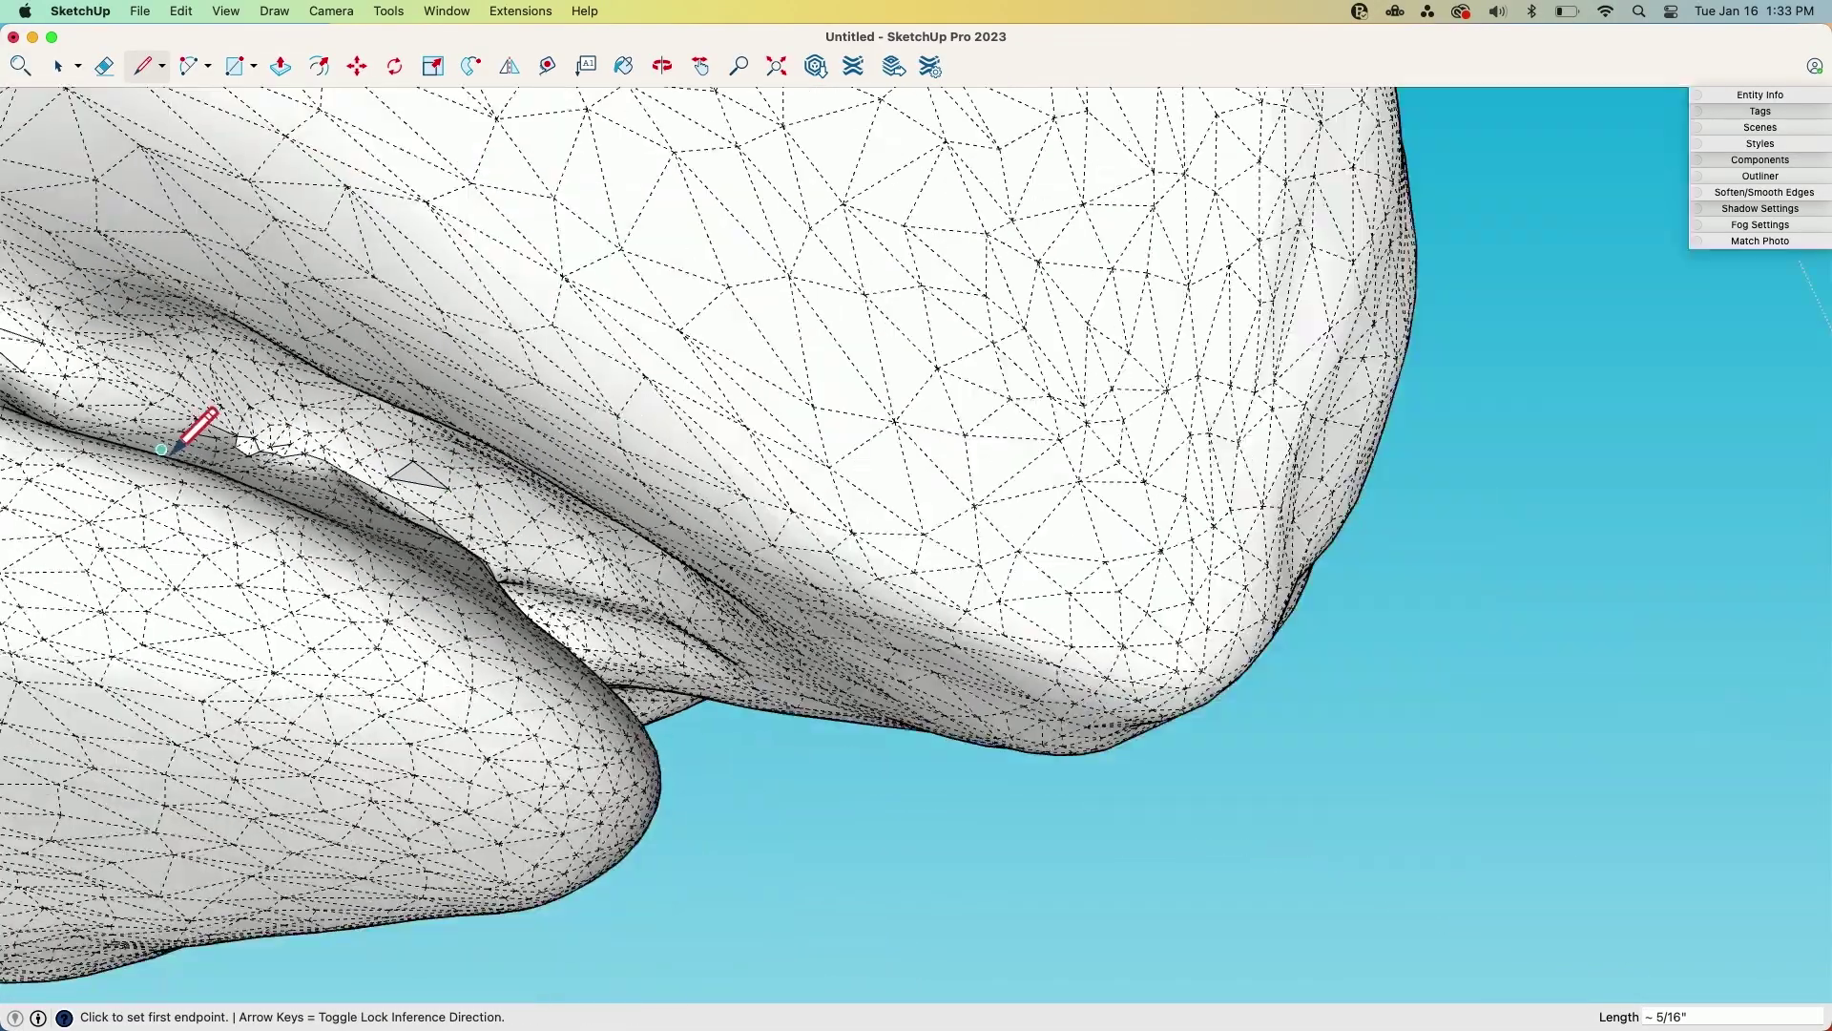
Turn off the display of hidden geometry
scroll(176, 443, "down", 5)
middle_click_drag(941, 552, 646, 605)
scroll(940, 286, "down", 5)
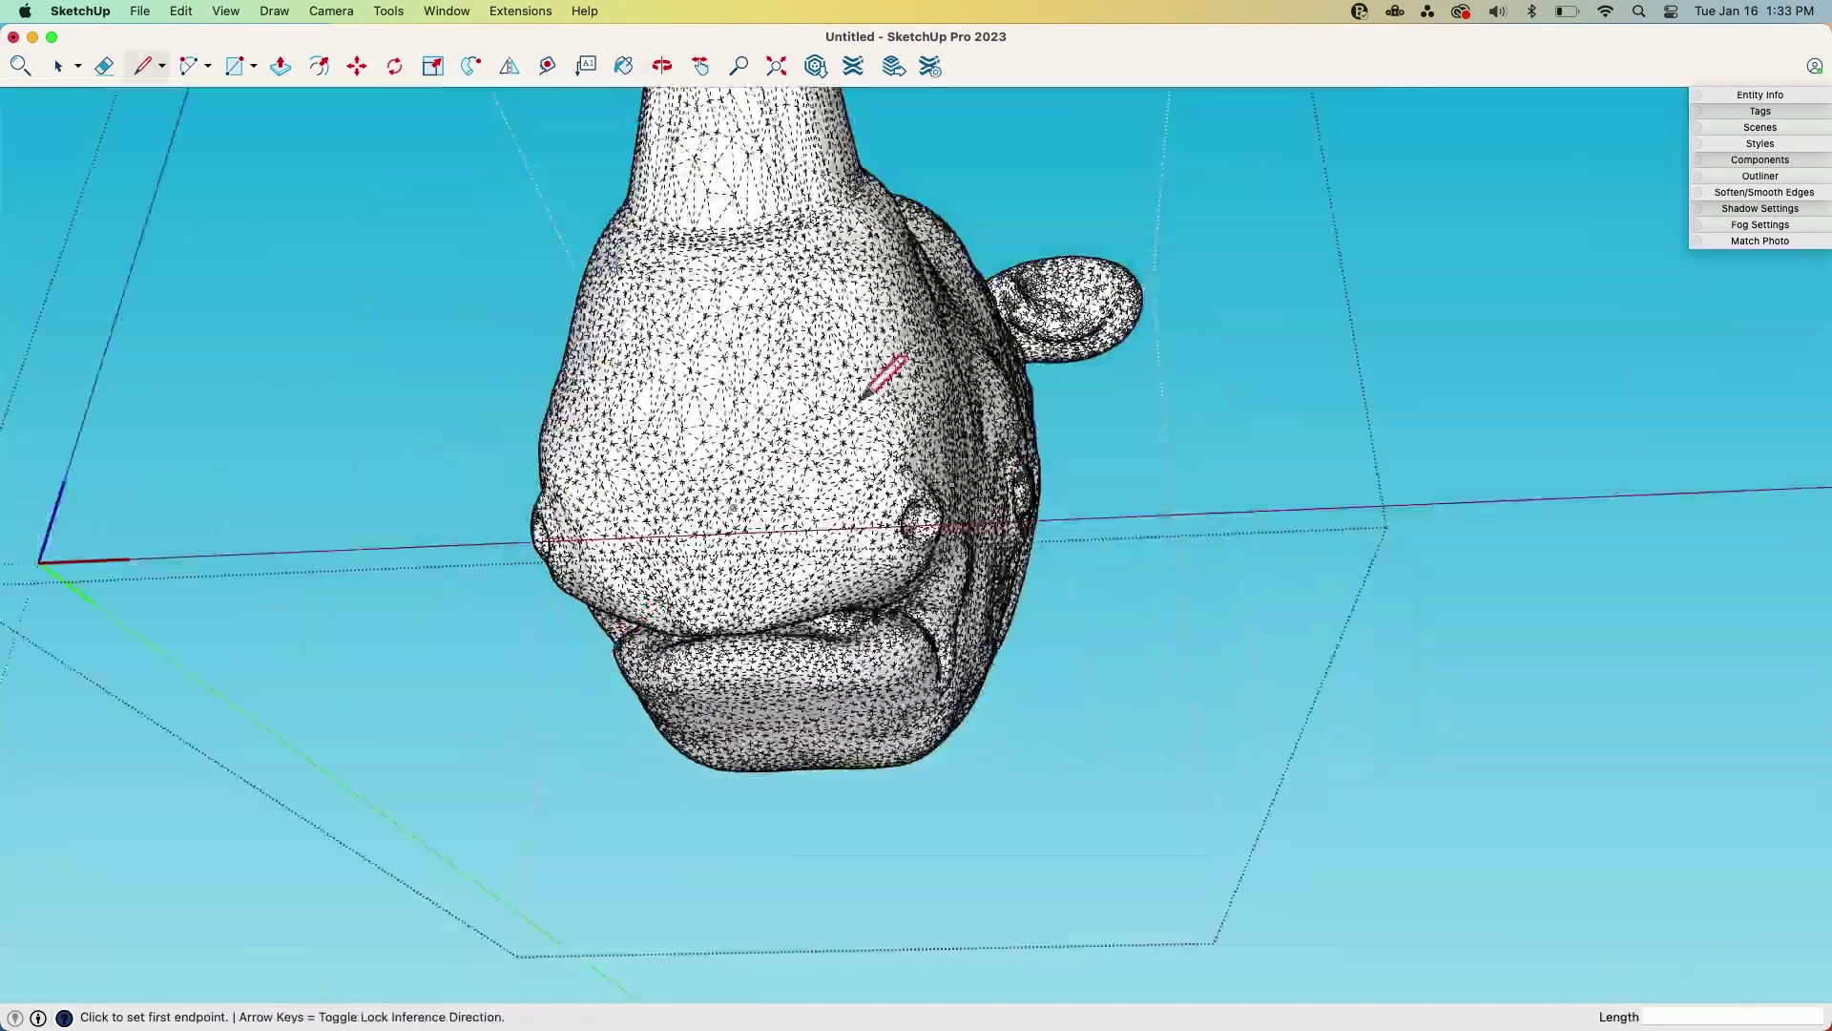
middle_click_drag(940, 286, 413, 253)
scroll(413, 253, "up", 3)
left_click(189, 9)
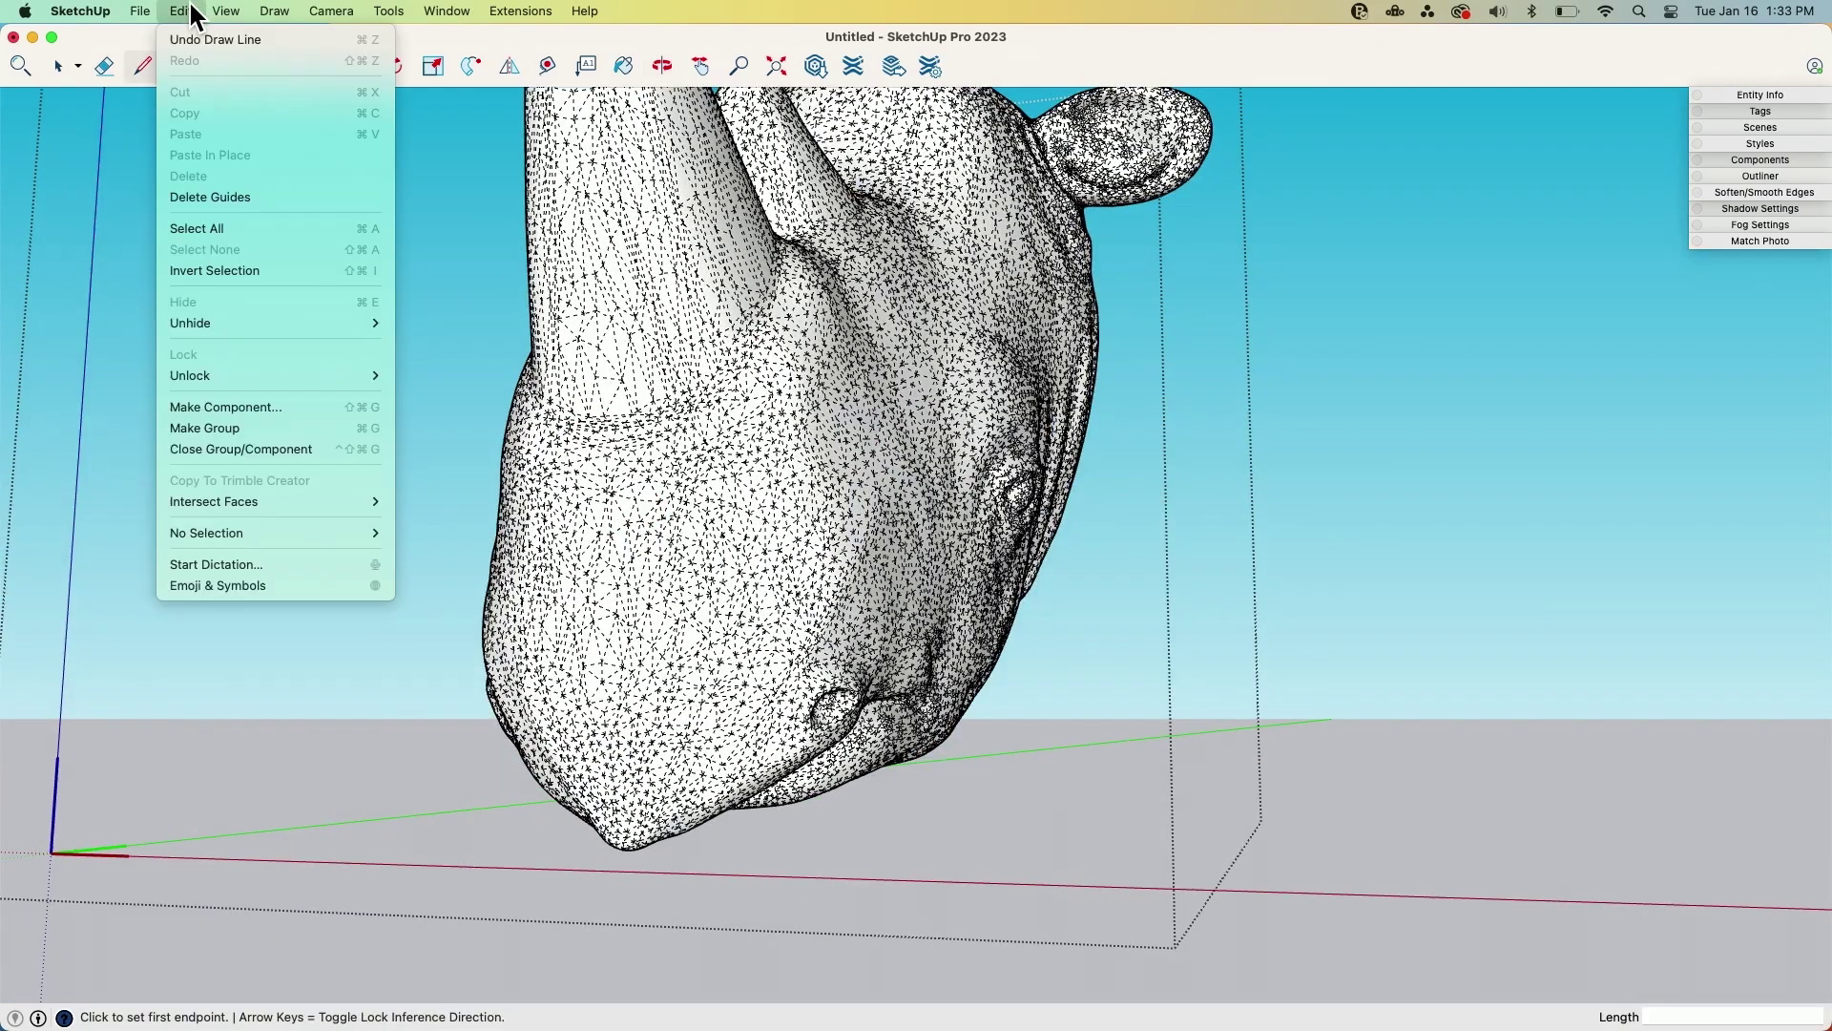
mouse_move(225, 12)
left_click(237, 140)
Soften the jagged run of visible edges at the base of the ear with the Eraser tool
scroll(1031, 381, "up", 3)
middle_click_drag(1030, 380, 395, 472)
scroll(834, 562, "up", 2)
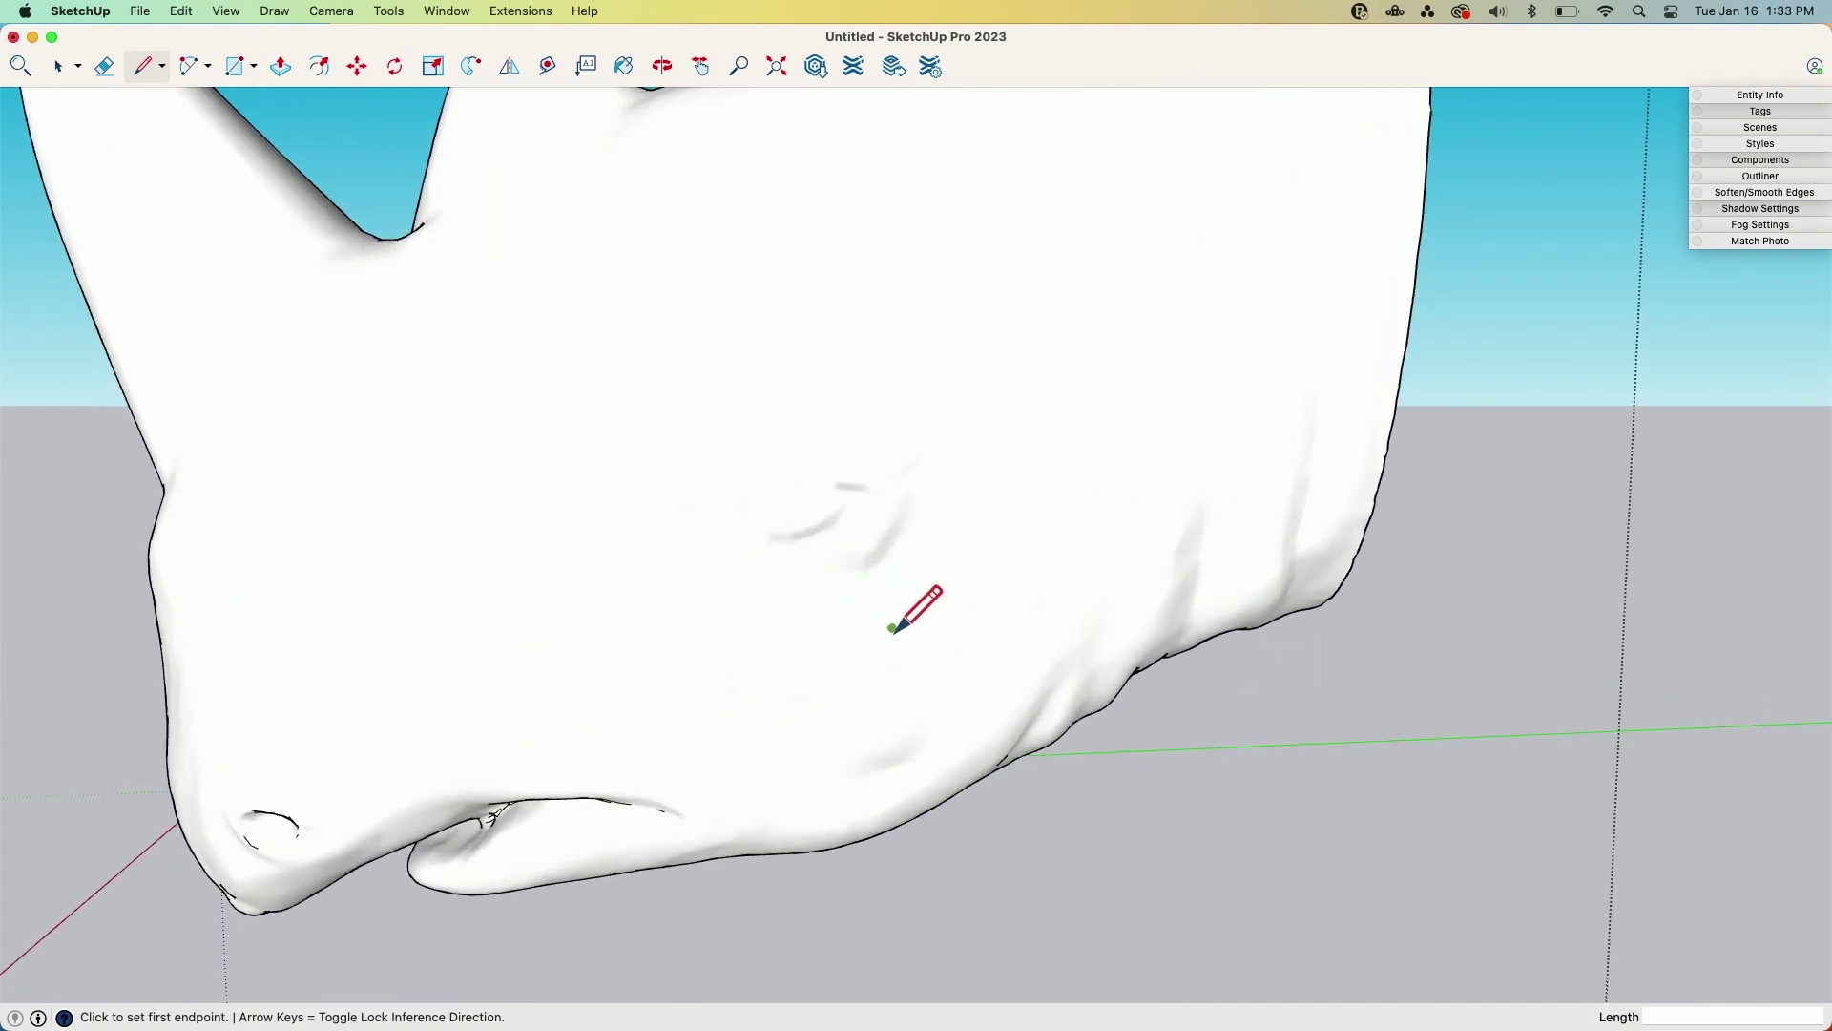
middle_click_drag(902, 626, 1012, 731)
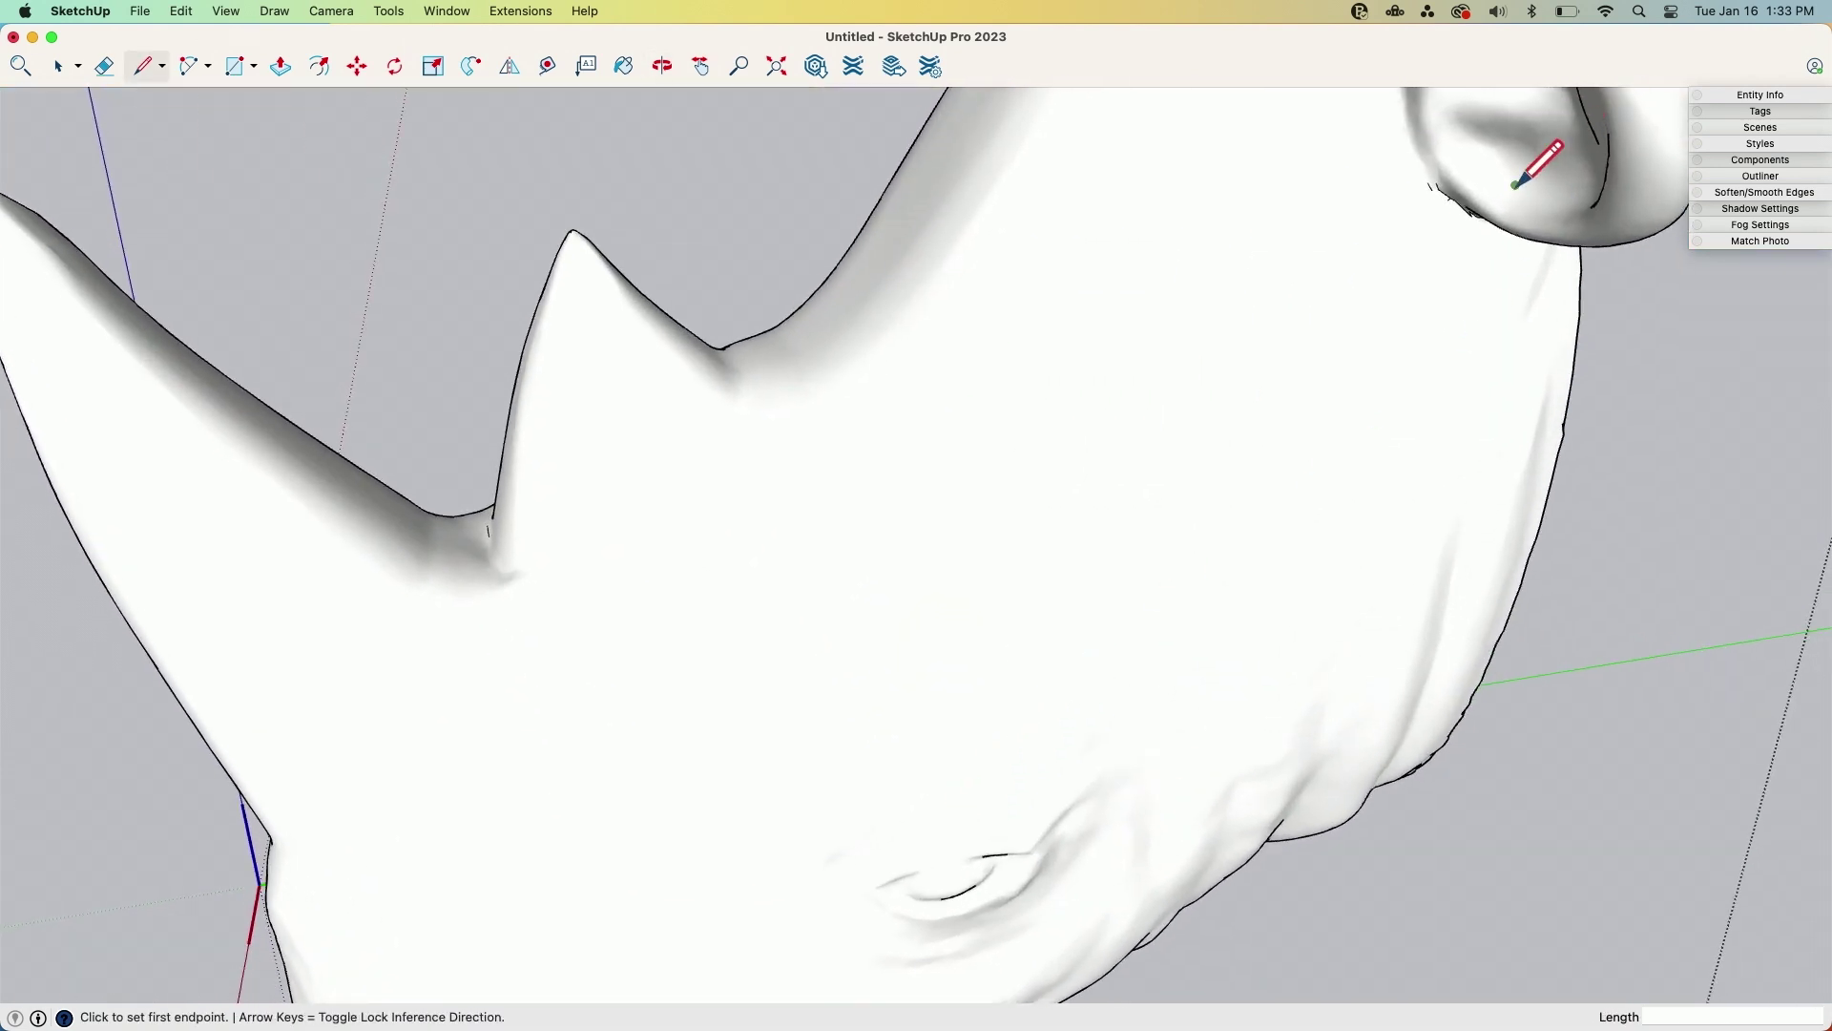
scroll(1514, 186, "up", 2)
middle_click_drag(1505, 186, 1538, 159)
scroll(1467, 301, "up", 2)
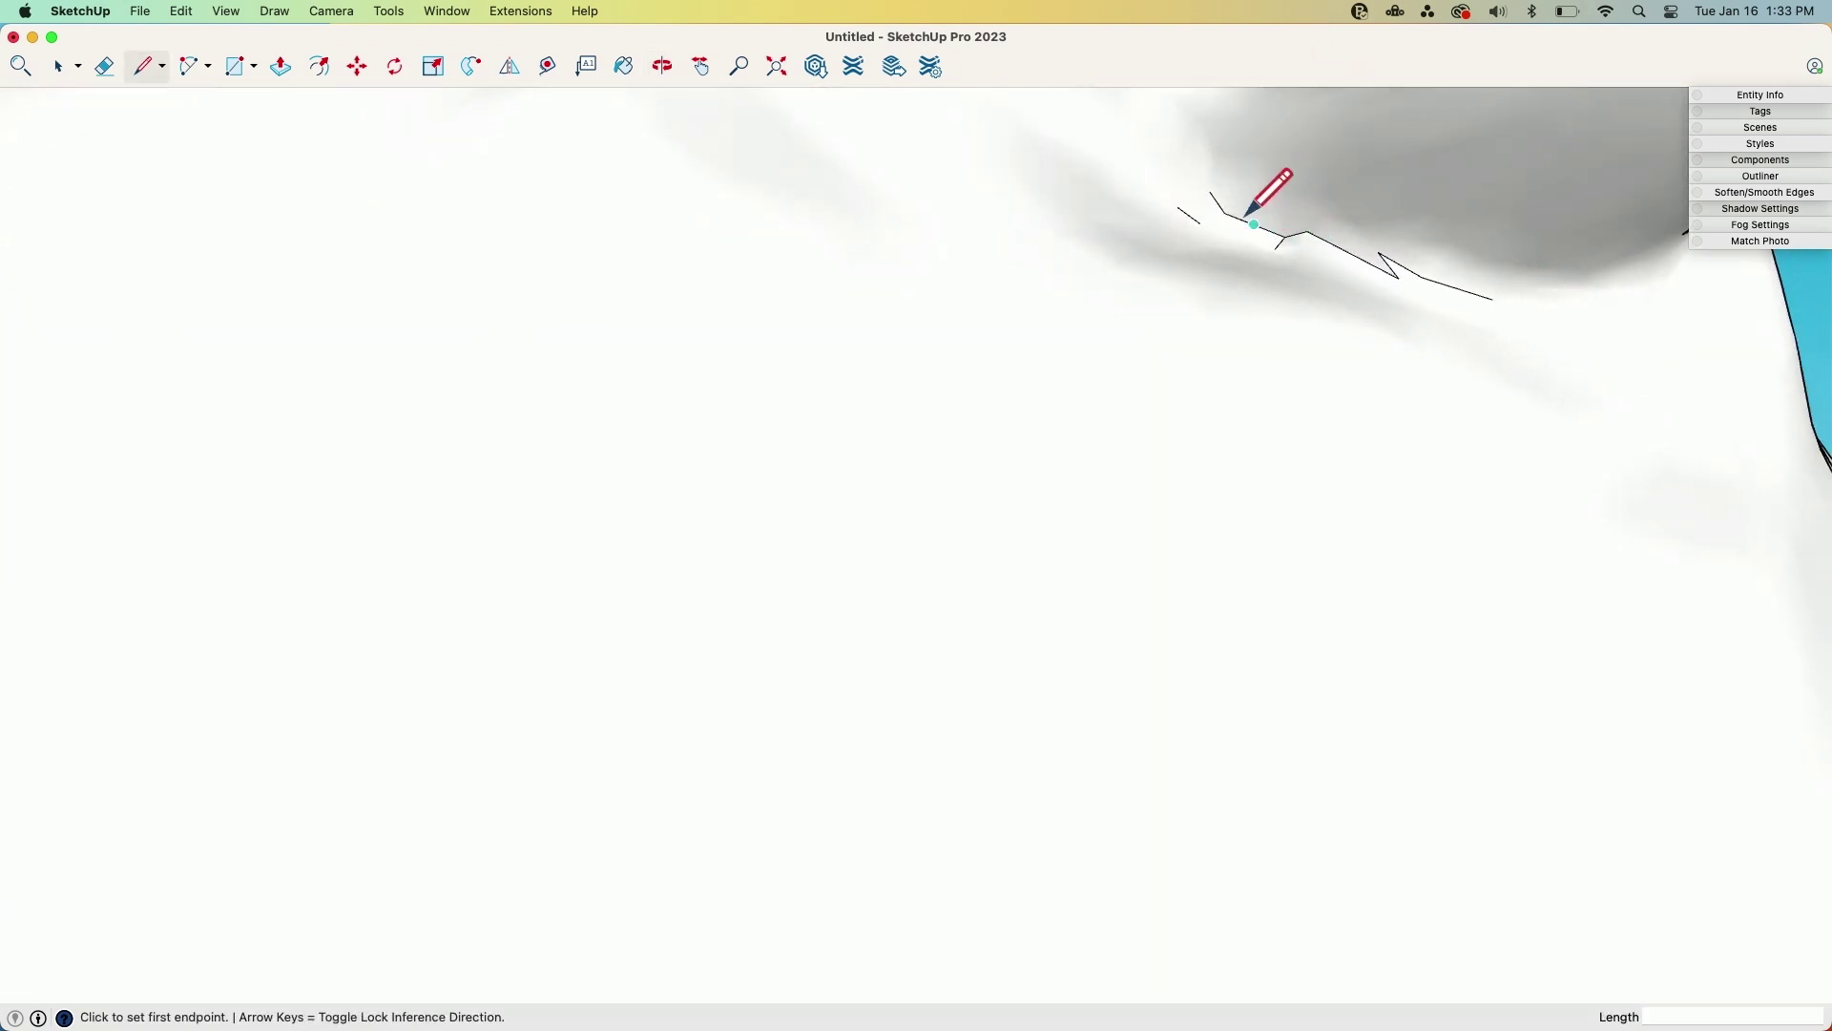
left_click(1754, 193)
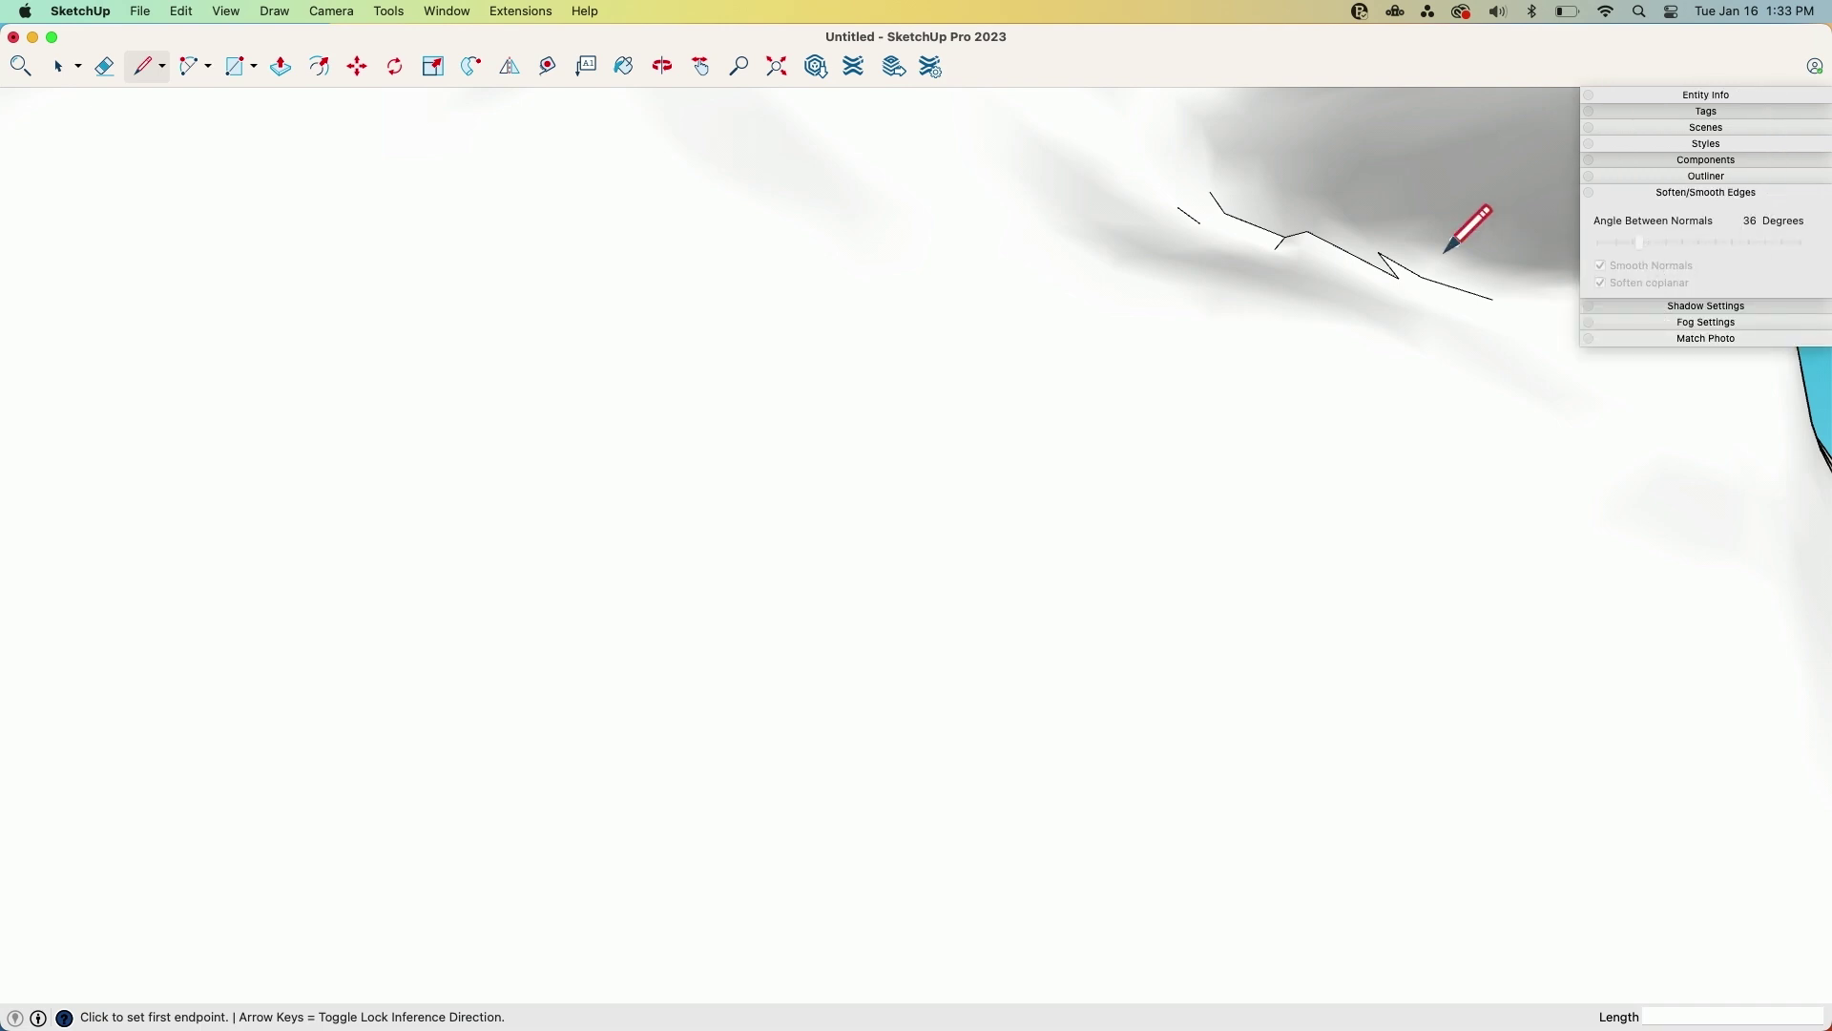
left_click(1690, 195)
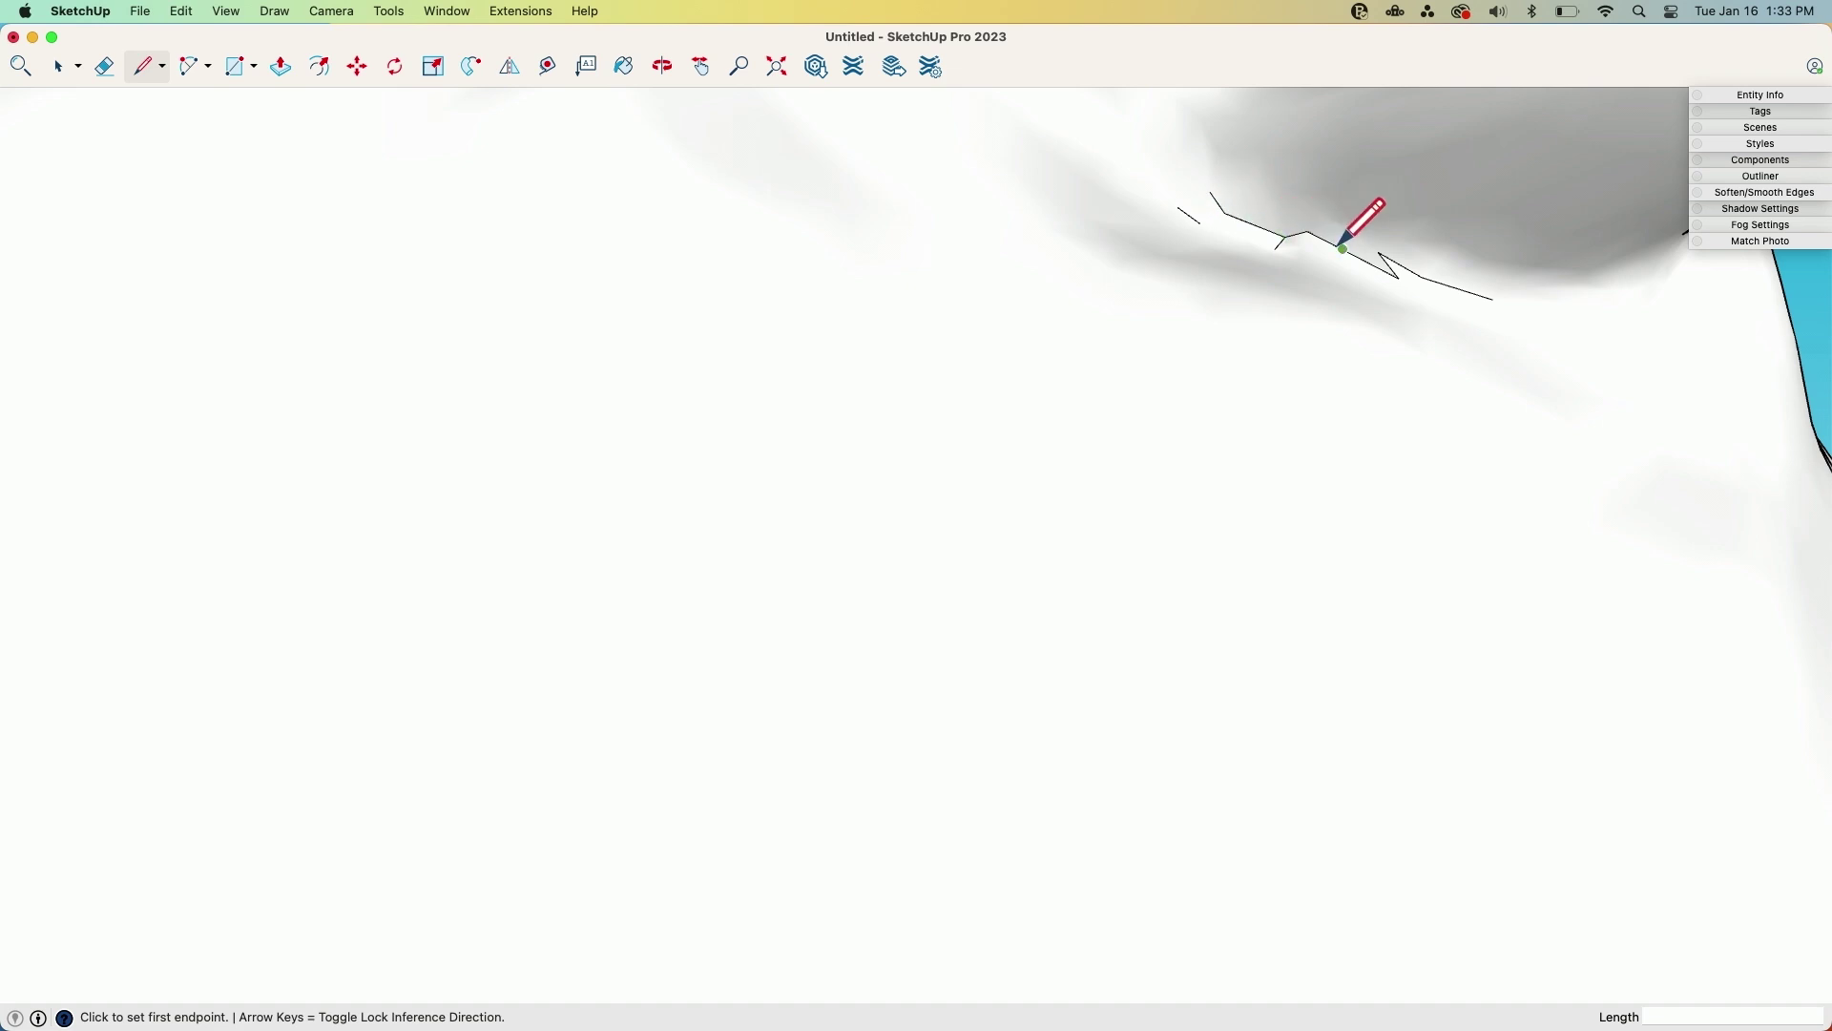
key("e")
key("alt")
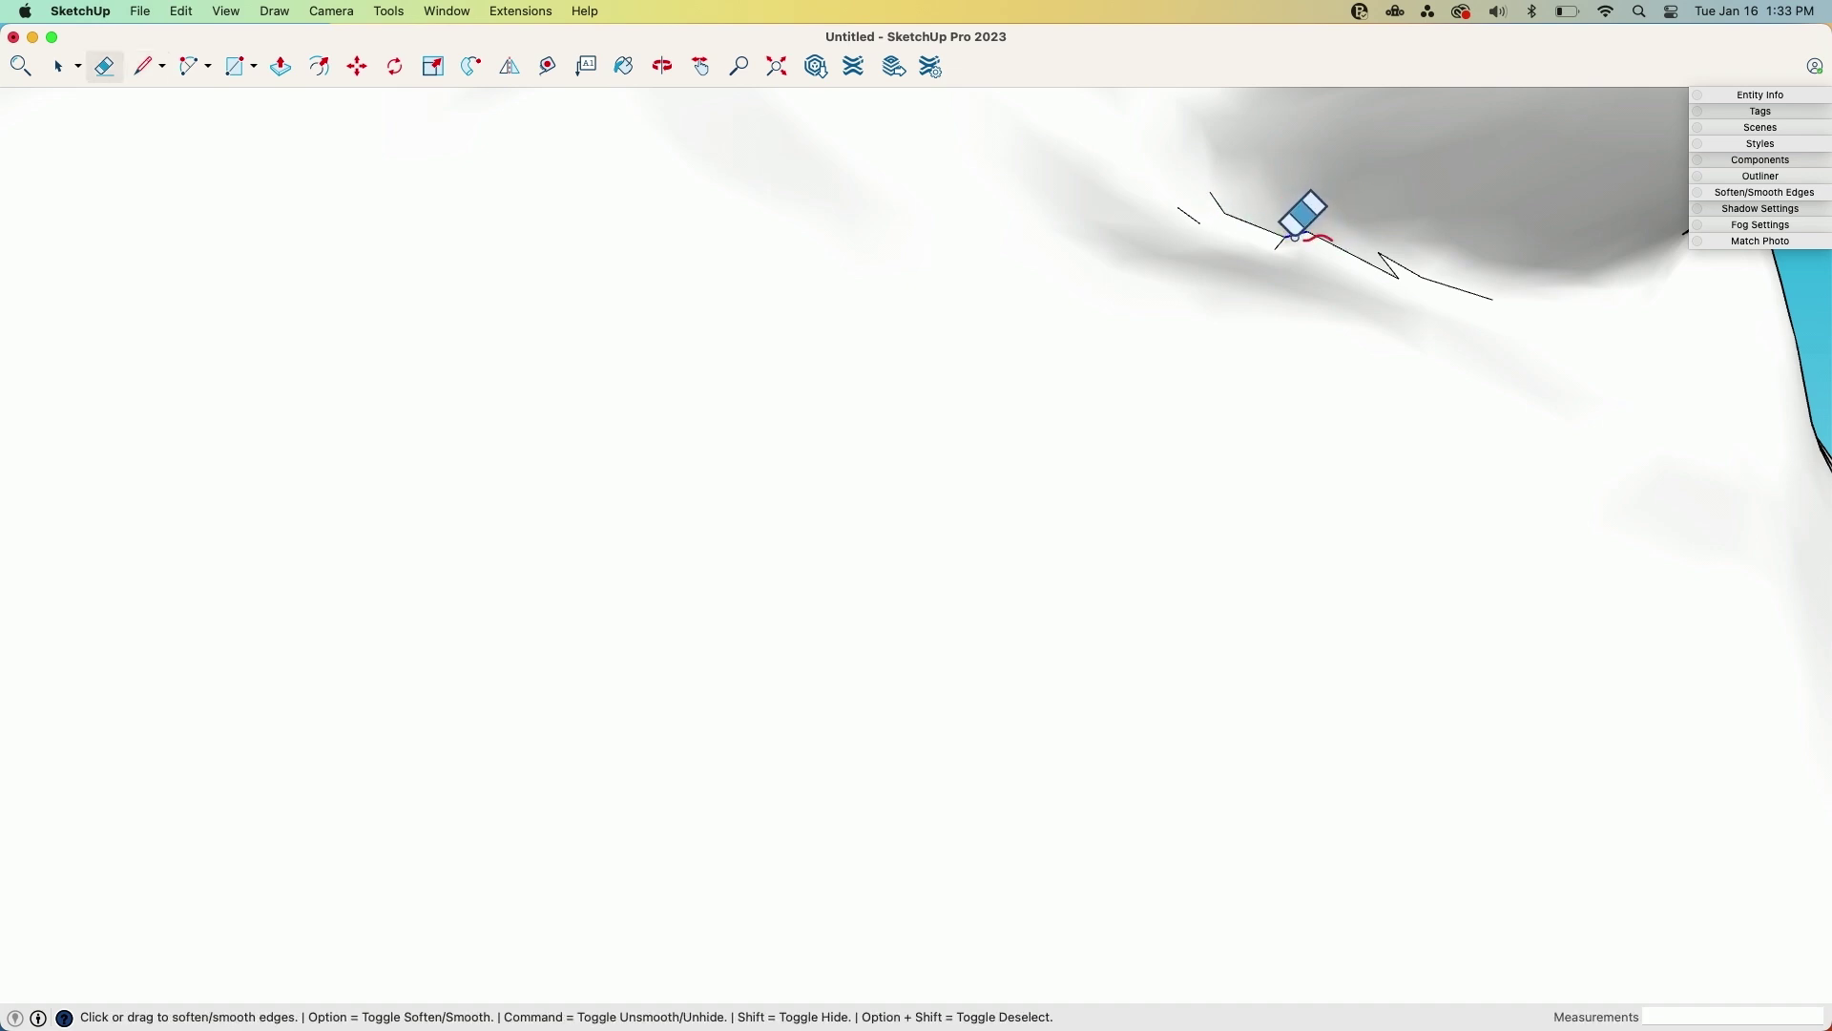
mouse_move(1243, 222)
left_mouse_down("alt")
mouse_move(1199, 195)
mouse_move(1182, 215)
mouse_move(1445, 274)
mouse_move(1422, 284)
left_mouse_up("alt")
left_click_drag(1288, 250, 1334, 259, "alt")
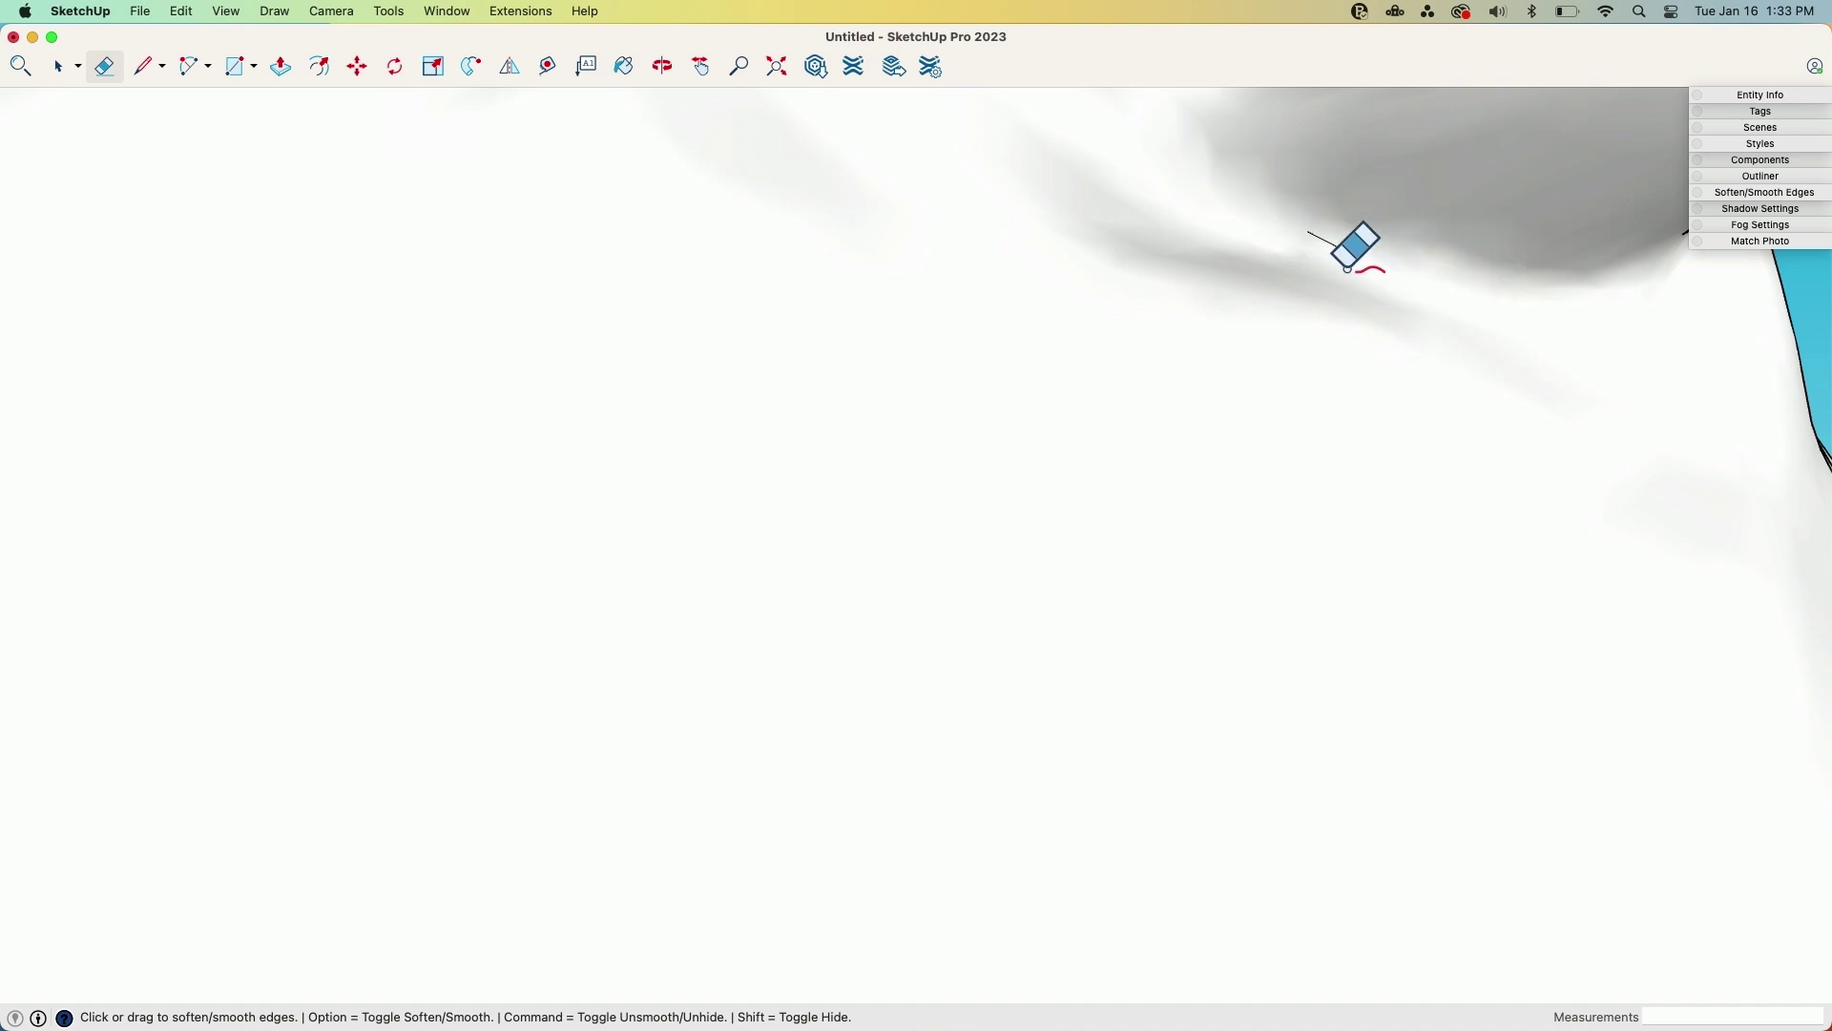
Soften the short stray edges along the ear's upper rim with the Eraser tool
scroll(982, 278, "down", 3)
mouse_move(982, 278)
middle_mouse_down()
mouse_move(1337, 286)
mouse_move(1057, 503)
mouse_move(1423, 433)
mouse_move(1689, 576)
mouse_move(1661, 583)
middle_mouse_up()
scroll(1078, 458, "up", 2)
mouse_move(1082, 438)
middle_mouse_down()
mouse_move(1251, 646)
mouse_move(1031, 442)
middle_mouse_up()
scroll(982, 401, "down", 3)
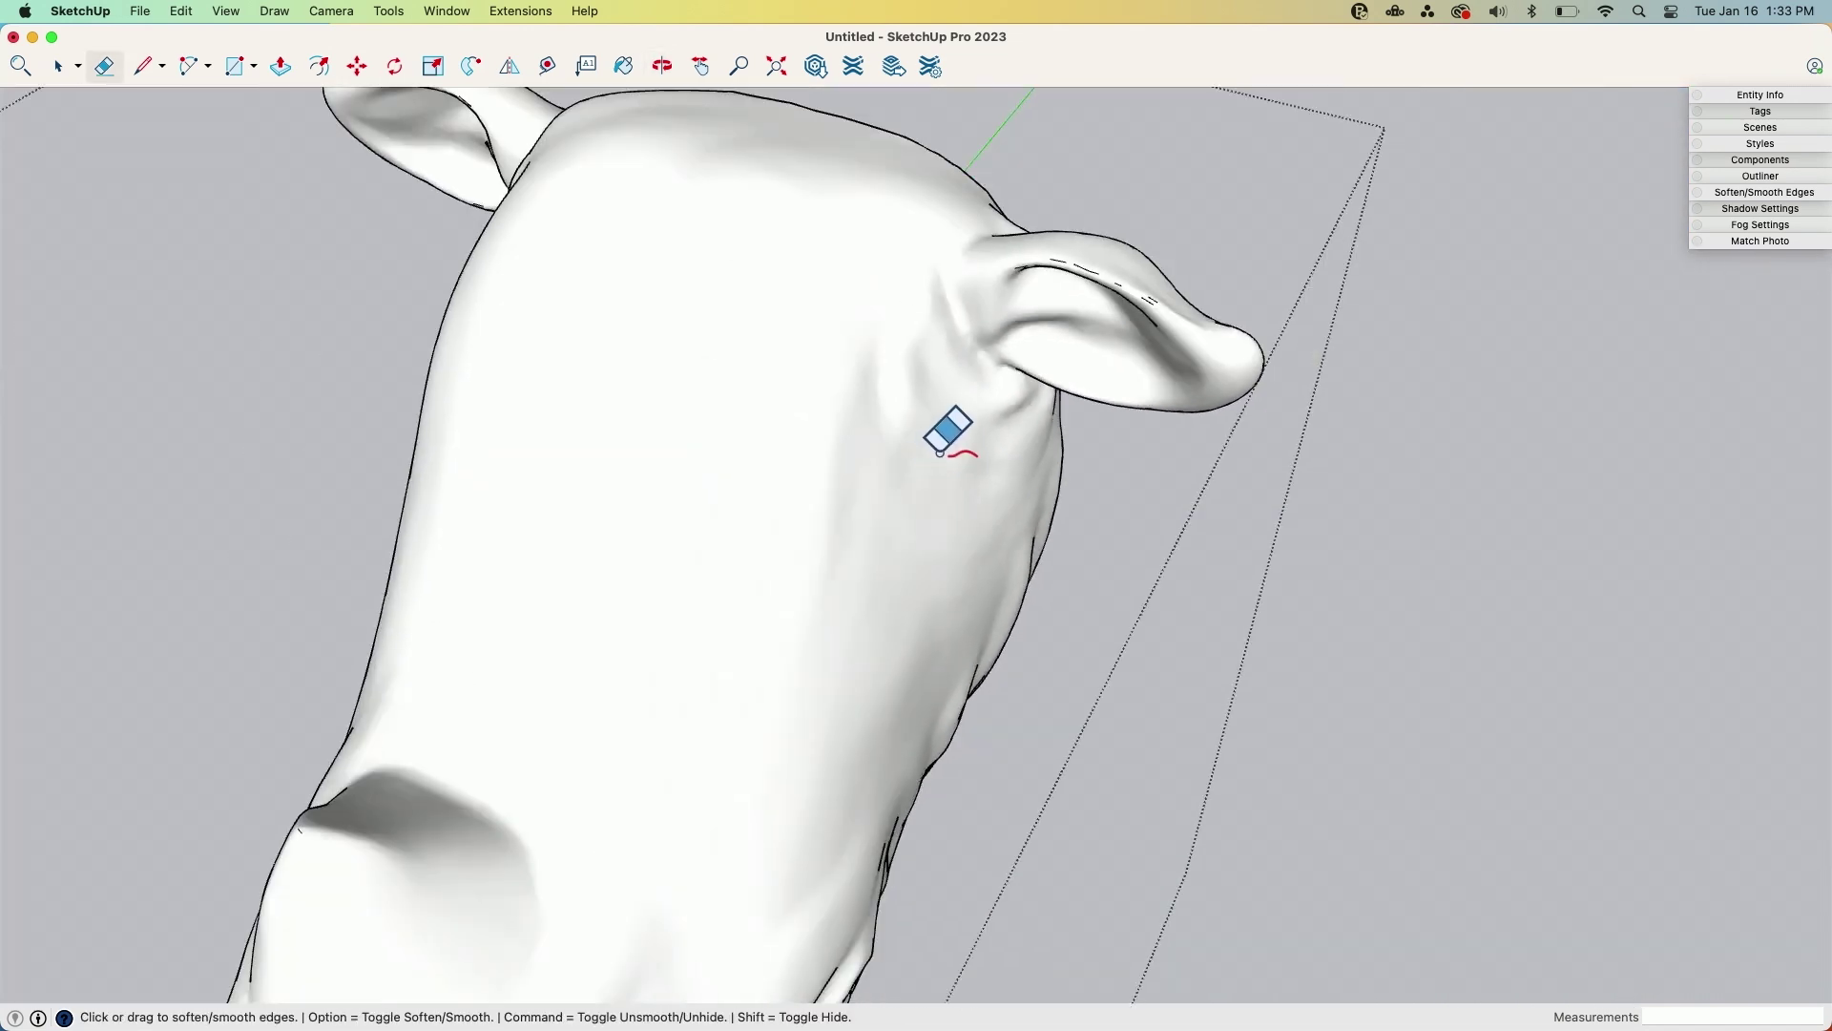
scroll(1143, 264, "up", 3)
scroll(1143, 265, "up", 2)
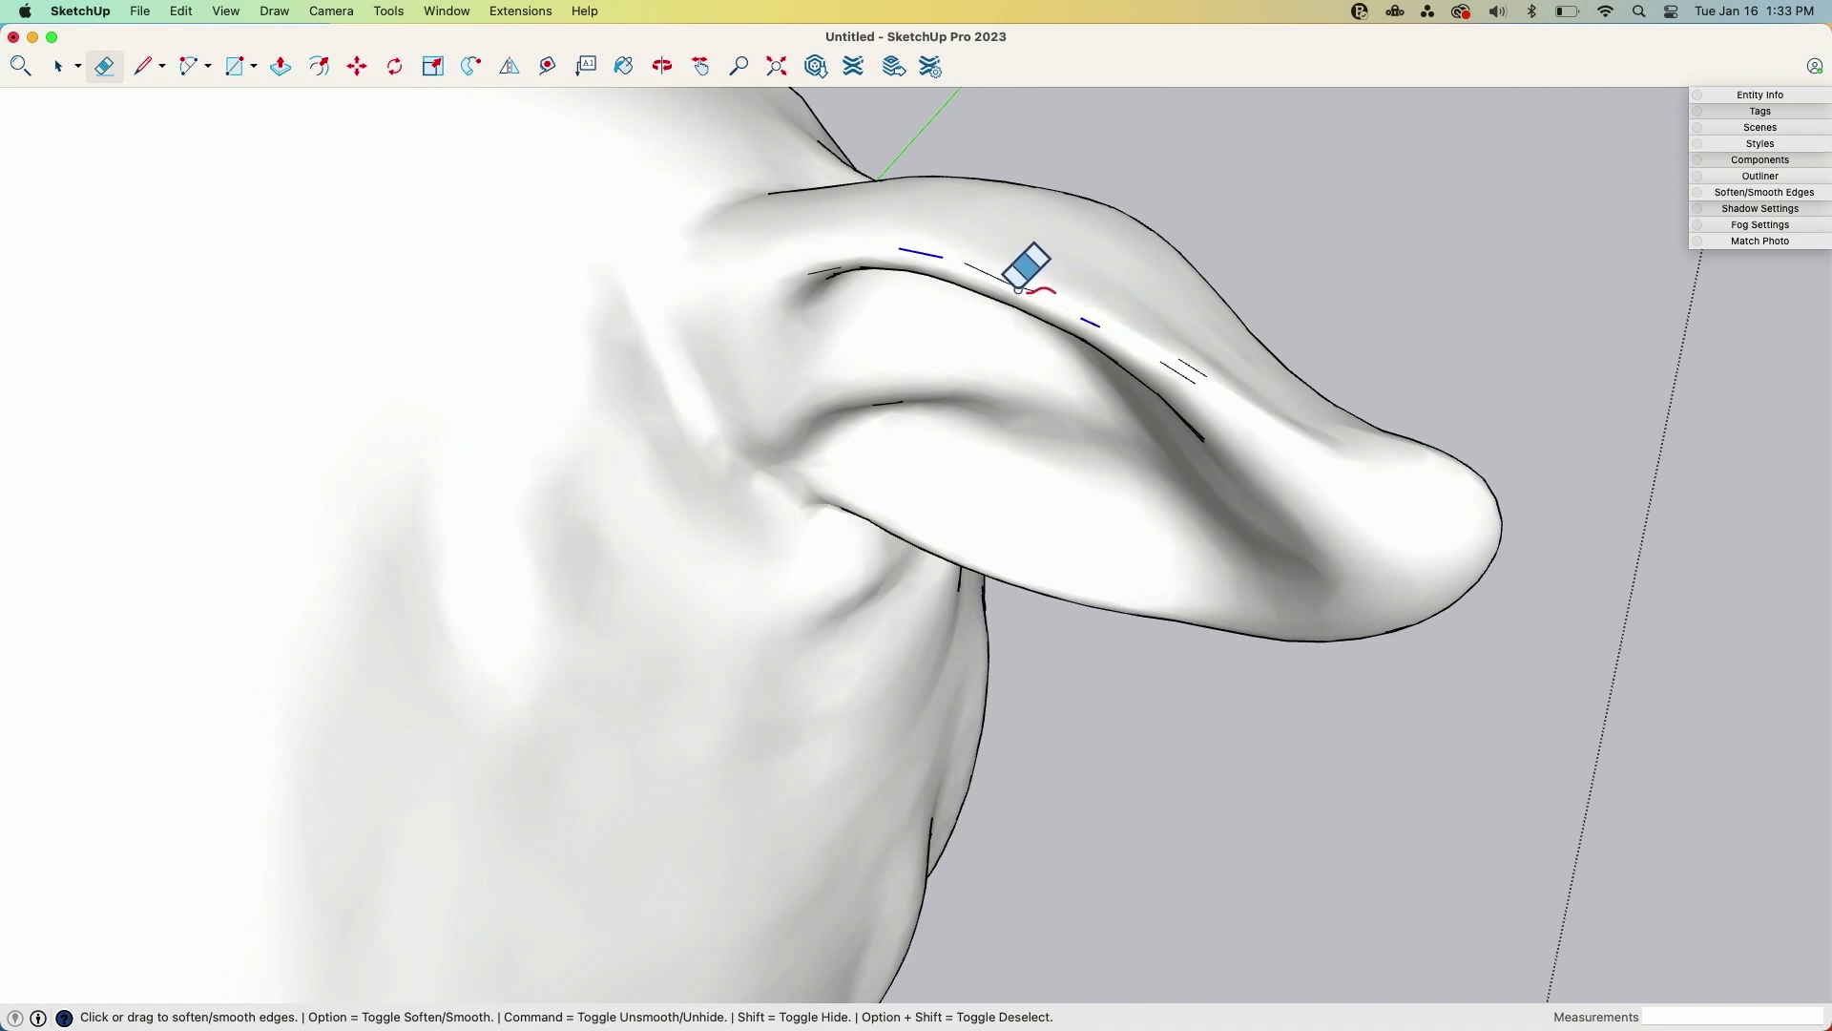
left_click_drag(964, 262, 1248, 389)
Show hidden geometry again around the open gap along the mouth crease on the other side of the head
mouse_move(1247, 388)
middle_mouse_down()
mouse_move(757, 70)
mouse_move(1062, 529)
mouse_move(1093, 377)
mouse_move(1186, 728)
mouse_move(1307, 439)
mouse_move(1307, 372)
middle_mouse_up()
mouse_move(1075, 568)
middle_mouse_down()
mouse_move(728, 564)
mouse_move(932, 433)
mouse_move(863, 520)
mouse_move(608, 452)
mouse_move(1146, 450)
mouse_move(703, 805)
middle_mouse_up()
middle_click_drag(667, 687, 818, 647)
scroll(818, 647, "down", 5)
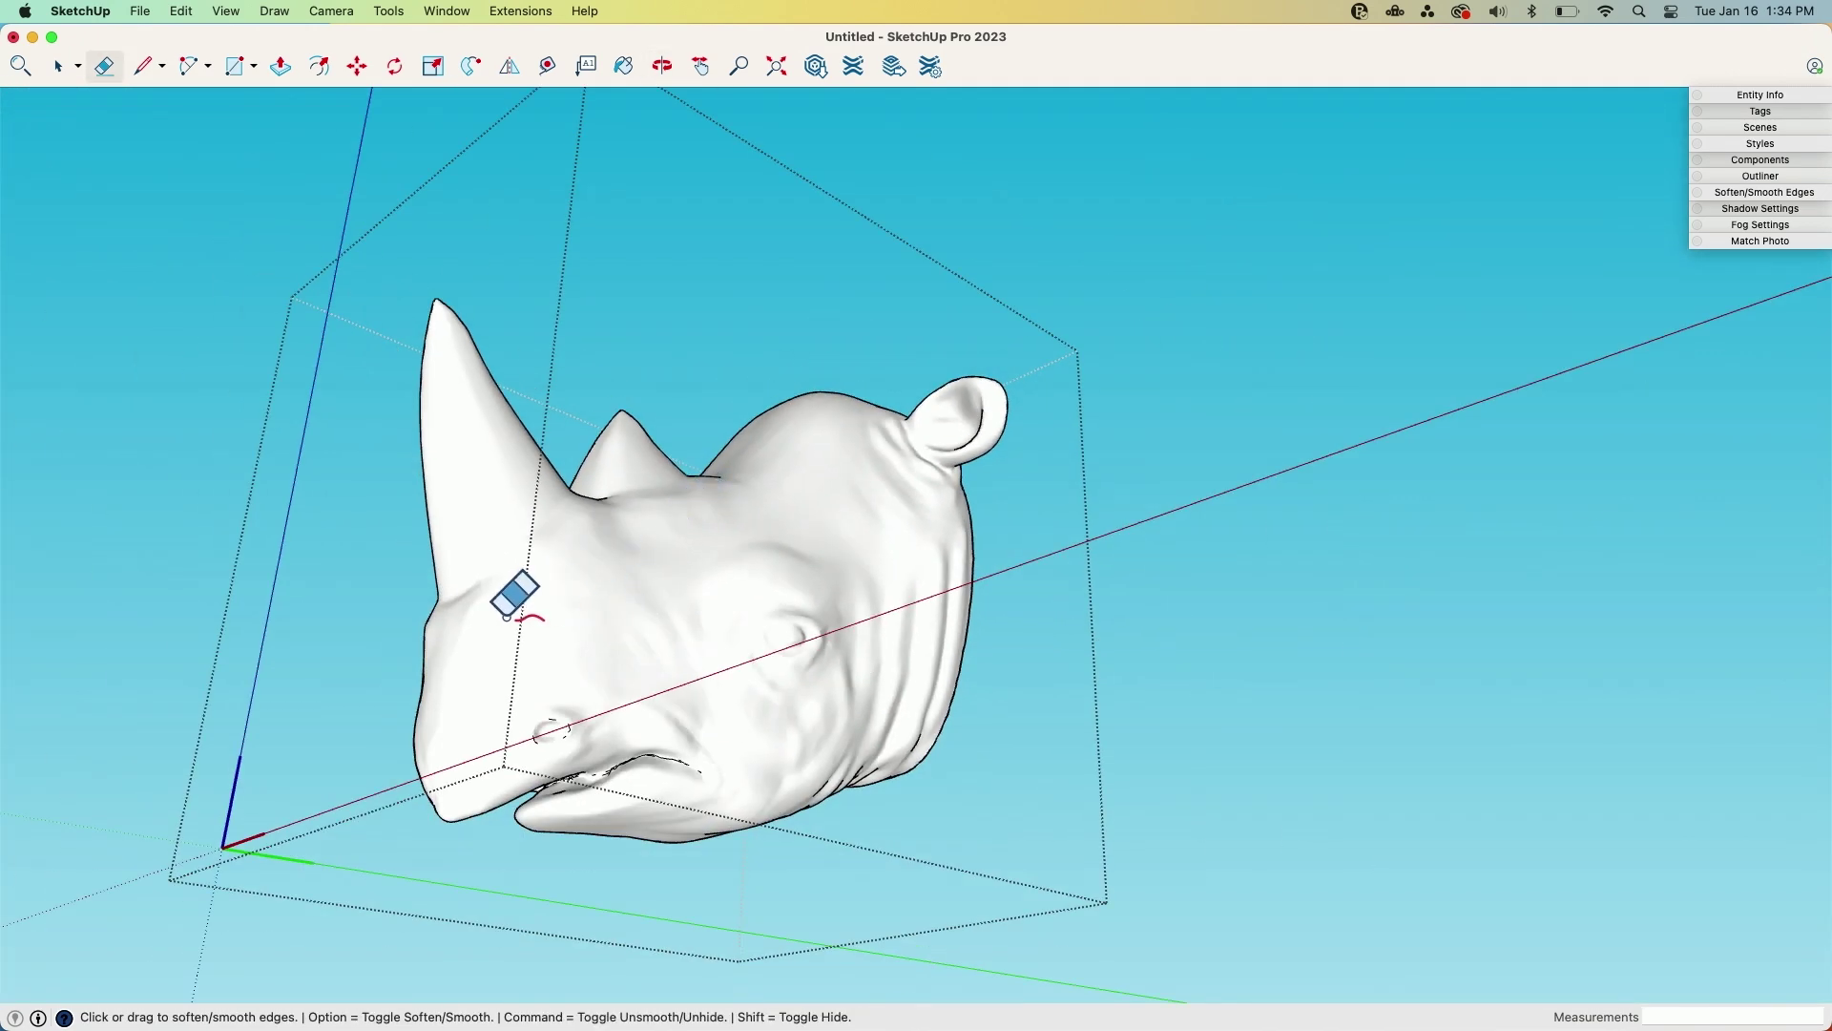
mouse_move(483, 601)
middle_mouse_down()
mouse_move(884, 598)
mouse_move(1497, 695)
middle_mouse_up()
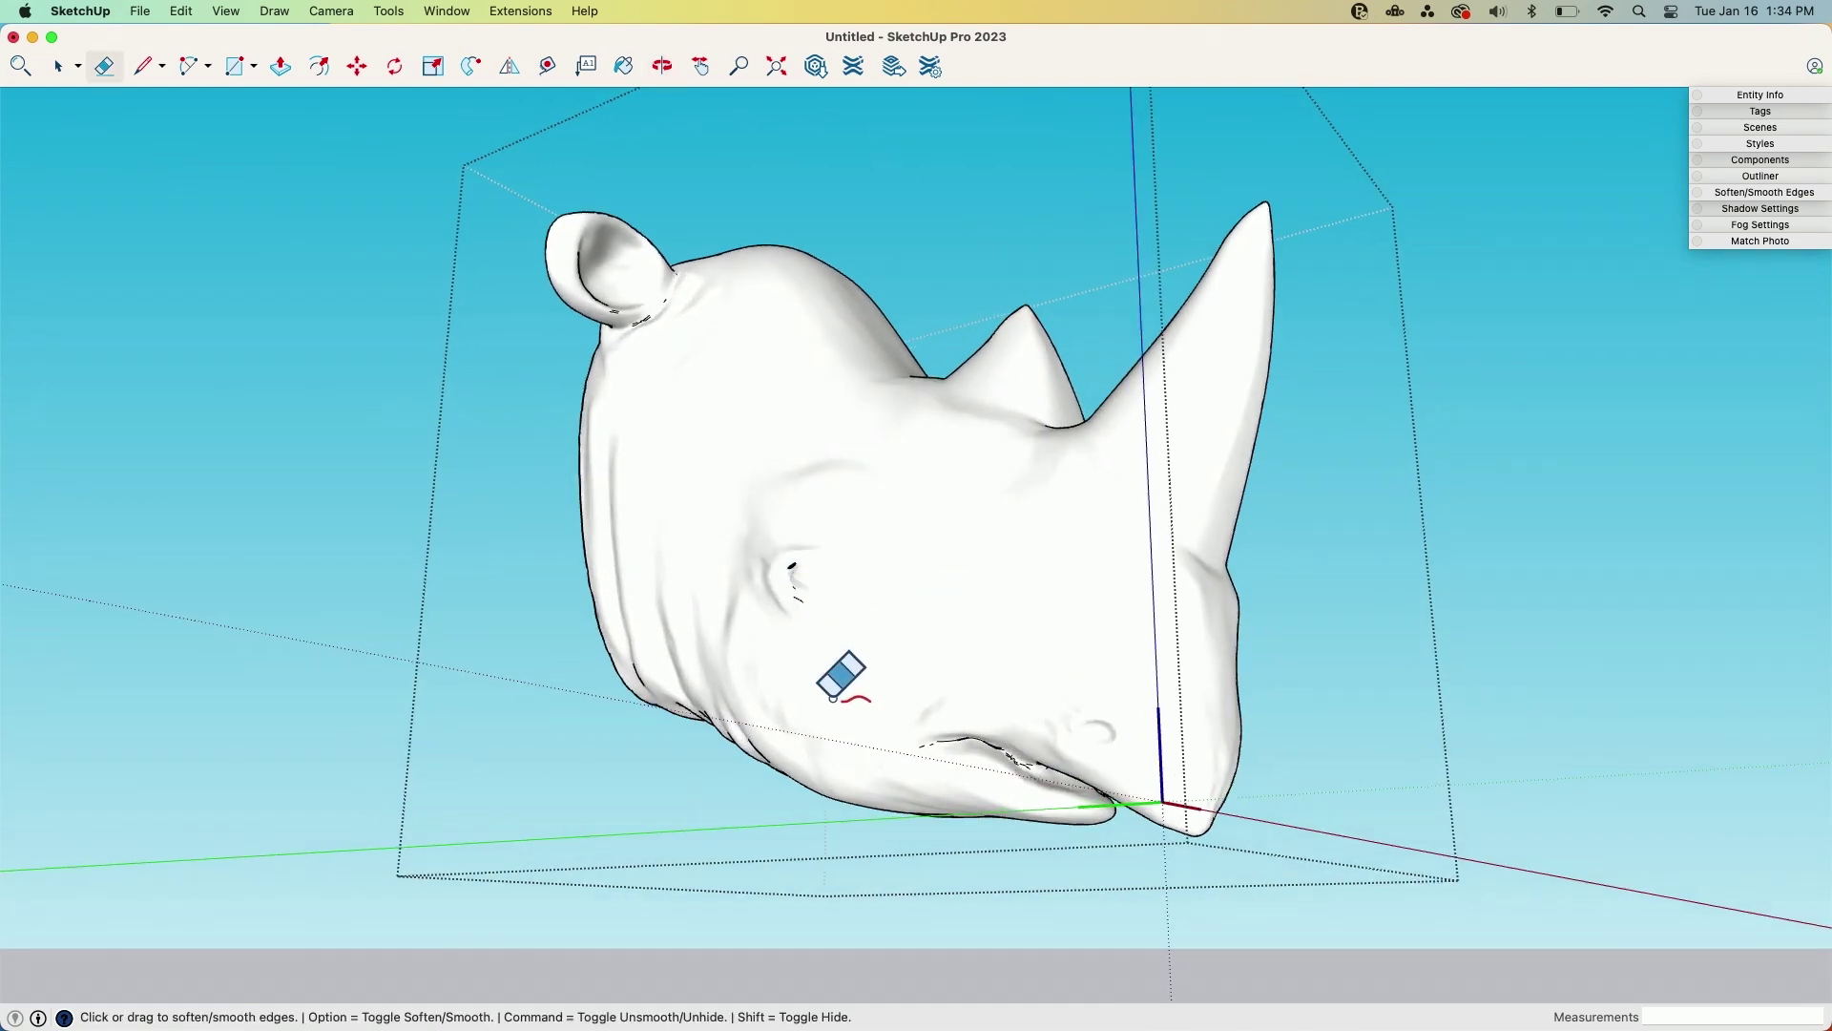
scroll(1072, 745, "up", 6)
scroll(921, 725, "up", 10)
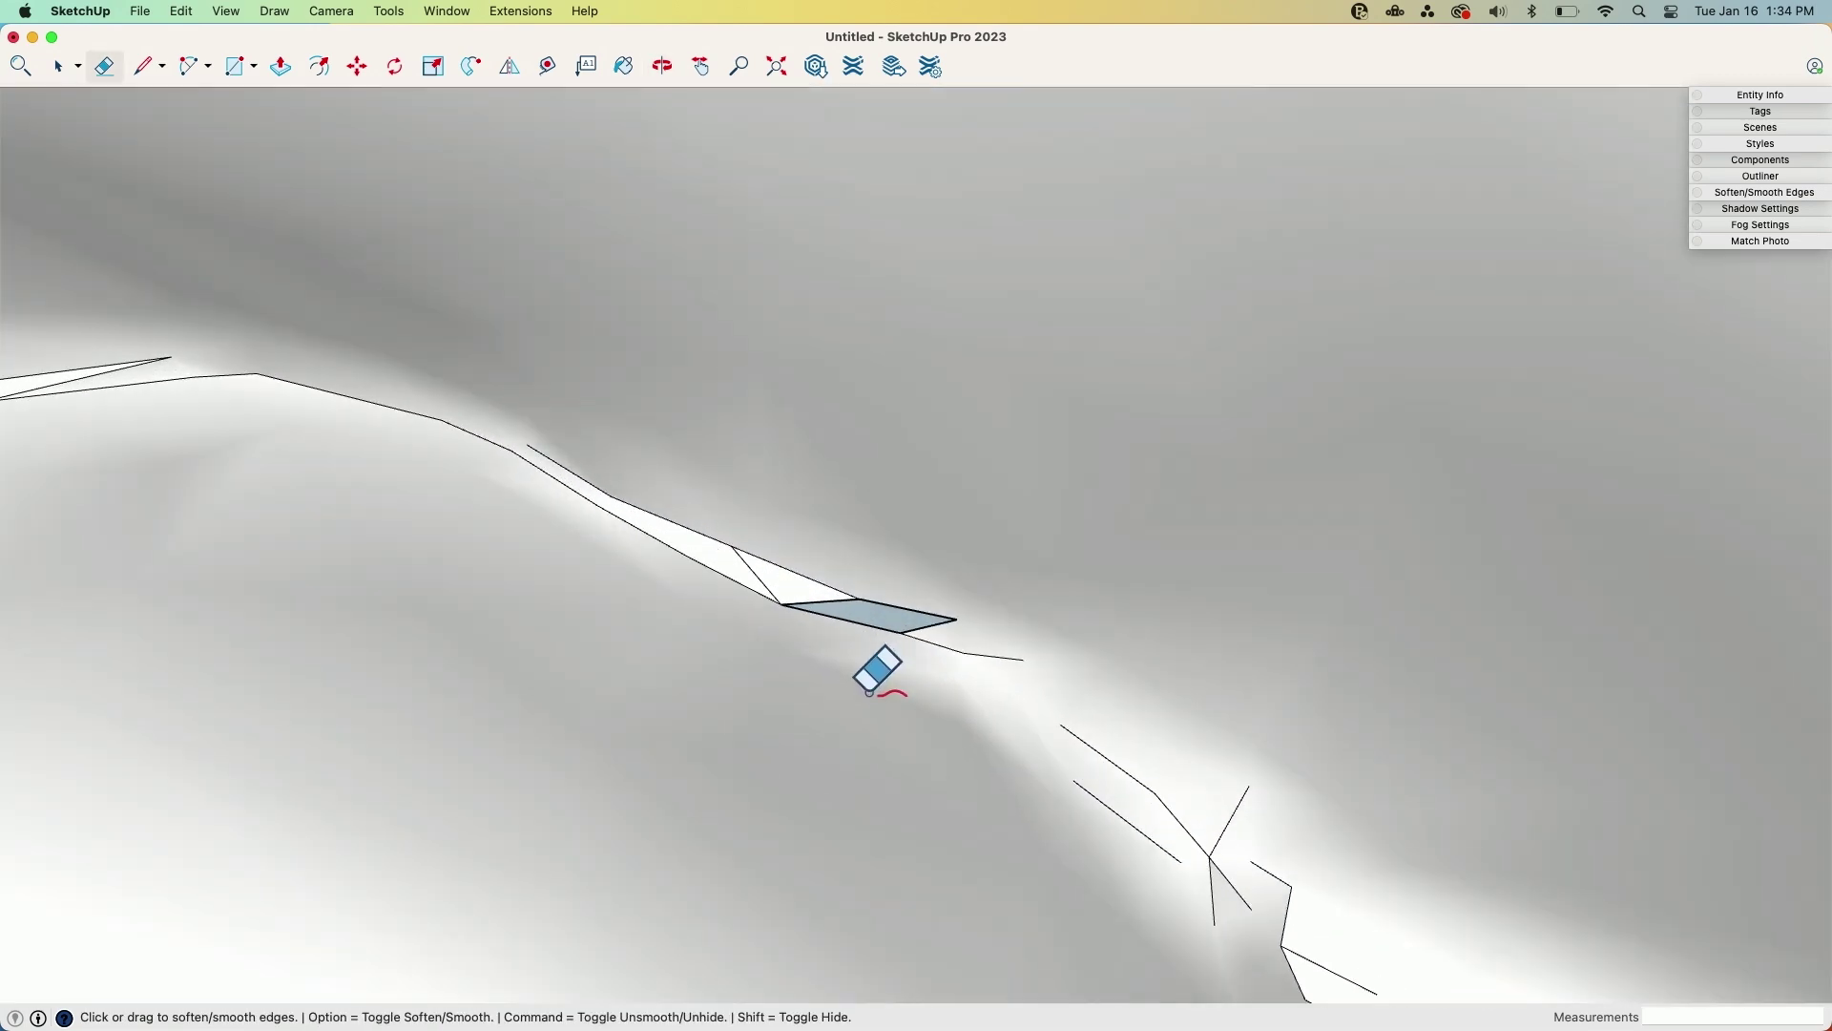
mouse_move(873, 673)
middle_mouse_down()
mouse_move(823, 584)
mouse_move(949, 654)
mouse_move(983, 844)
mouse_move(786, 696)
mouse_move(859, 682)
middle_mouse_up()
scroll(875, 621, "up", 3)
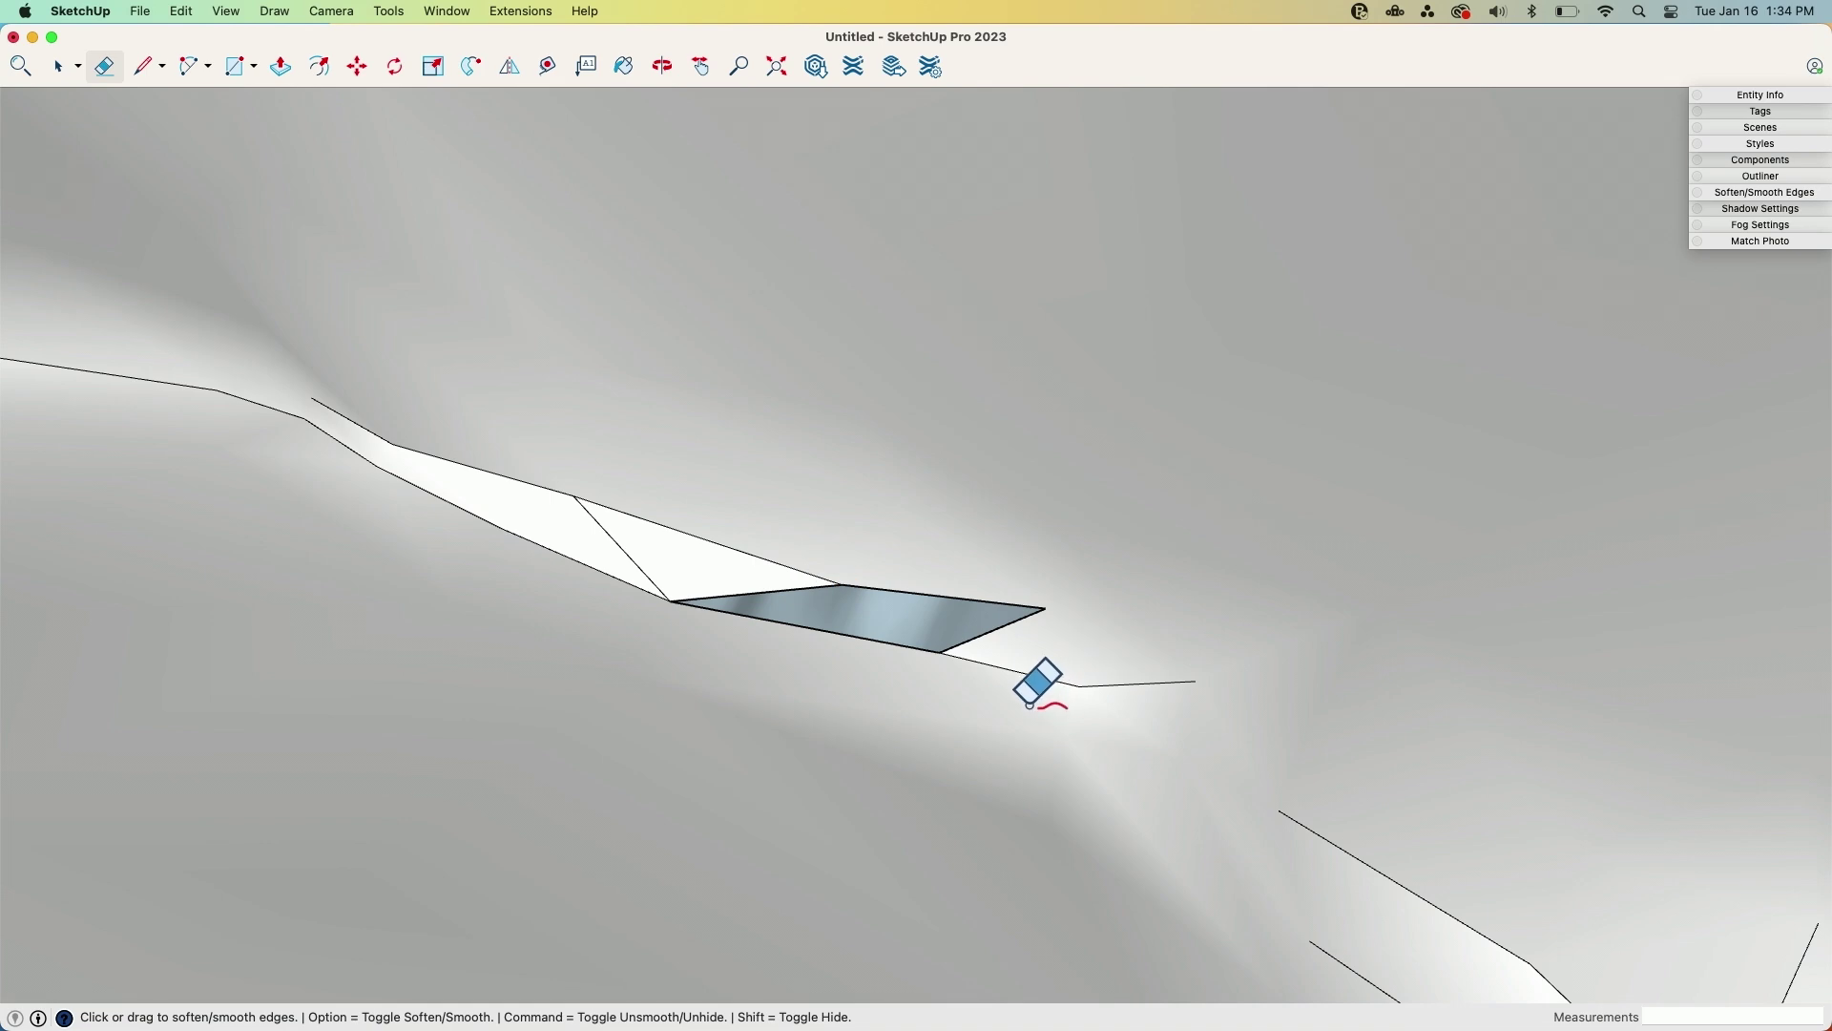
left_click(186, 11)
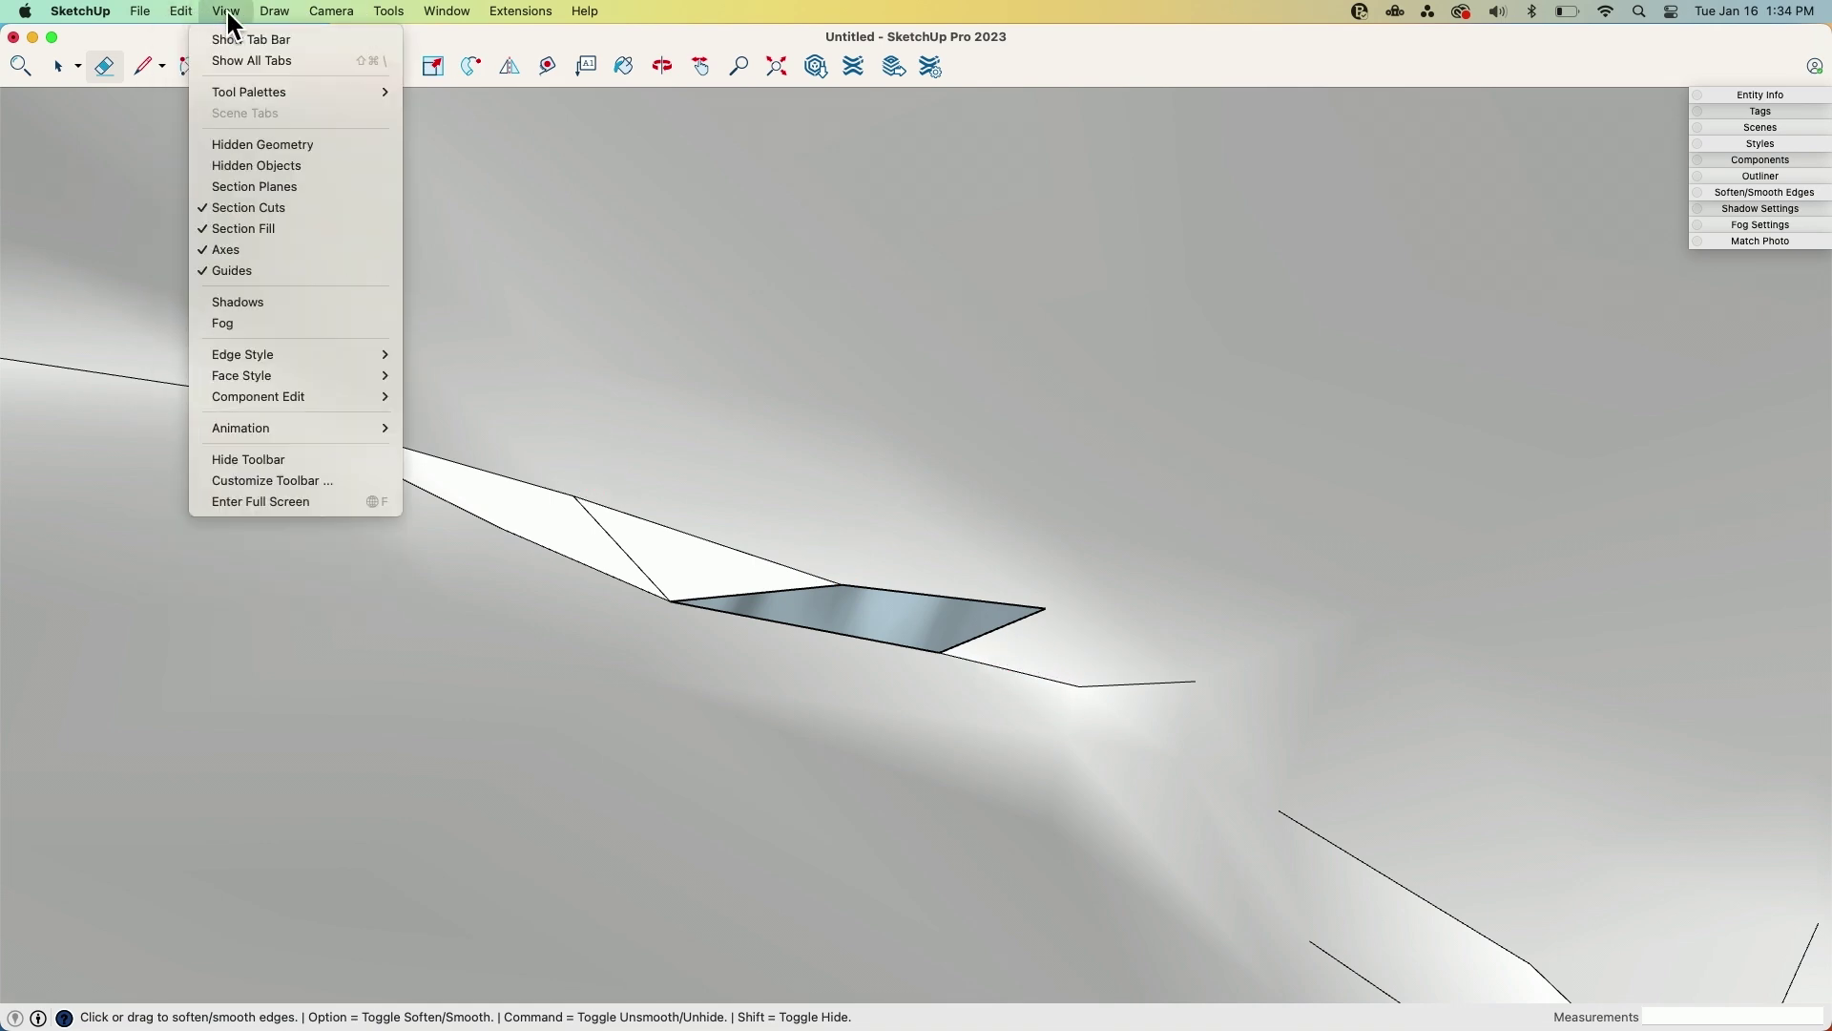
left_click(242, 140)
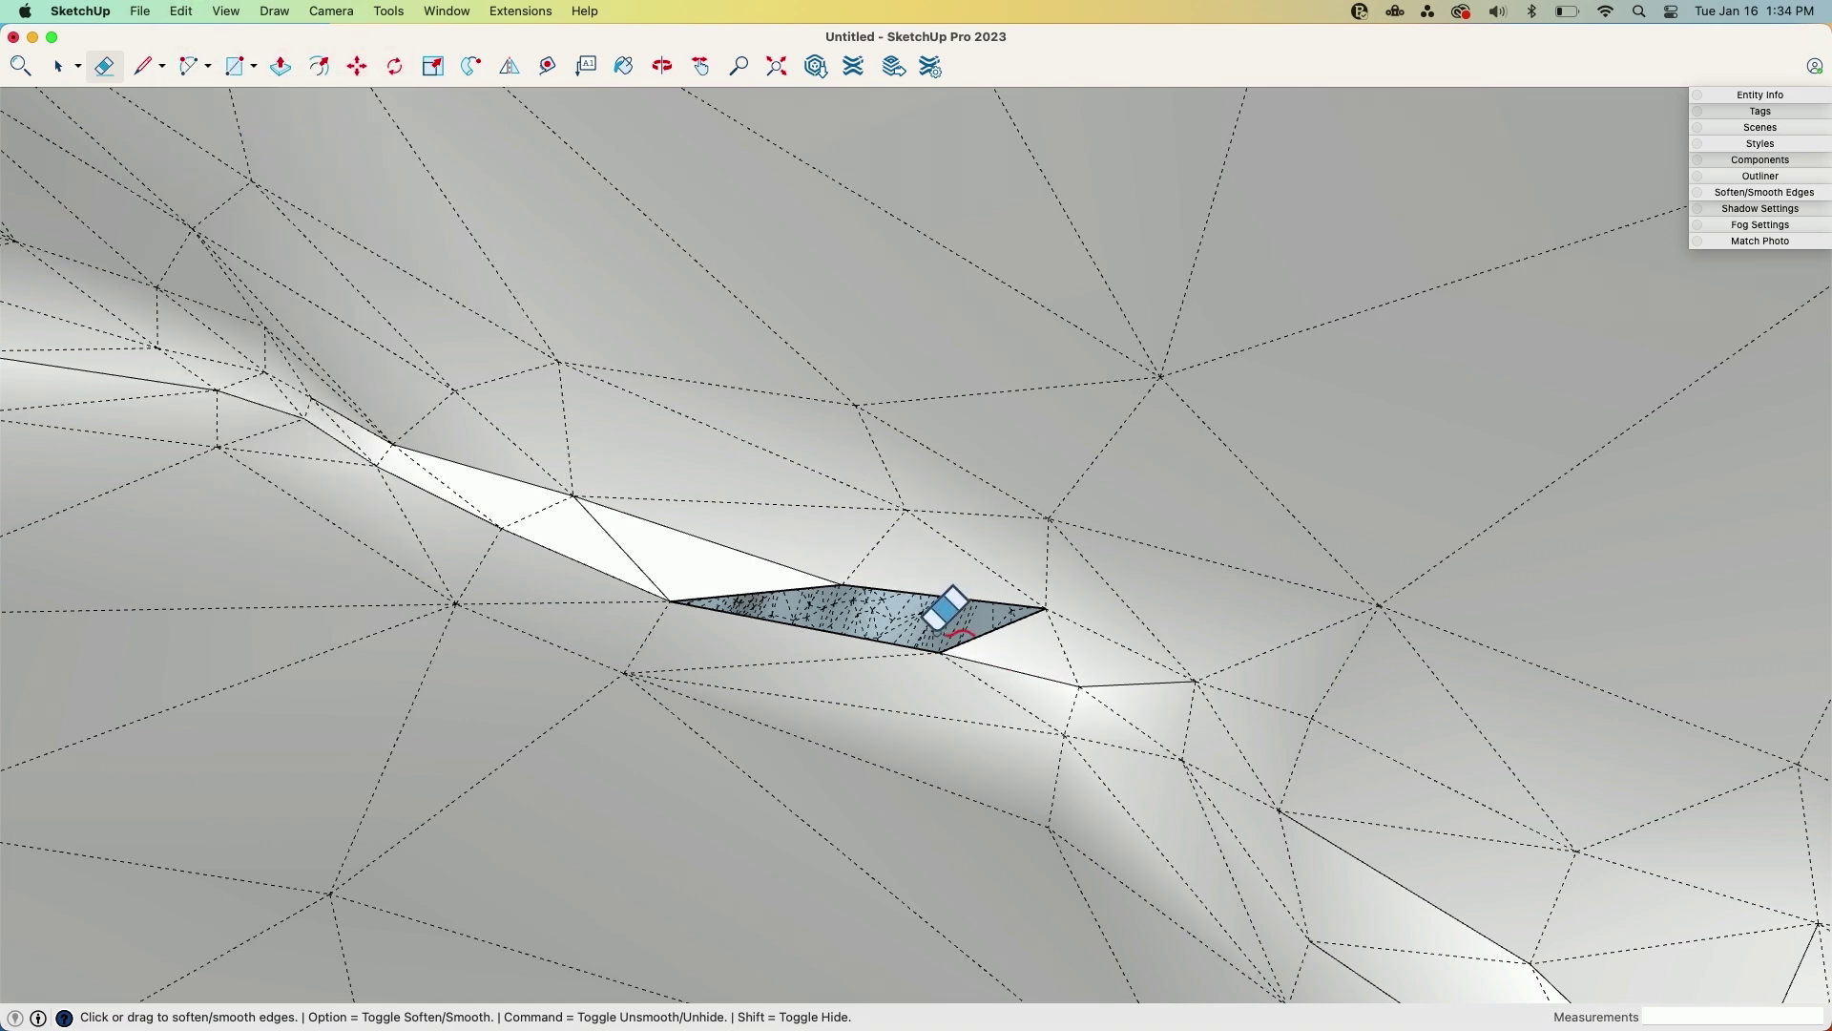
Fill the four-sided hole in the mouth crease by drawing a diagonal line between its opposite corners
middle_click_drag(933, 630, 638, 355)
scroll(810, 507, "down", 10)
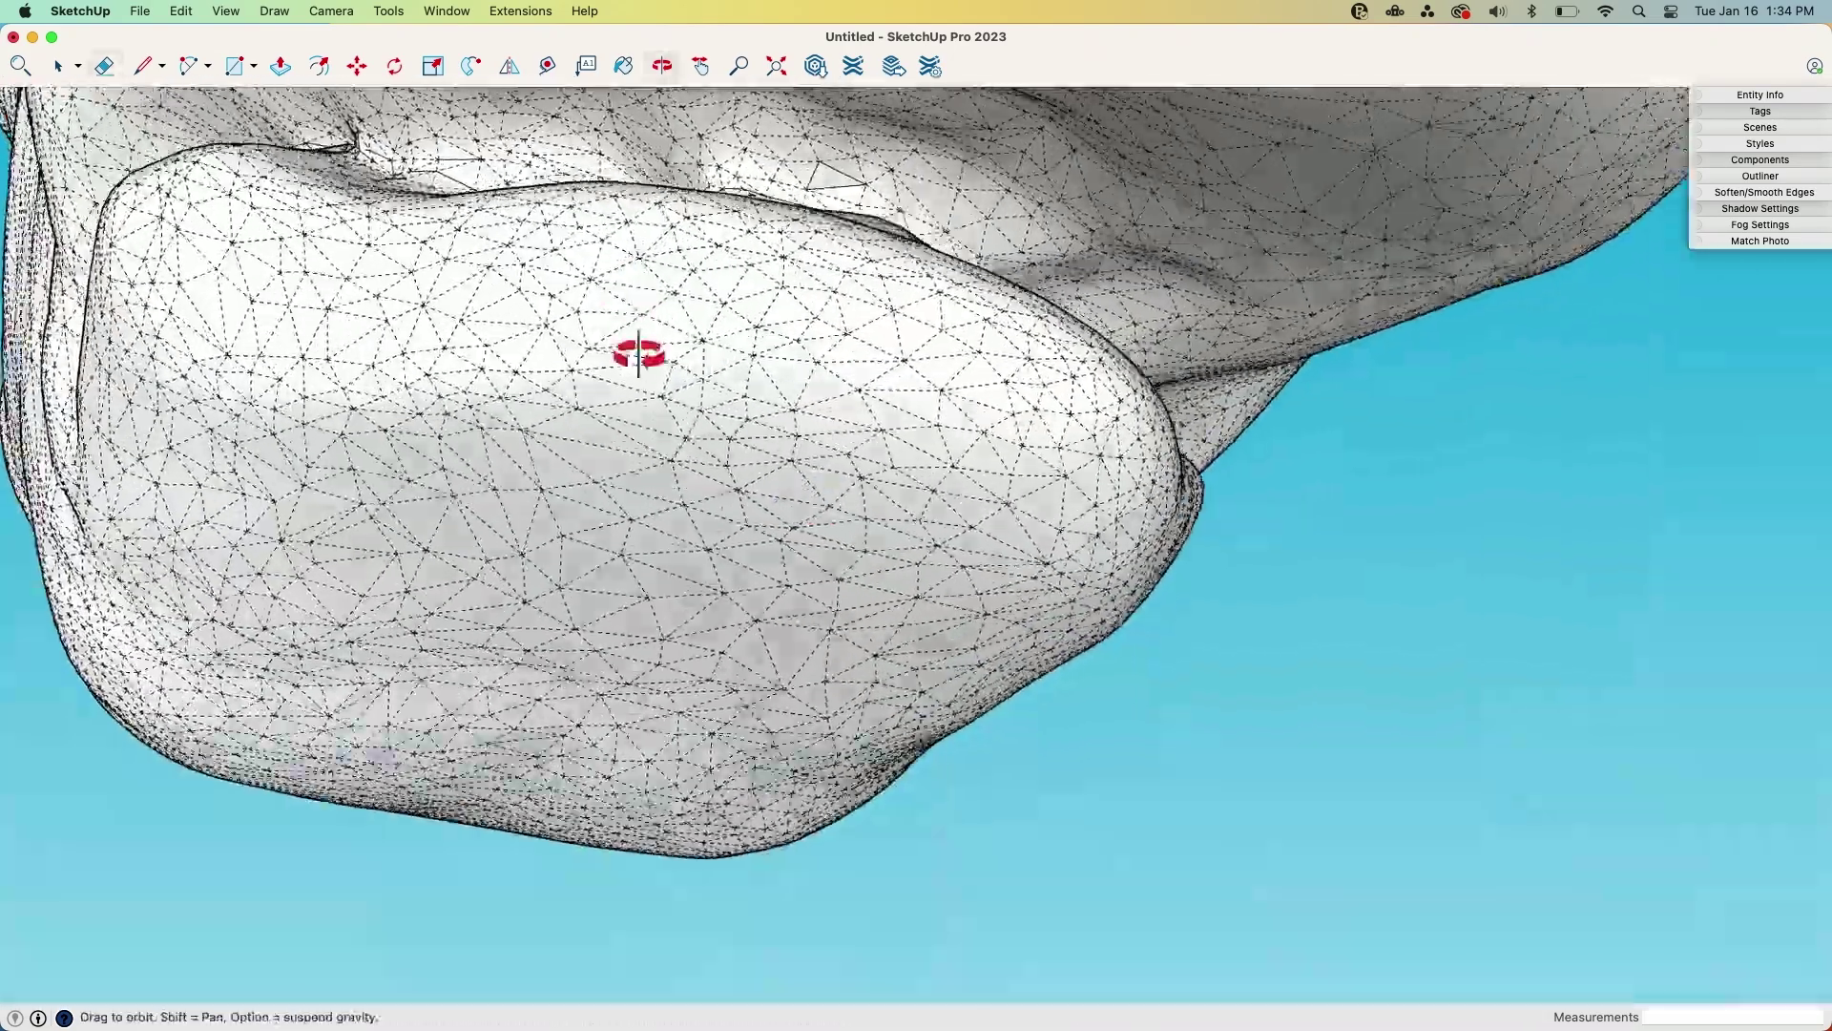
scroll(761, 449, "down", 3)
scroll(507, 233, "up", 10)
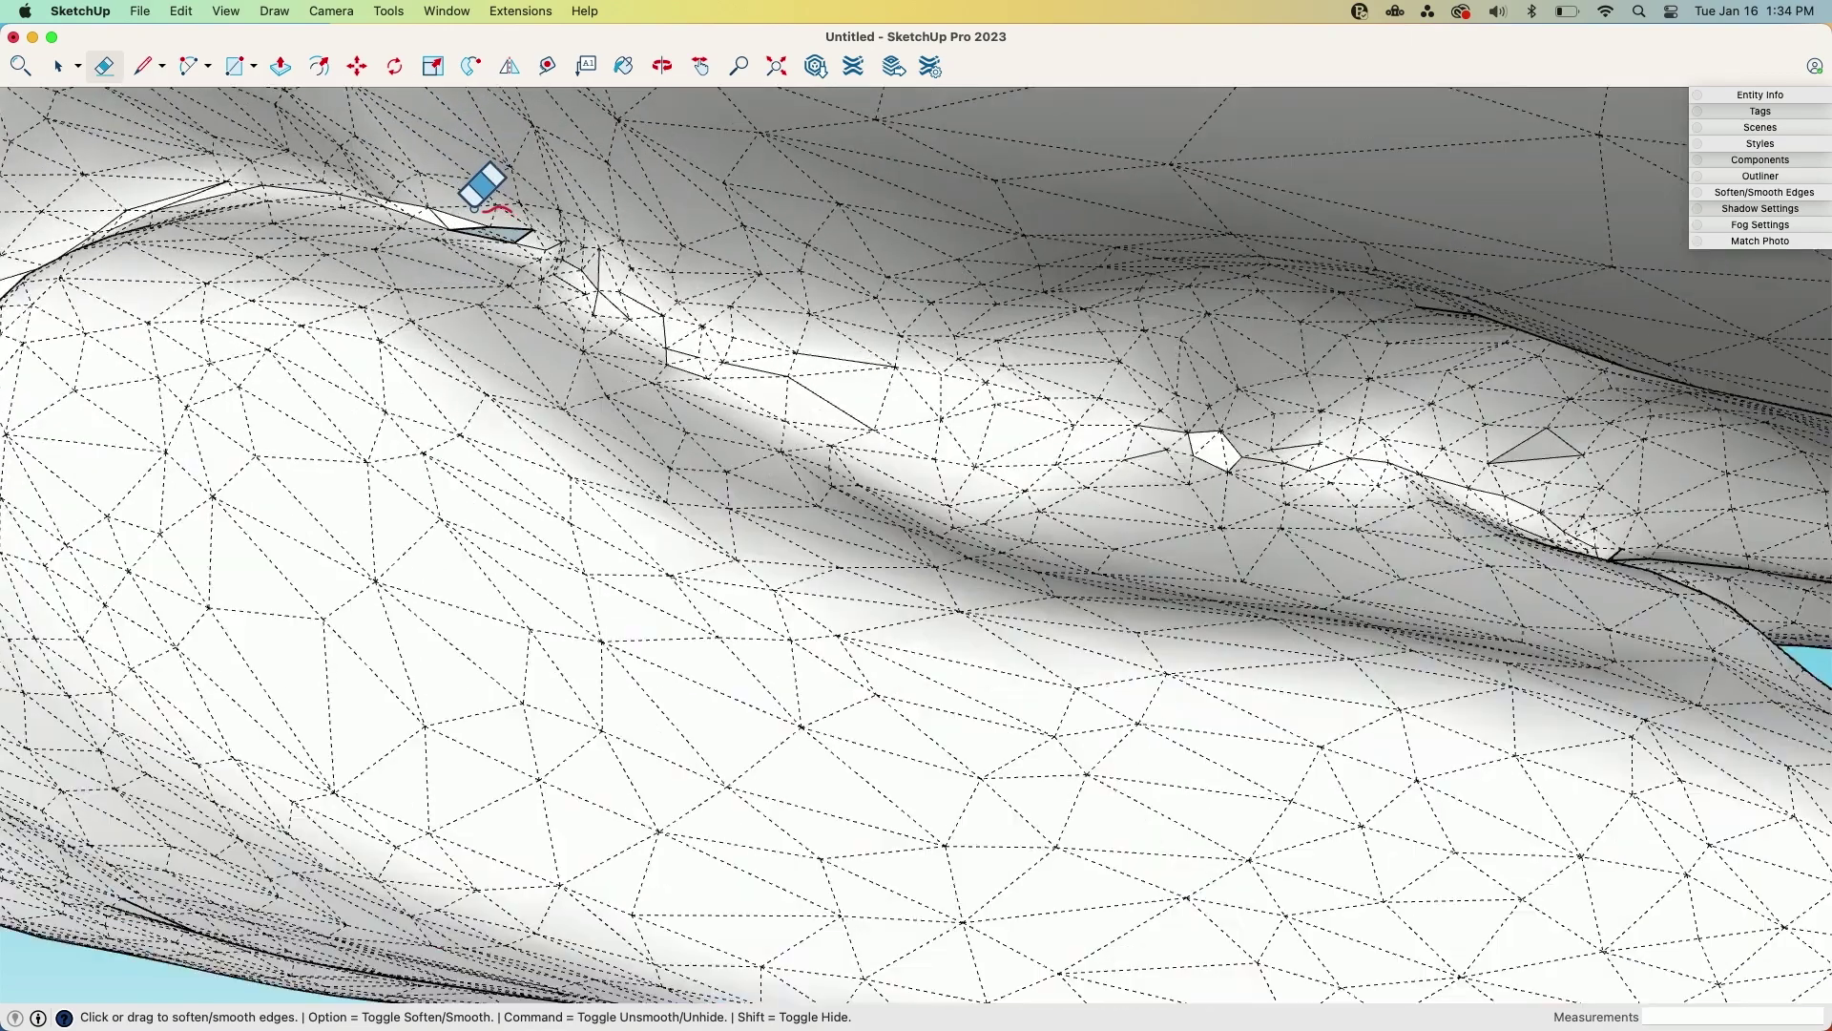
scroll(474, 208, "up", 10)
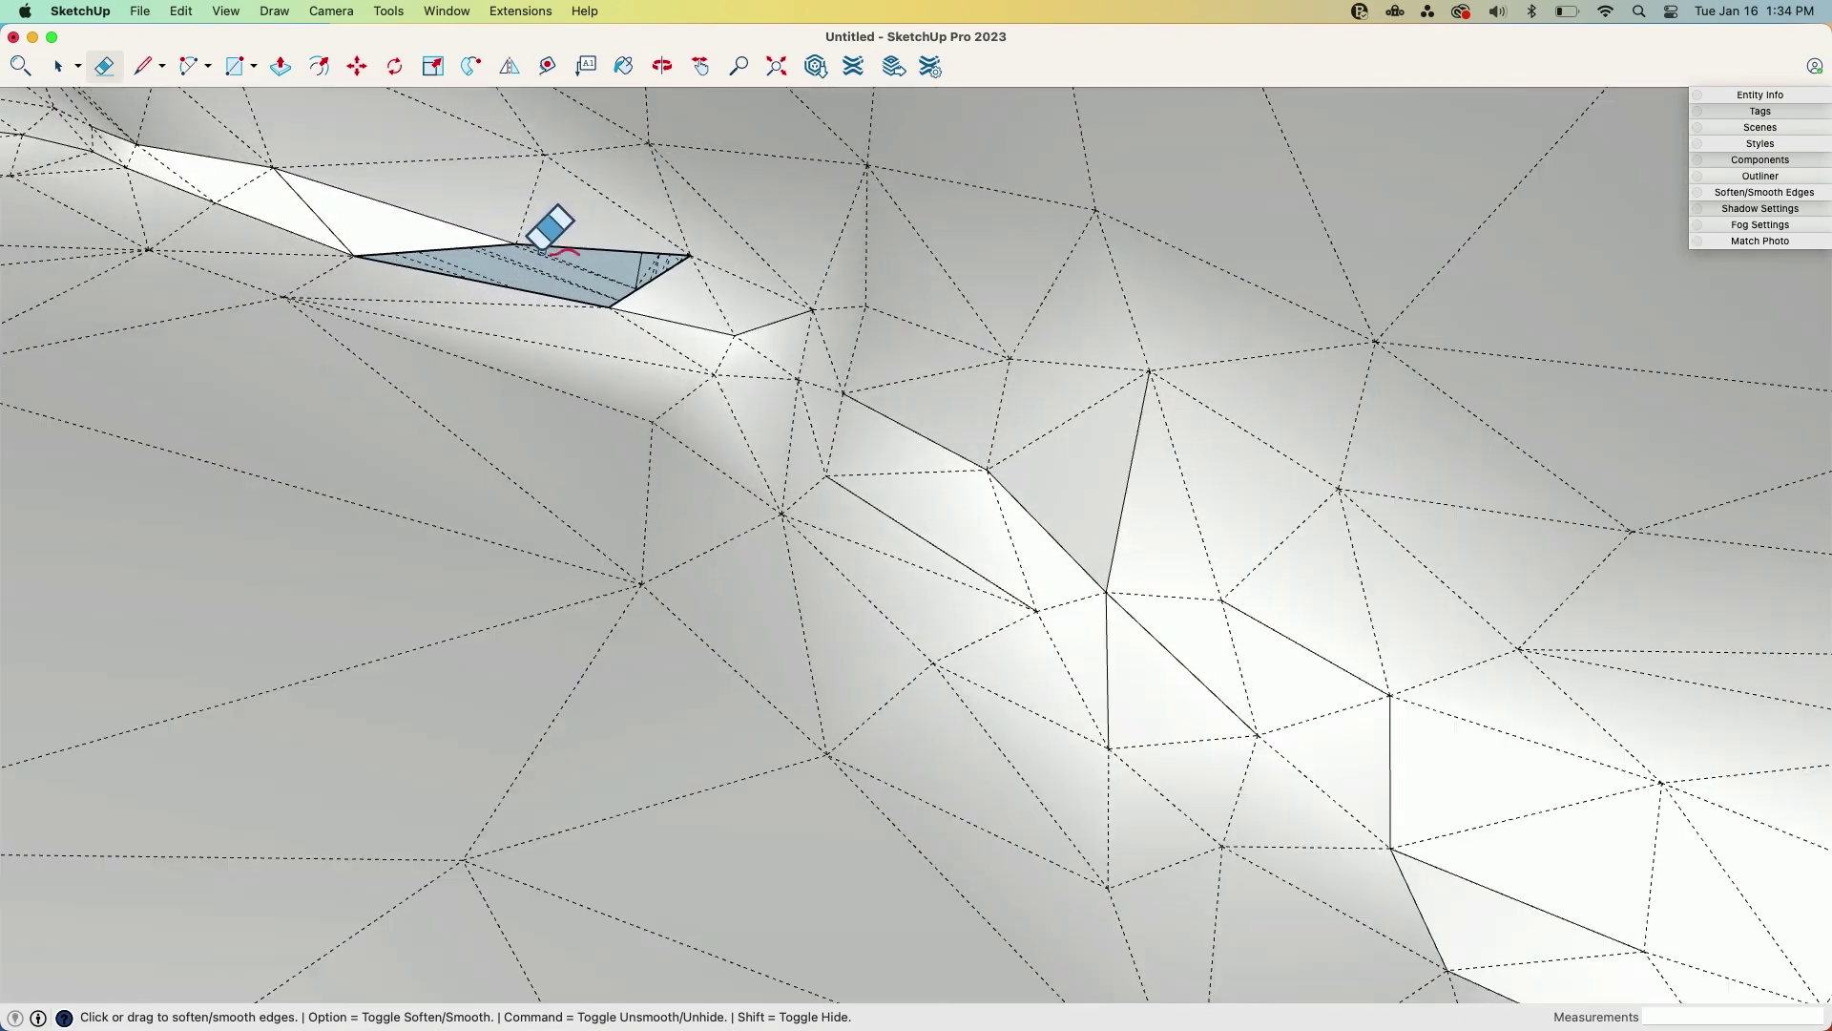
key("space")
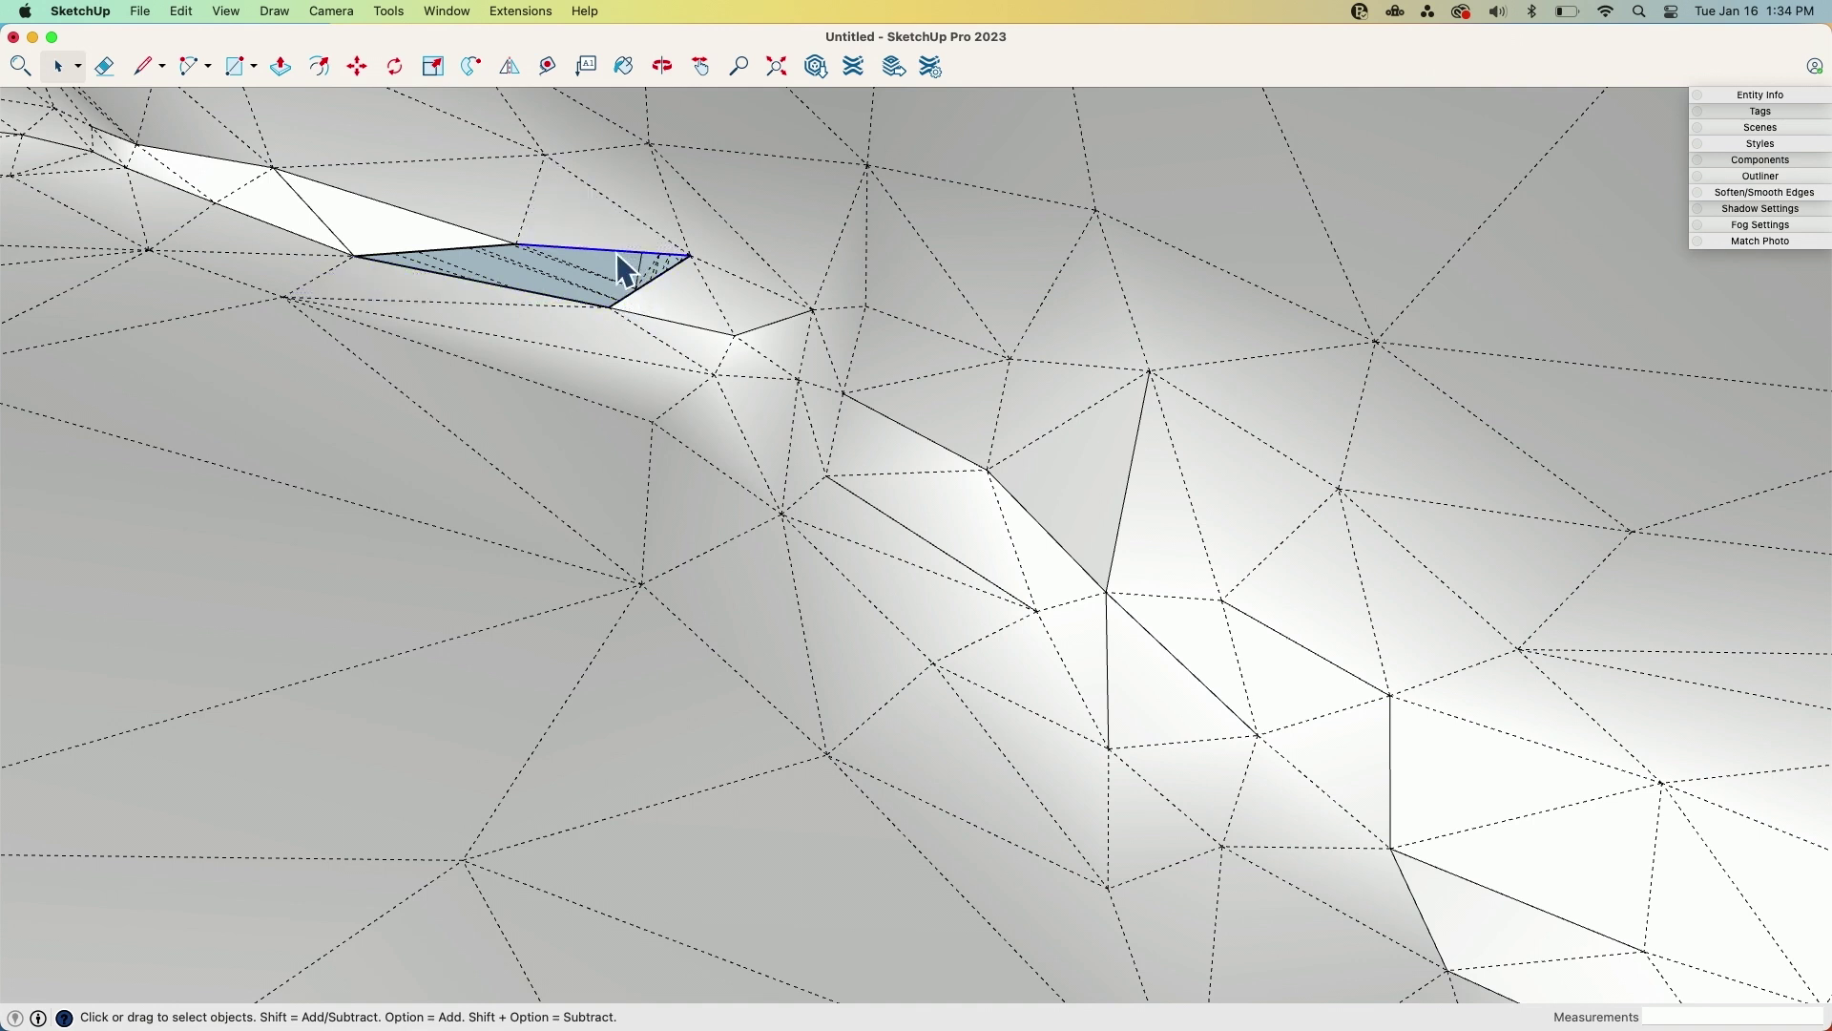
key("l")
left_click(517, 242)
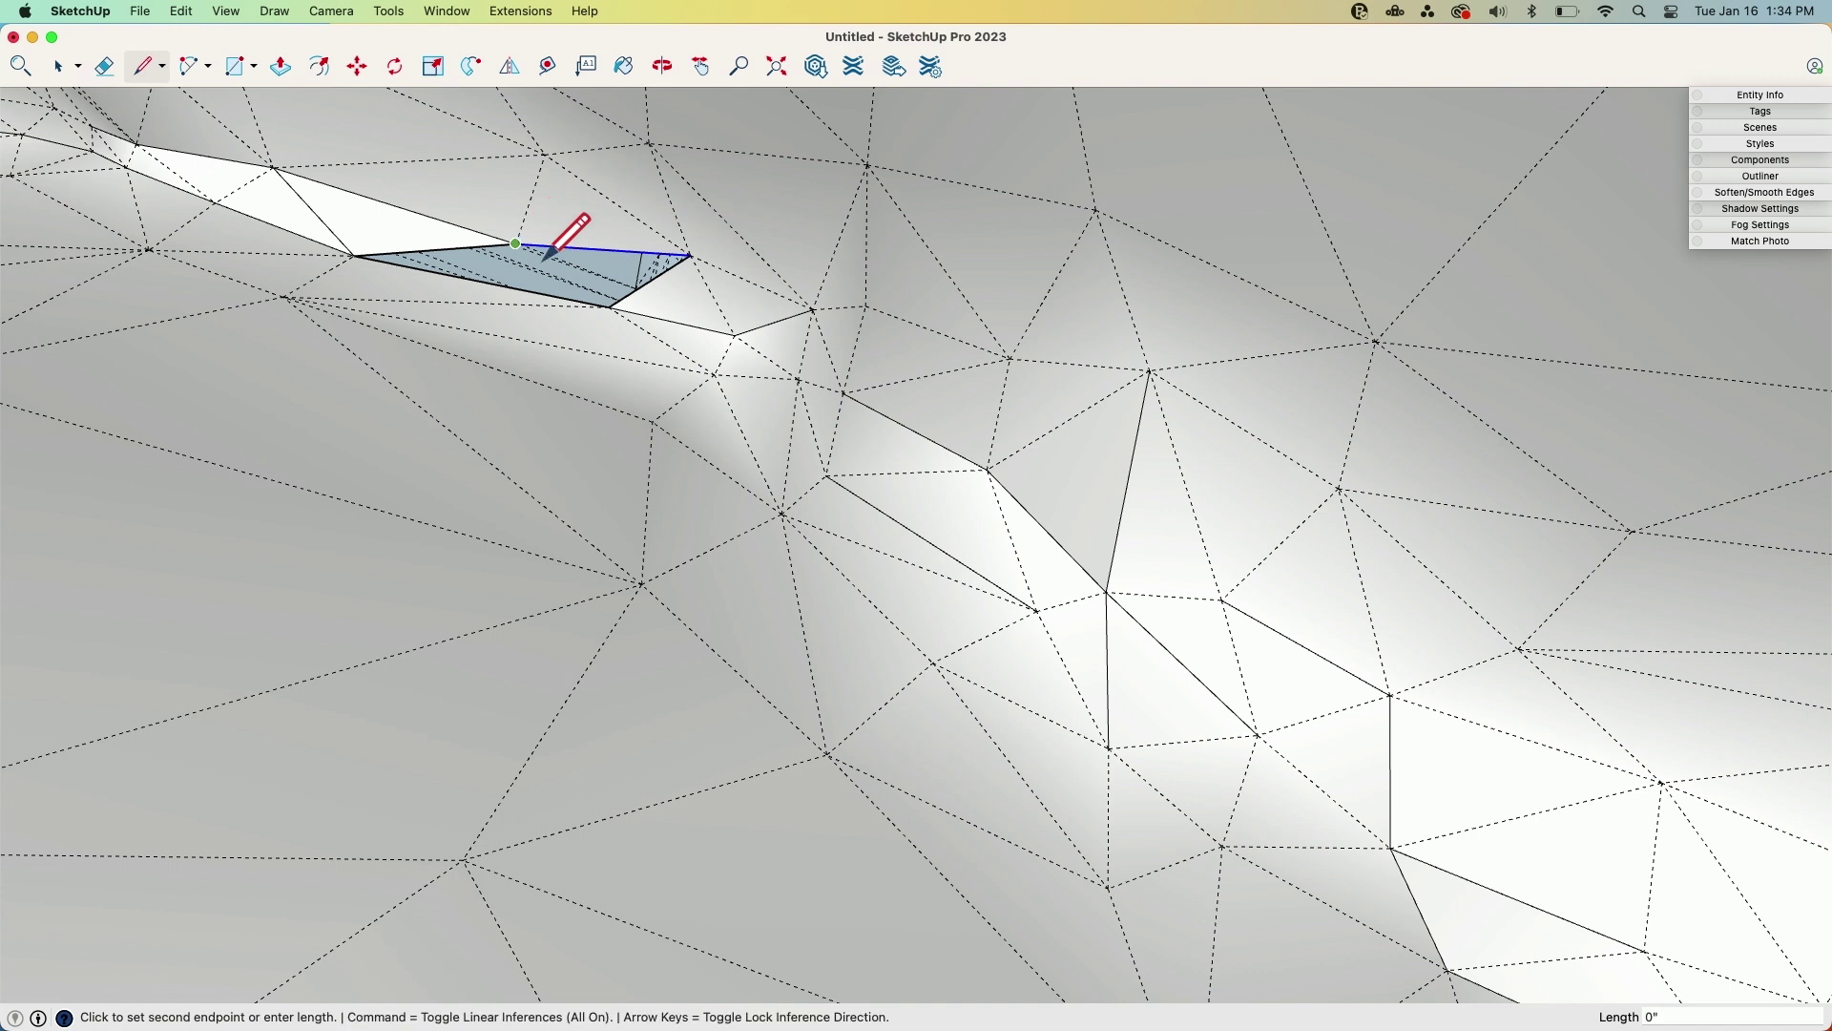
left_click(607, 306)
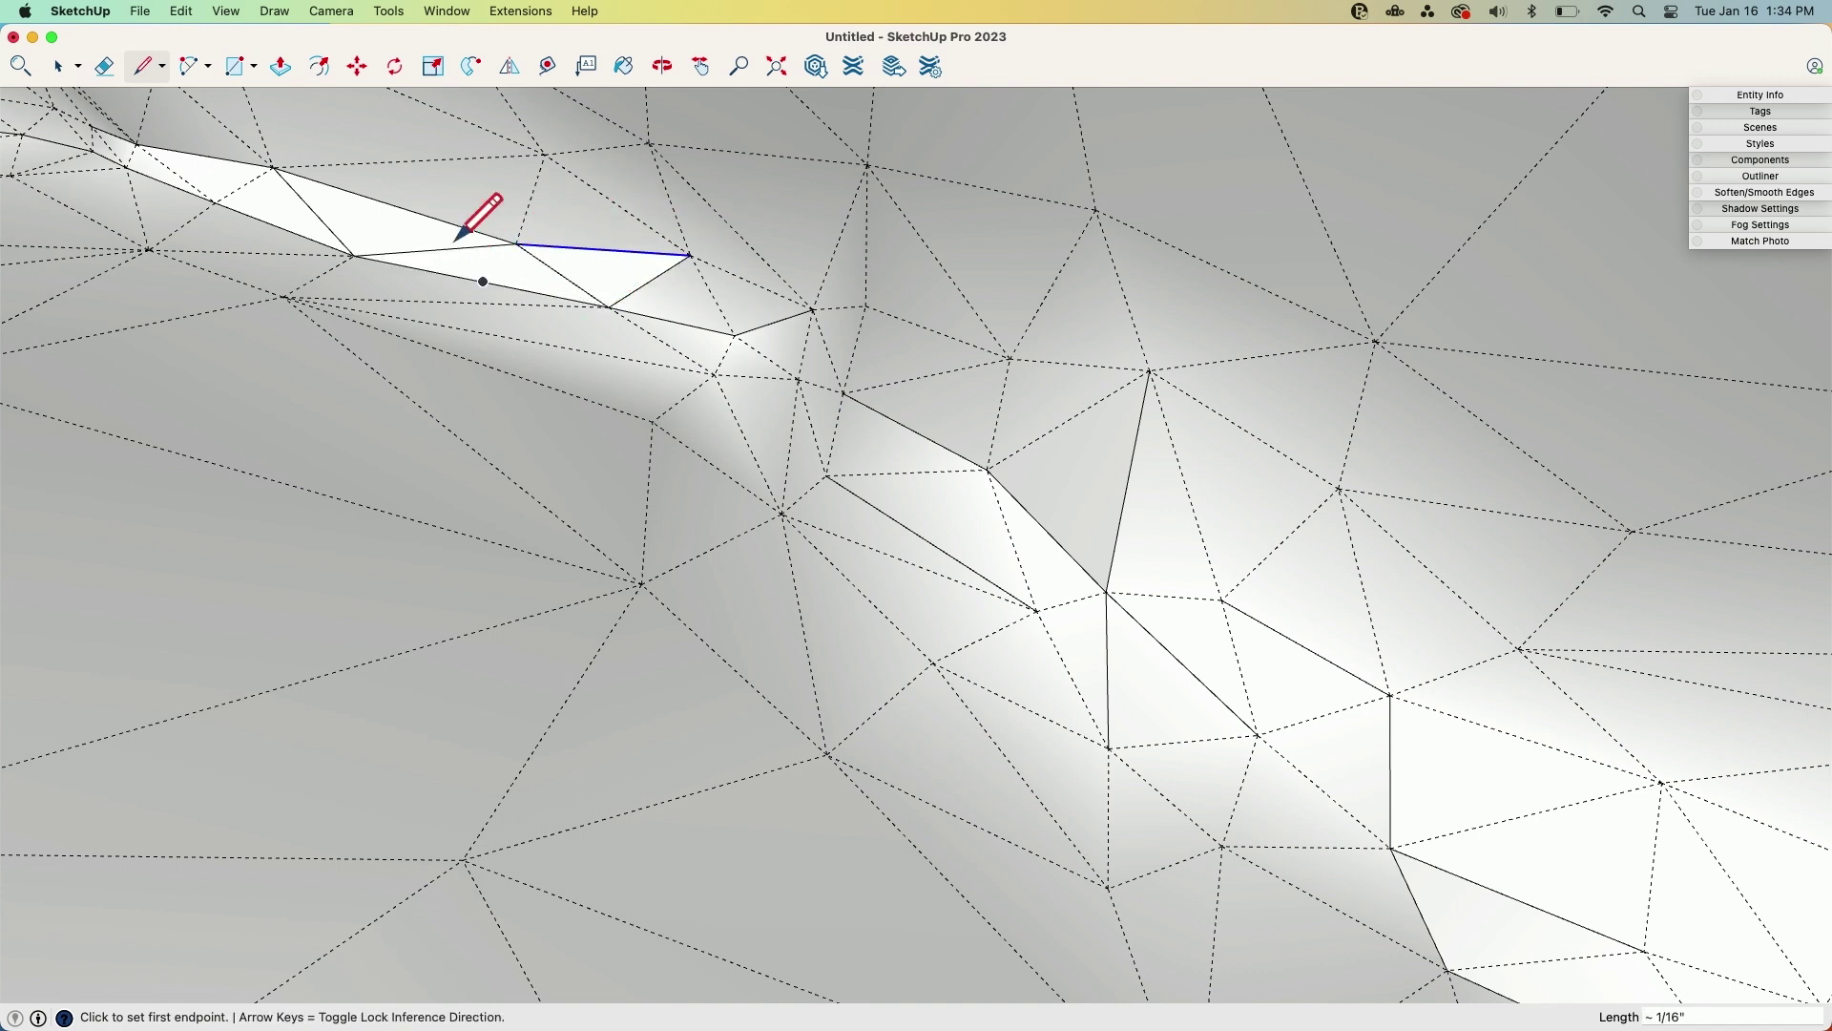
left_click(517, 244)
left_click(683, 256)
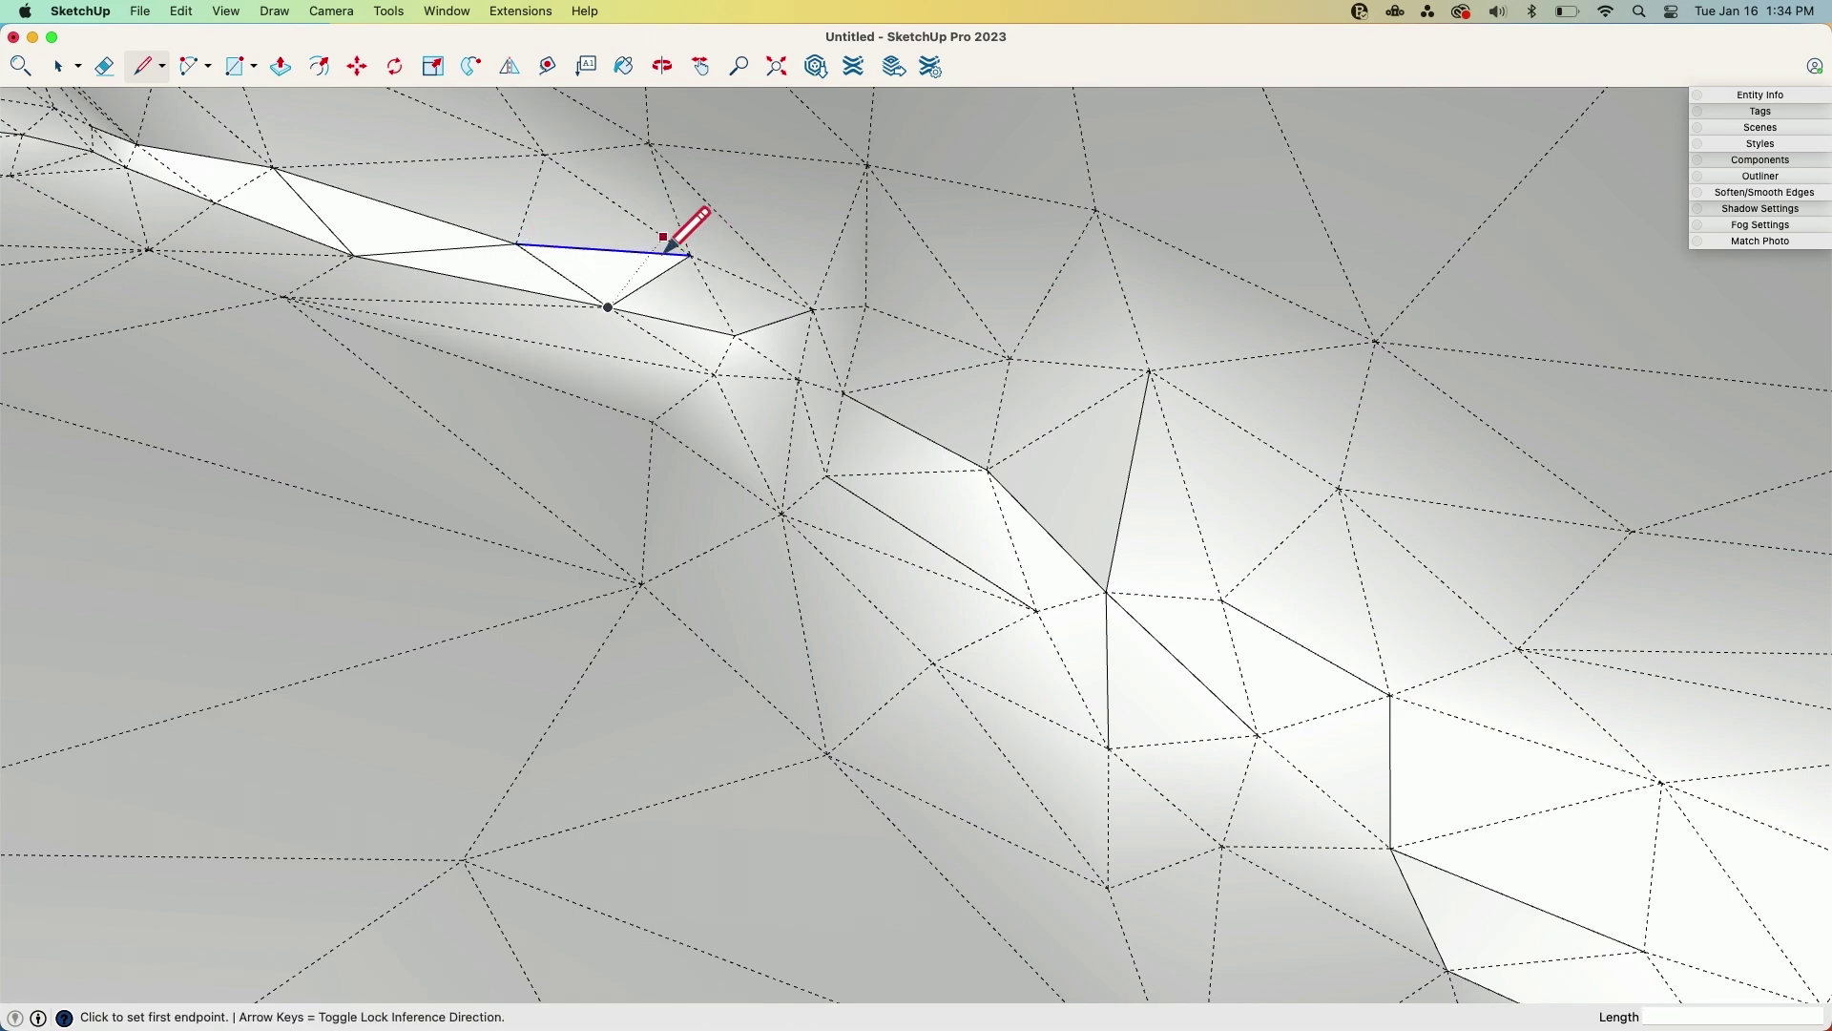
Inspect the patched mouth crease and the mesh around the eye for remaining holes
middle_click_drag(668, 256, 1092, 544)
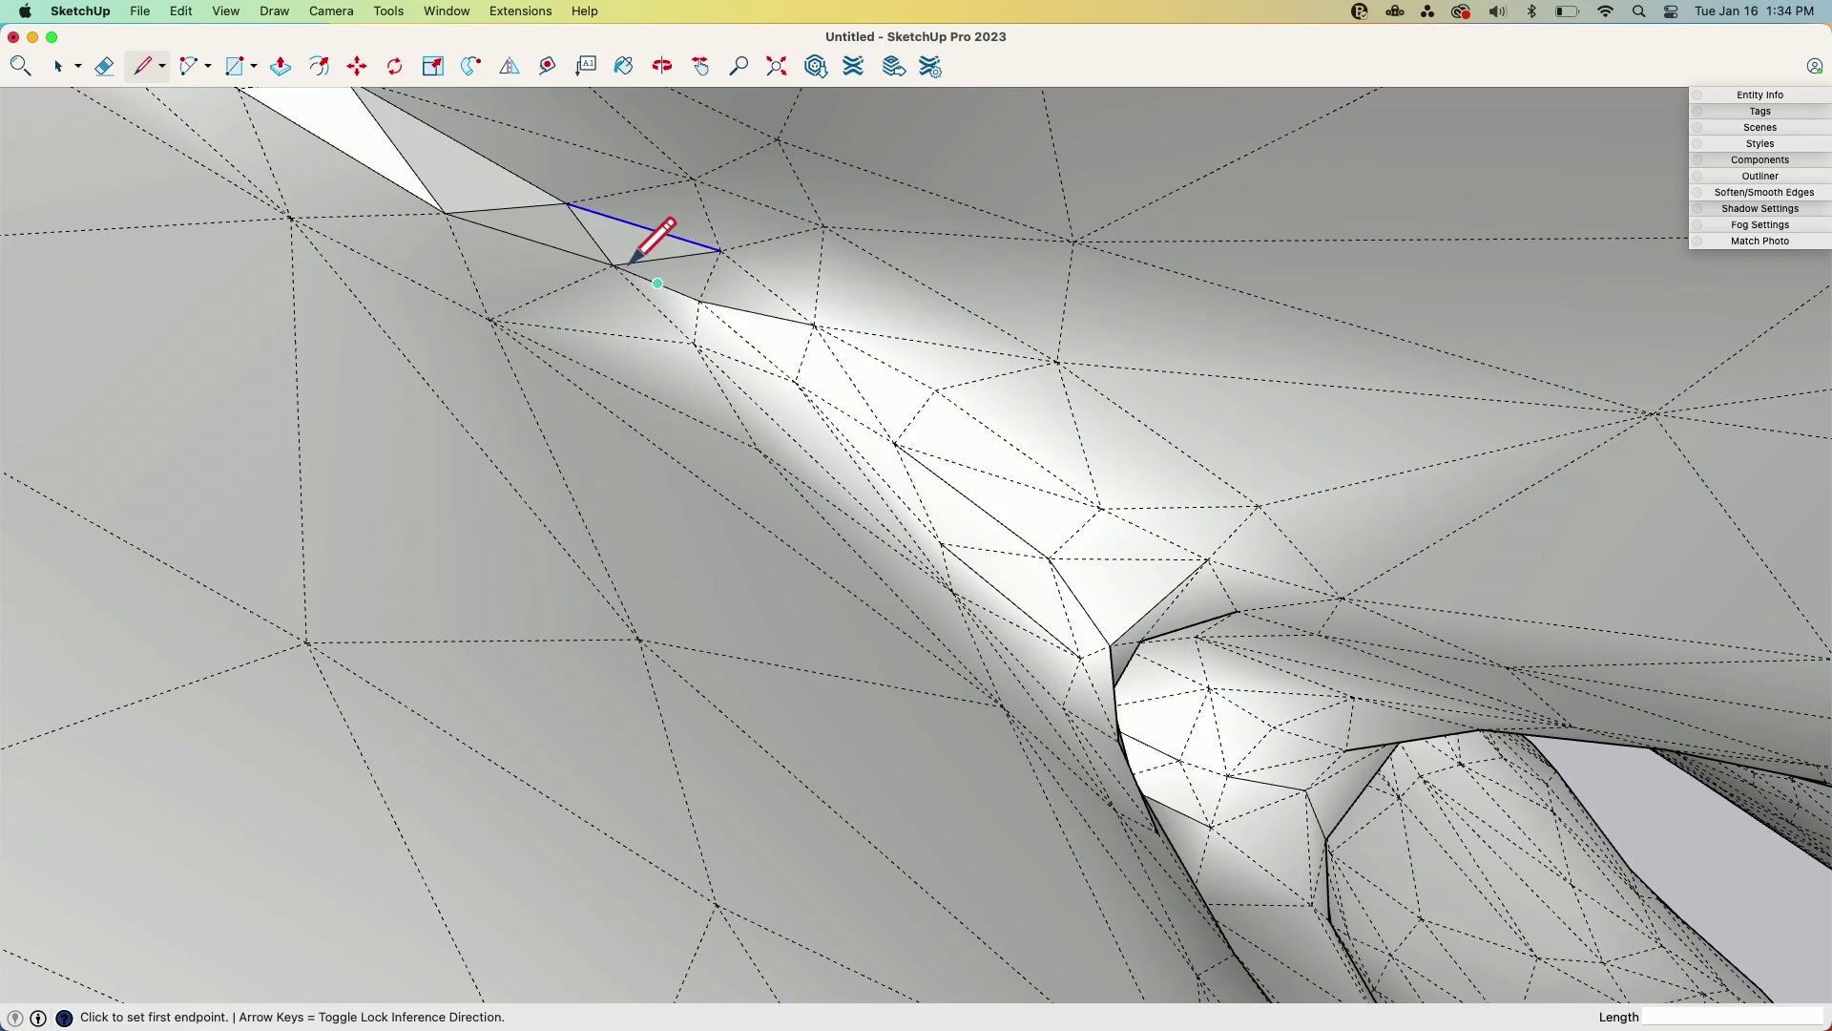
scroll(566, 203, "down", 5)
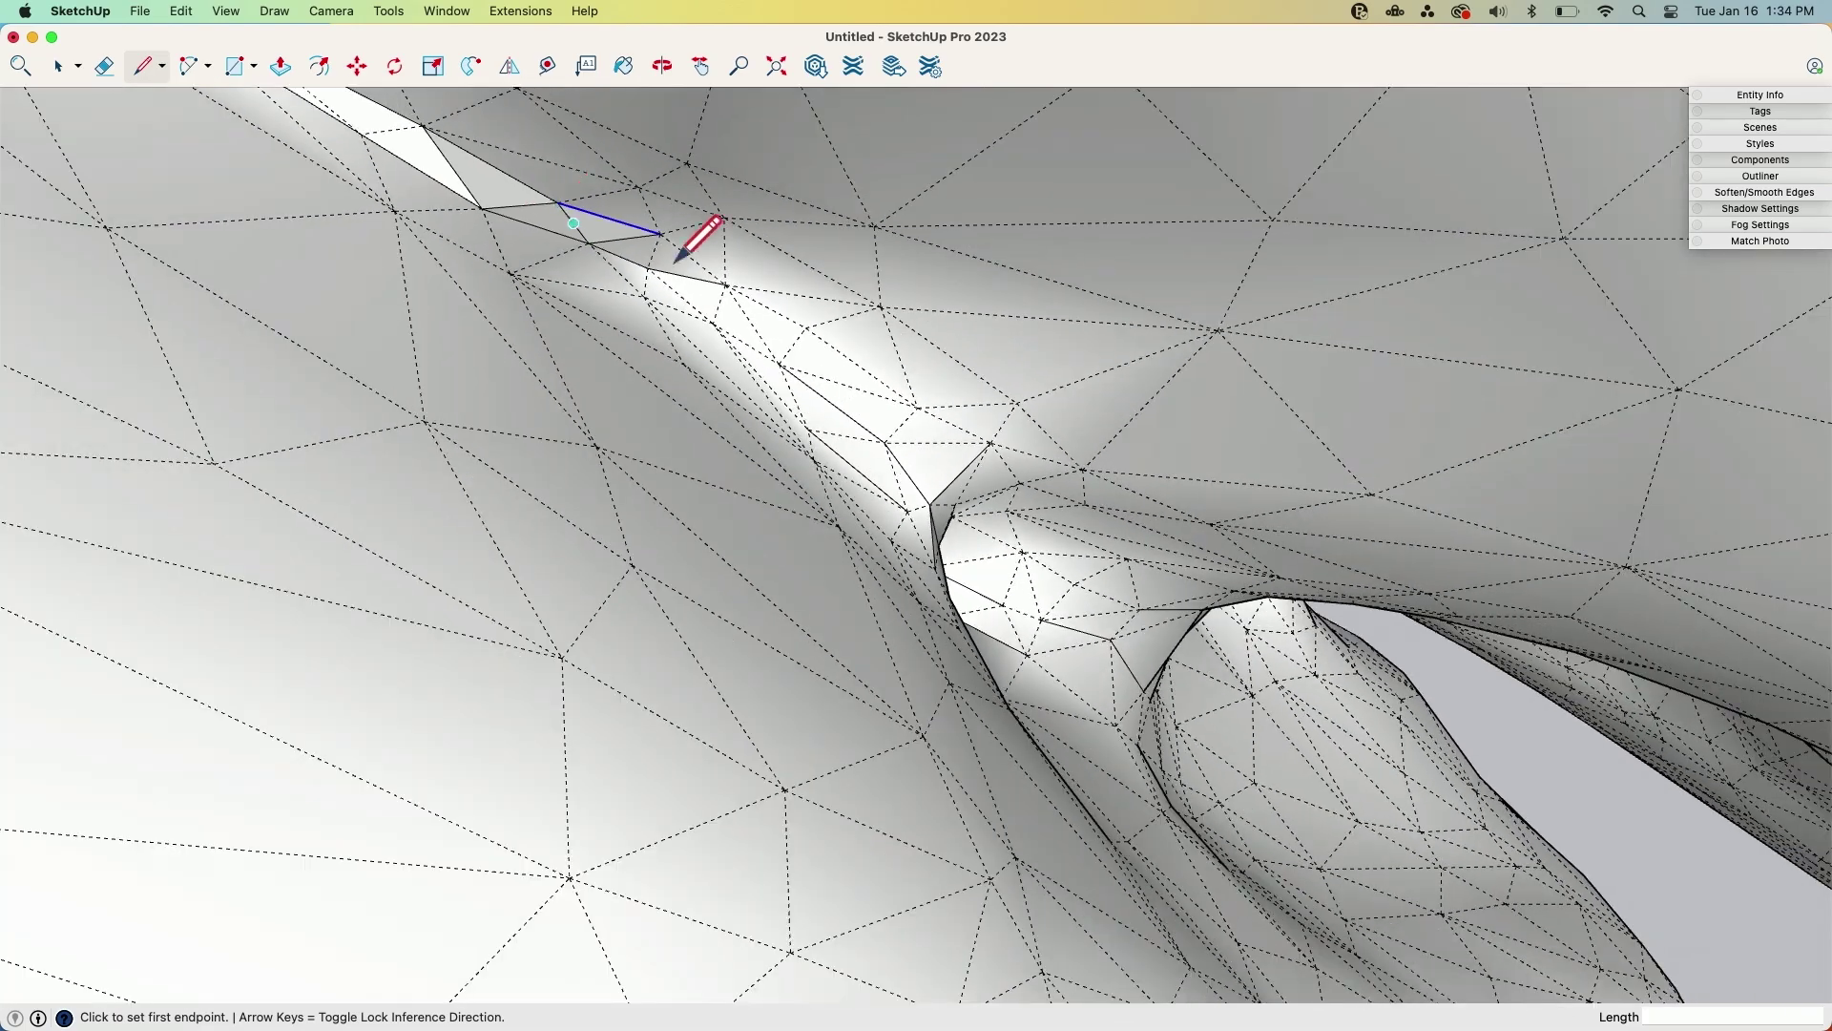
scroll(657, 226, "down", 8)
scroll(779, 353, "down", 10)
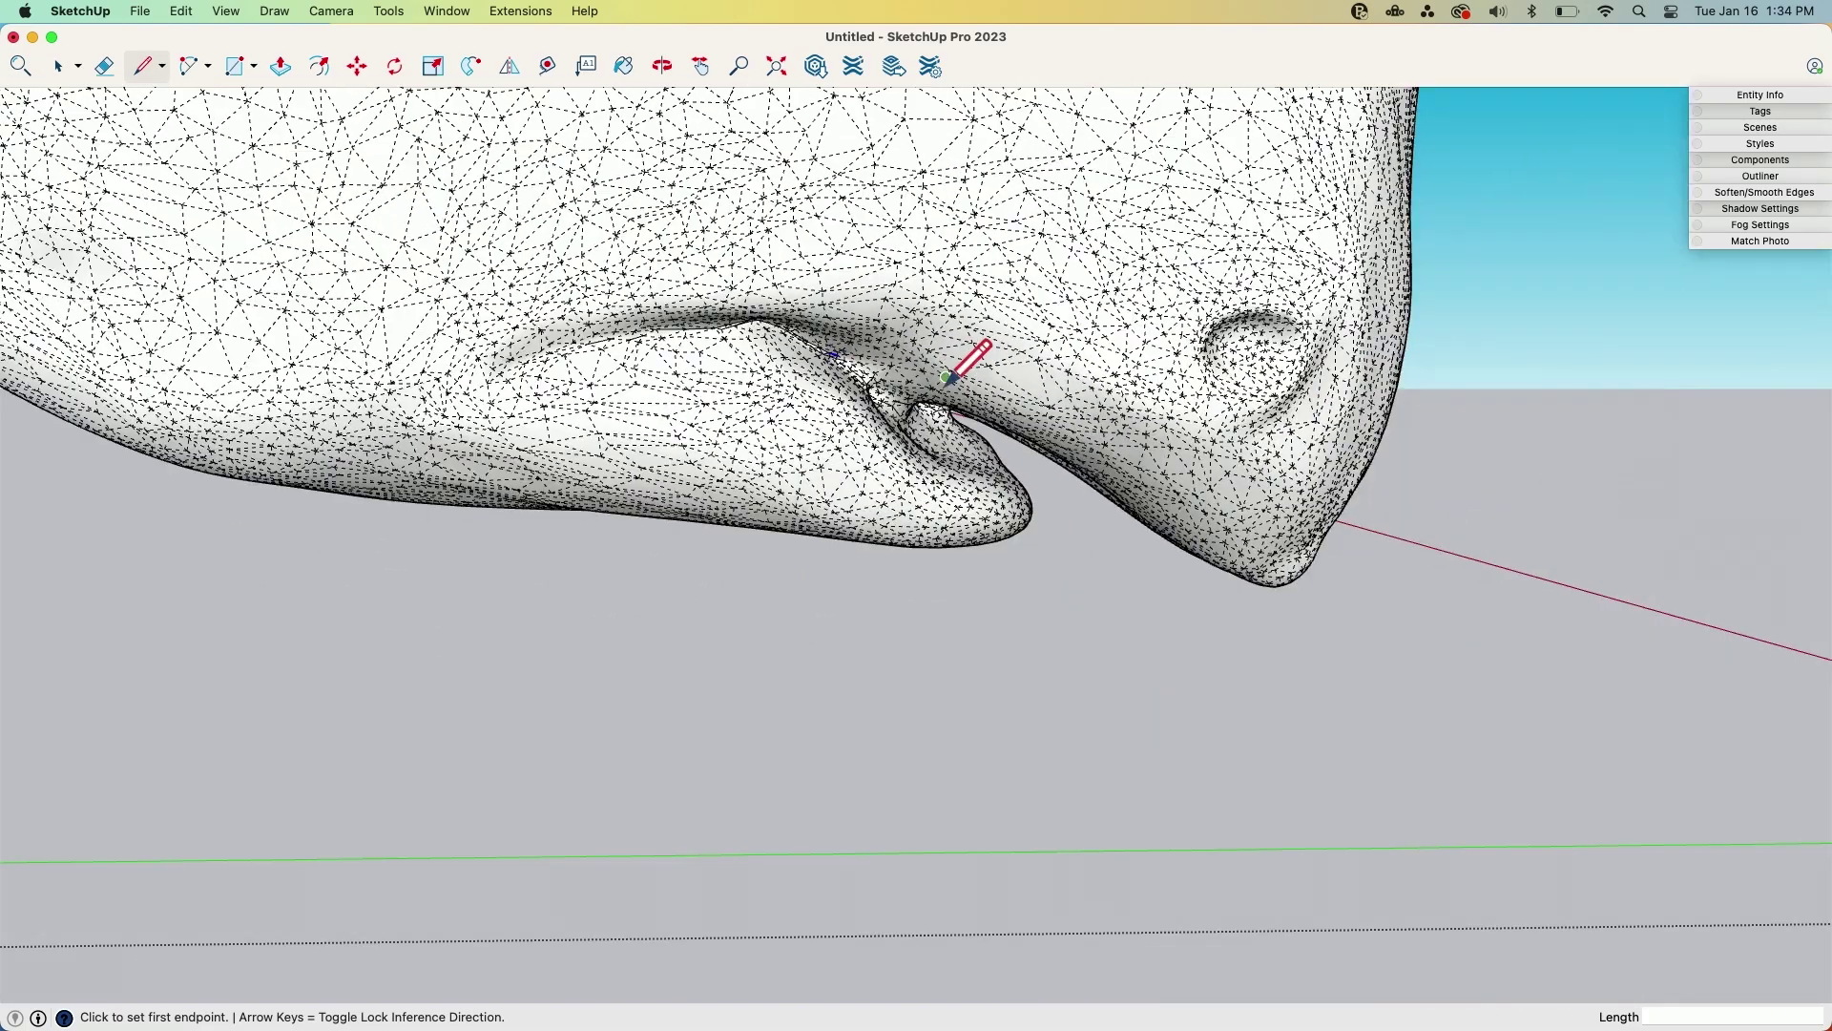
scroll(1011, 680, "down", 3)
scroll(1031, 683, "up", 2)
scroll(669, 246, "up", 10)
scroll(674, 260, "up", 8)
scroll(749, 233, "down", 8)
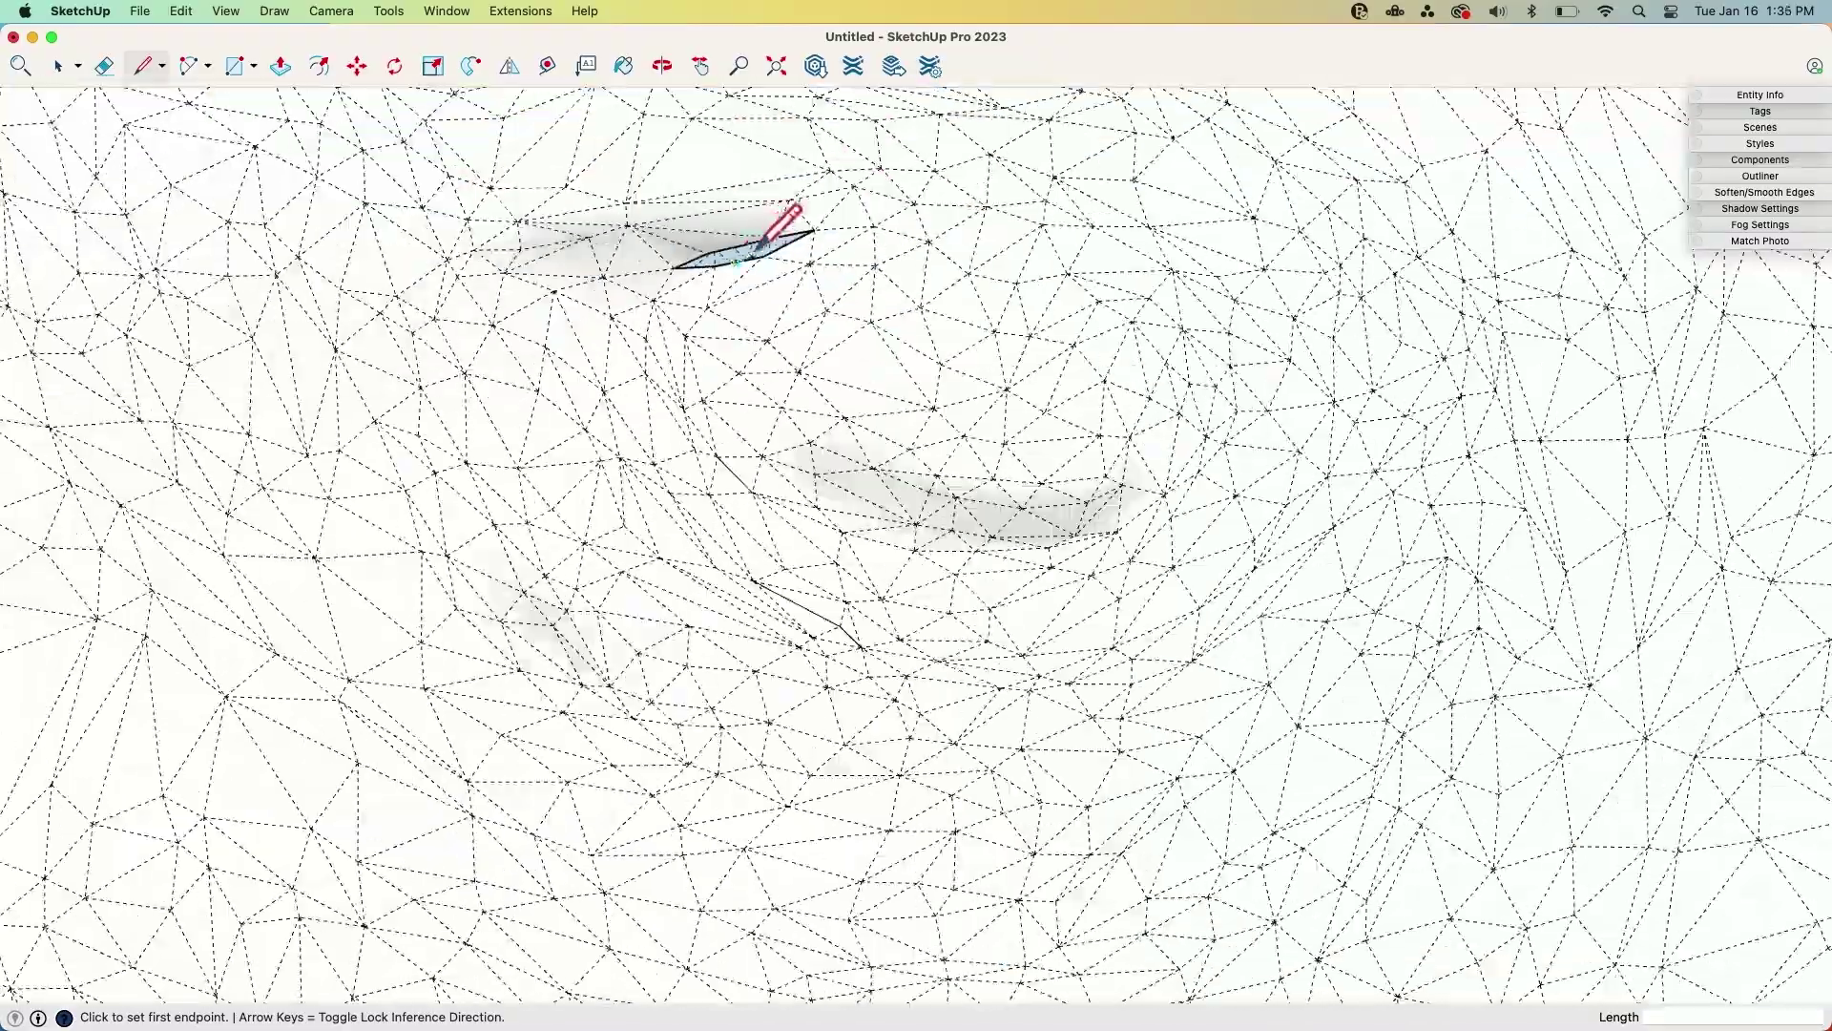
scroll(778, 226, "up", 3)
scroll(764, 198, "up", 8)
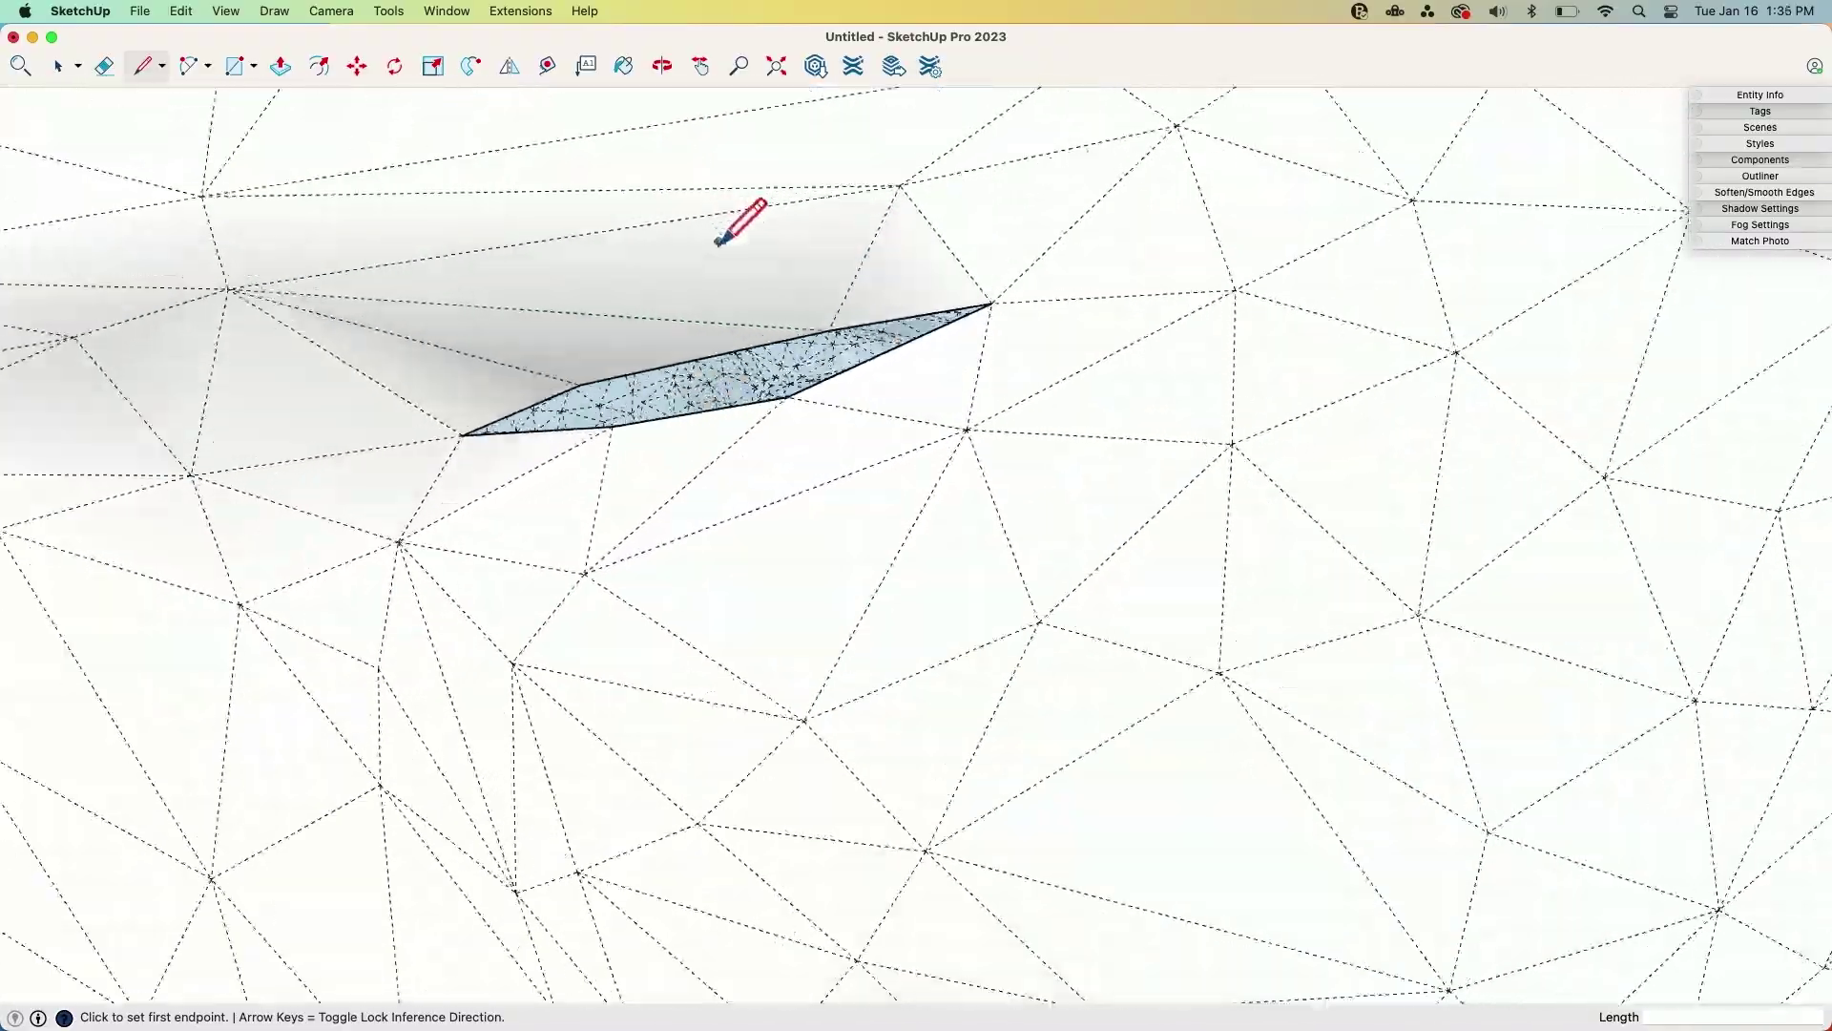
Examine the outline of the six-sided hole beside the crease with hidden geometry turned off, and show hidden geometry again
key("o")
left_click_drag(1005, 646, 916, 524)
key("l")
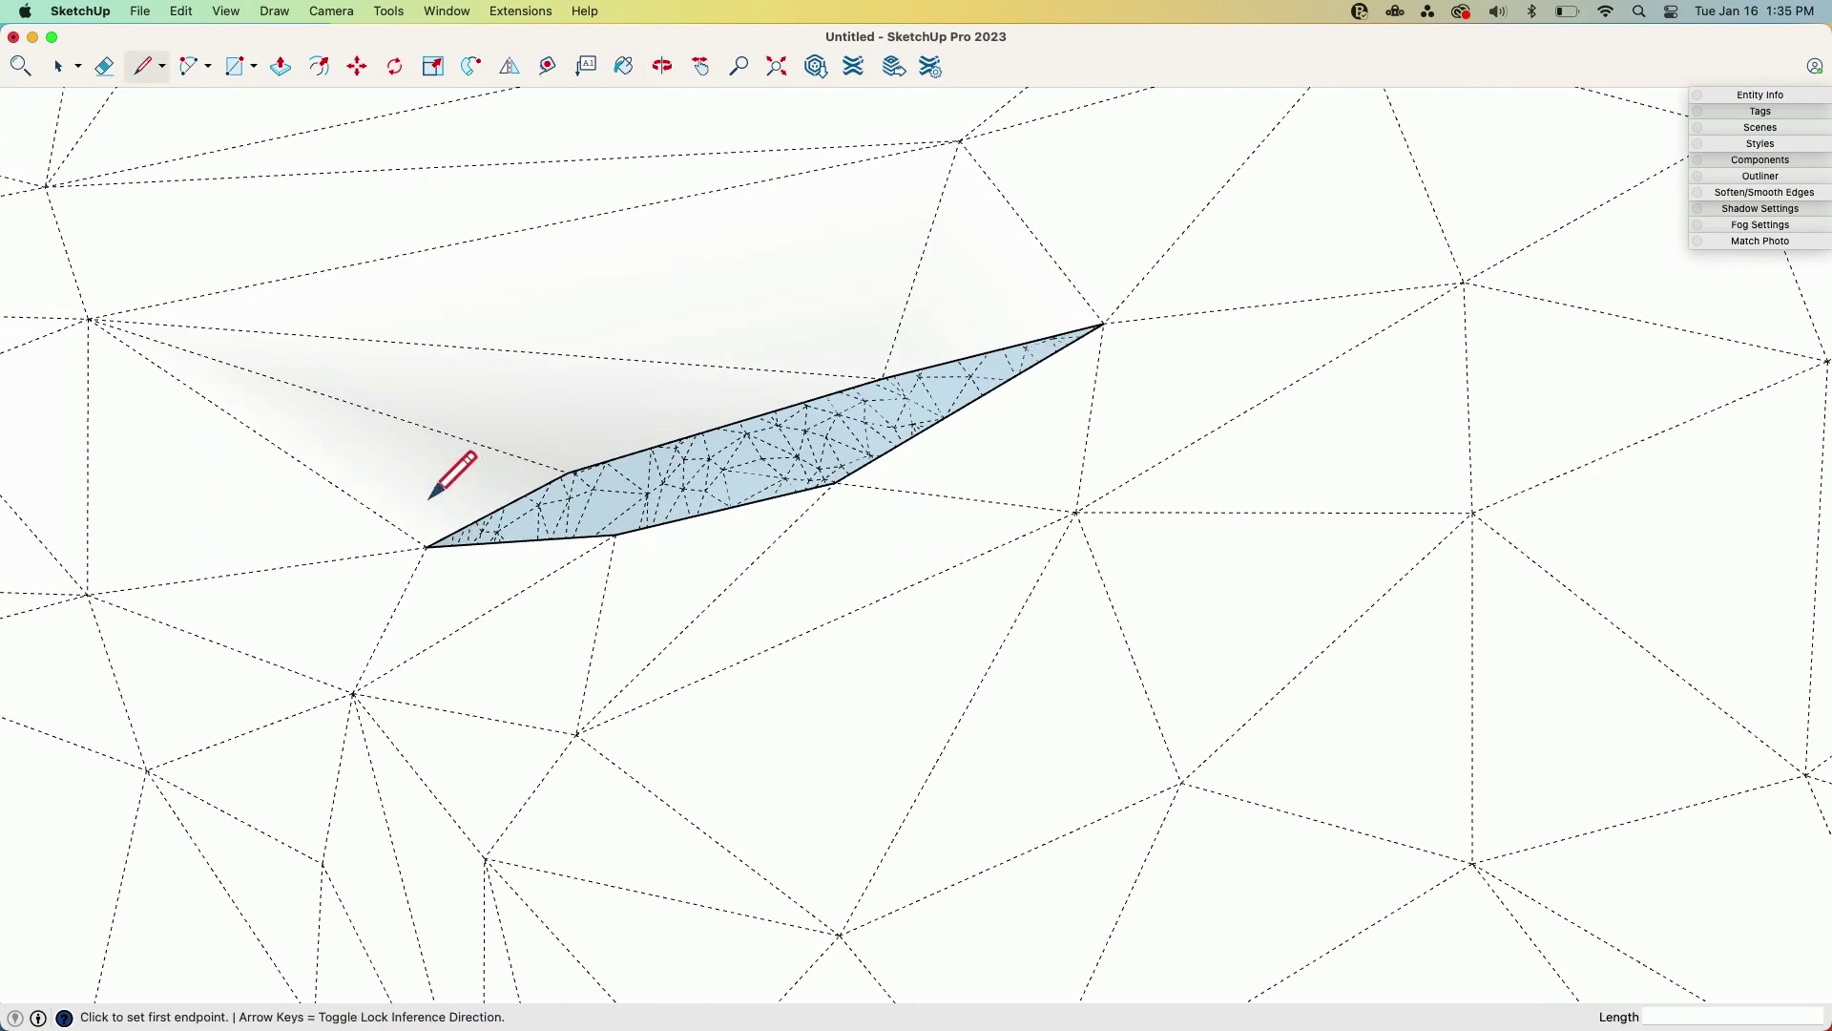
mouse_move(588, 477)
middle_mouse_down()
mouse_move(778, 769)
mouse_move(982, 704)
mouse_move(778, 563)
middle_mouse_up()
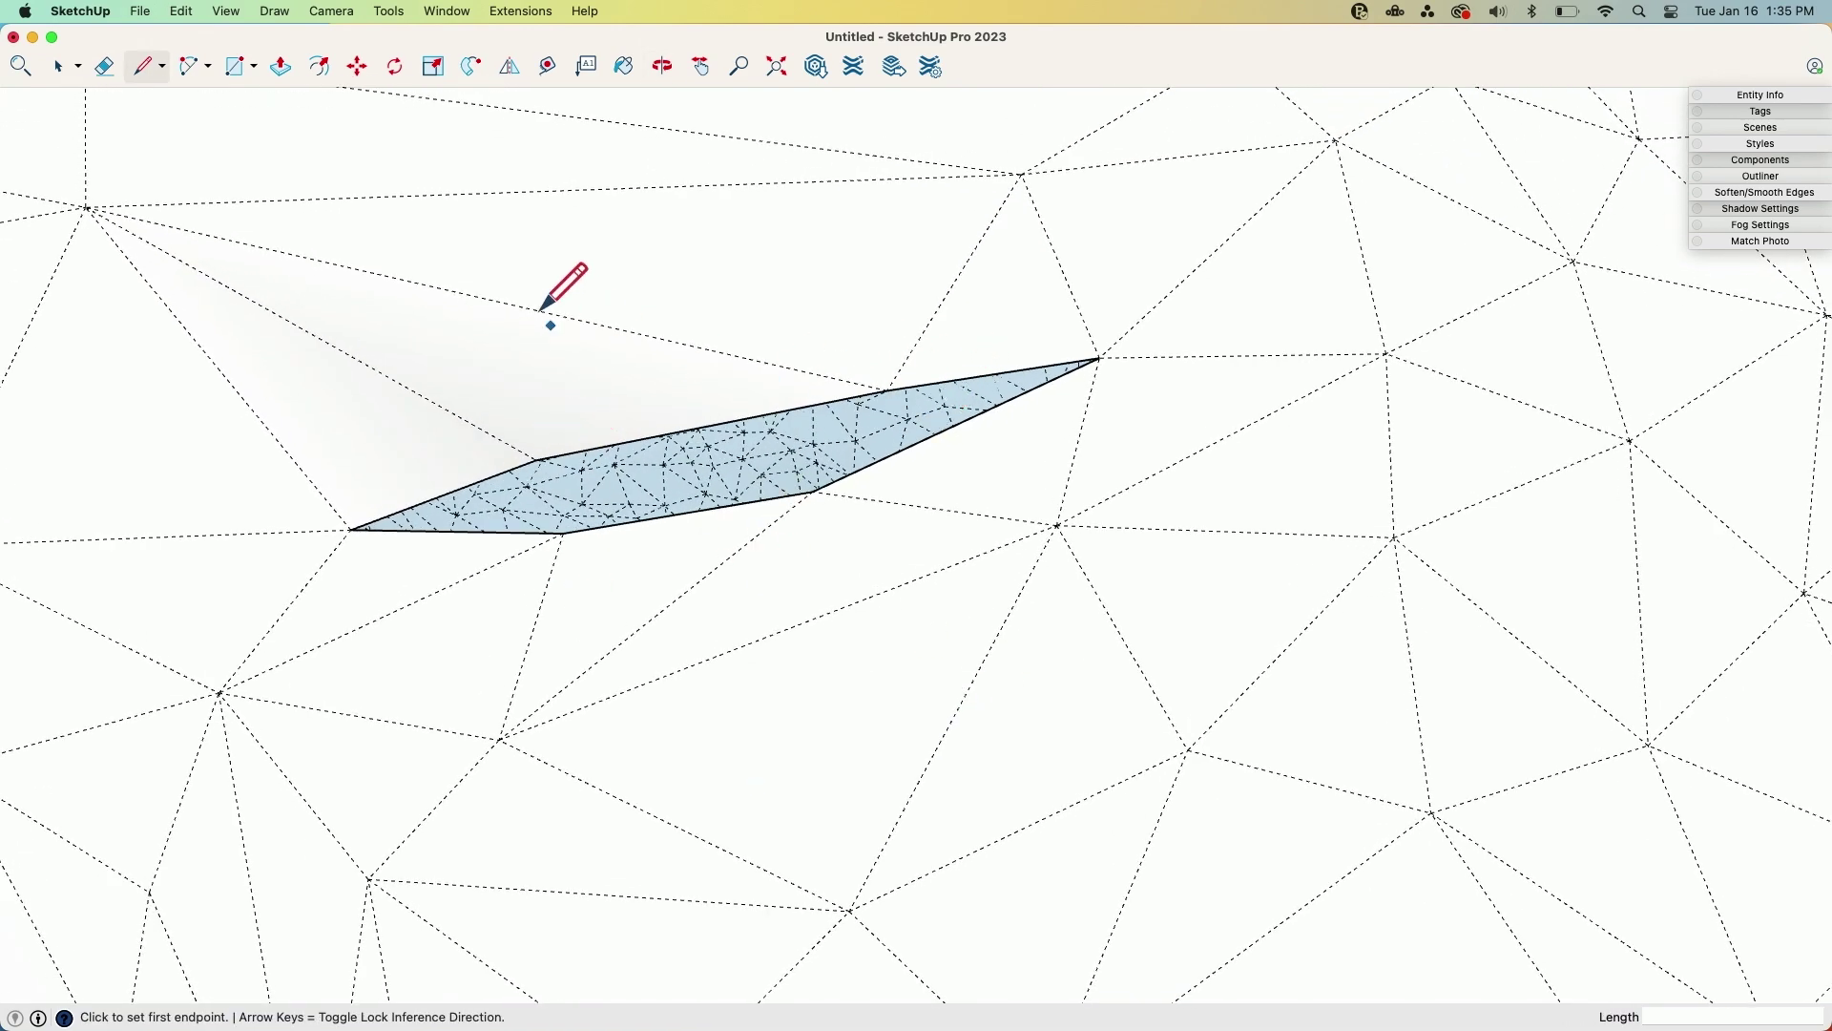
left_click(230, 12)
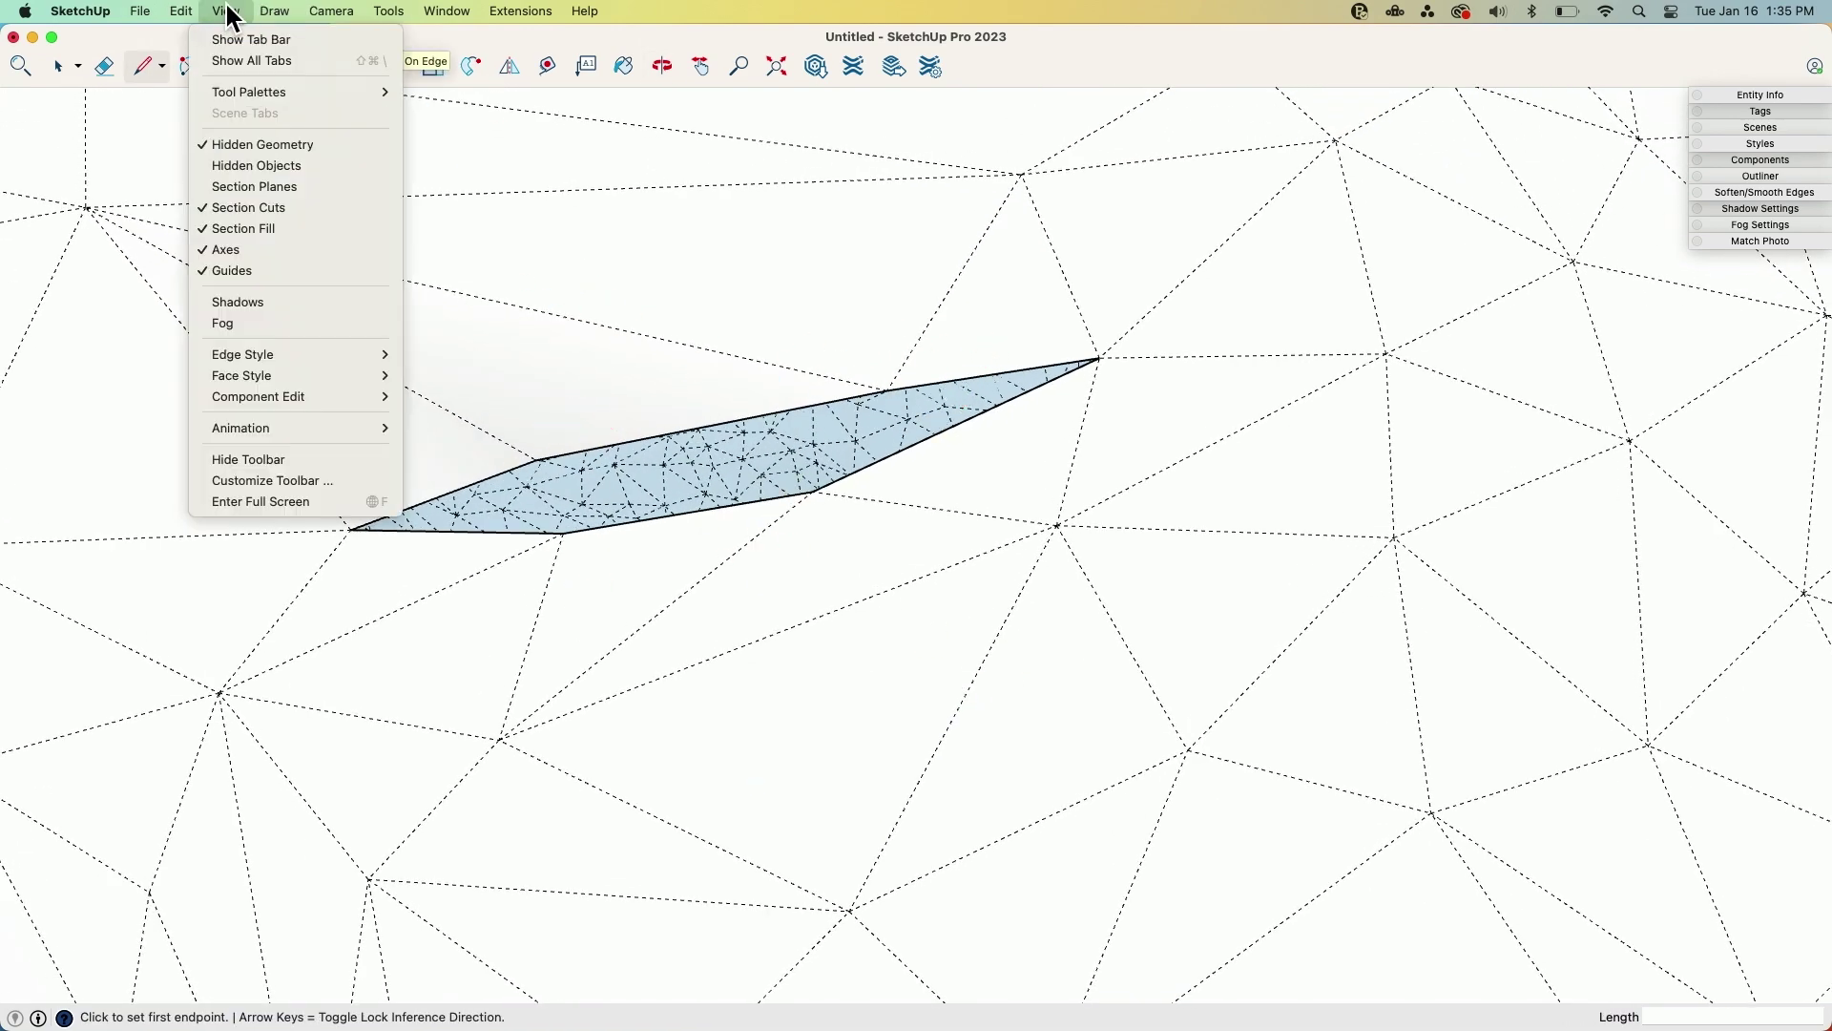
left_click(254, 144)
key("o")
left_click_drag(863, 663, 510, 978)
key("l")
middle_click_drag(531, 360, 834, 557)
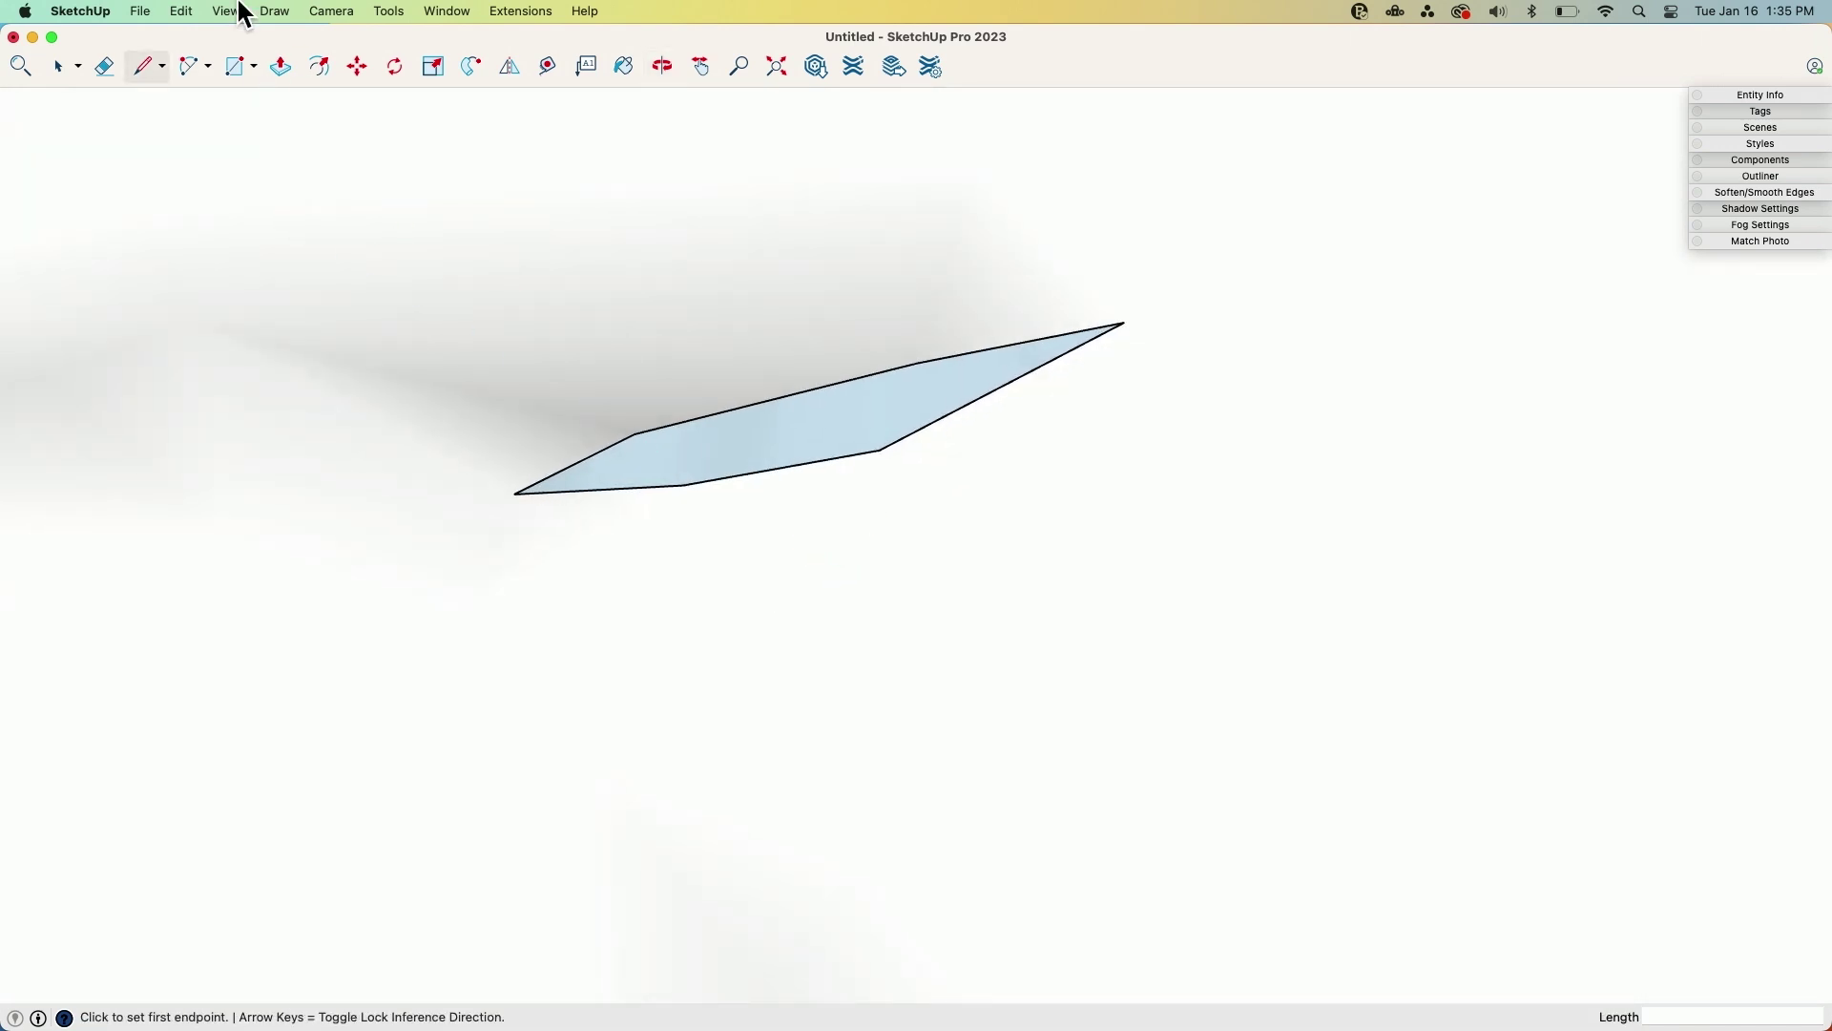
left_click(181, 10)
mouse_move(226, 11)
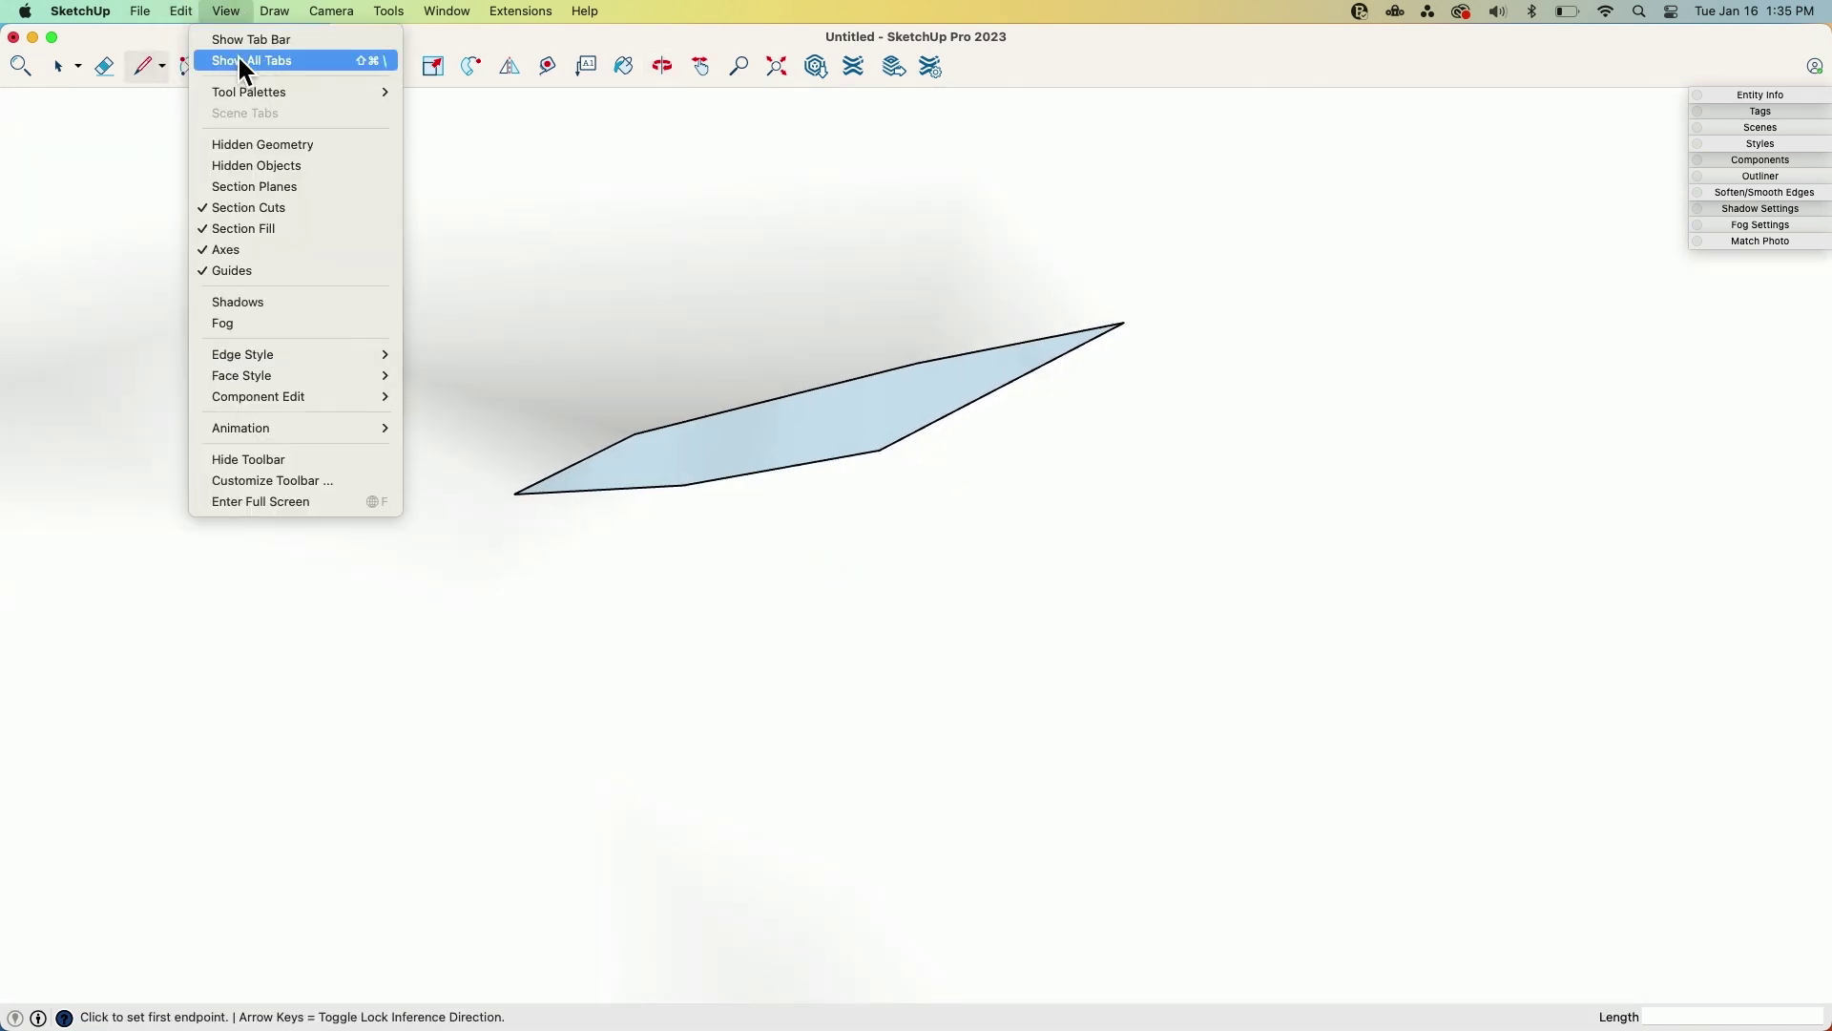
left_click(250, 145)
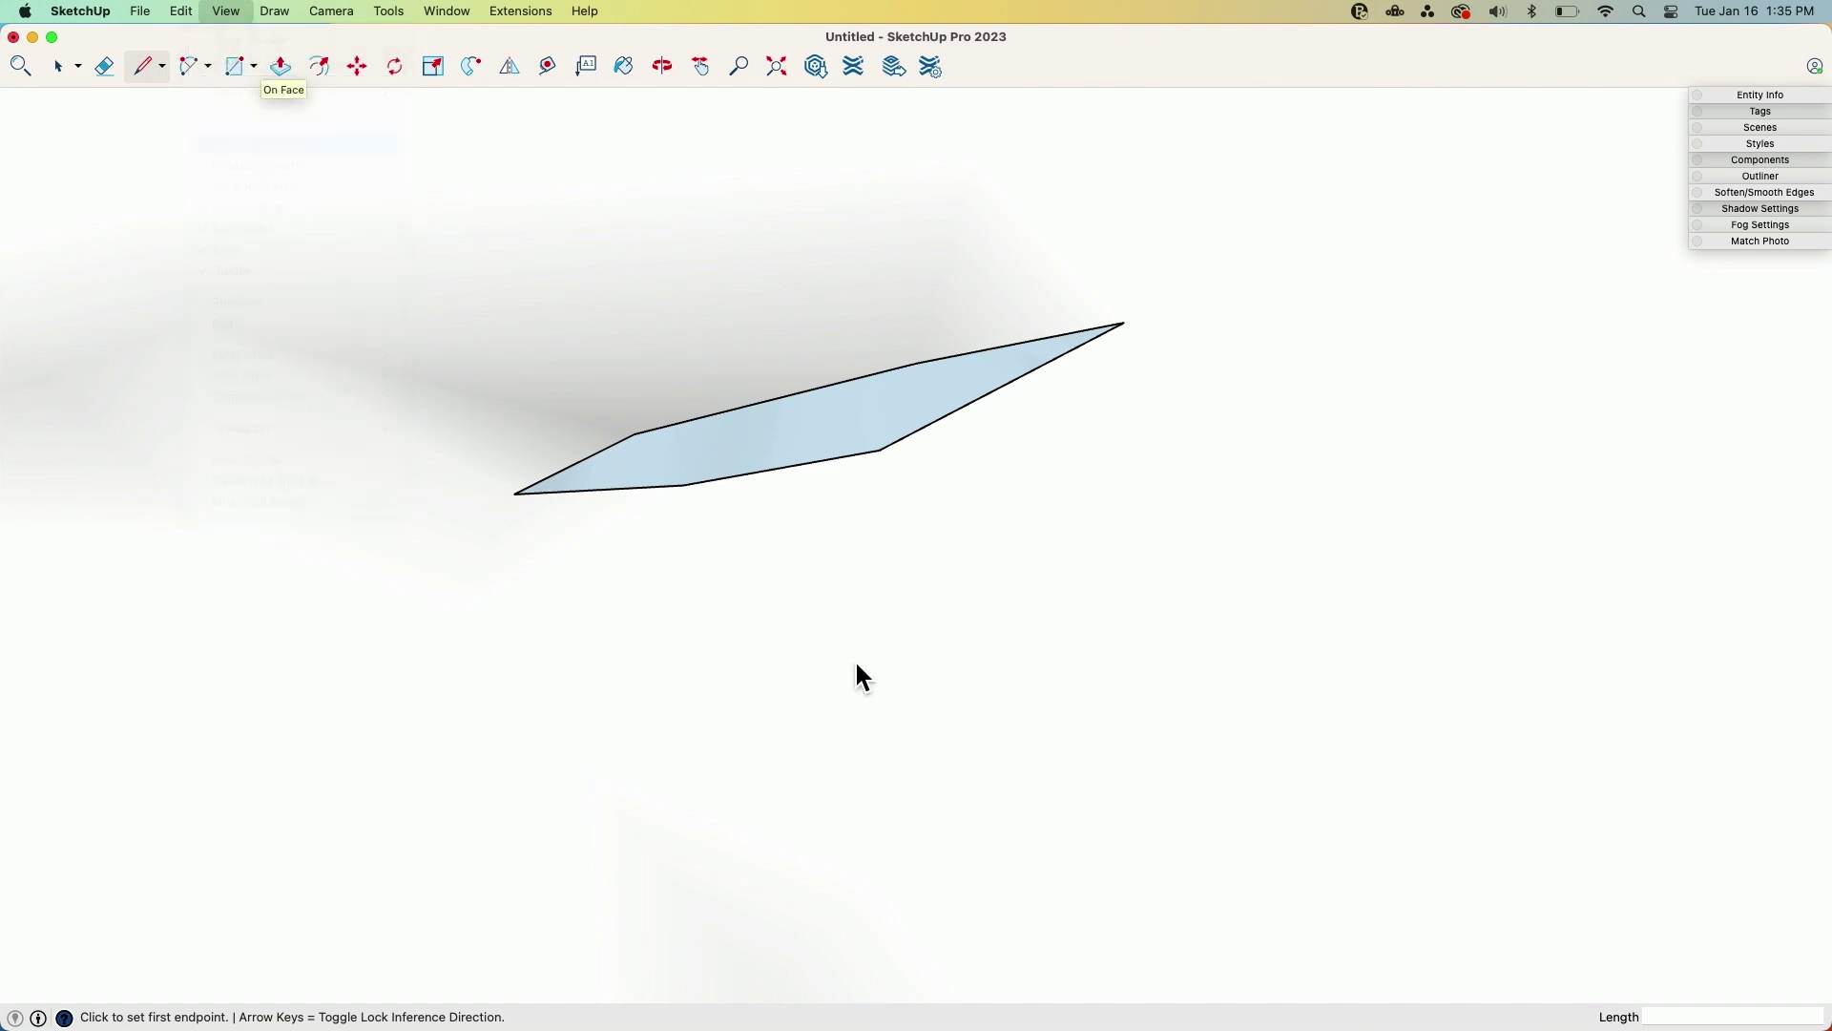
Fill the six-sided hole by drawing two short lines across its ends and a diagonal across its middle
left_click(636, 435)
left_click(684, 485)
left_click(880, 449)
left_click(917, 364)
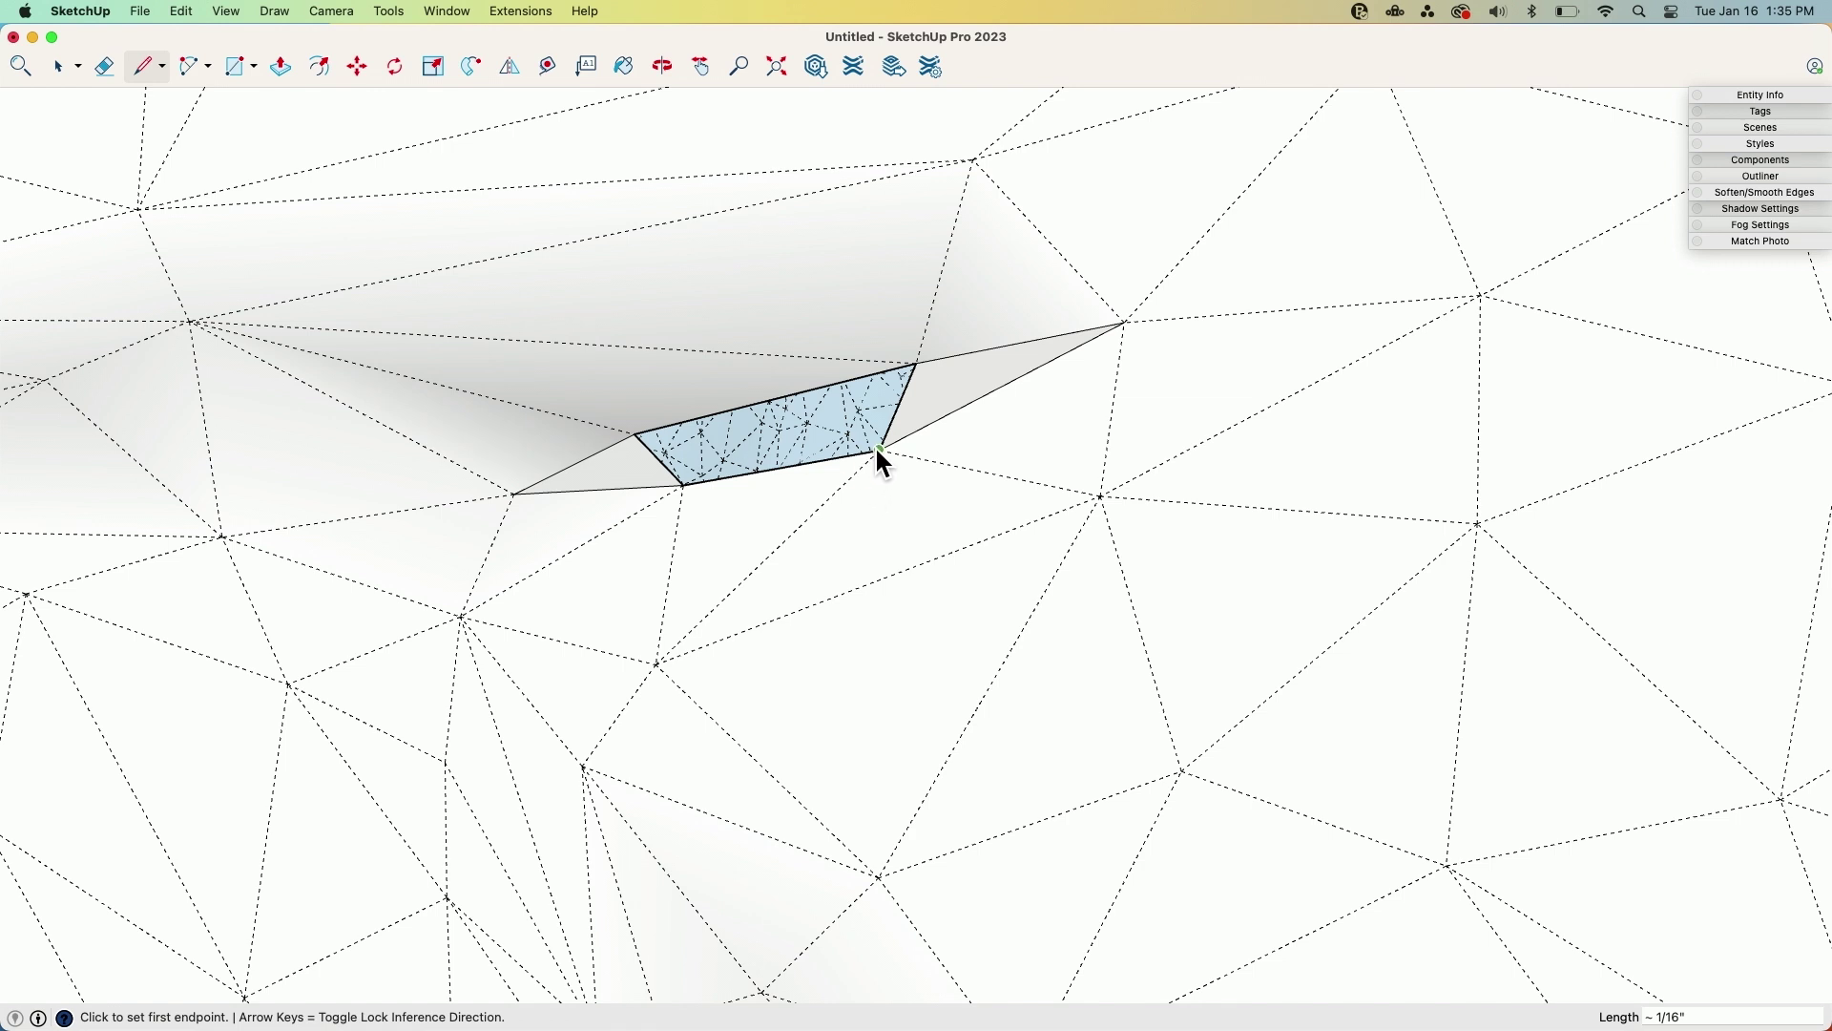
left_click(880, 450)
left_click(635, 435)
Soften the edges across the patched hole with the Eraser tool so they blend into the surrounding mesh
key("e")
key("alt")
mouse_move(566, 455)
left_mouse_down("alt")
mouse_move(623, 510)
mouse_move(699, 429)
mouse_move(783, 465)
mouse_move(842, 447)
mouse_move(879, 373)
mouse_move(1025, 411)
mouse_move(1028, 287)
mouse_move(1043, 347)
left_mouse_up("alt")
scroll(723, 361, "down", 3)
Turn off hidden geometry and soften the stray edges left on the surface below the patched crease
left_click(229, 12)
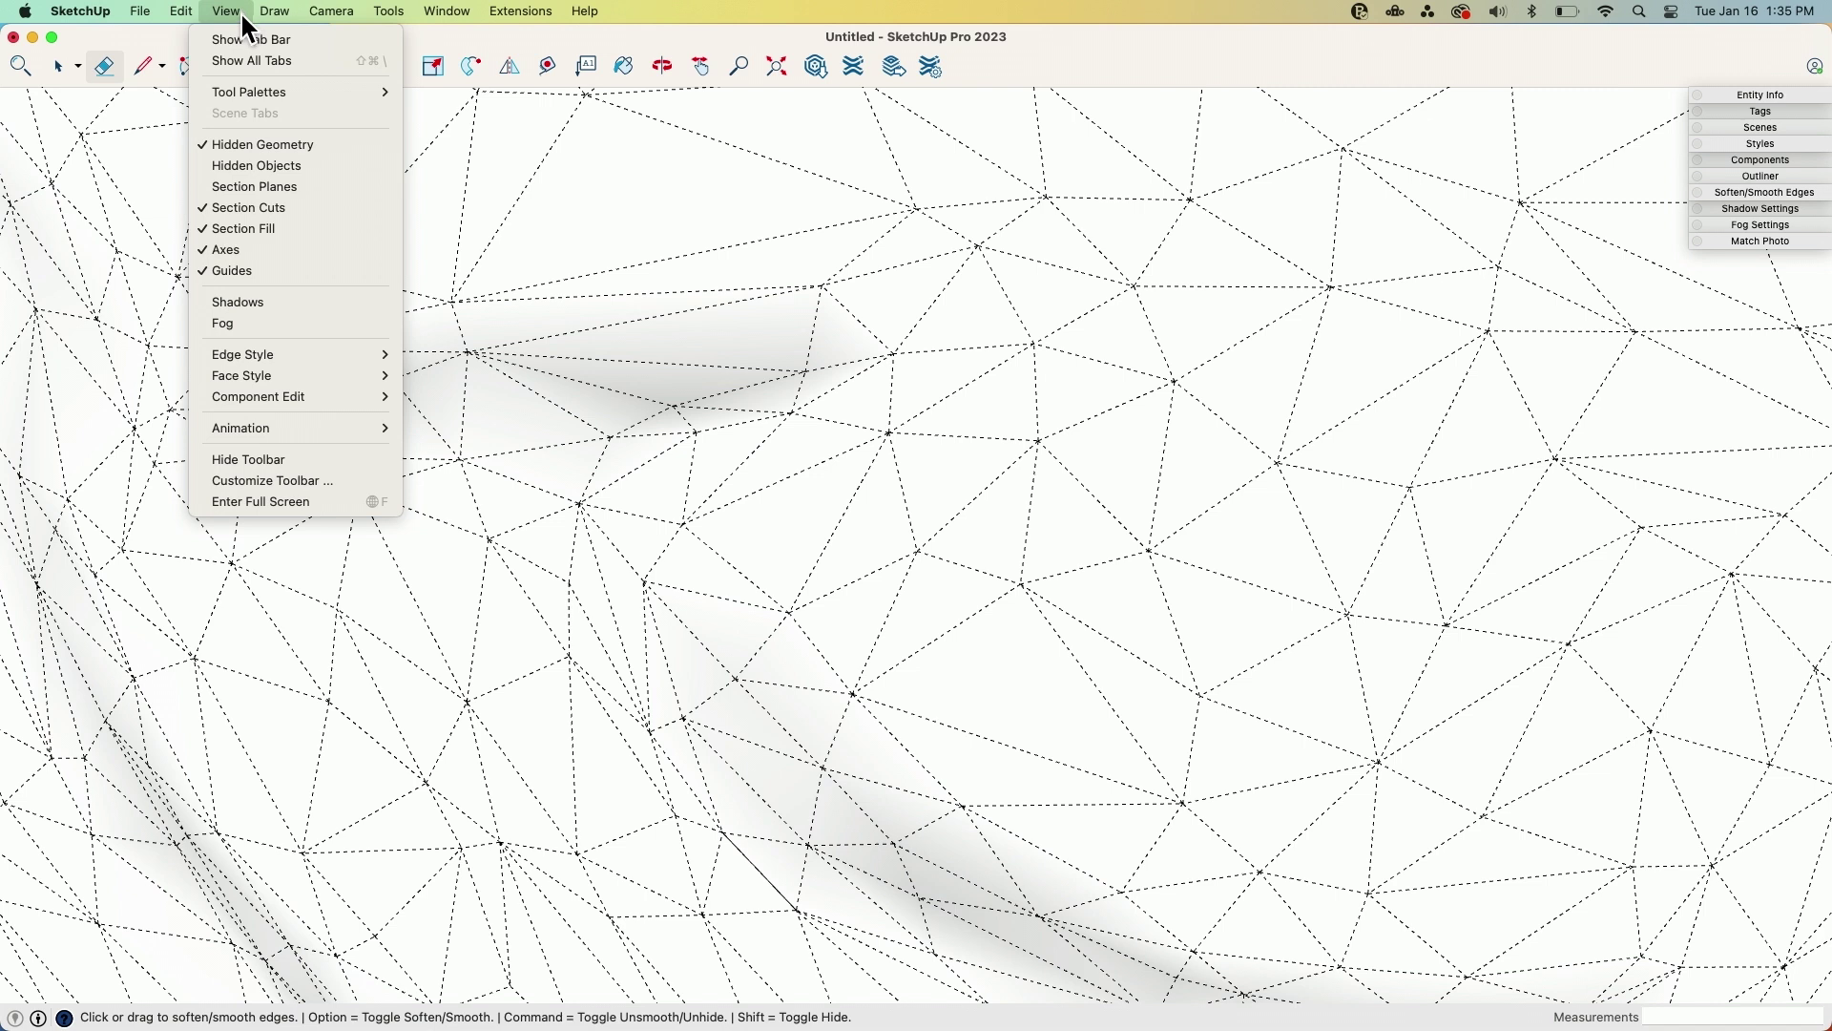
left_click(238, 144)
scroll(871, 369, "down", 5)
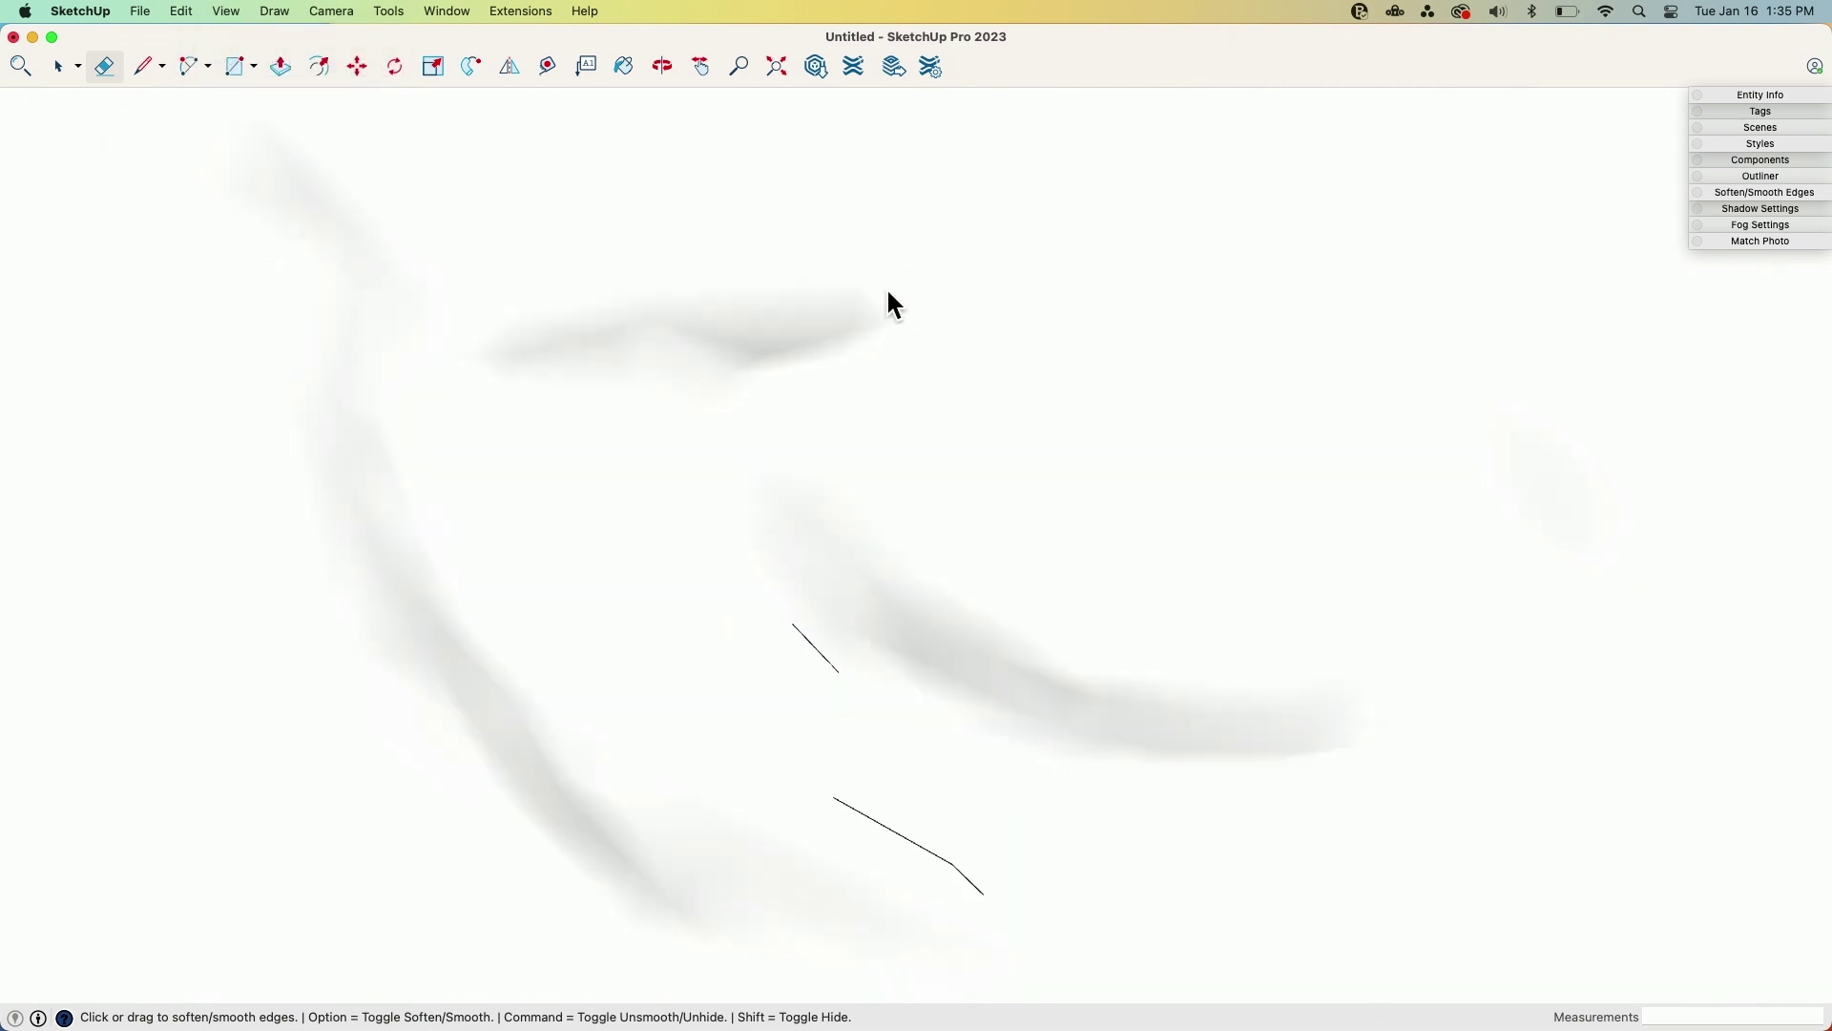
mouse_move(884, 544)
middle_mouse_down()
mouse_move(945, 781)
mouse_move(902, 723)
middle_mouse_up()
scroll(916, 716, "up", 5)
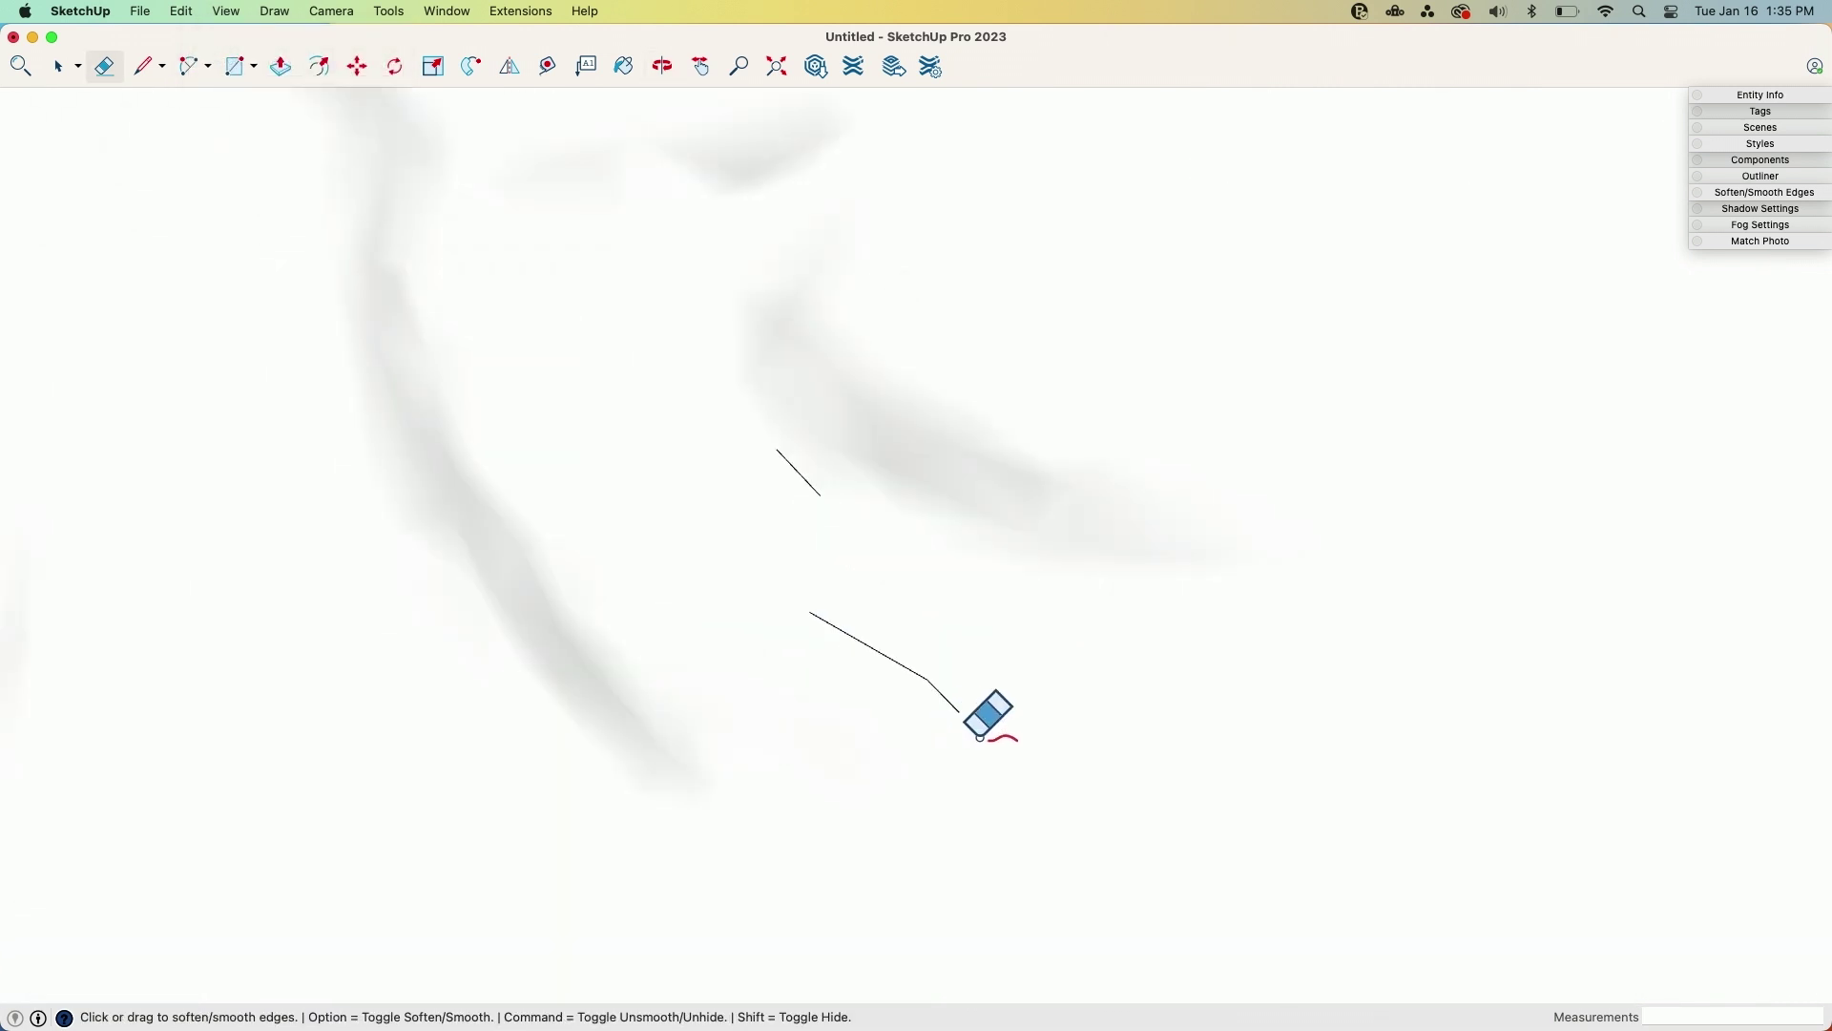
left_click_drag(939, 689, 757, 519)
Soften the short stray edges at the base of the rhino's ear with the Eraser tool
scroll(785, 184, "down", 6)
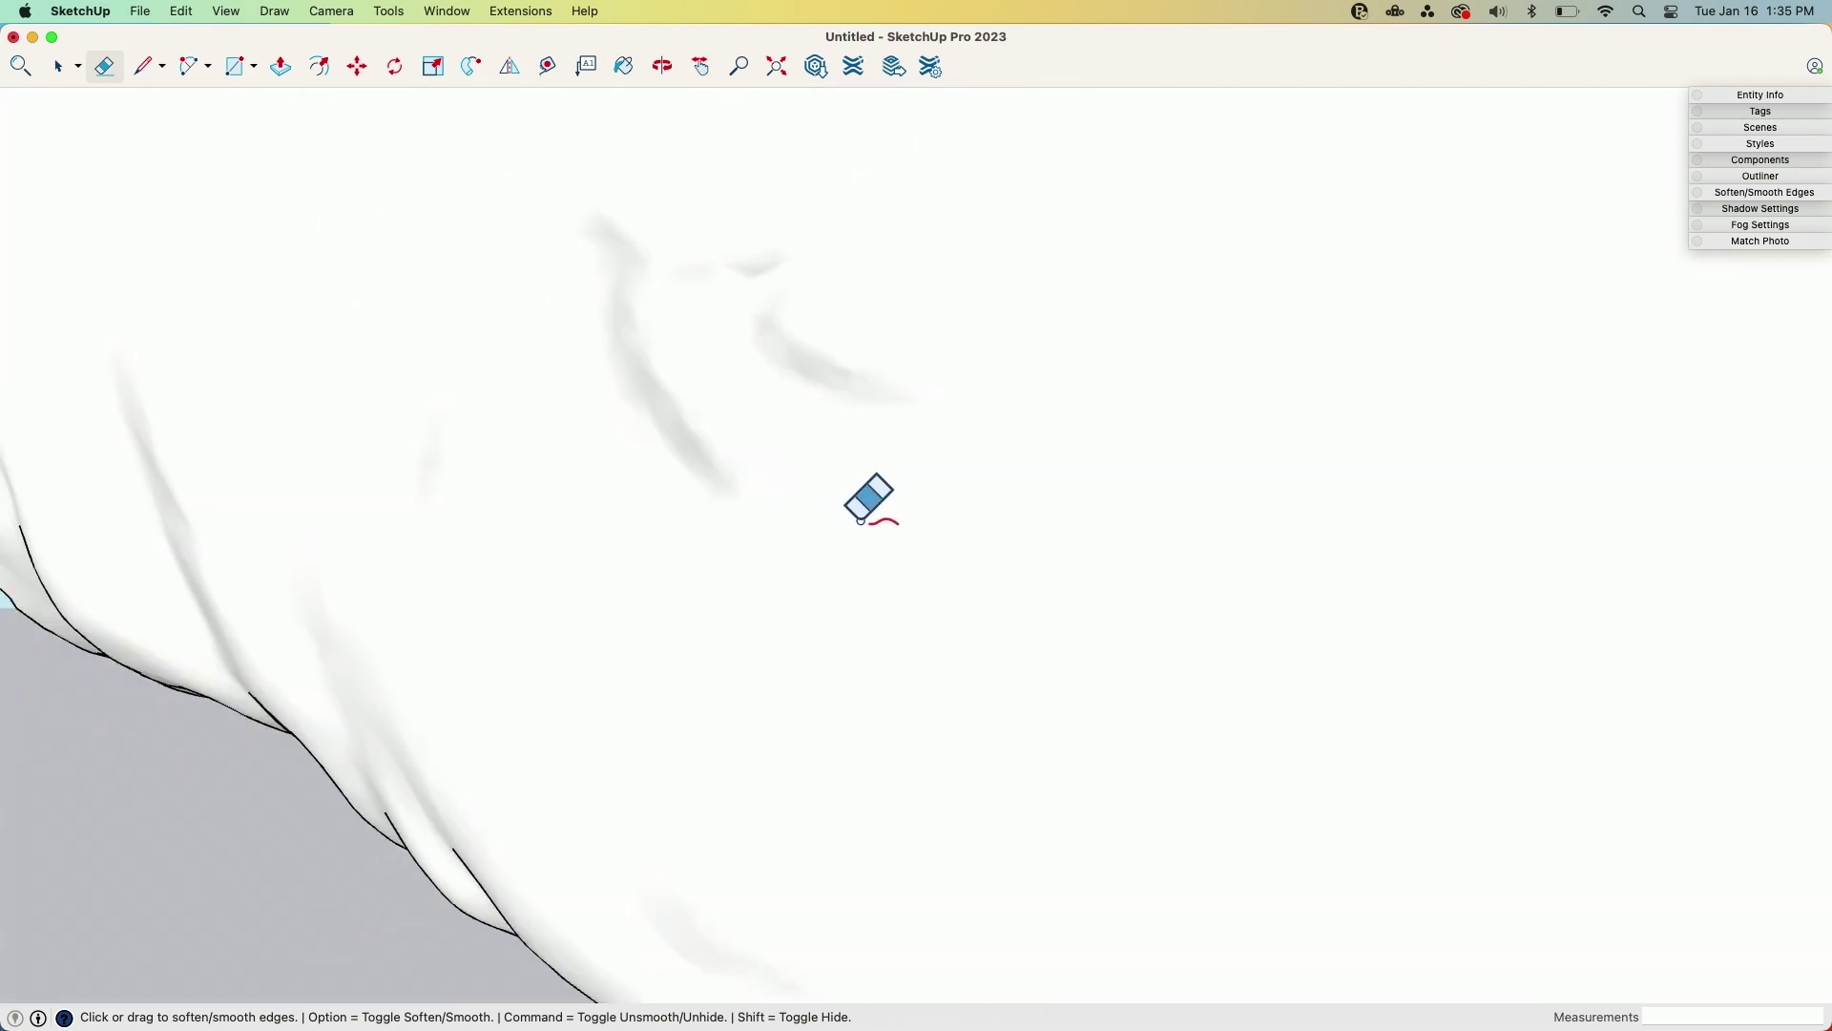
mouse_move(845, 565)
middle_mouse_down()
mouse_move(1206, 506)
mouse_move(1153, 671)
mouse_move(940, 642)
mouse_move(939, 622)
mouse_move(1104, 478)
mouse_move(553, 496)
mouse_move(613, 535)
mouse_move(642, 486)
middle_mouse_up()
scroll(941, 610, "down", 3)
scroll(643, 486, "down", 5)
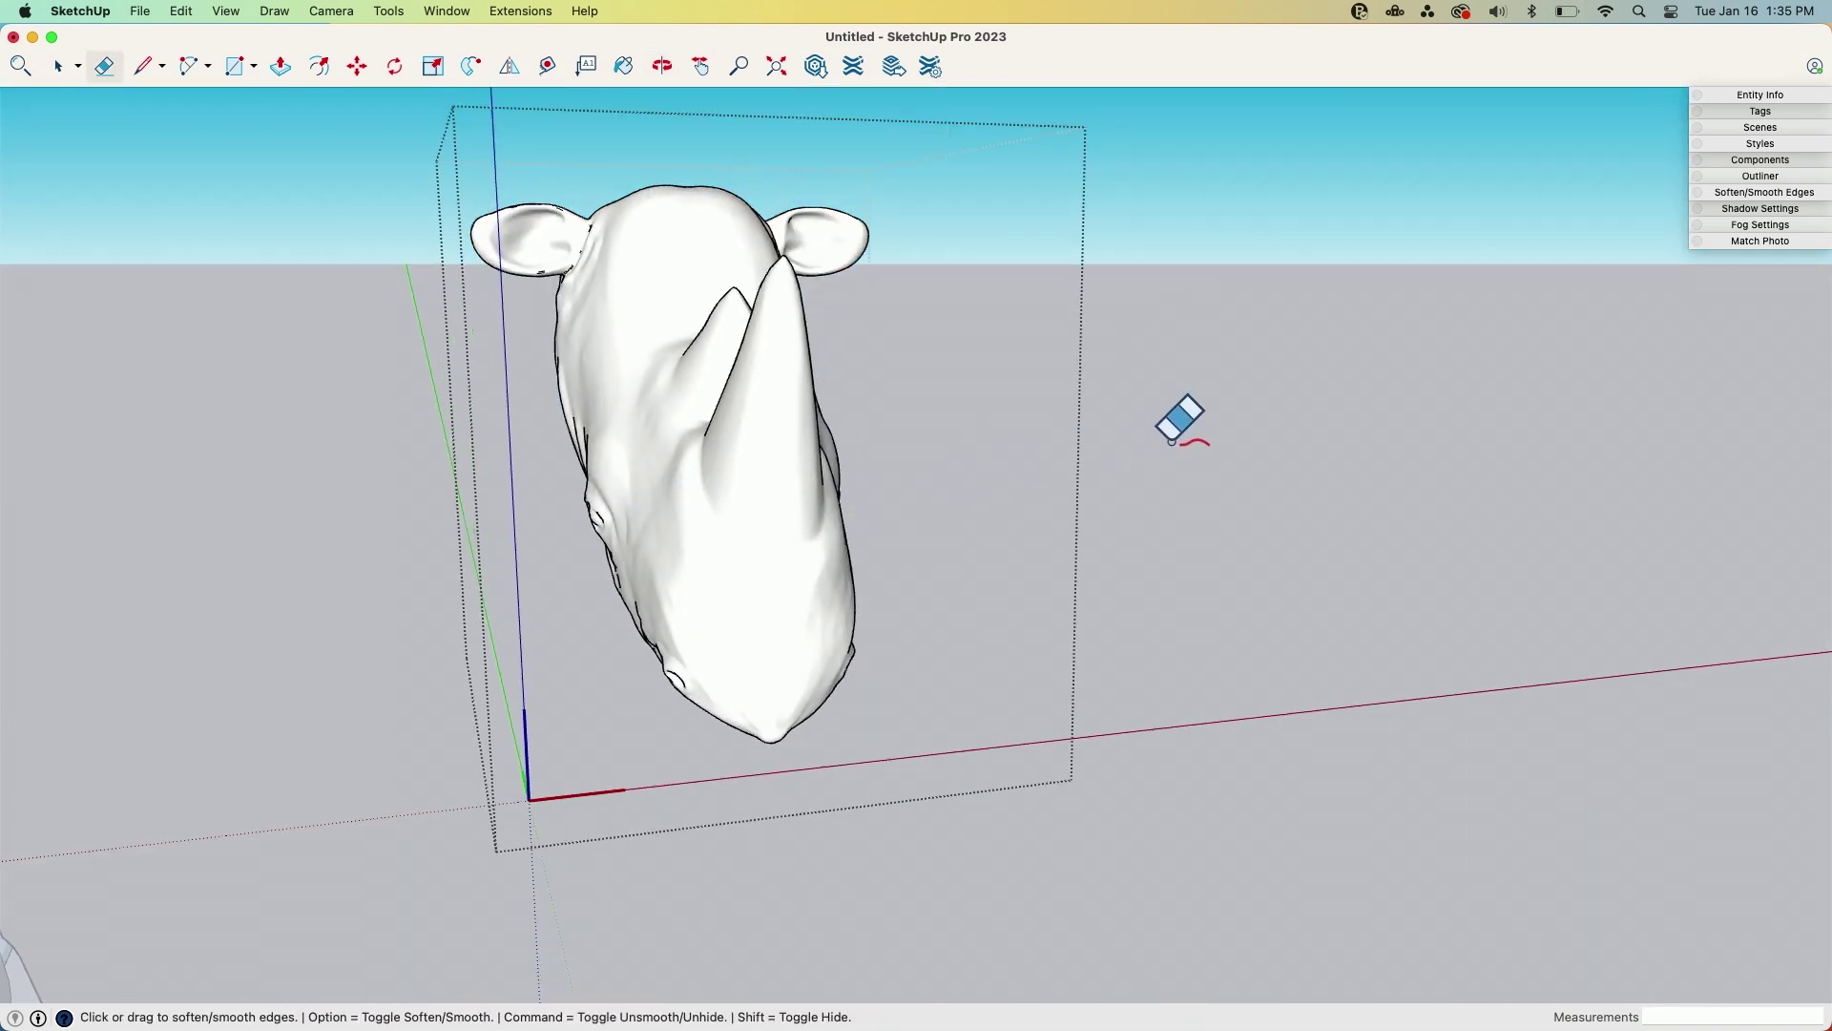
scroll(588, 251, "up", 6)
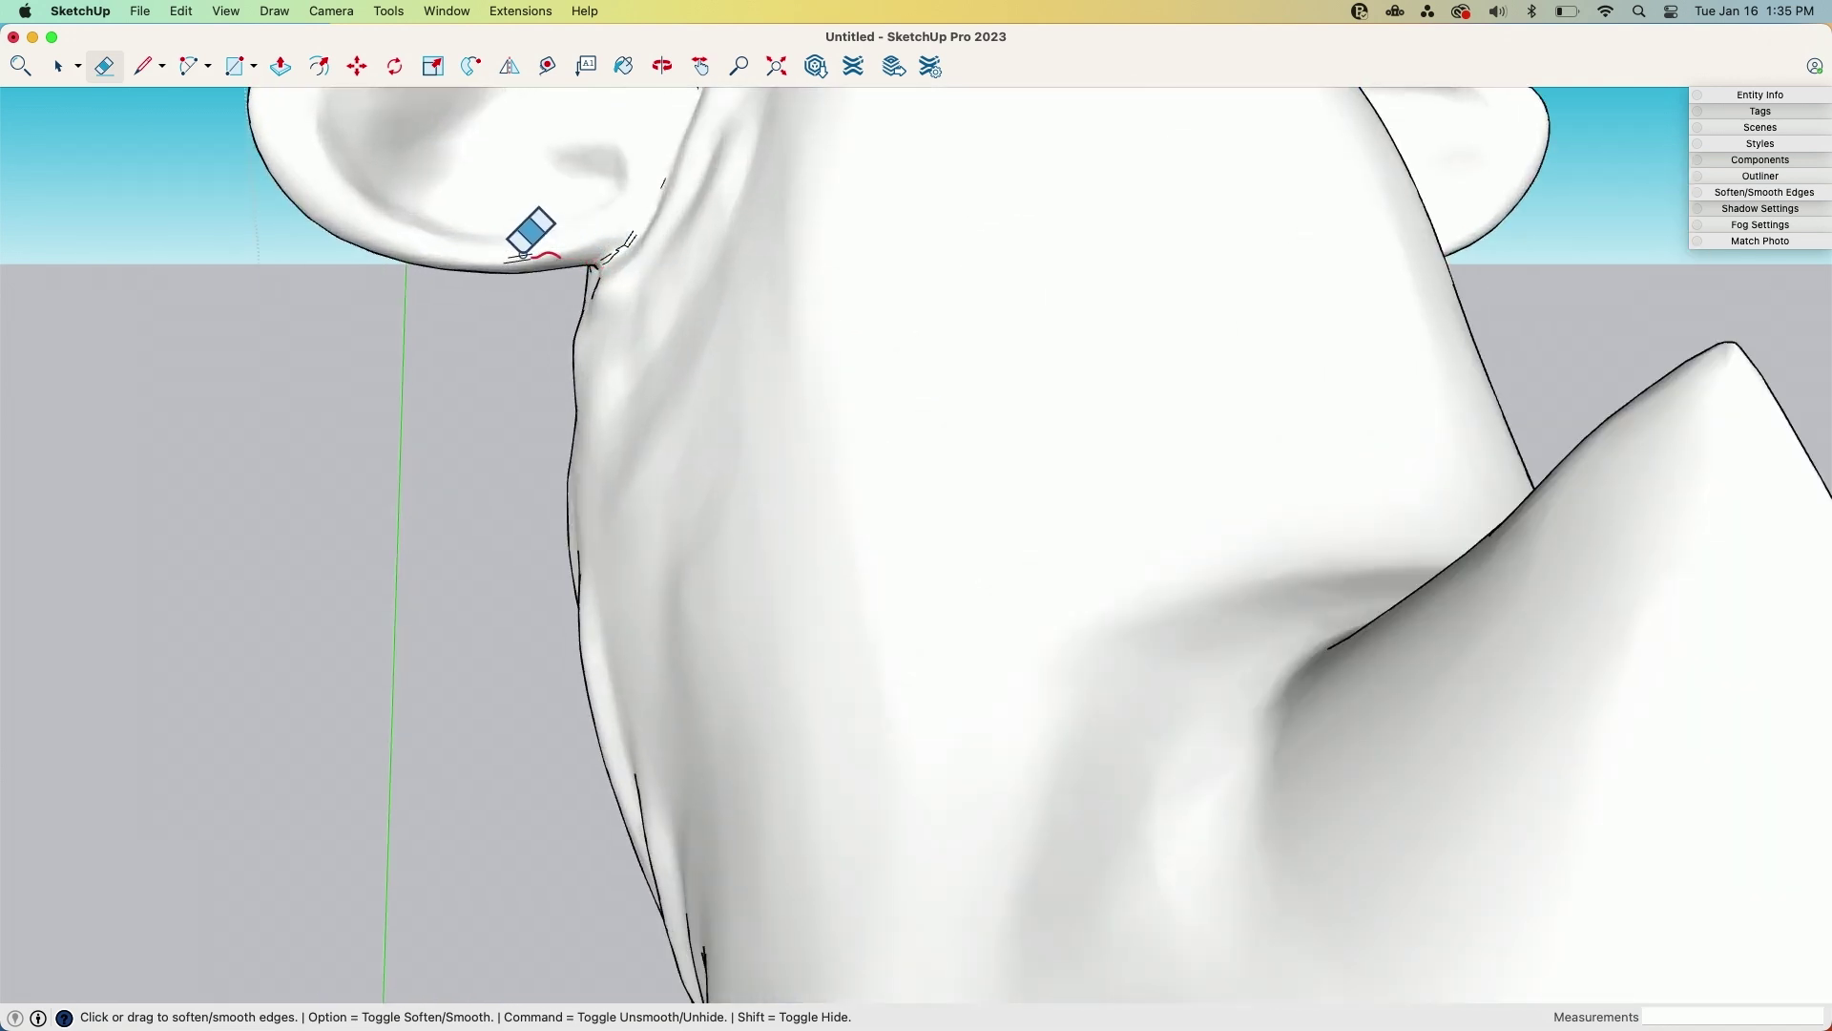
left_click_drag(523, 256, 632, 239, "alt")
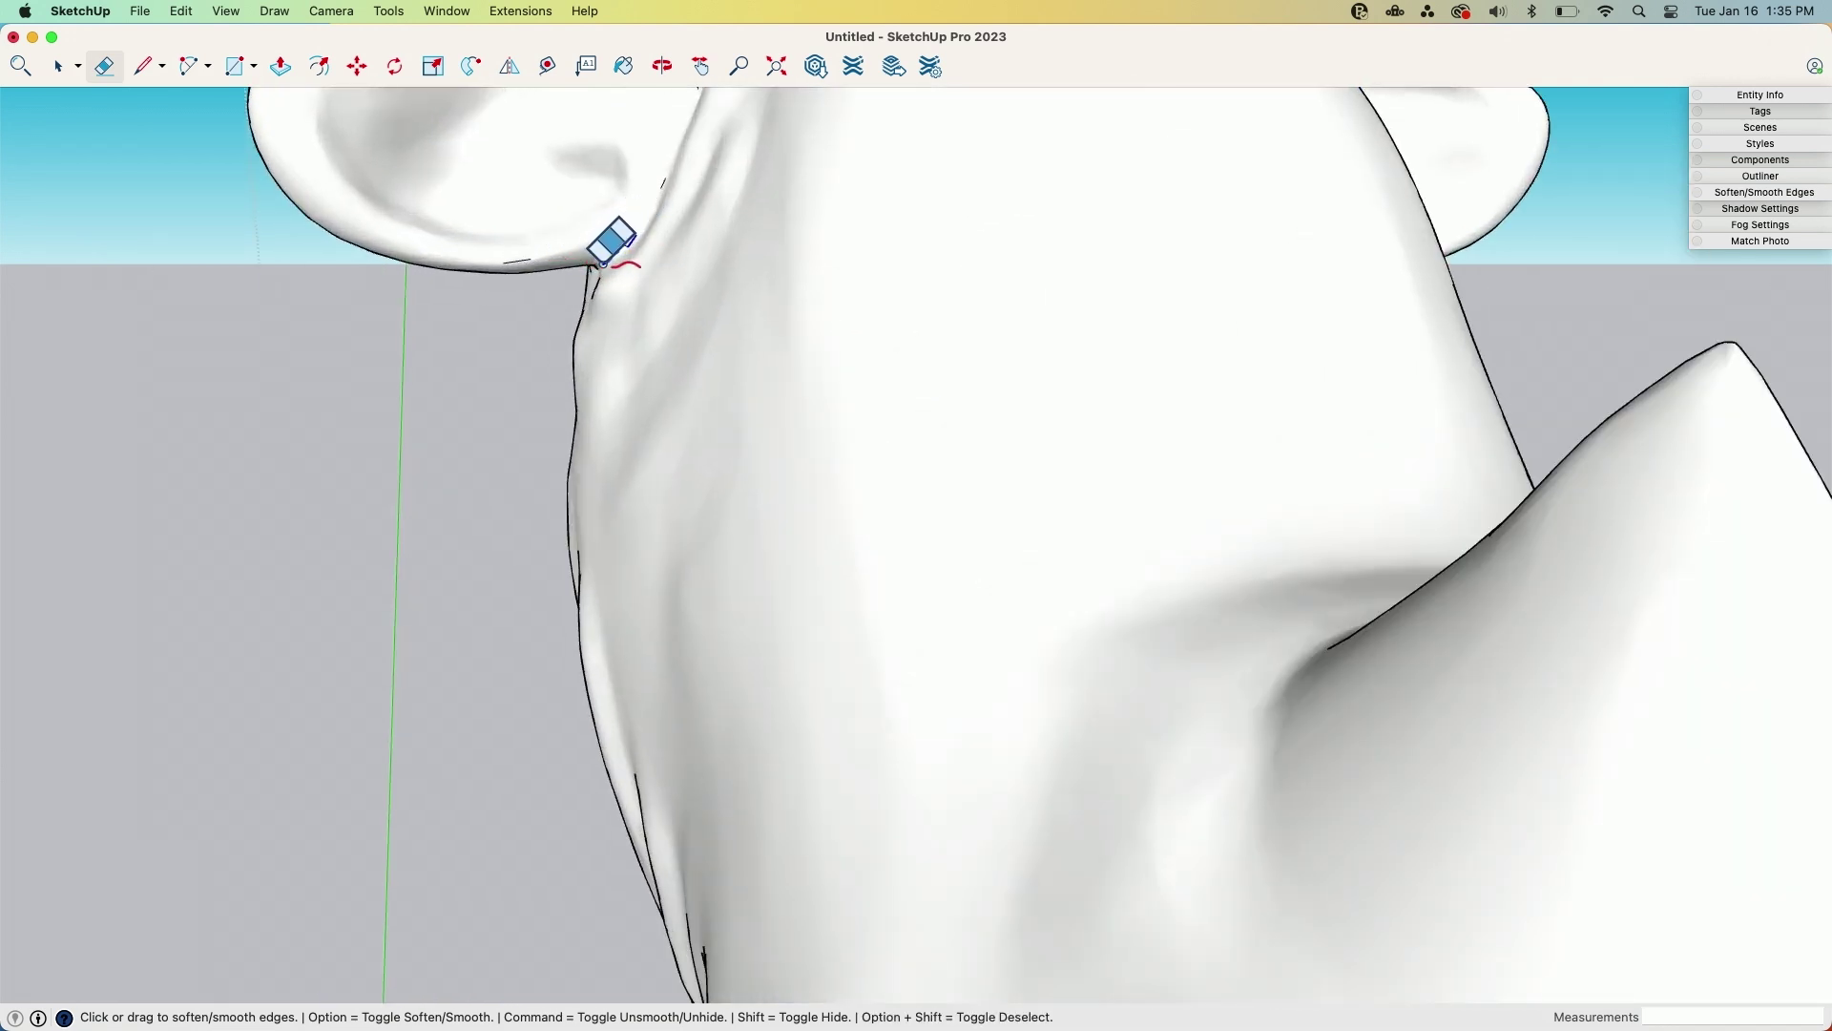
scroll(594, 267, "down", 3)
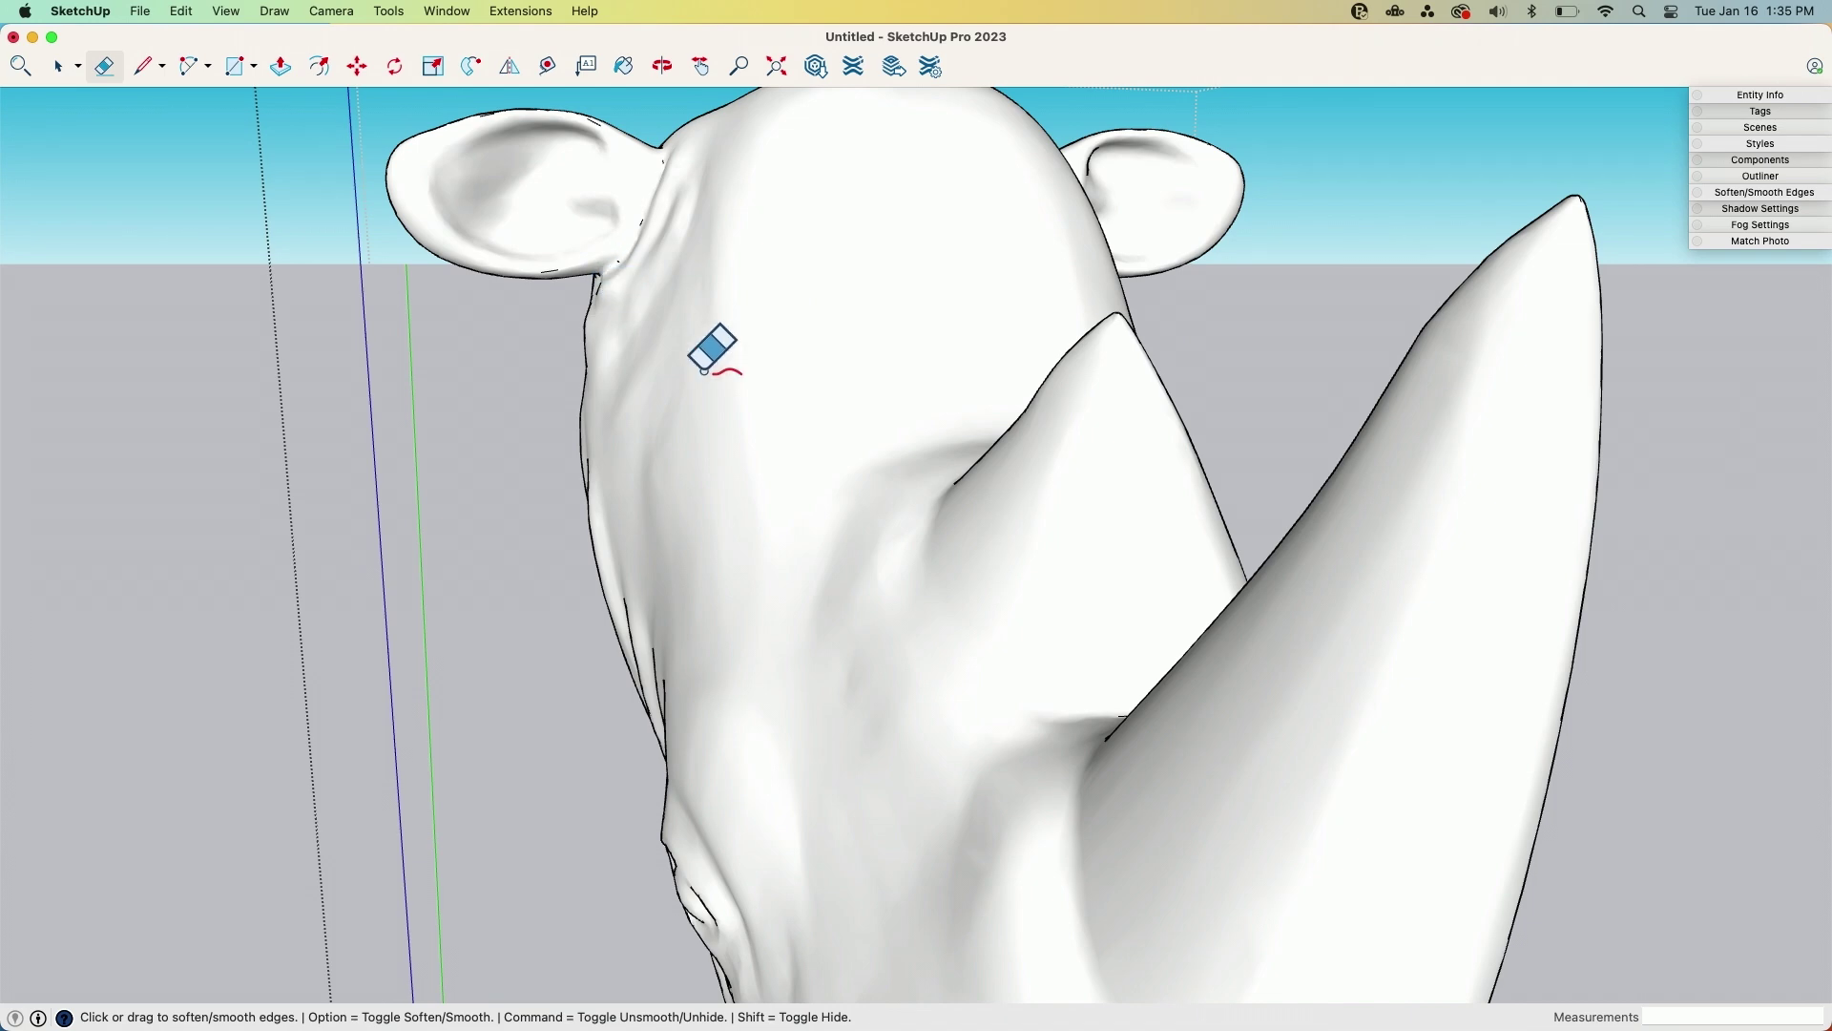
scroll(957, 512, "down", 4)
mouse_move(954, 532)
middle_mouse_down()
mouse_move(810, 564)
mouse_move(562, 509)
mouse_move(1161, 662)
mouse_move(1301, 806)
mouse_move(936, 581)
mouse_move(698, 385)
mouse_move(581, 392)
mouse_move(1240, 474)
mouse_move(912, 491)
mouse_move(1205, 477)
middle_mouse_up()
key("e")
key("space")
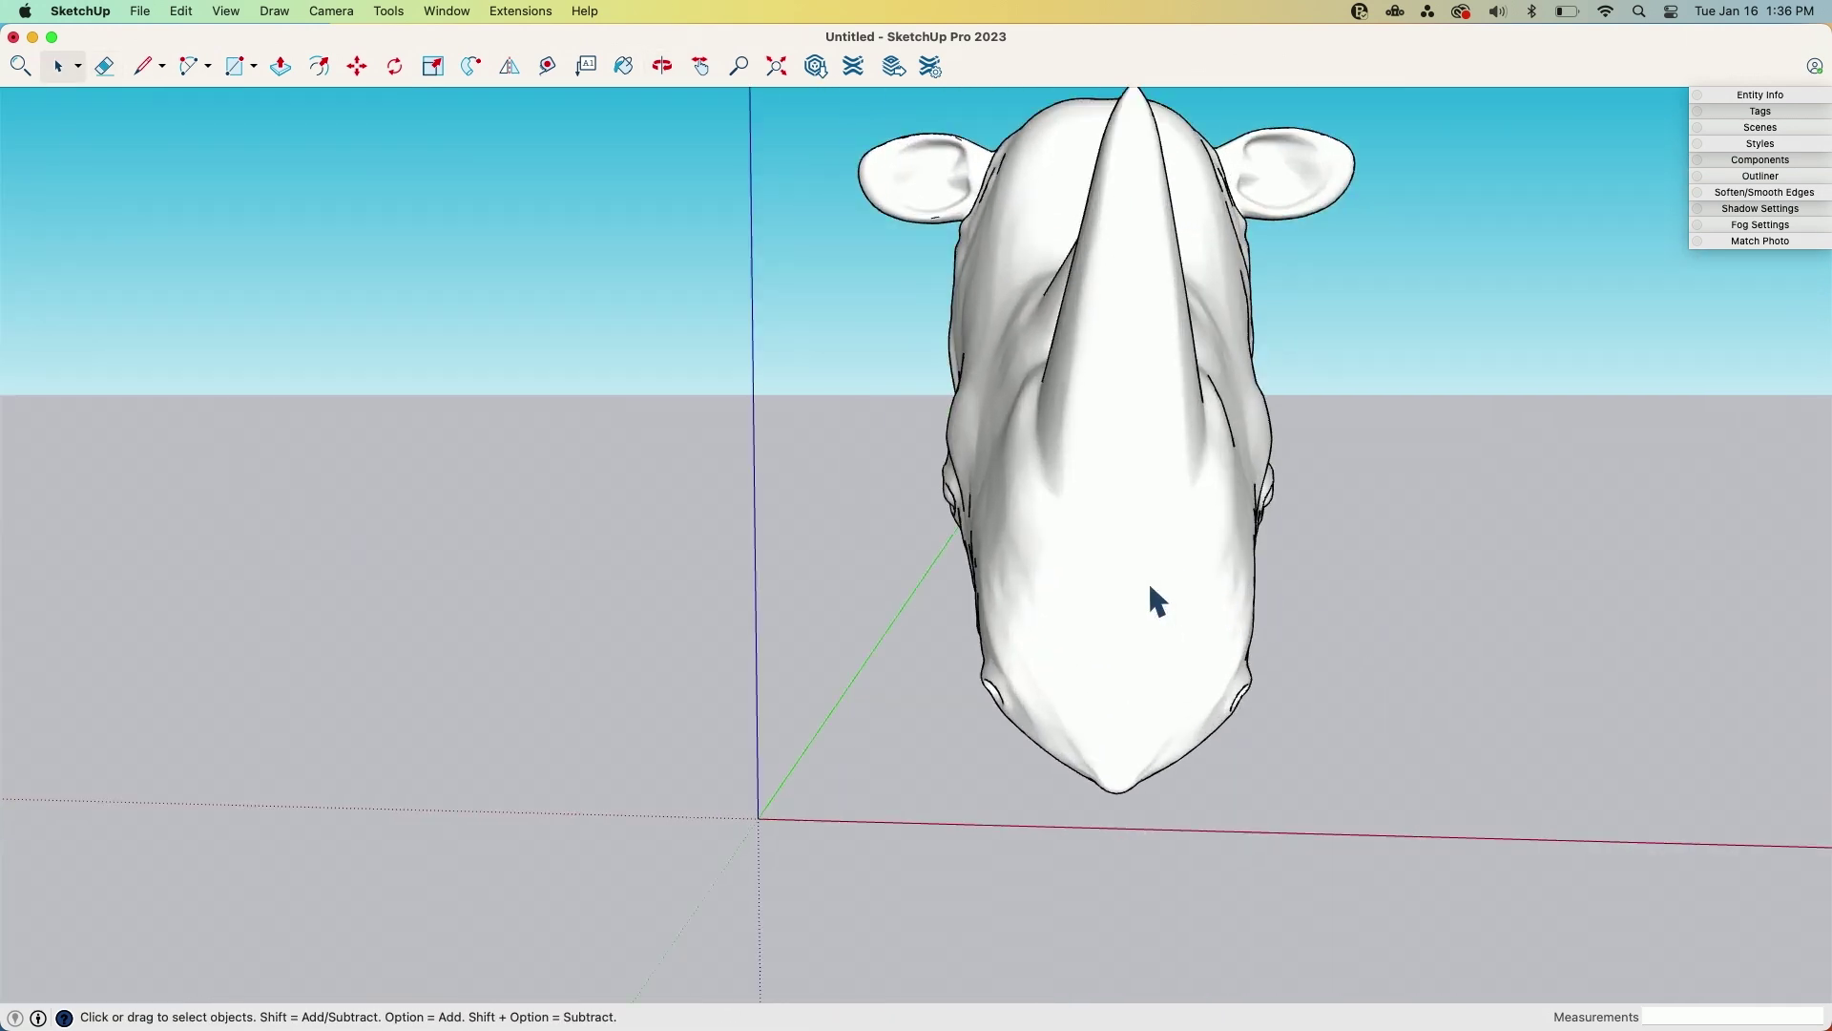
Create a new model and widen its window to fill the screen
left_click(143, 12)
left_click(156, 37)
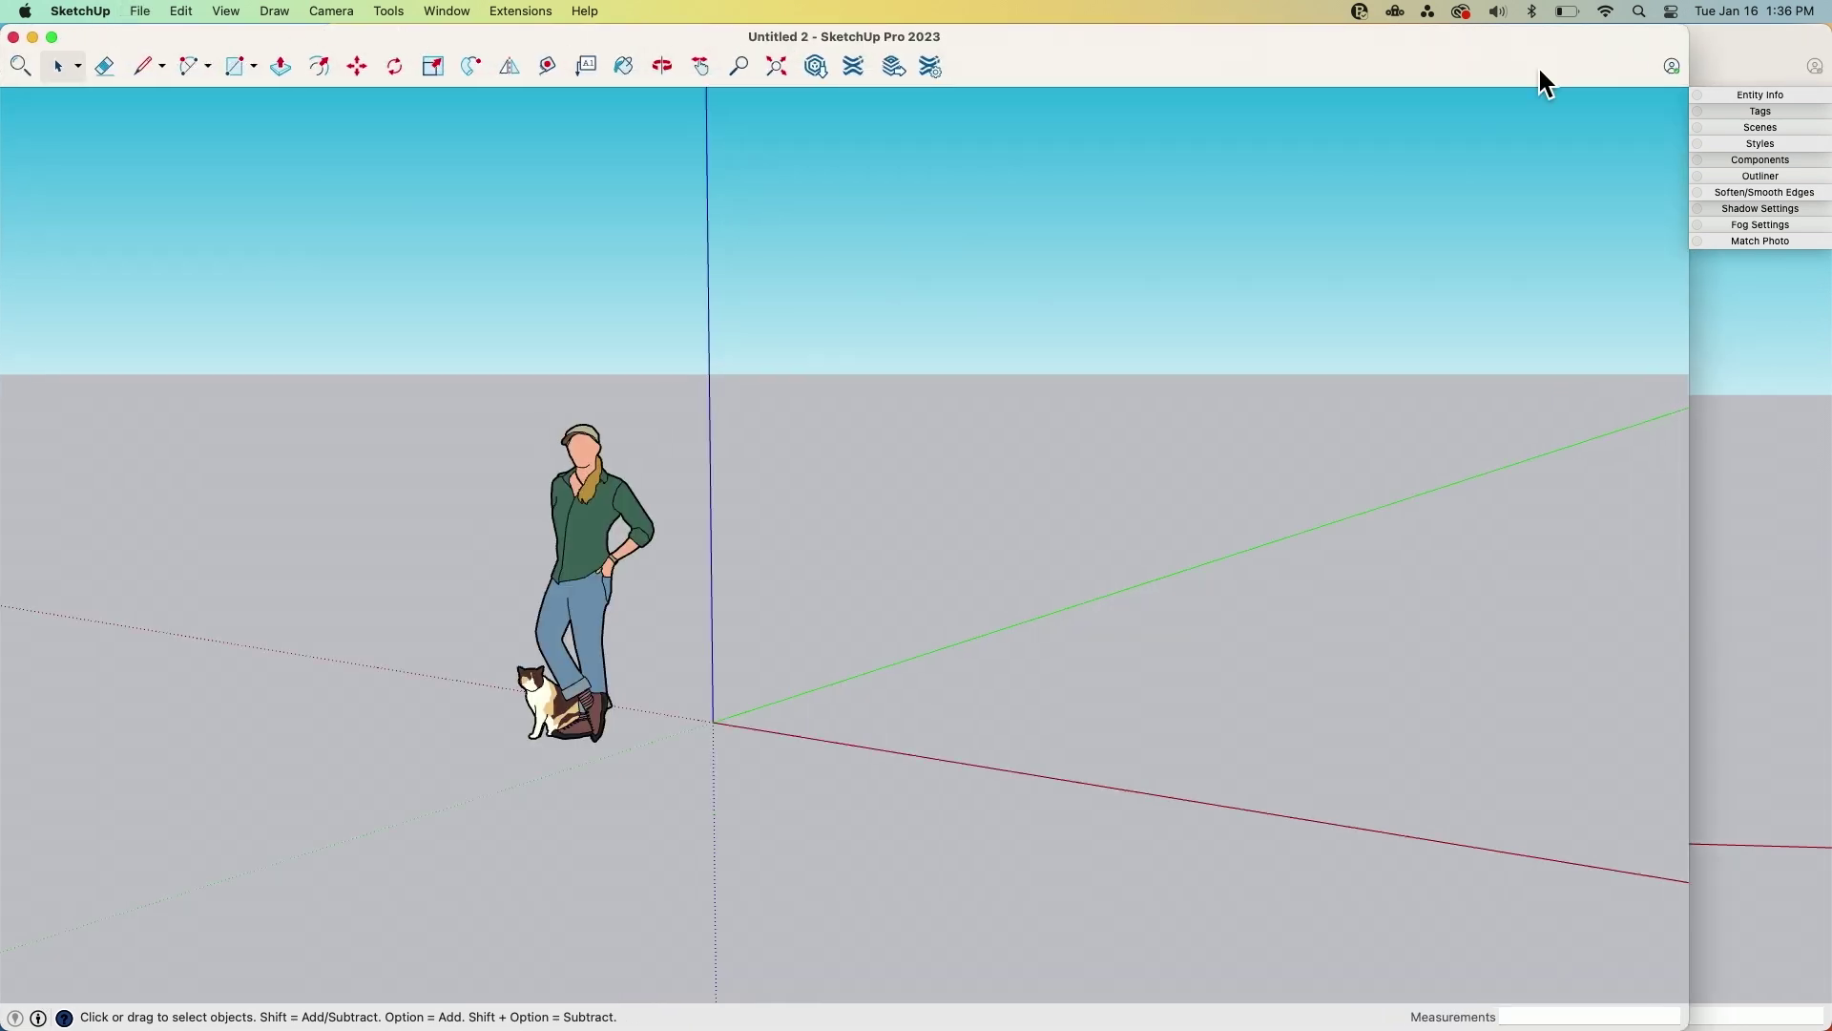
left_click_drag(1692, 41, 1824, 46)
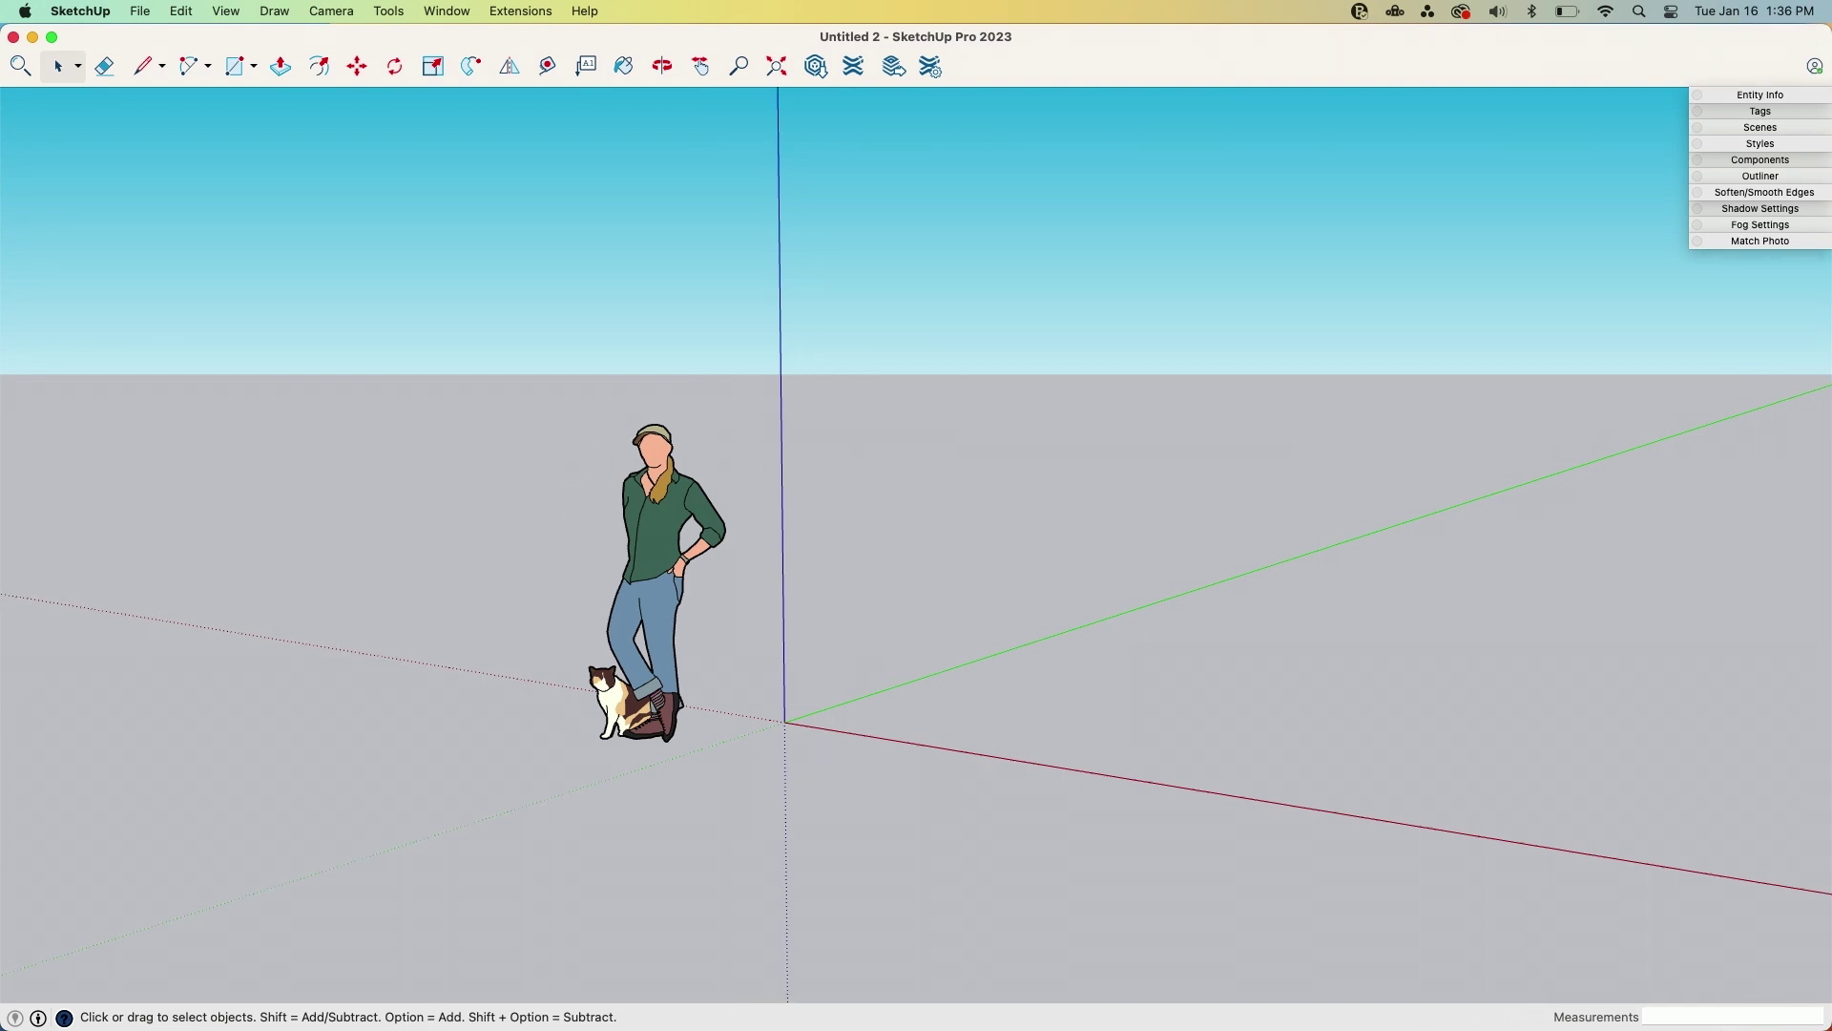
Import RhinoHeadSmall.stl from the Desktop into the new model
left_click(141, 11)
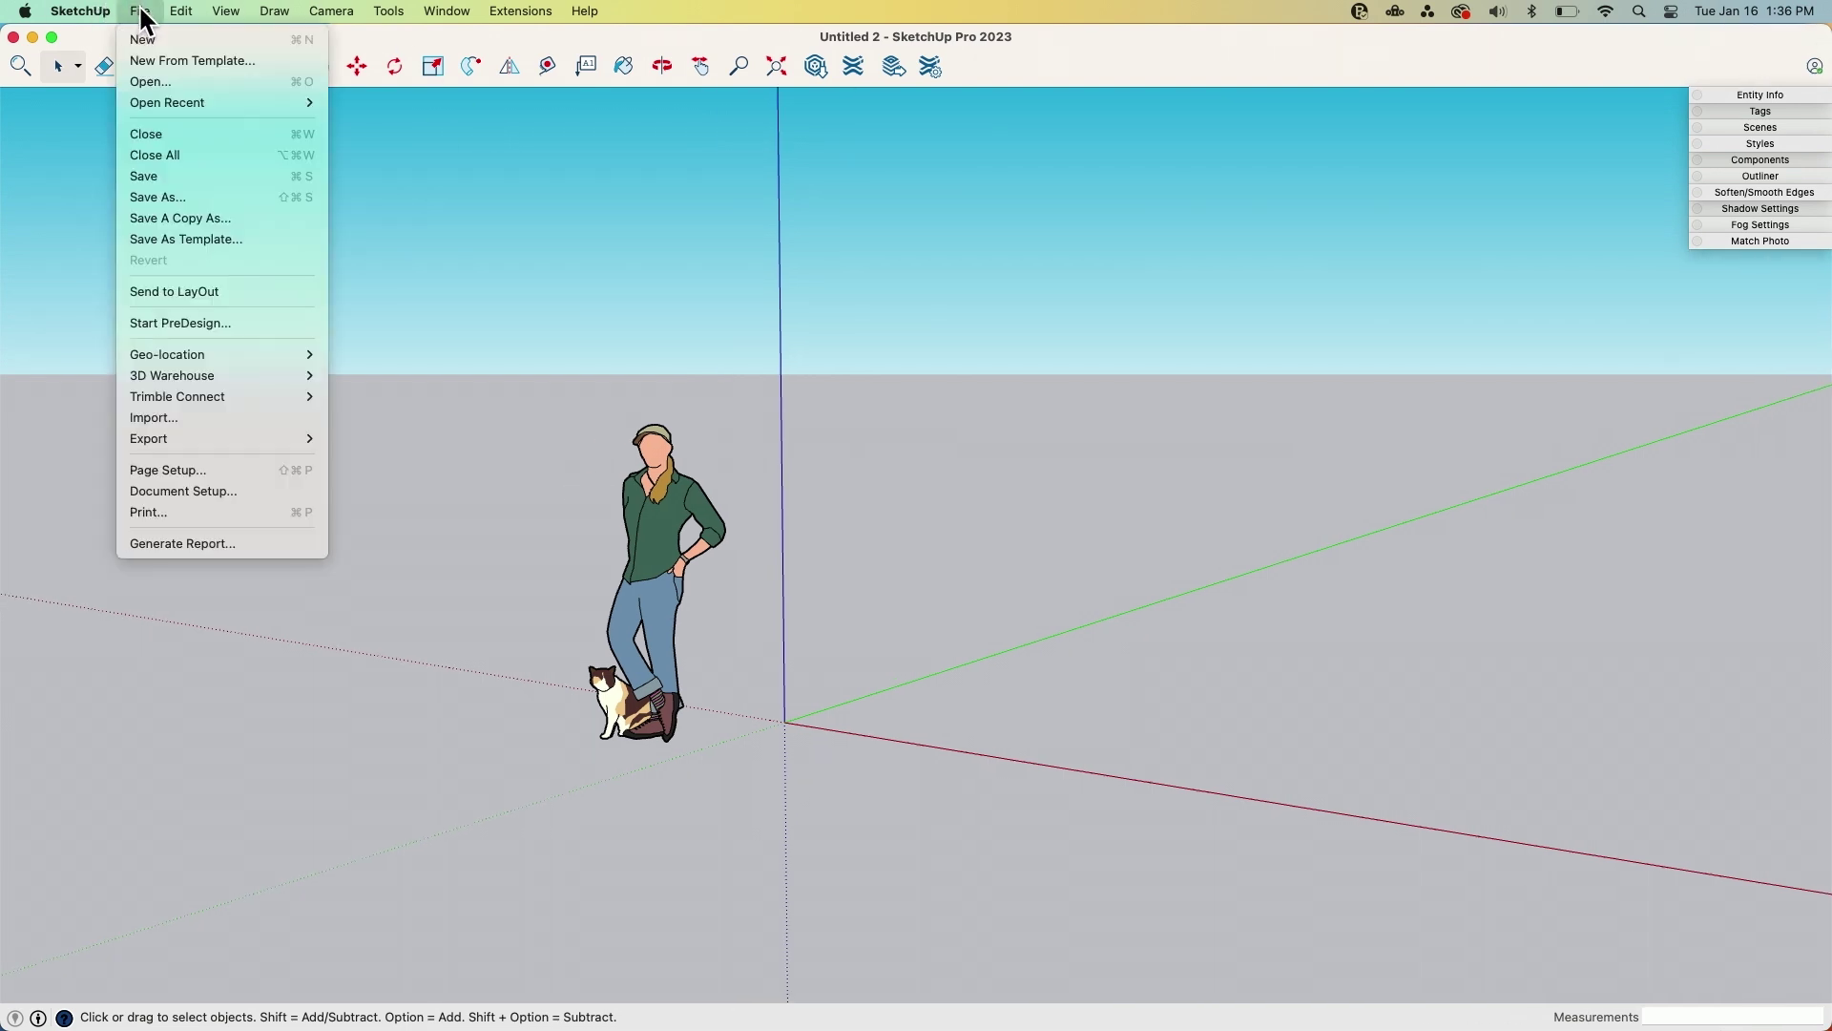
left_click(185, 417)
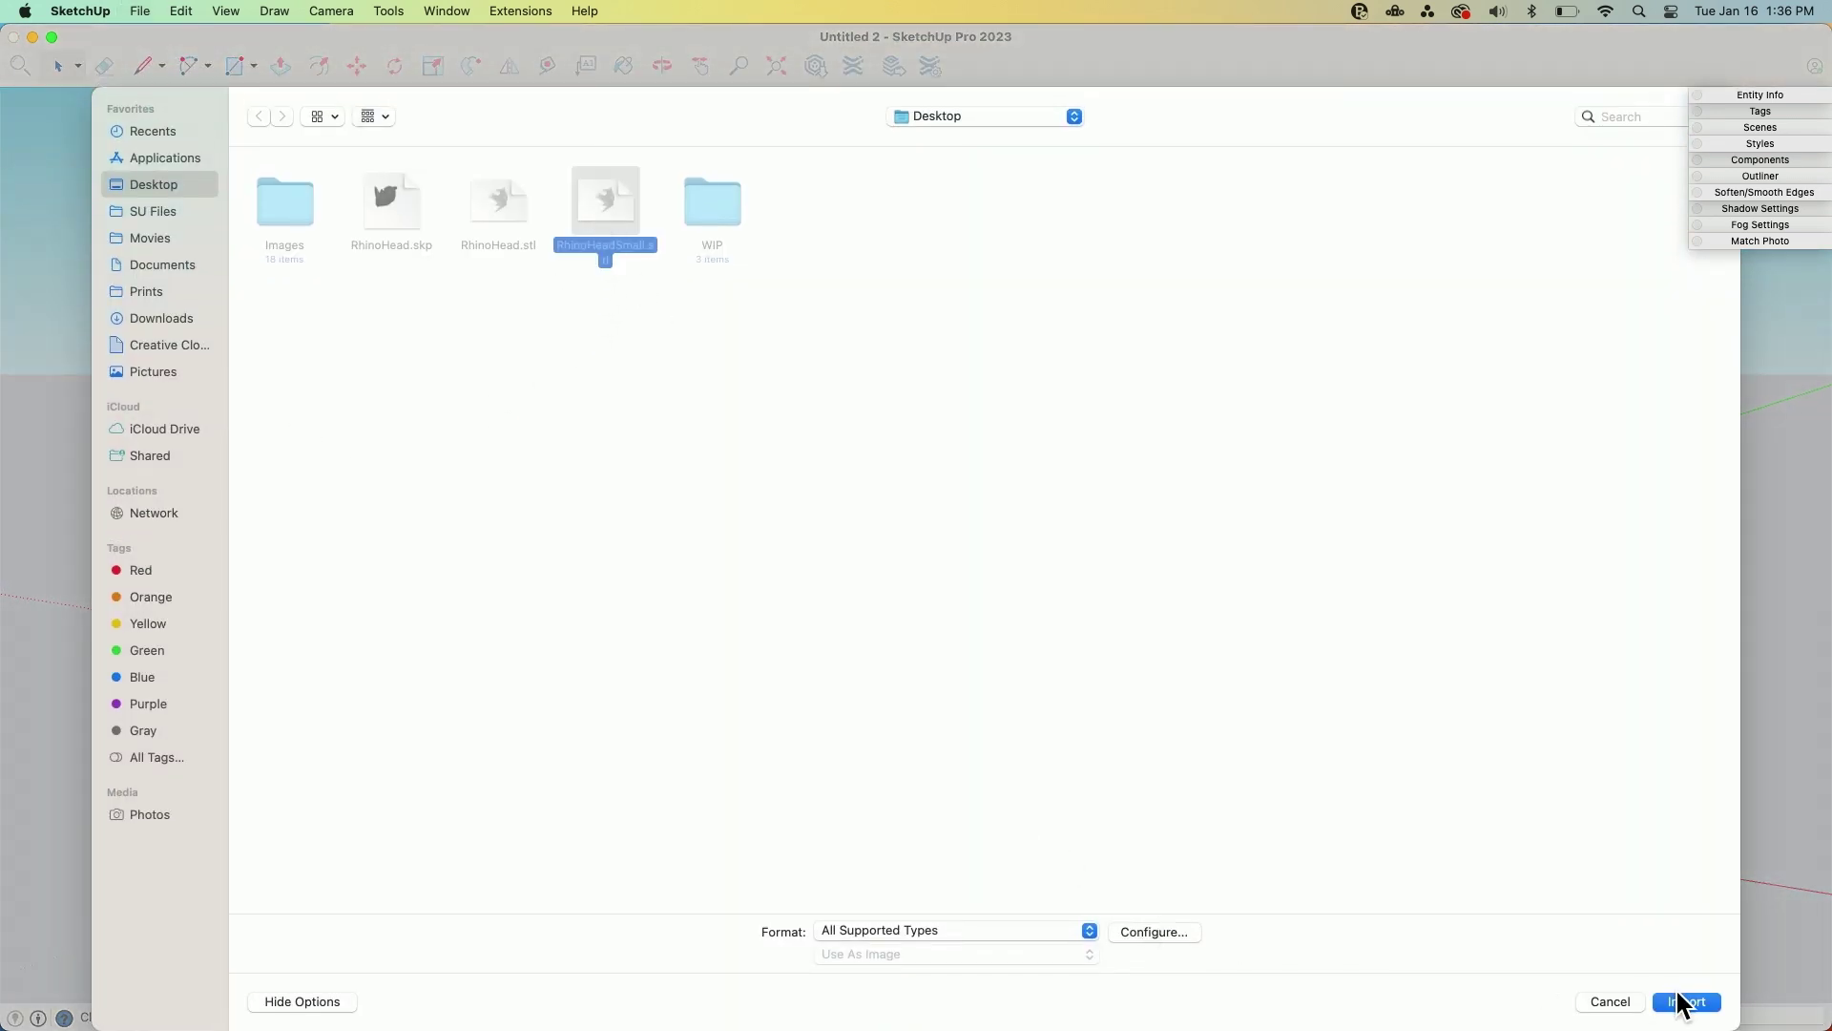
left_click(1687, 1001)
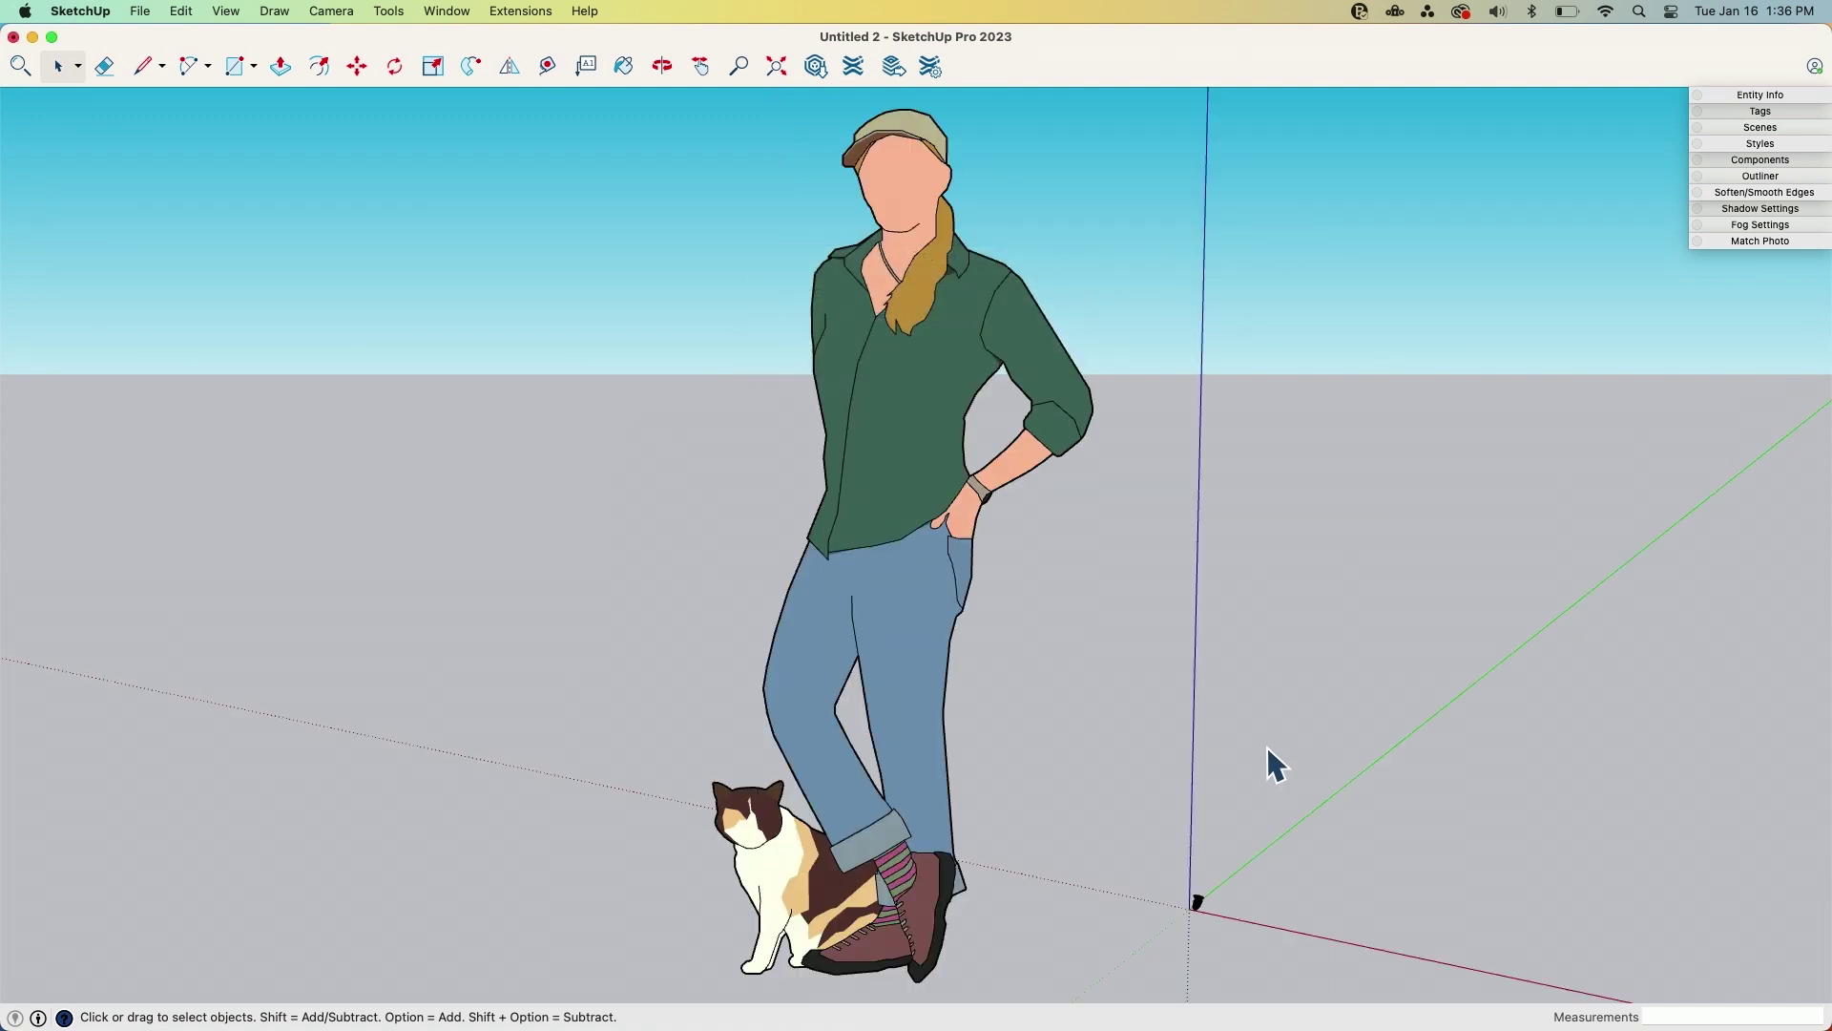
Locate the tiny imported rhino head near the origin and examine its overall mesh
scroll(1208, 917, "up", 10)
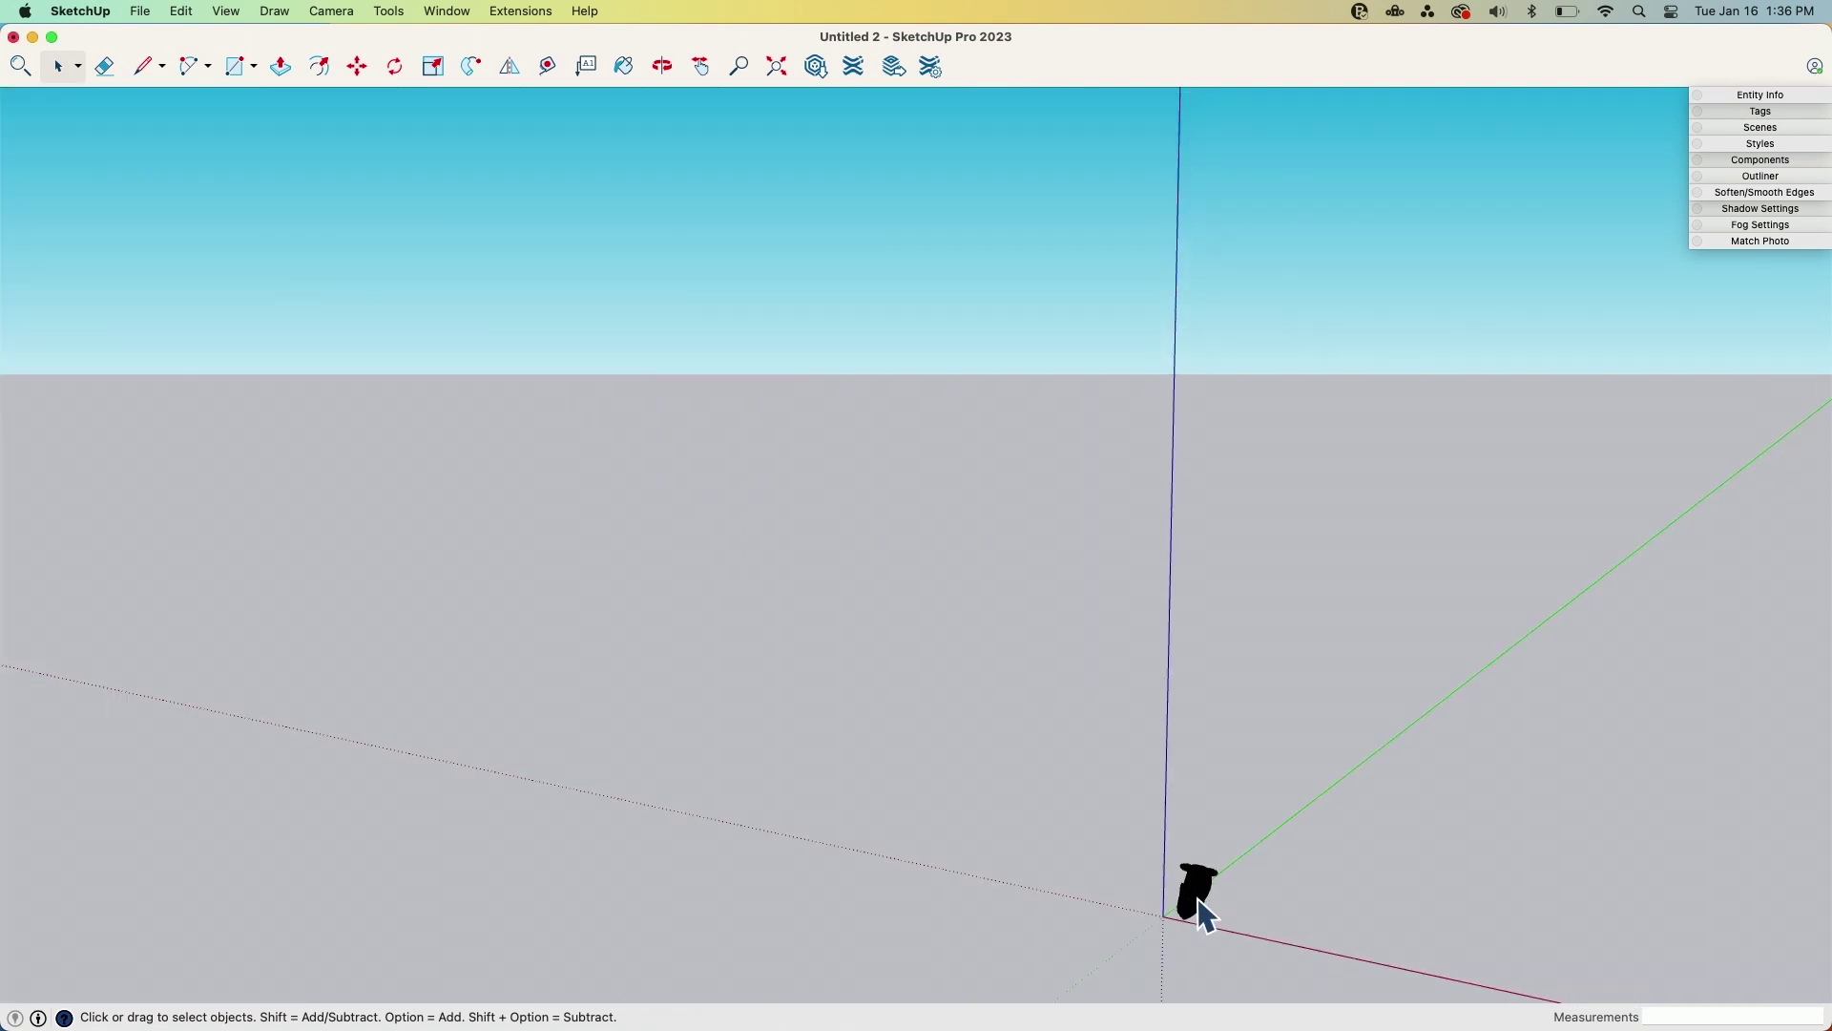
scroll(1209, 917, "up", 15)
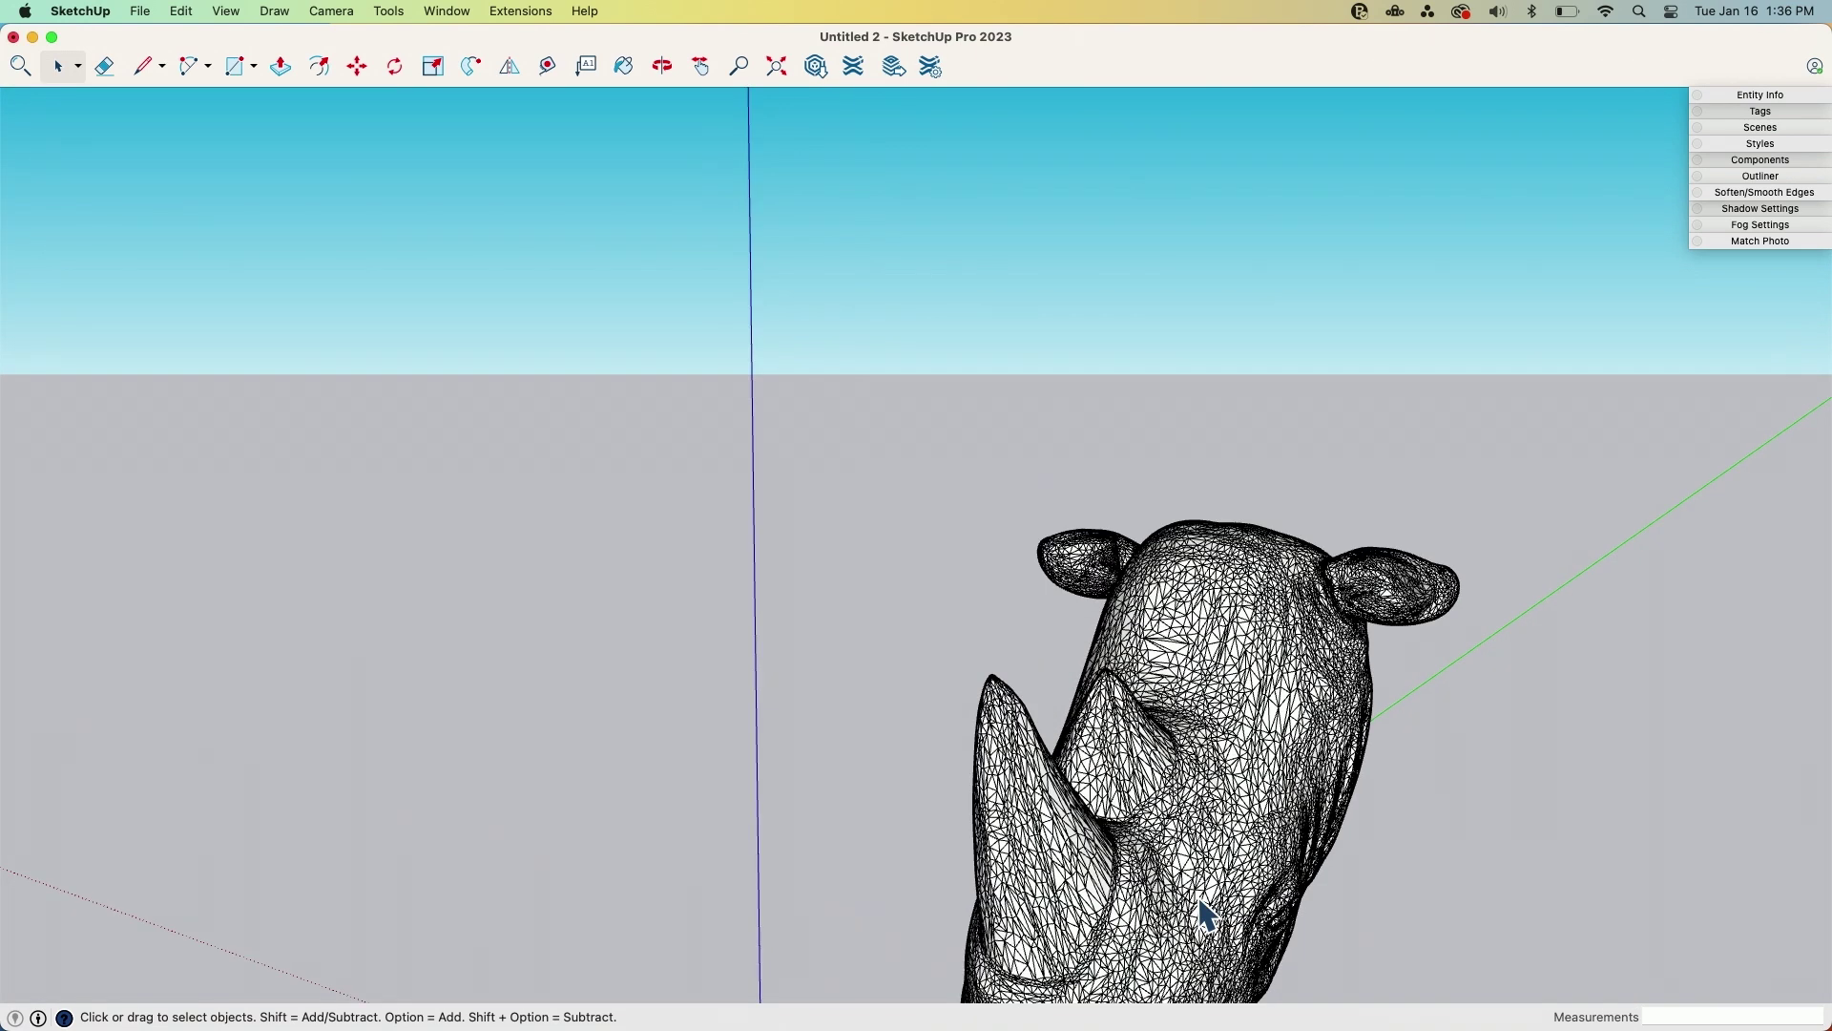
scroll(1193, 912, "up", 5)
scroll(1050, 916, "down", 8)
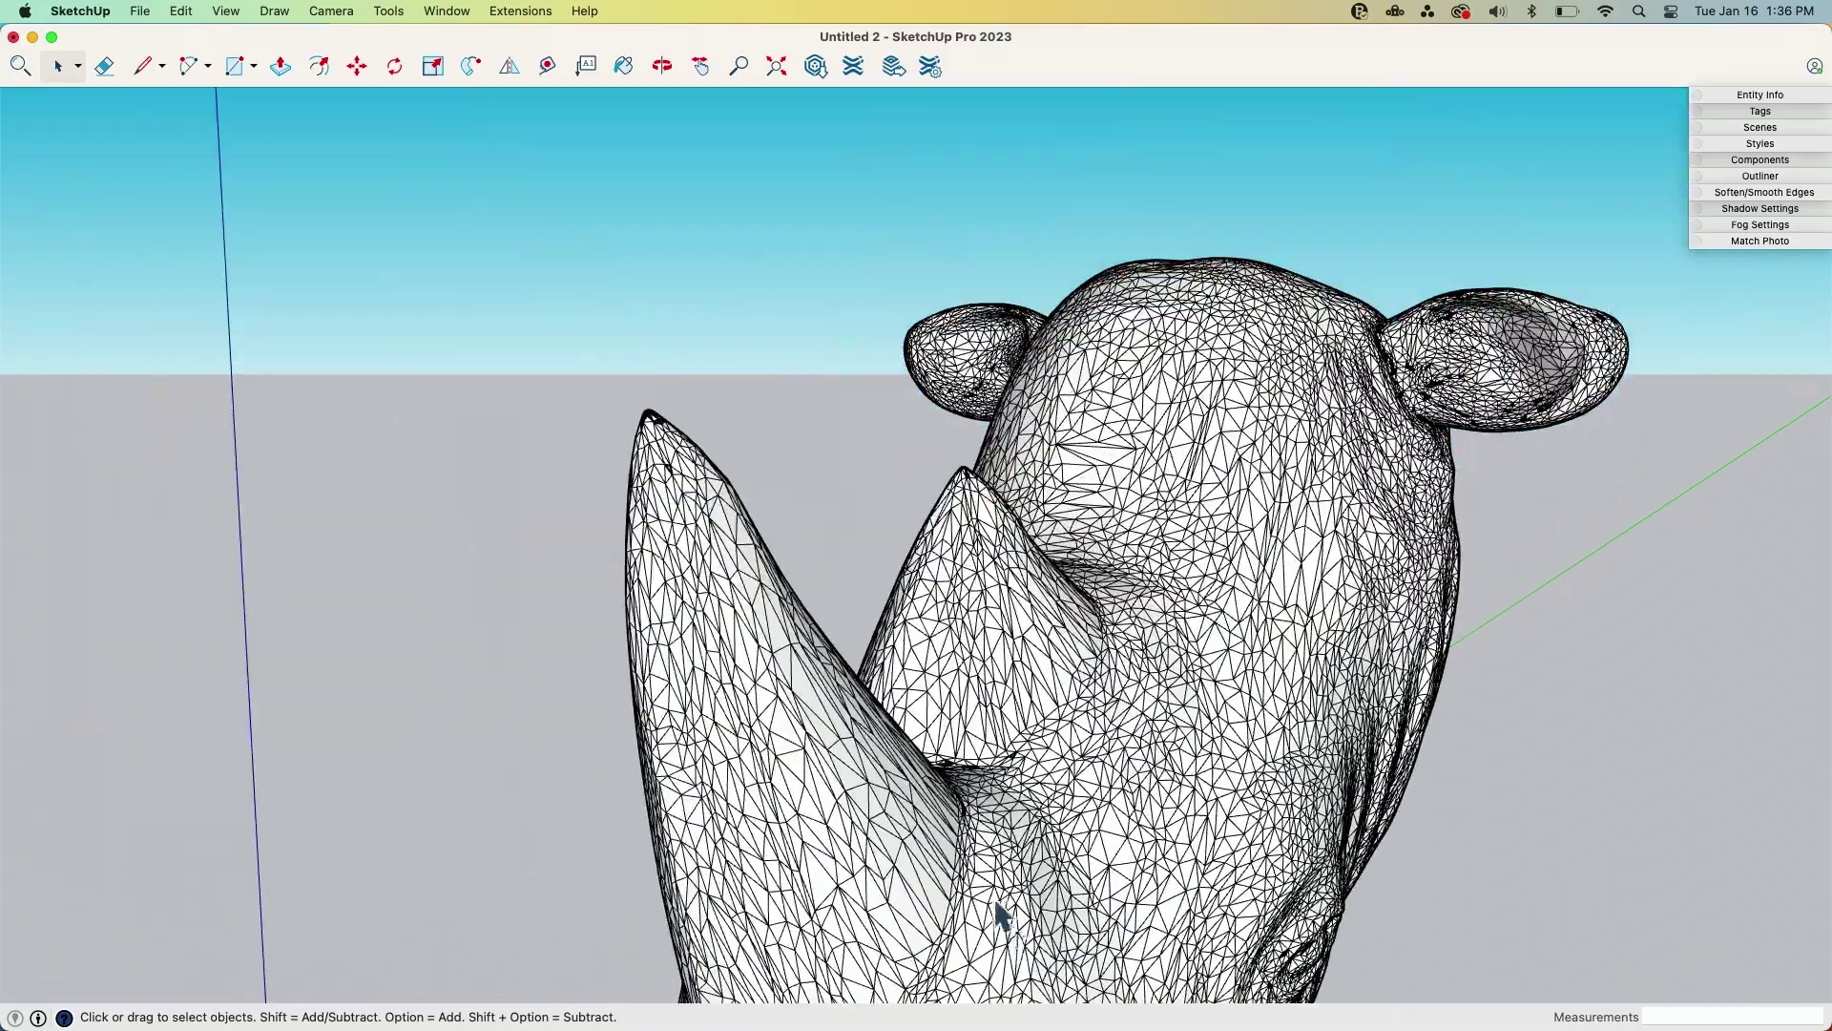
middle_click_drag(1386, 606, 1651, 377)
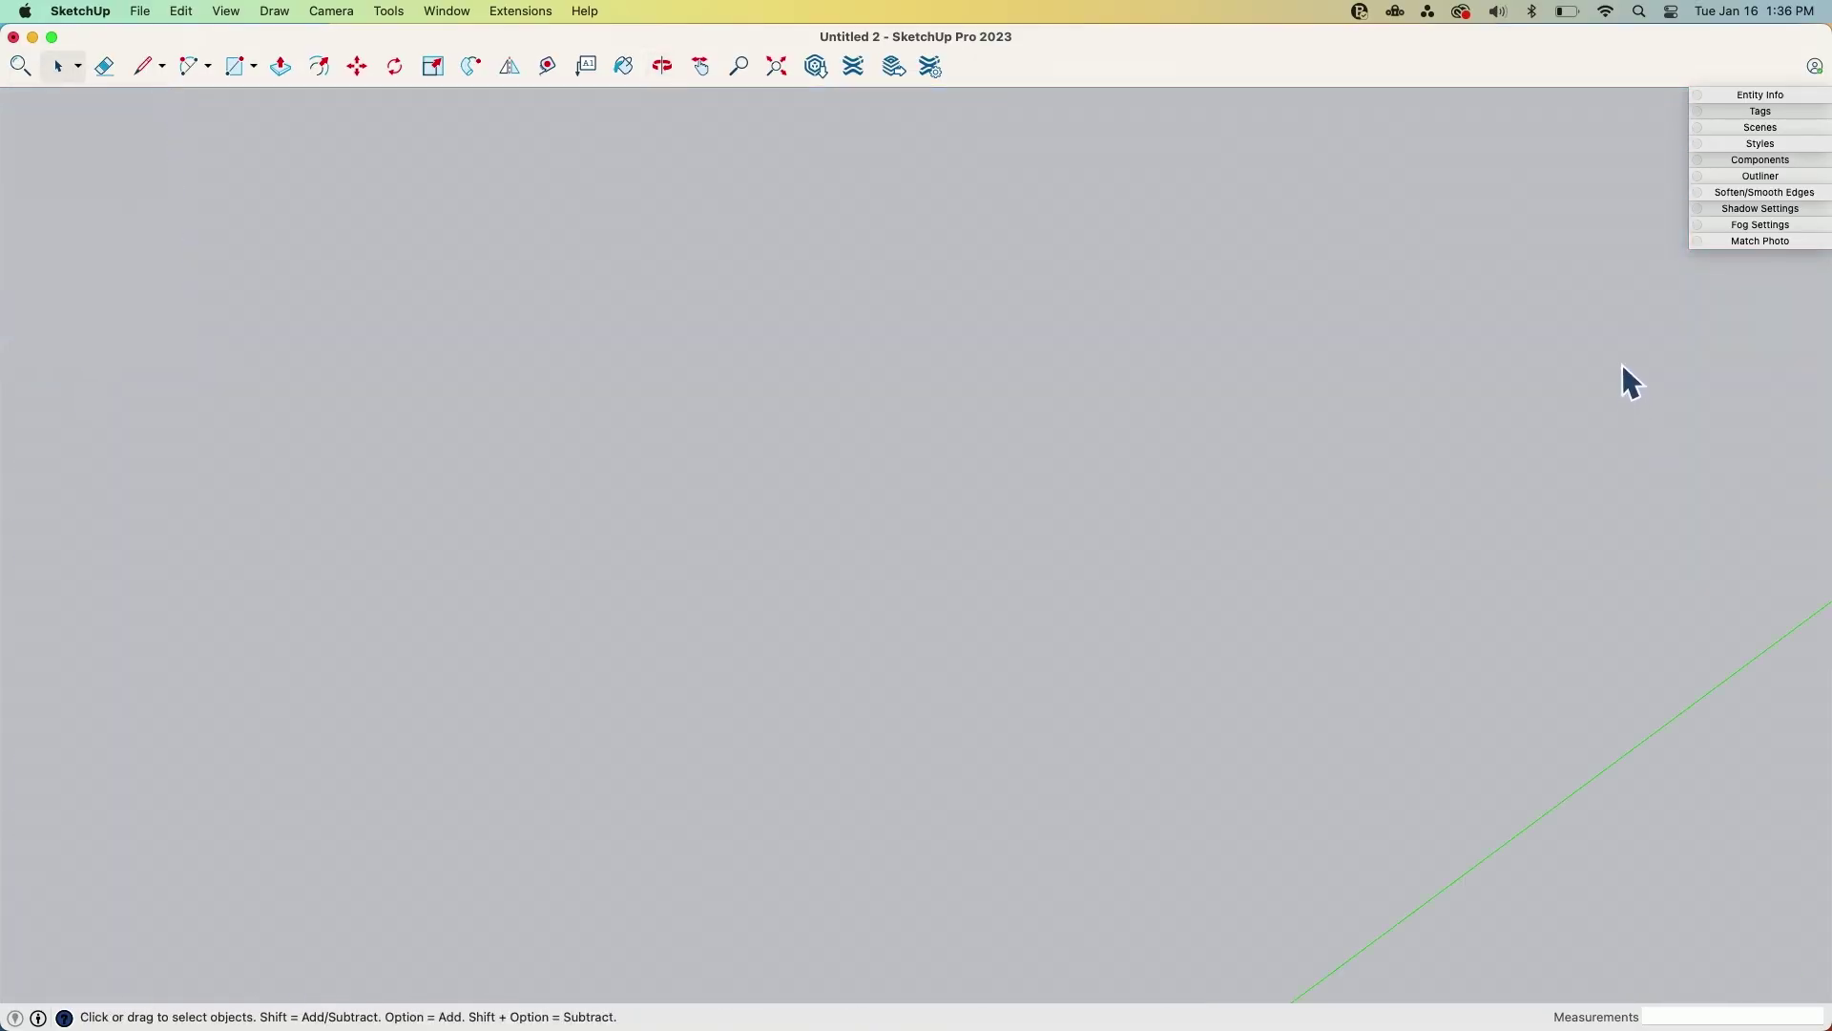
scroll(1518, 391, "down", 10)
scroll(1519, 390, "up", 3)
Inspect the small head's ear, inner ear and ear base for missing faces in the mesh
scroll(1524, 396, "up", 10)
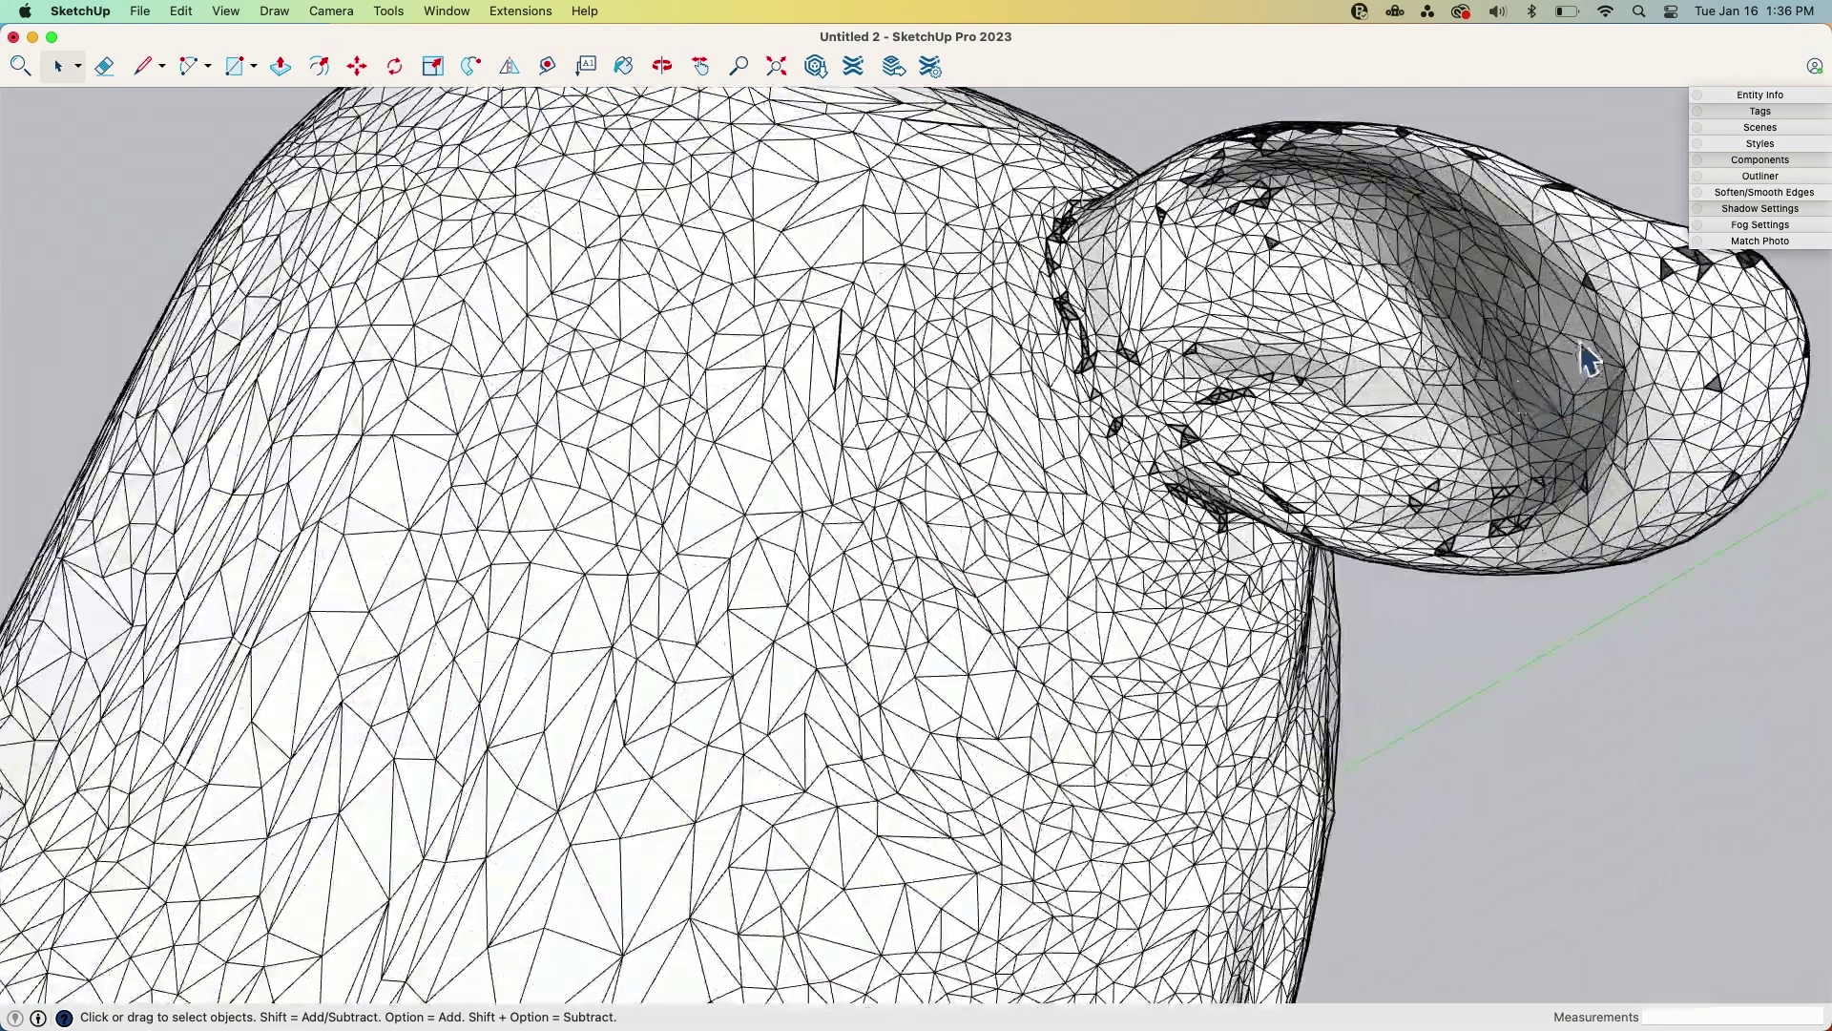
middle_click_drag(1581, 345, 1079, 379)
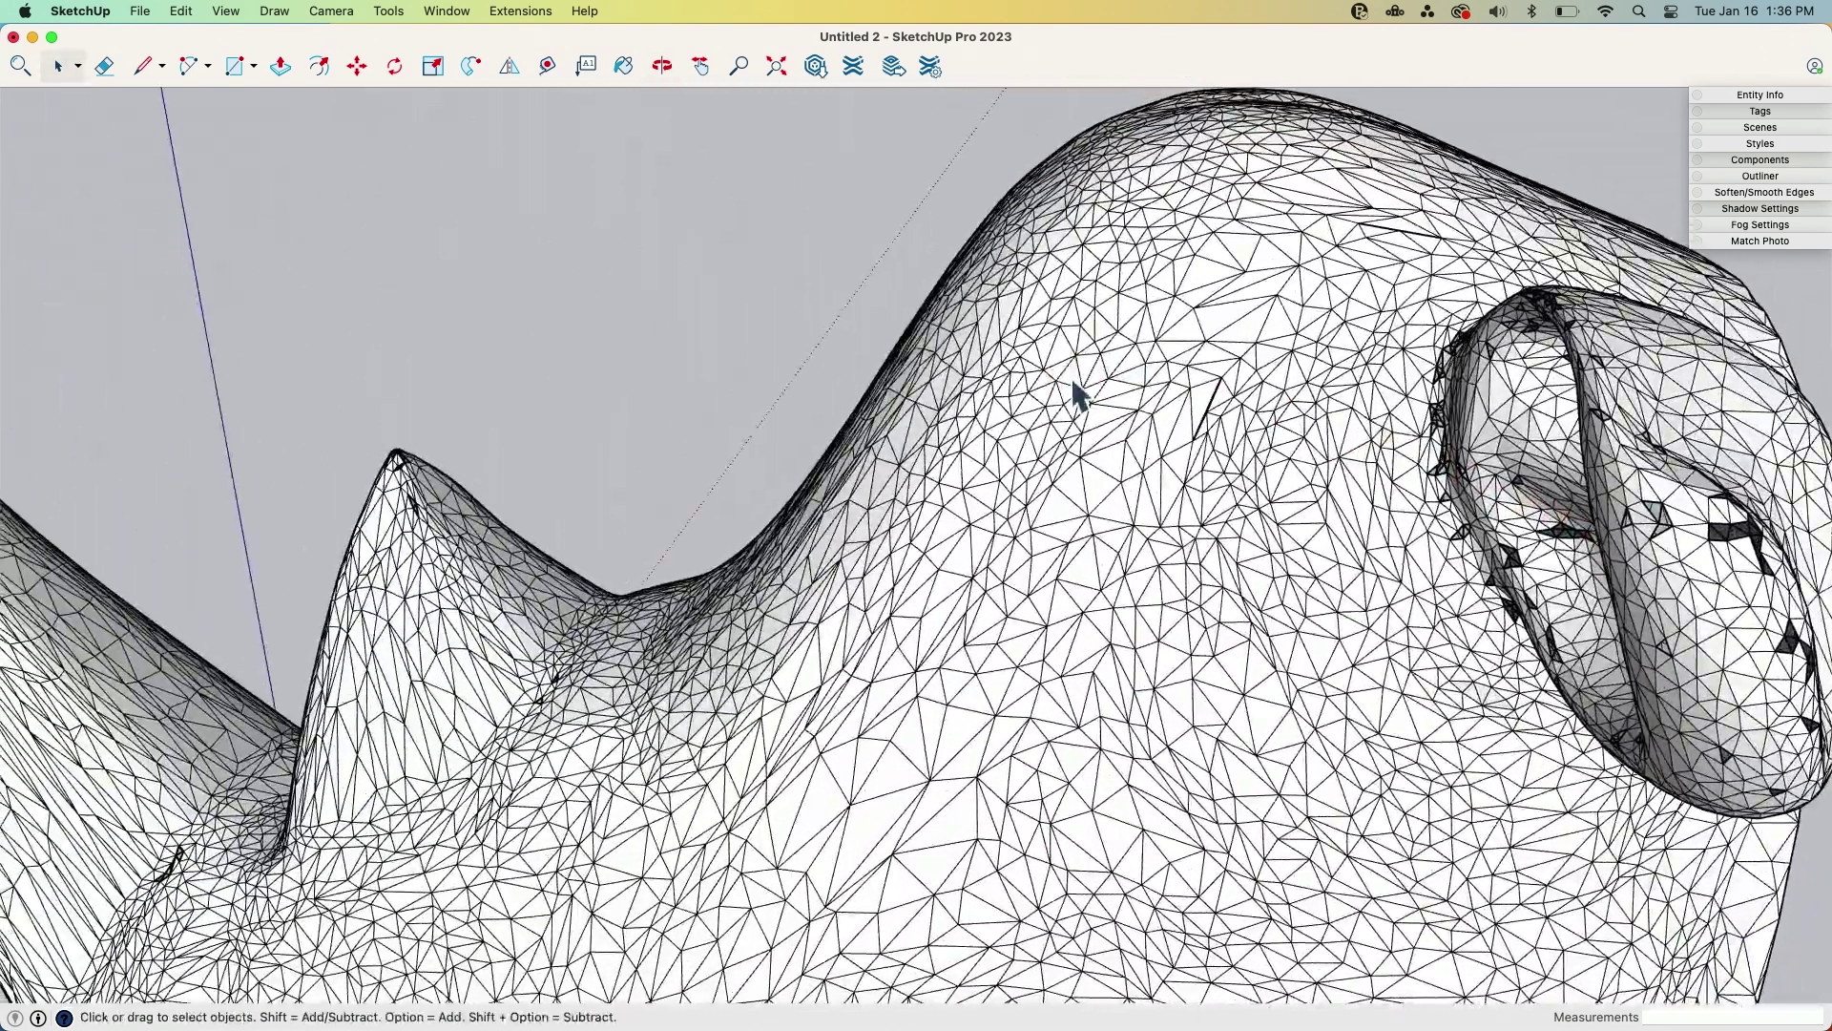
scroll(1079, 393, "down", 5)
middle_click_drag(1528, 563, 945, 535)
scroll(1202, 439, "up", 5)
scroll(951, 672, "down", 2)
scroll(951, 673, "down", 2)
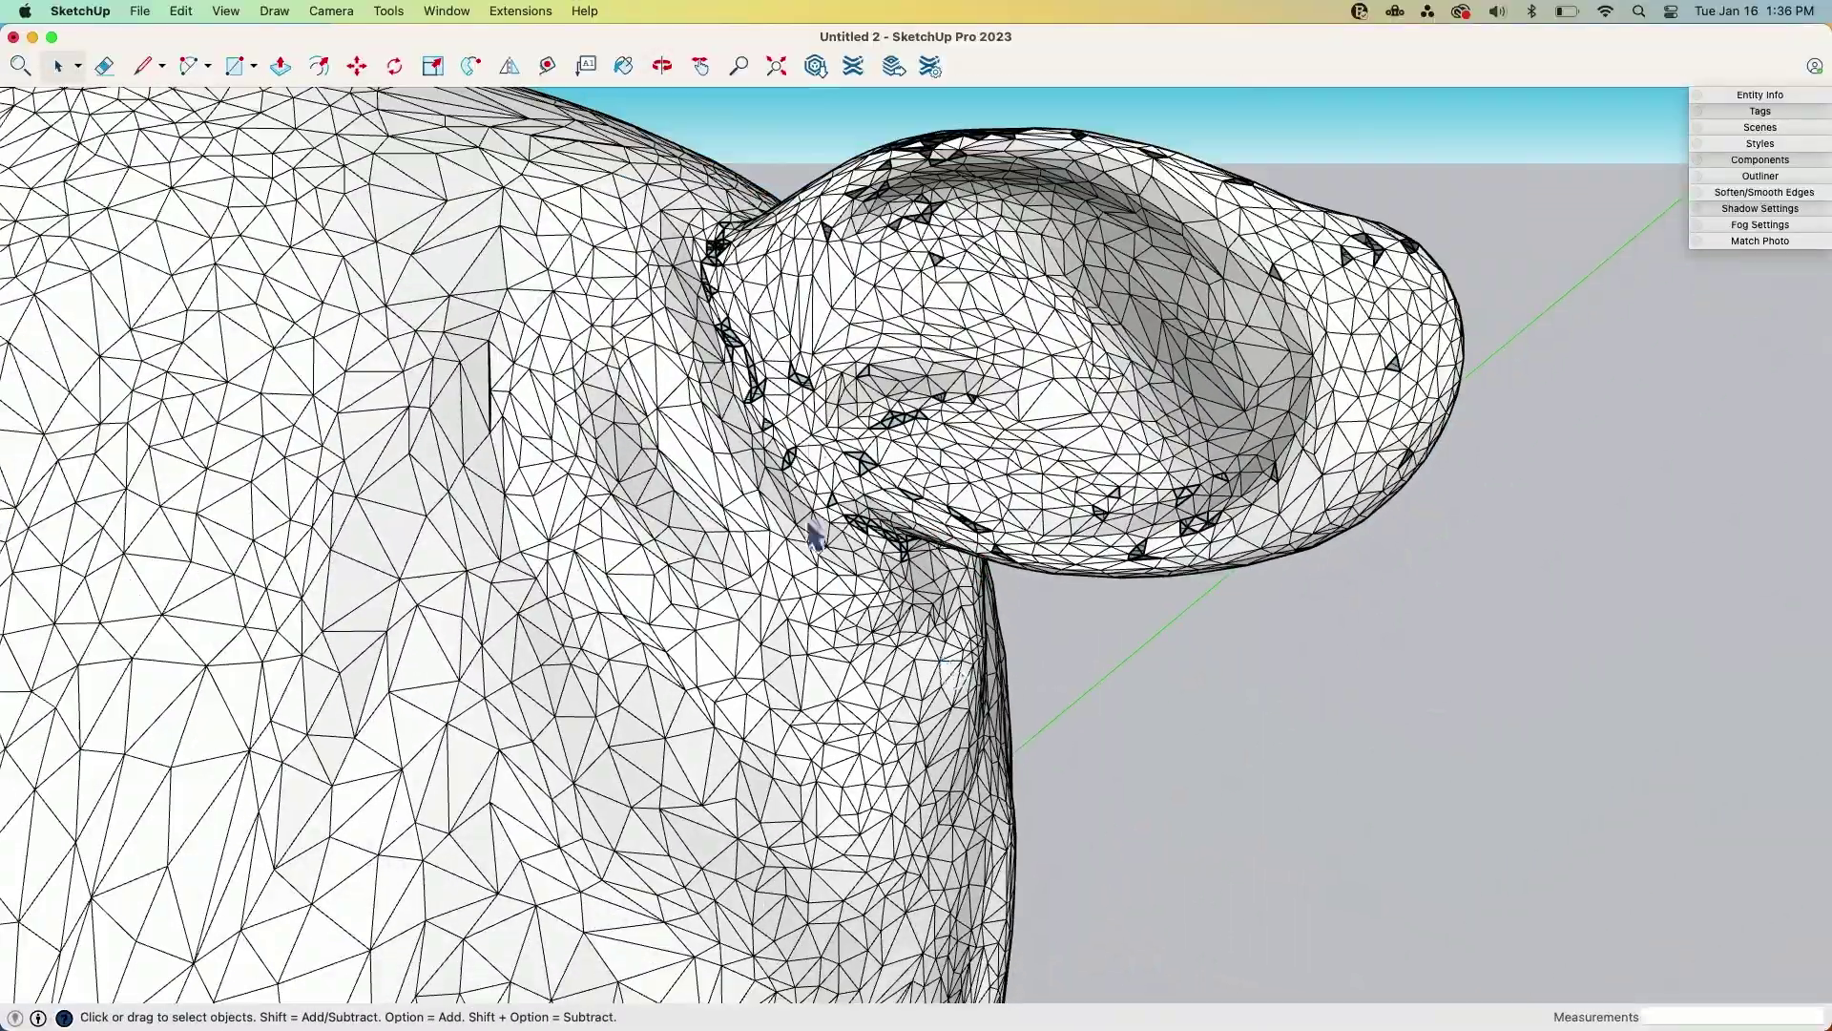
scroll(683, 263, "up", 3)
middle_click_drag(757, 267, 740, 443)
scroll(701, 232, "up", 3)
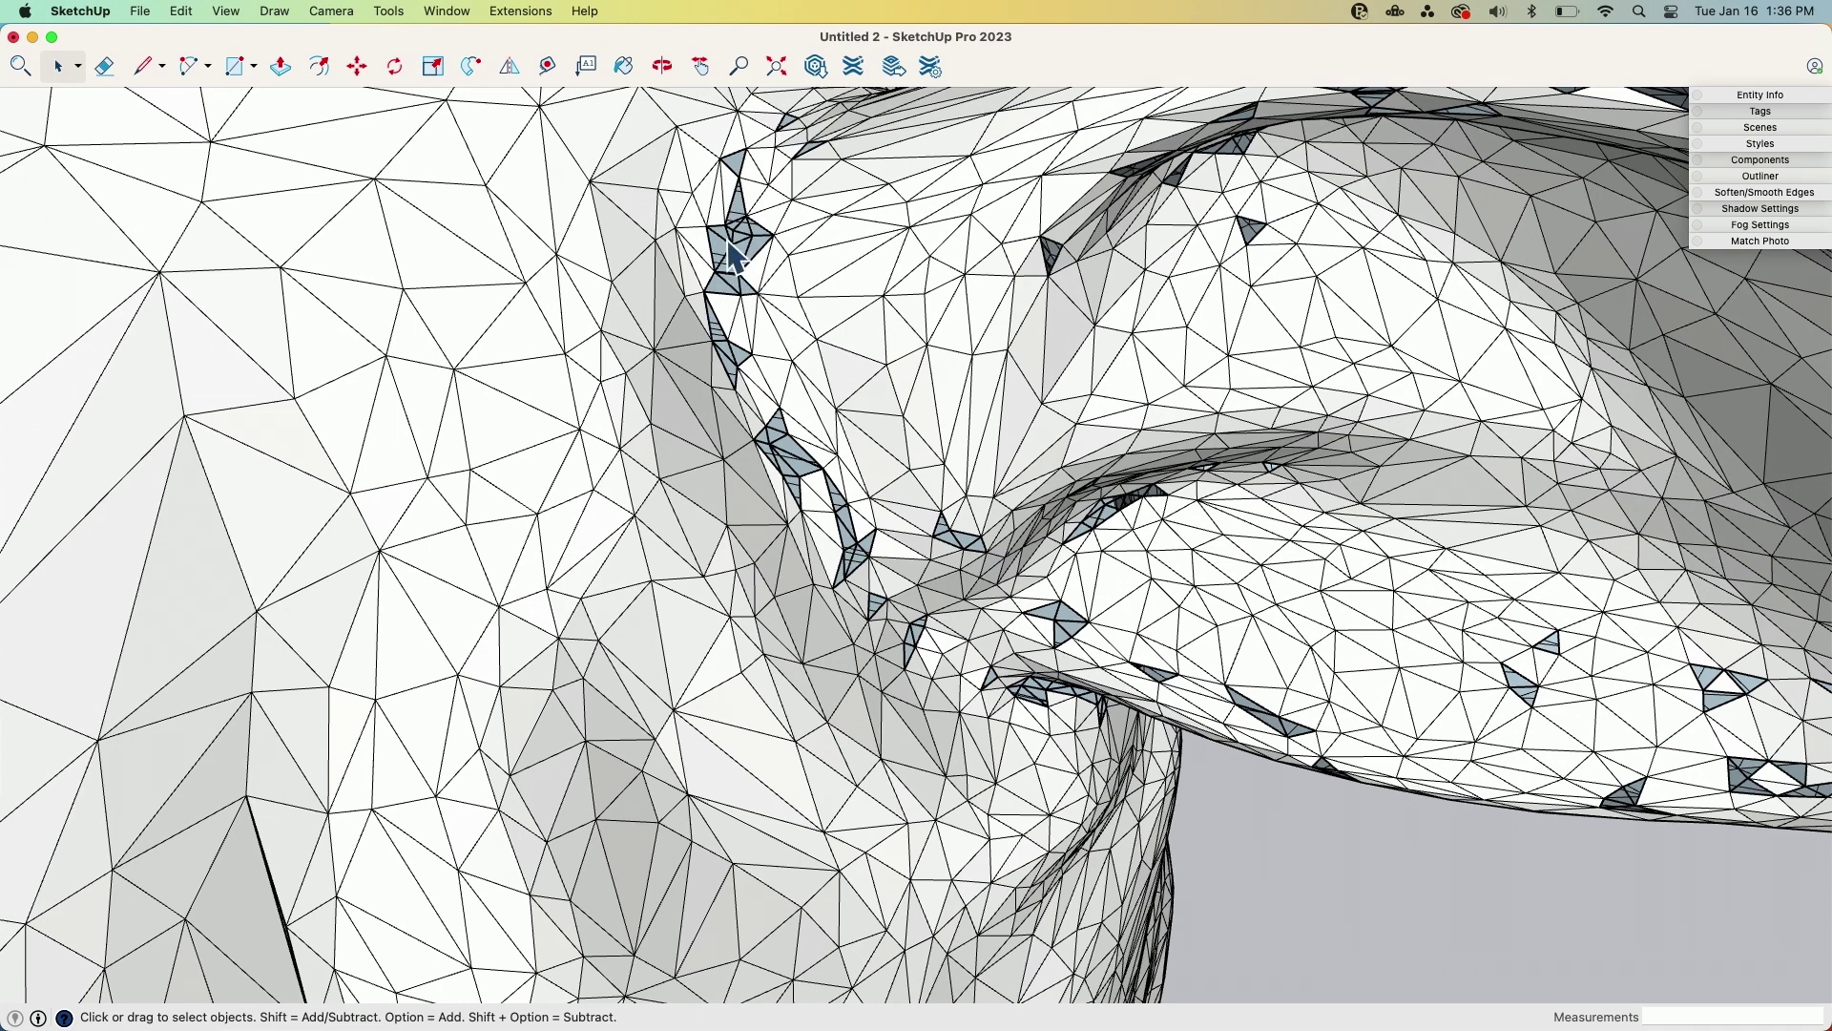
scroll(735, 255, "up", 3)
key("l")
left_click(691, 217)
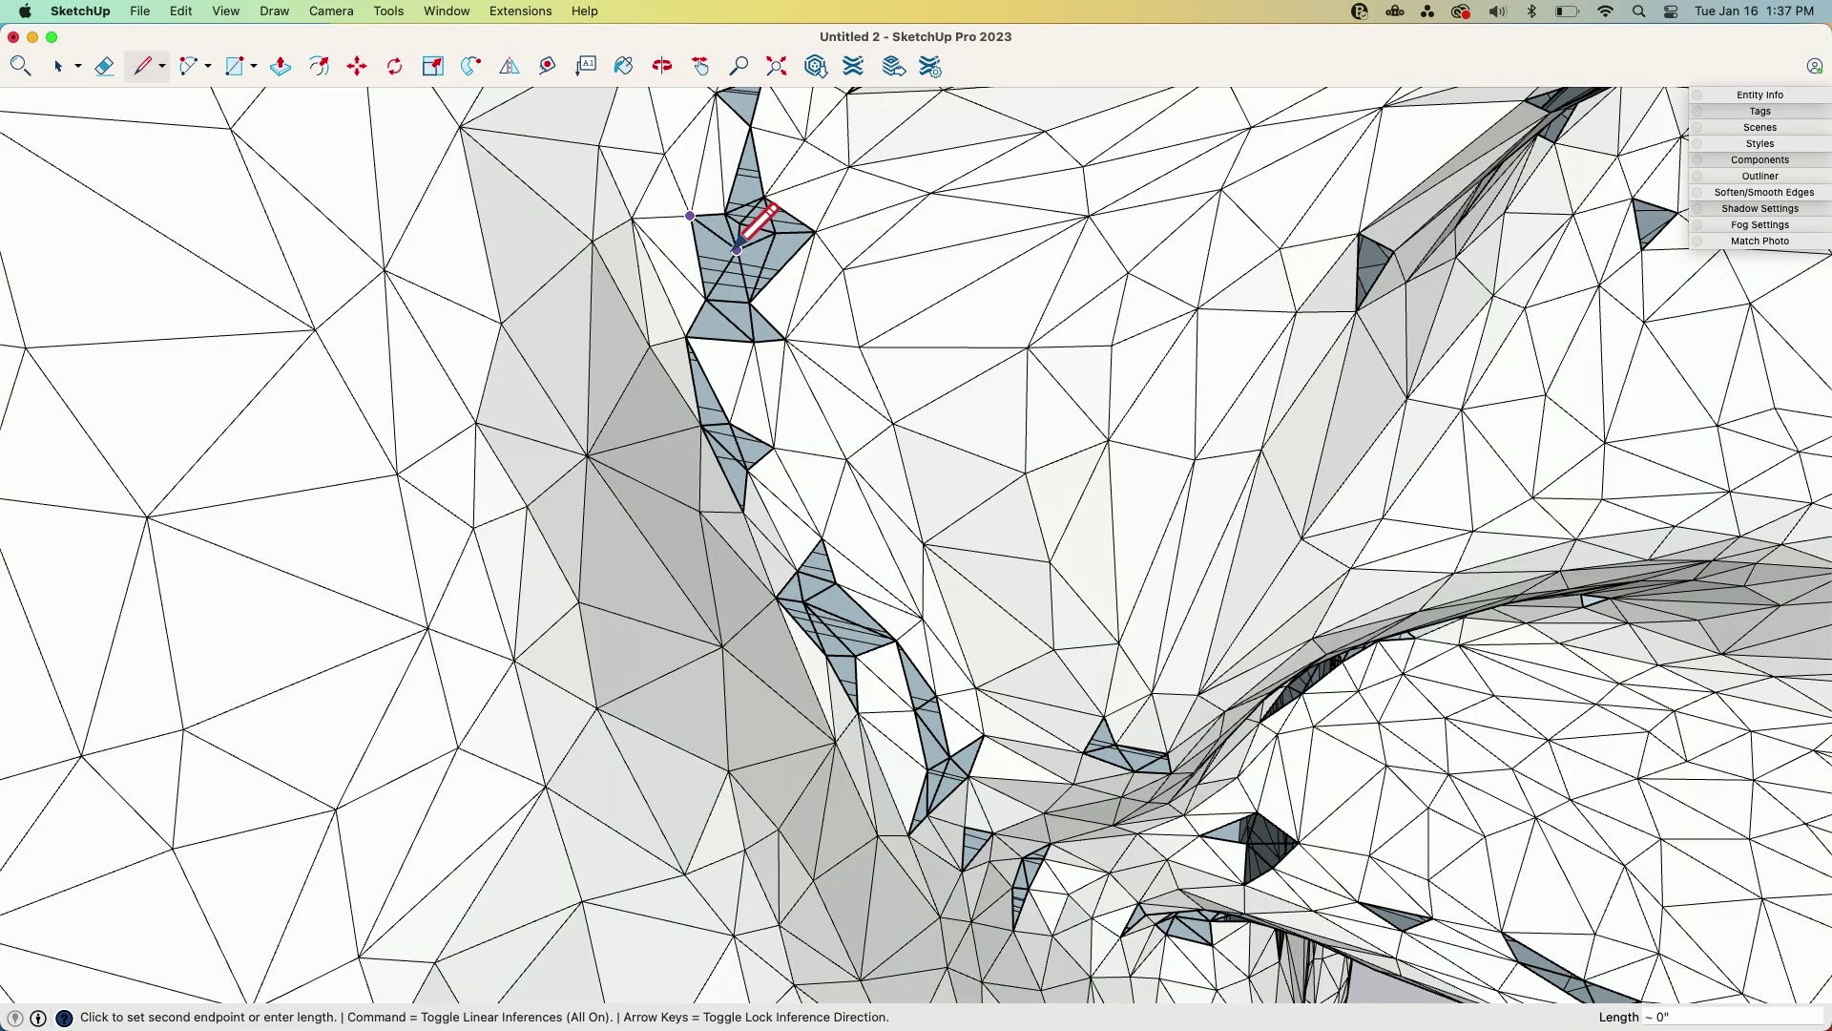
scroll(668, 439, "down", 10)
middle_click_drag(704, 410, 773, 335)
scroll(773, 336, "down", 3)
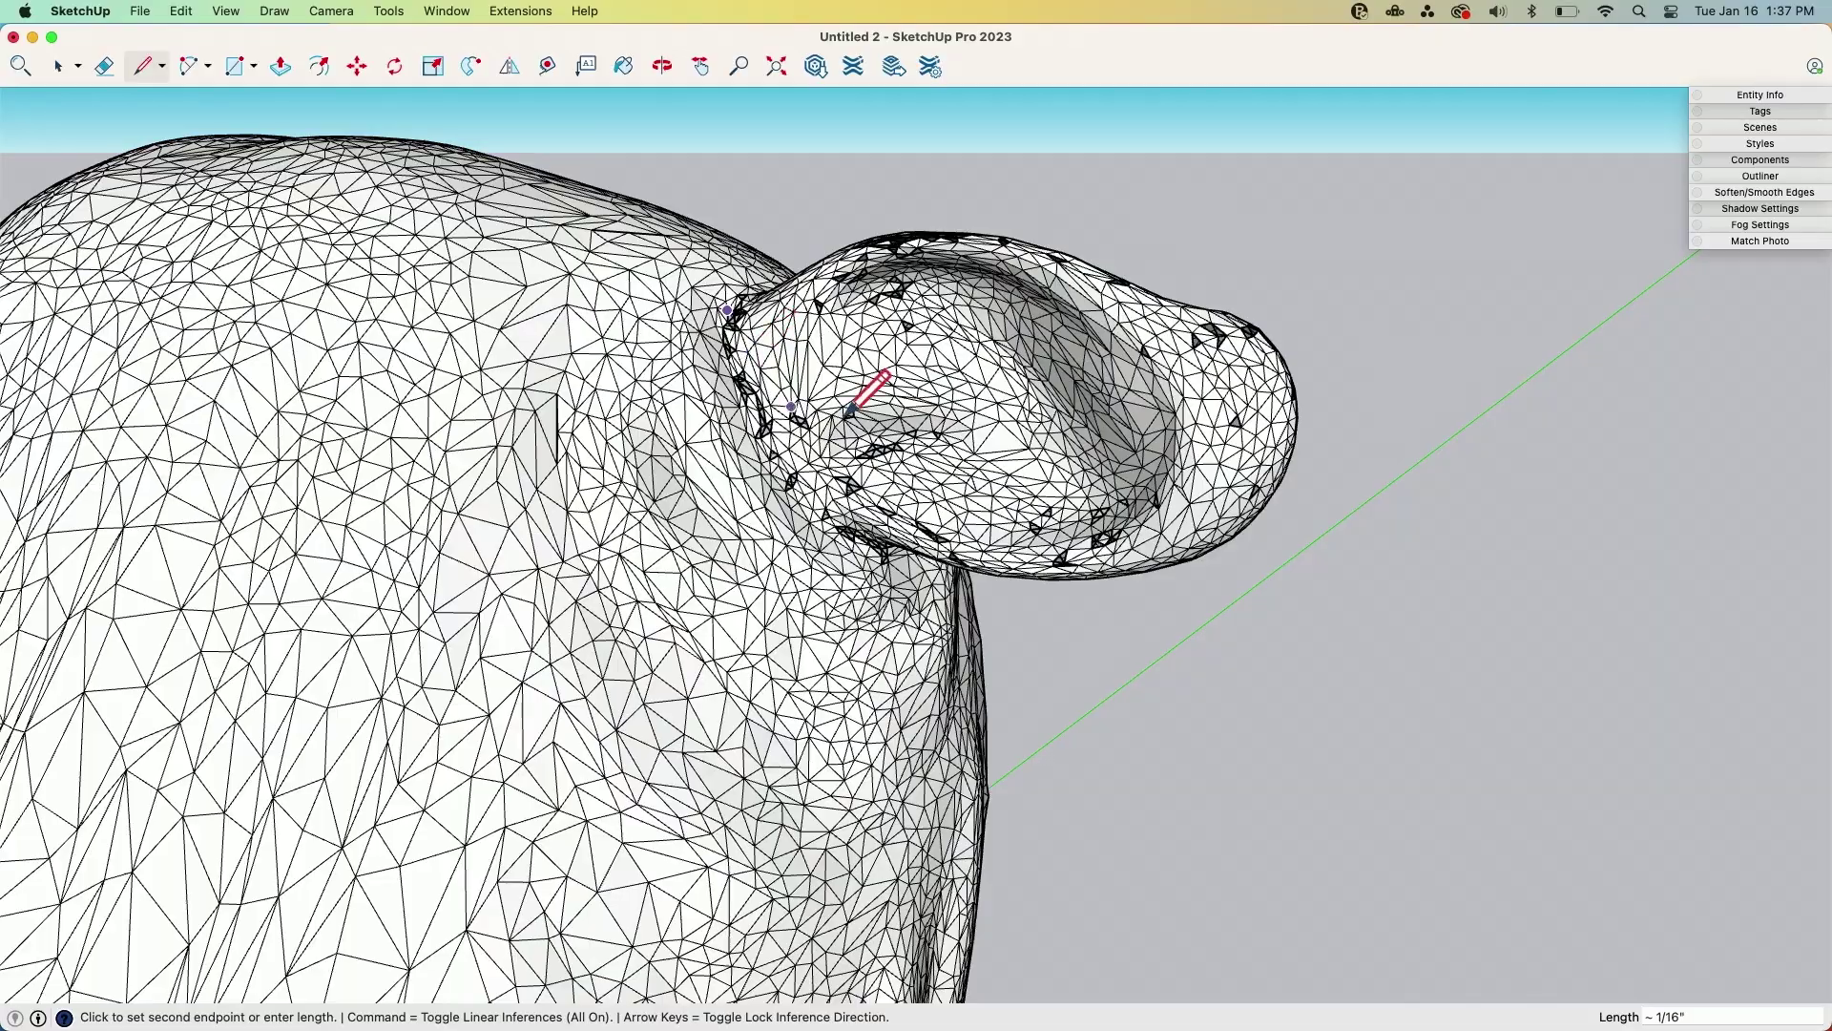
scroll(900, 382, "down", 2)
scroll(871, 377, "up", 8)
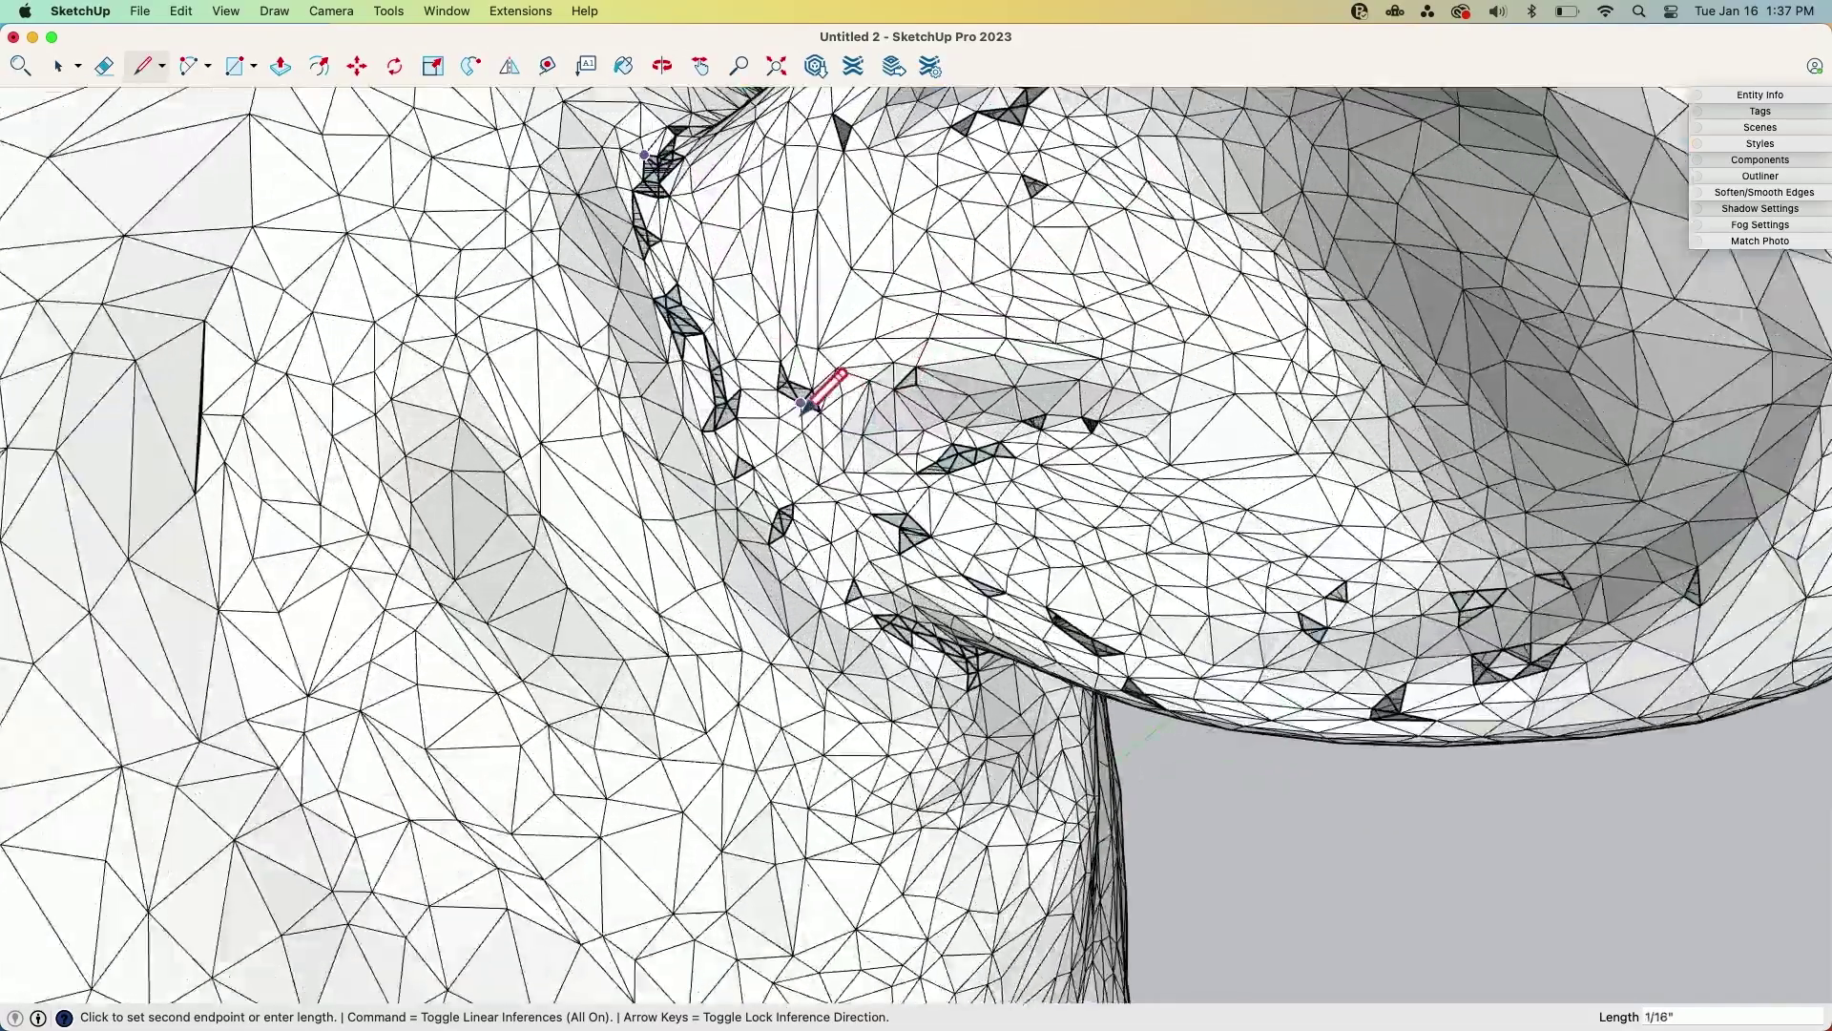
scroll(773, 382, "down", 10)
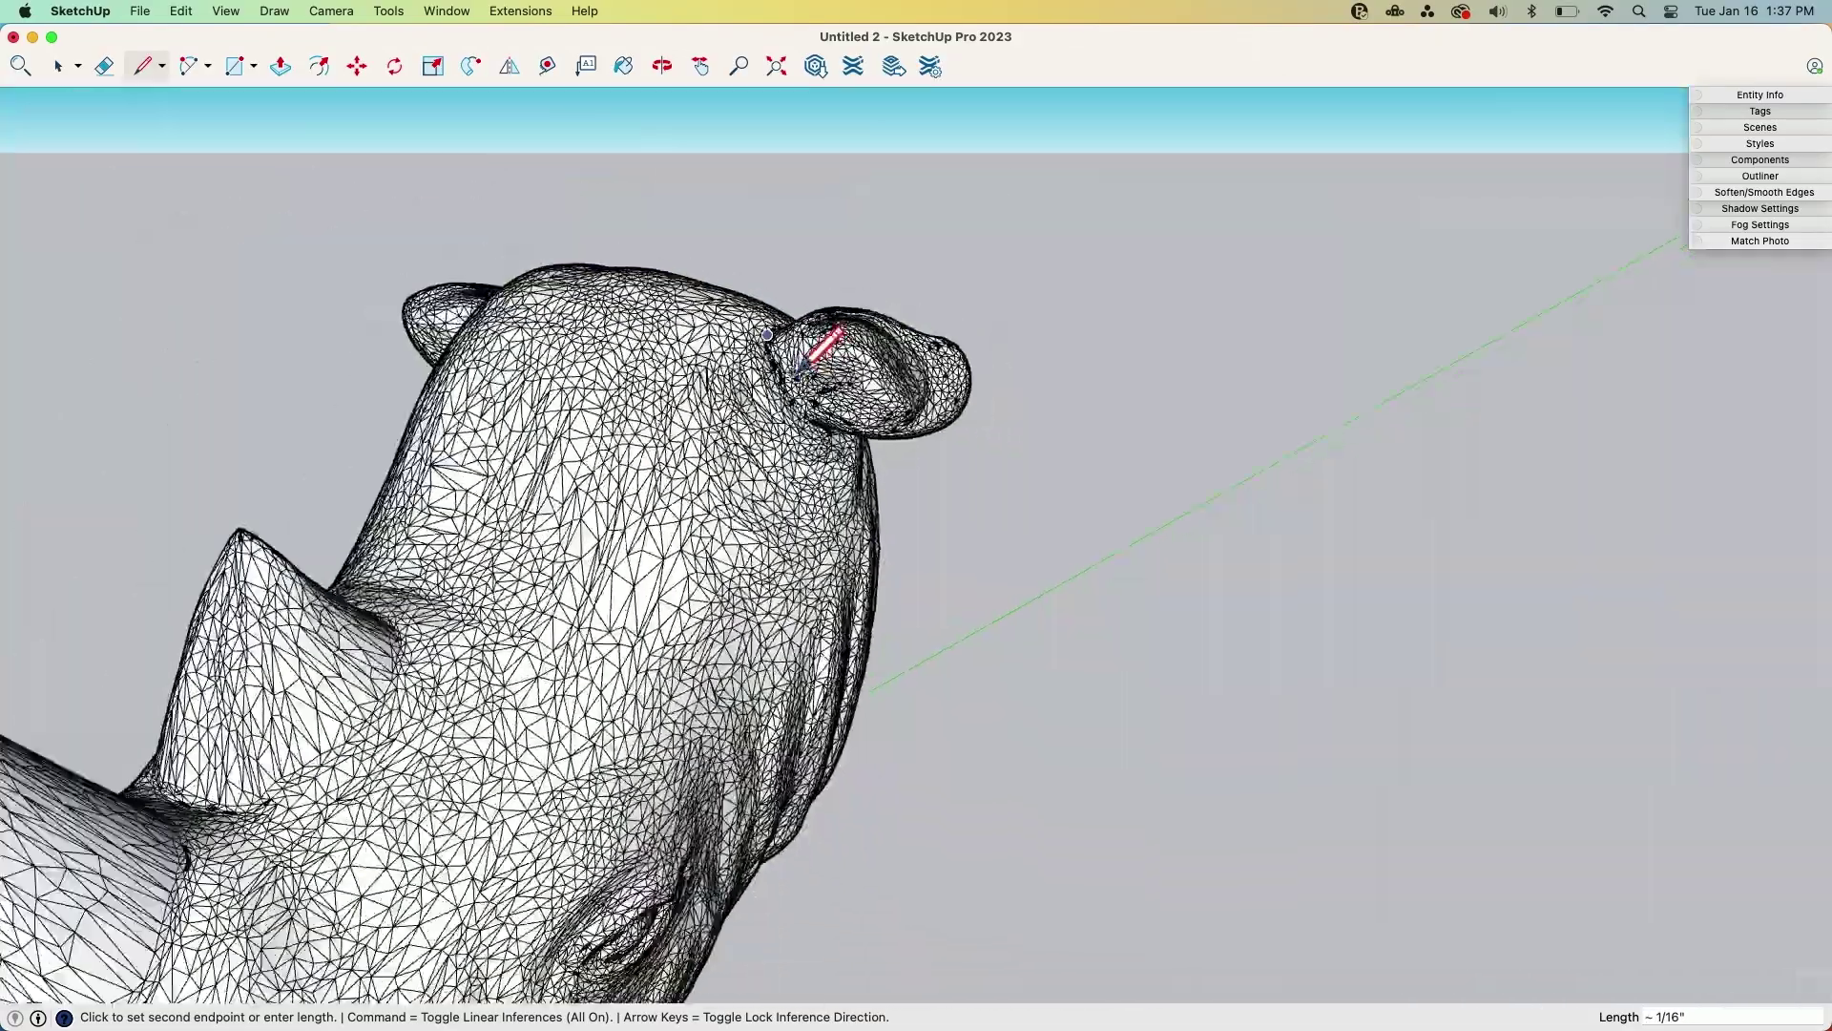
key("space")
Import RhinoHeadSmall.stl from the Desktop again, choosing an import unit larger than millimeters in the STL import options
scroll(983, 467, "down", 8)
middle_click_drag(756, 475, 782, 418)
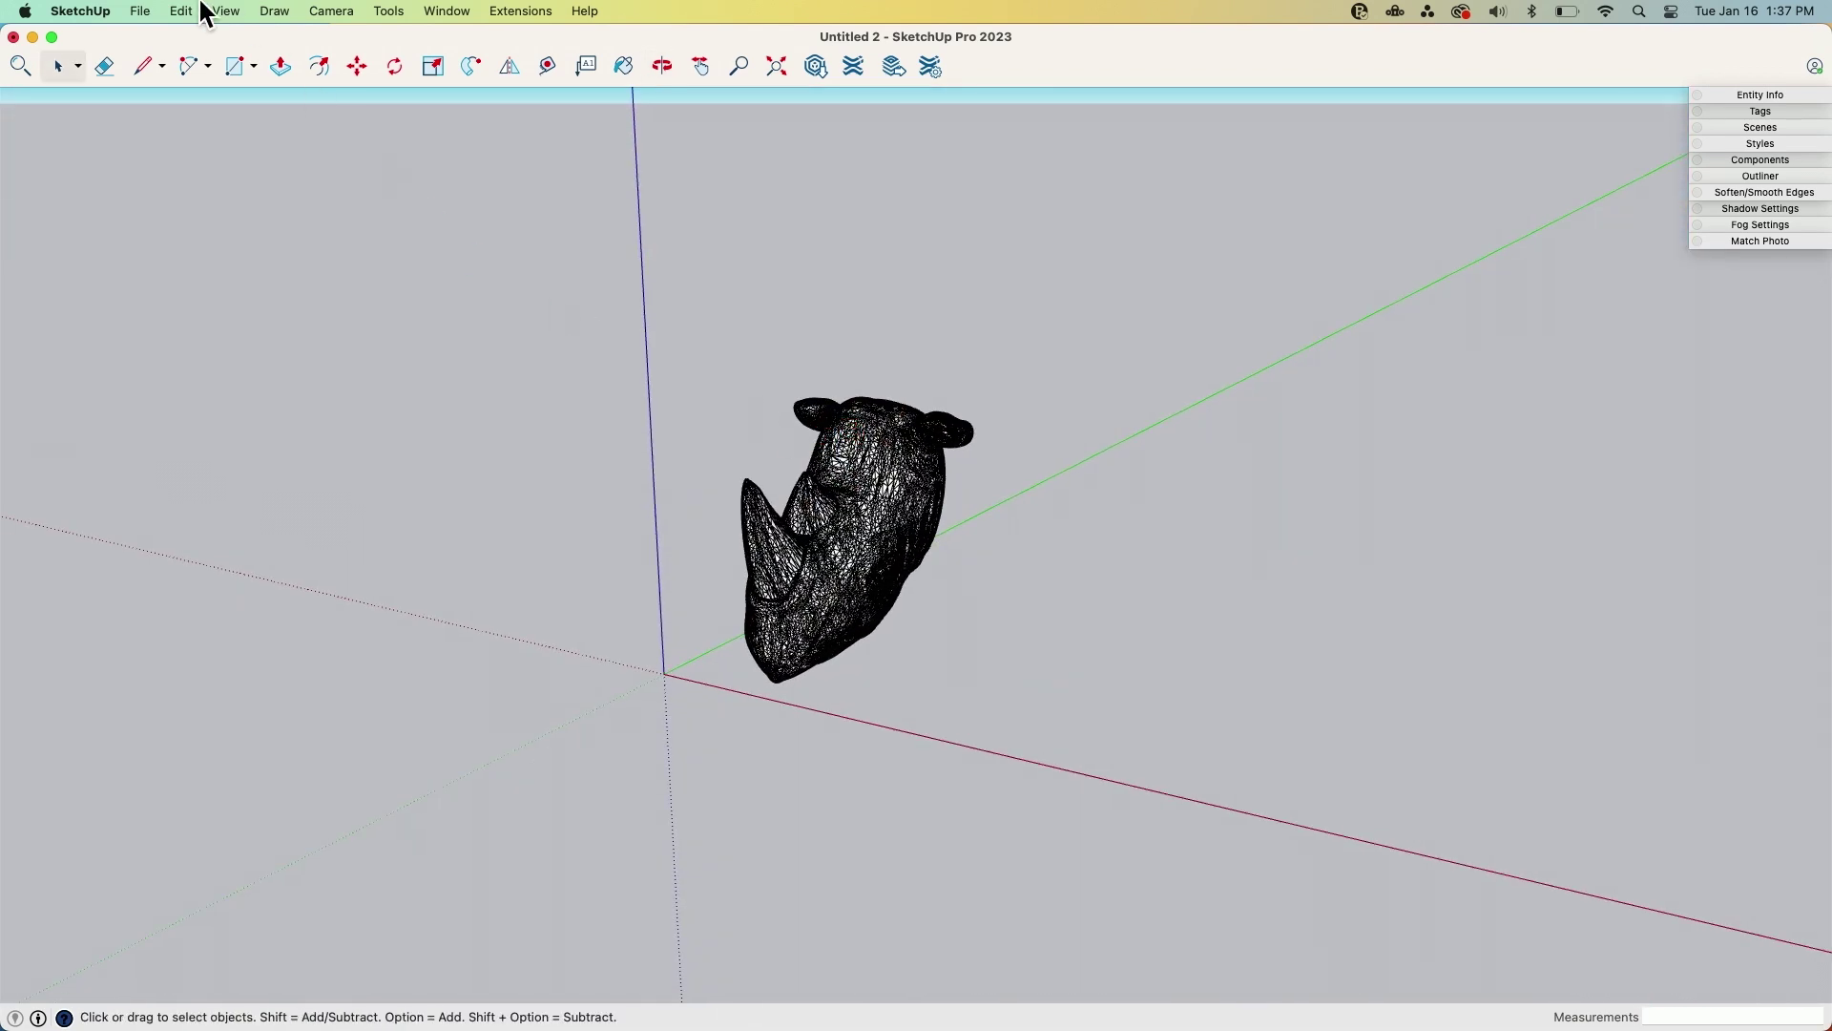
left_click(96, 11)
mouse_move(141, 12)
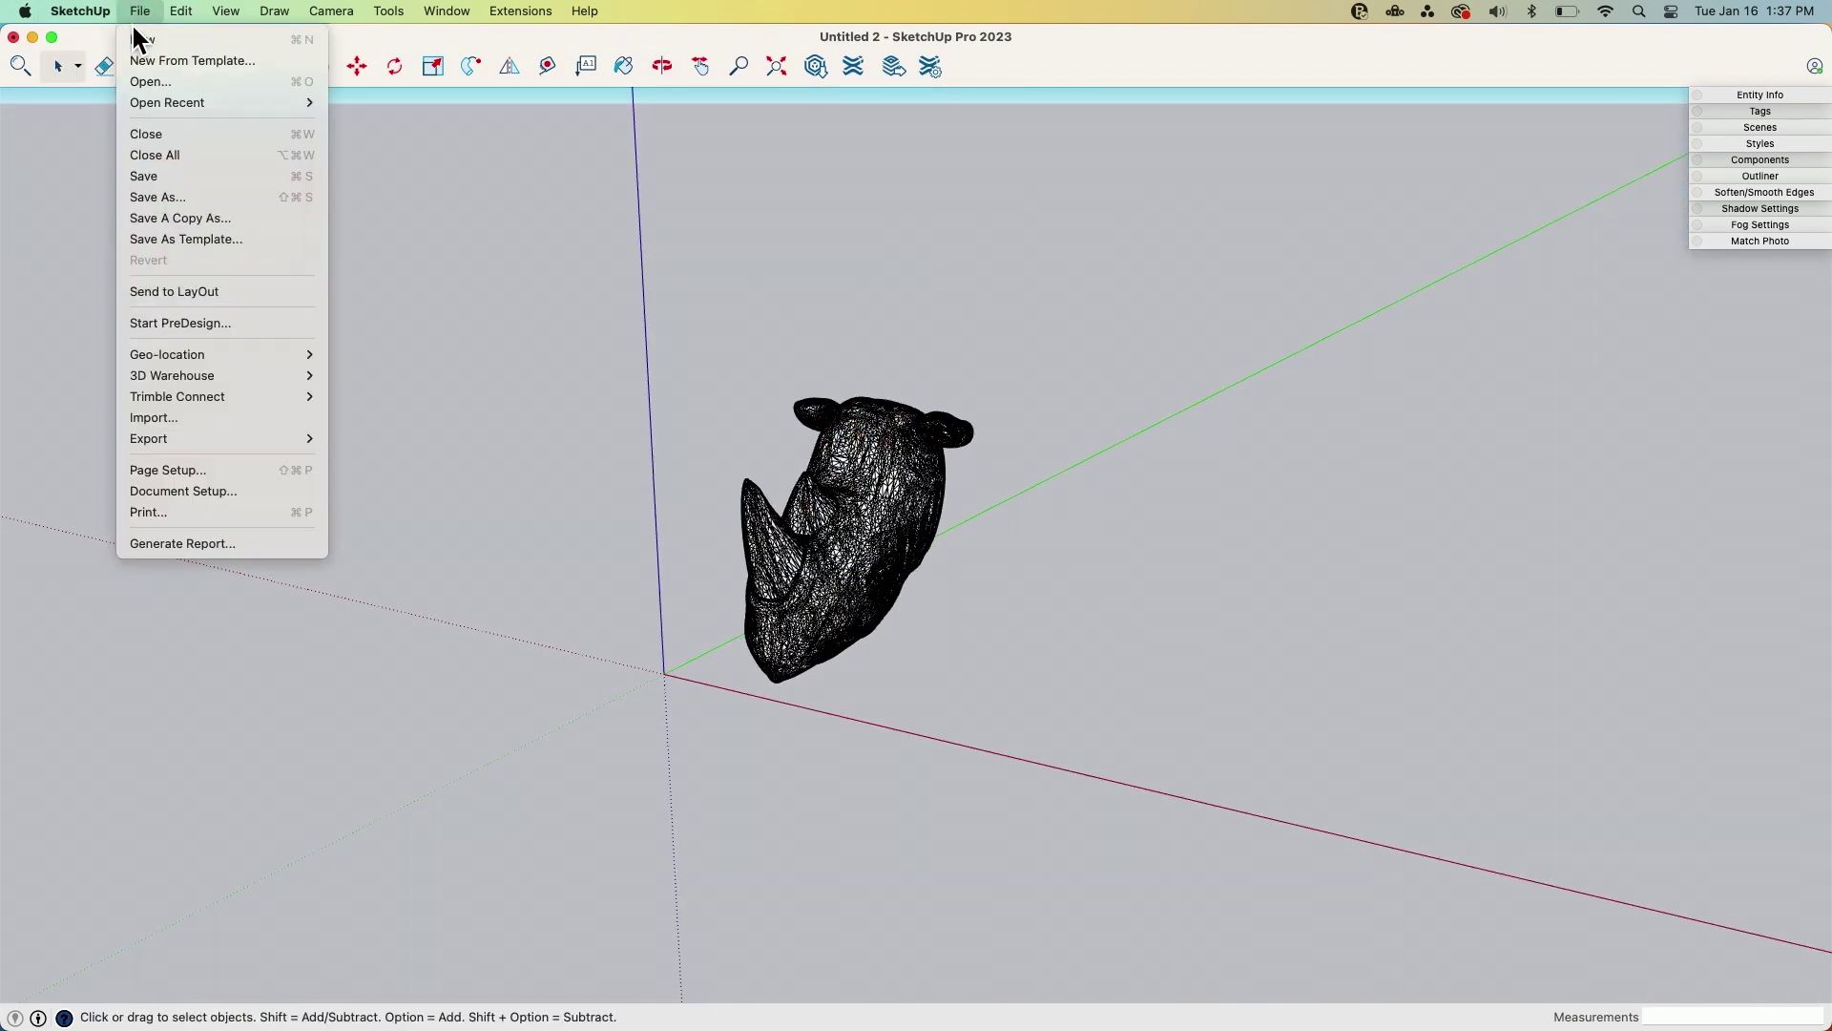
left_click(160, 417)
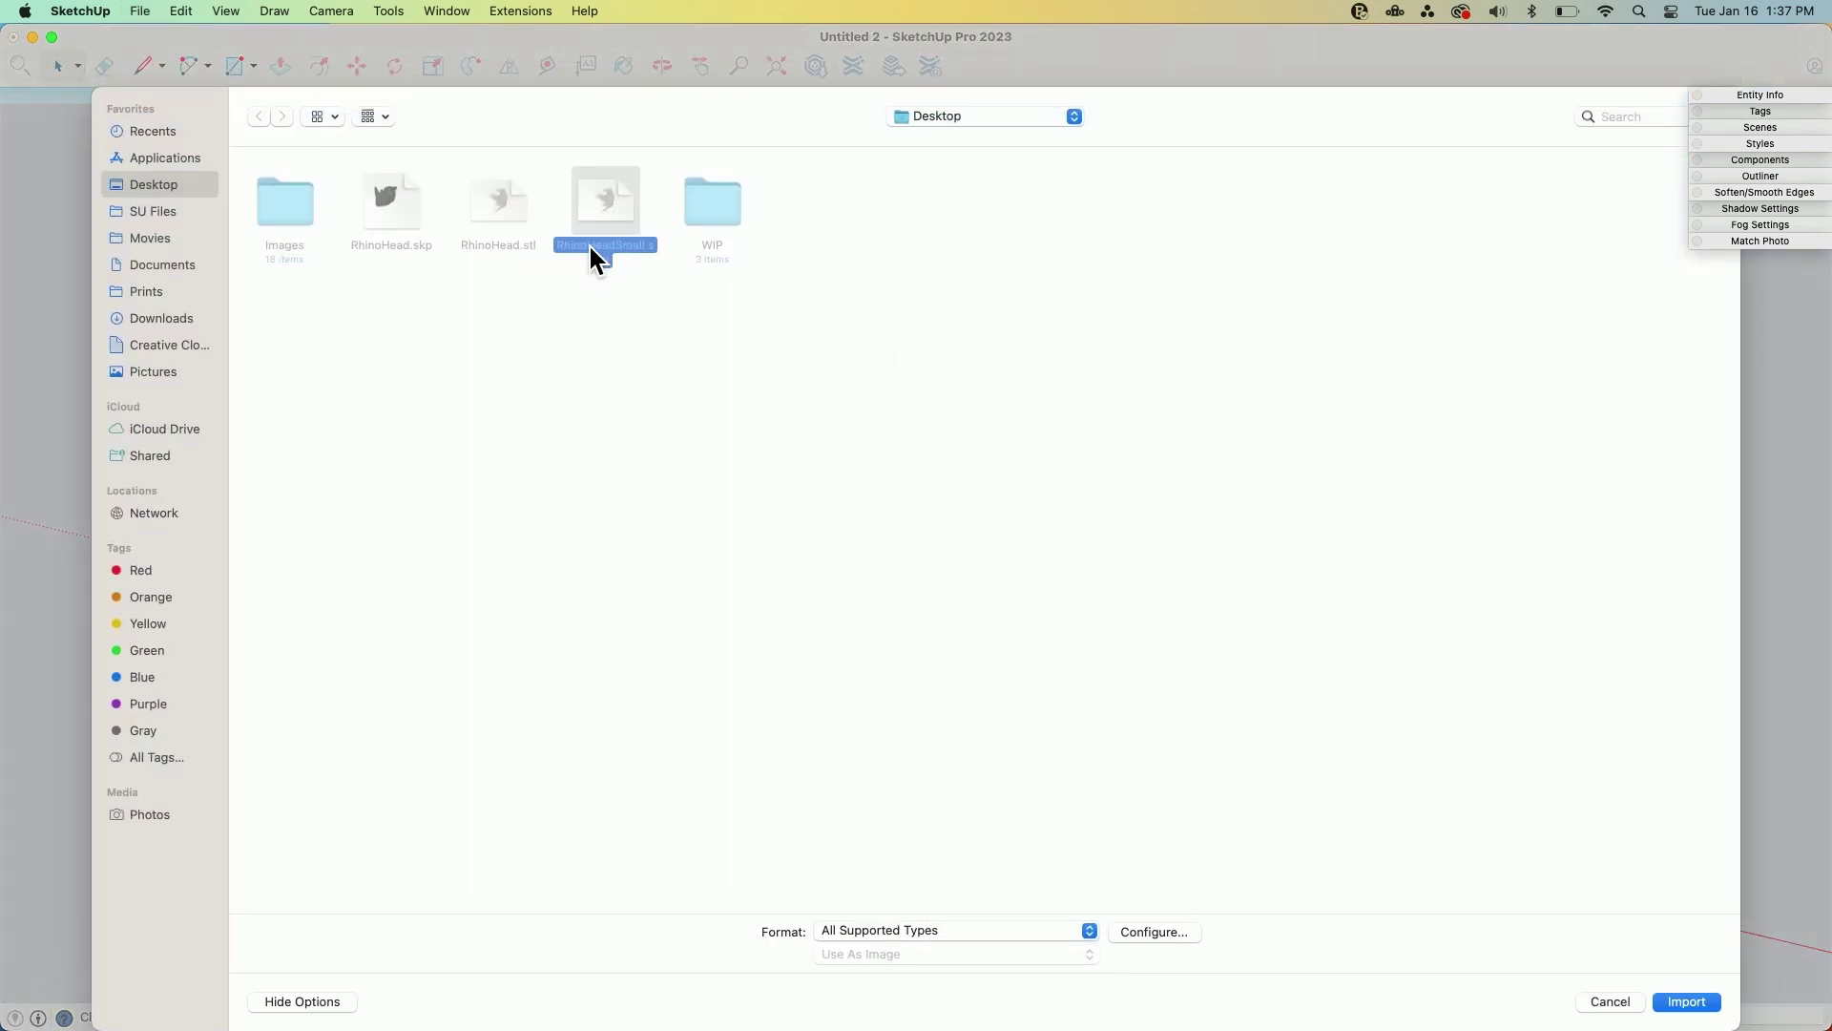
left_click(1150, 934)
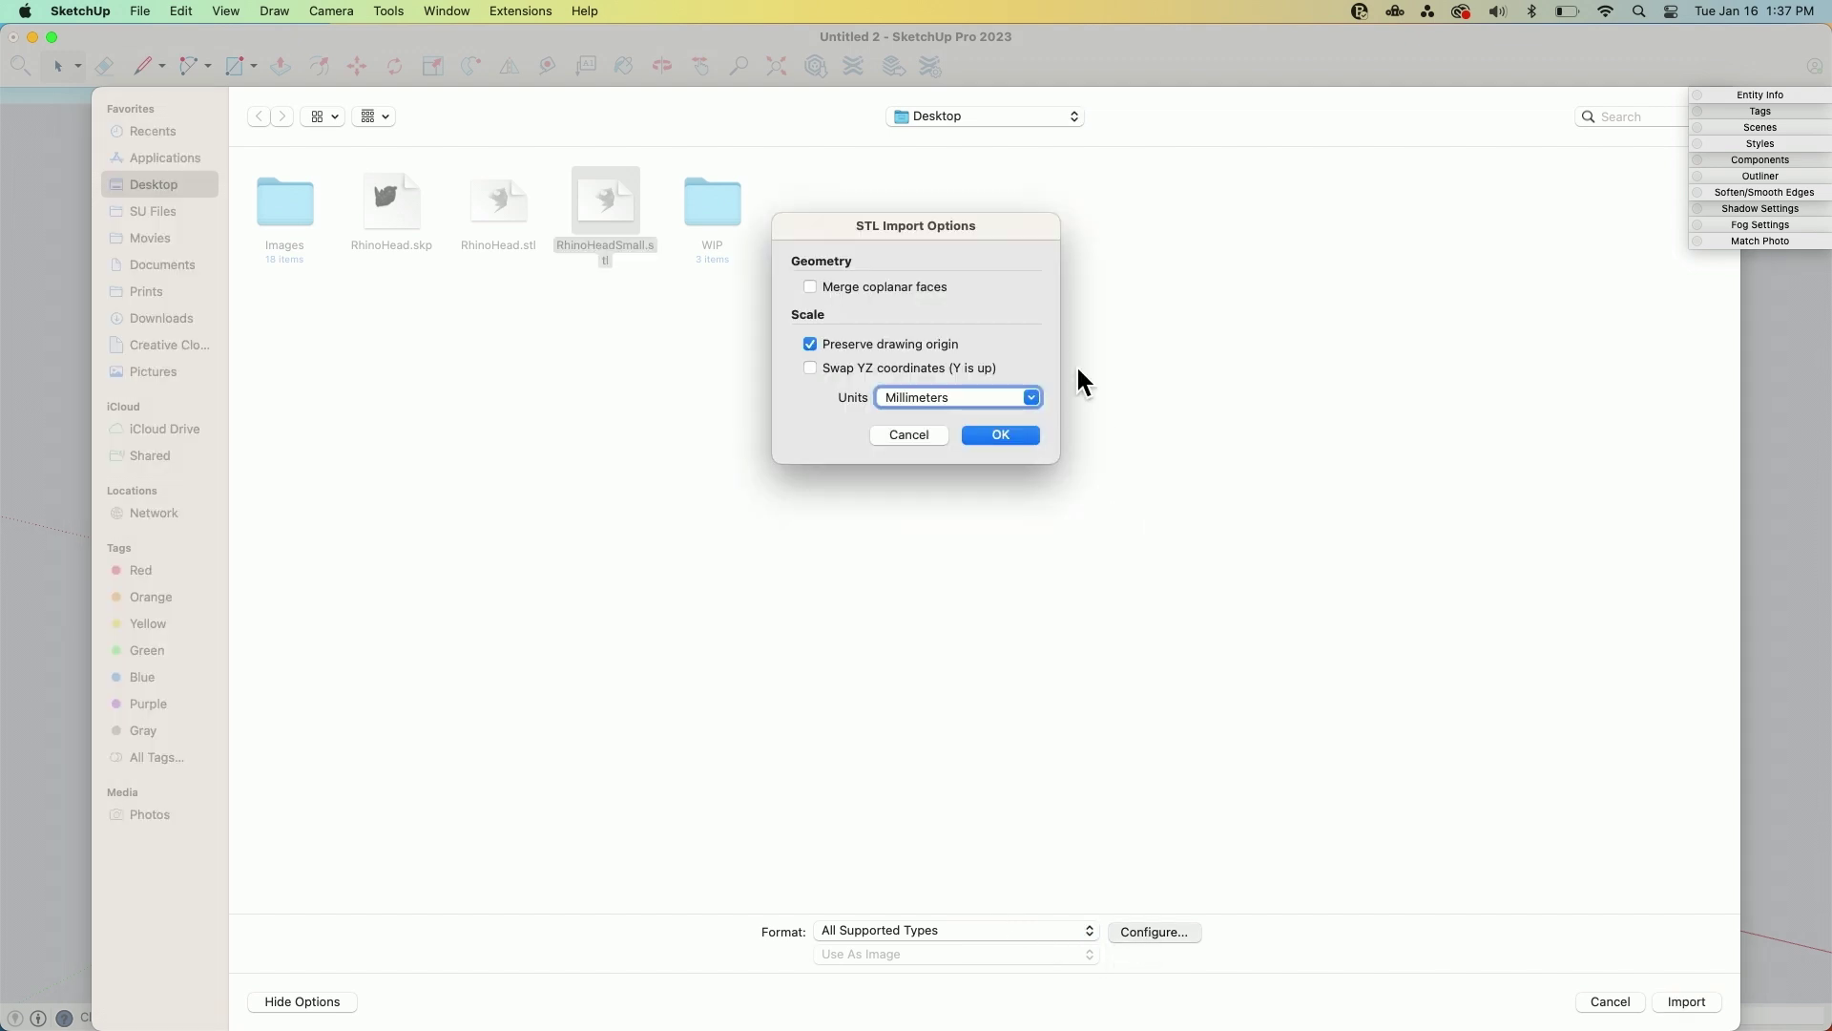
left_click(1033, 397)
left_click(919, 418)
left_click(1010, 435)
left_click(1709, 1002)
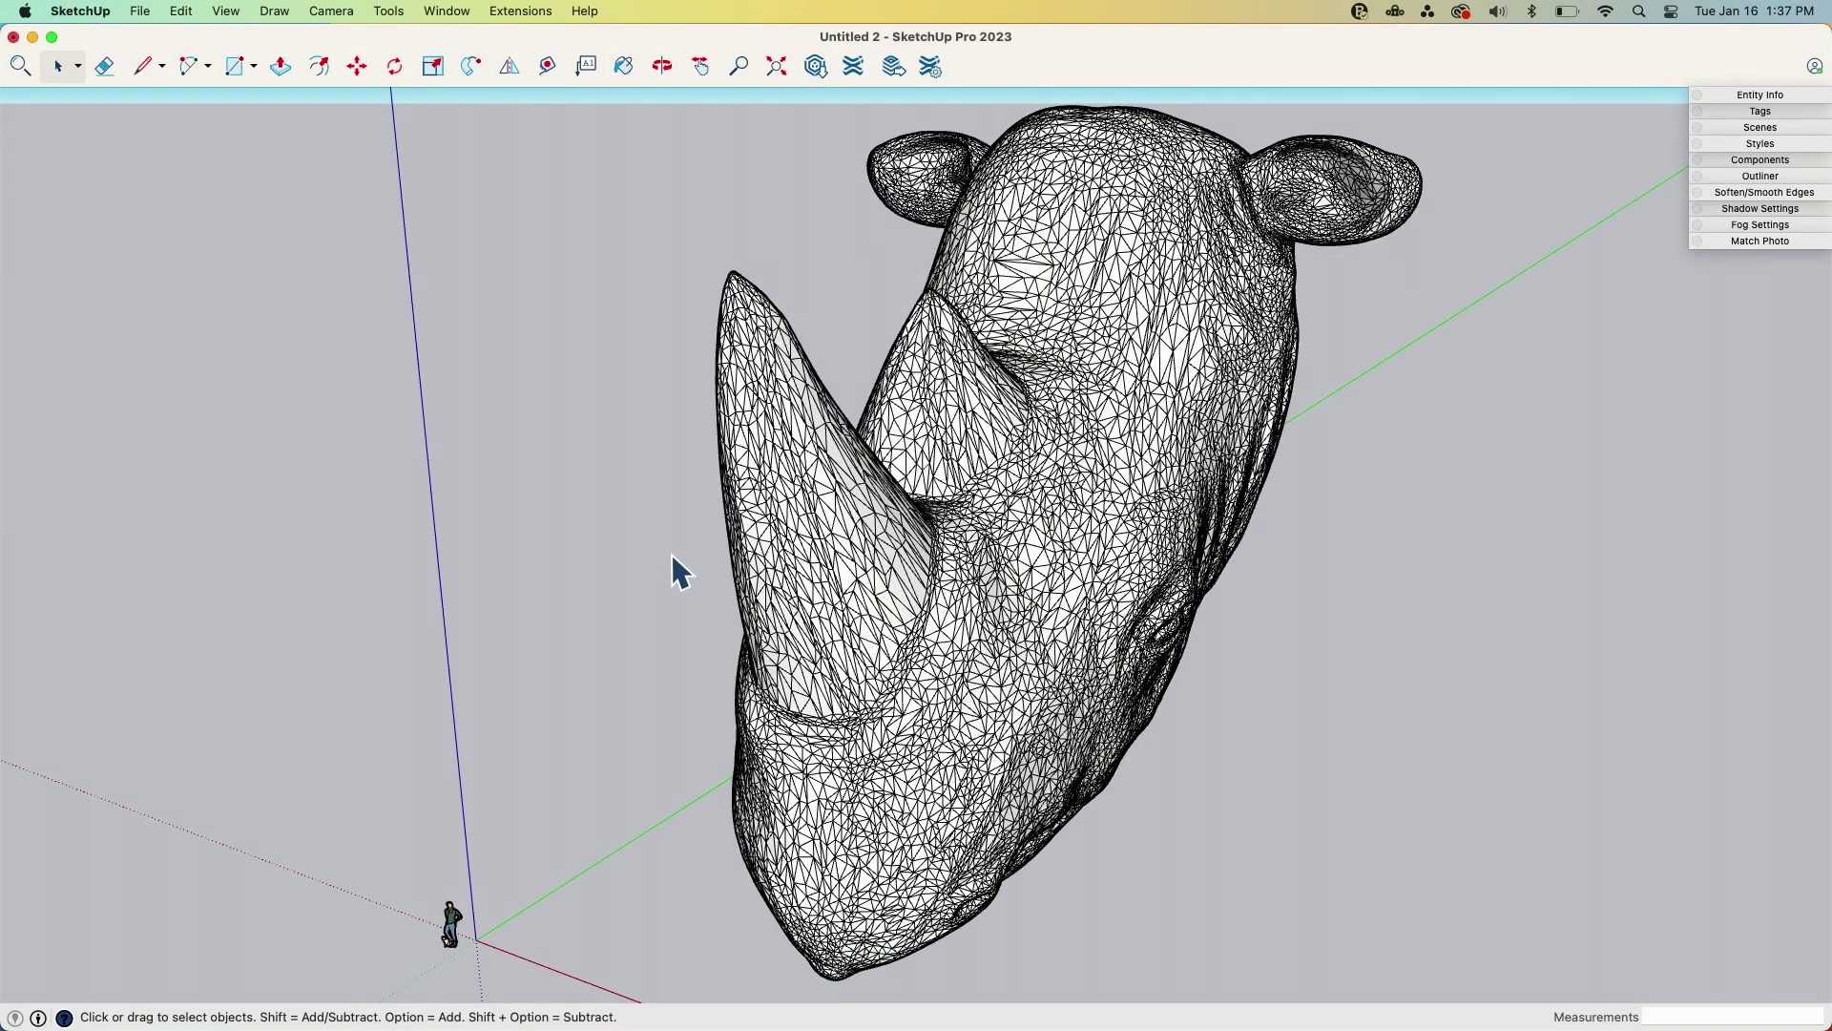
Inspect the large imported head's horns, forehead and ear for missing faces in the mesh
middle_click_drag(672, 555, 859, 408)
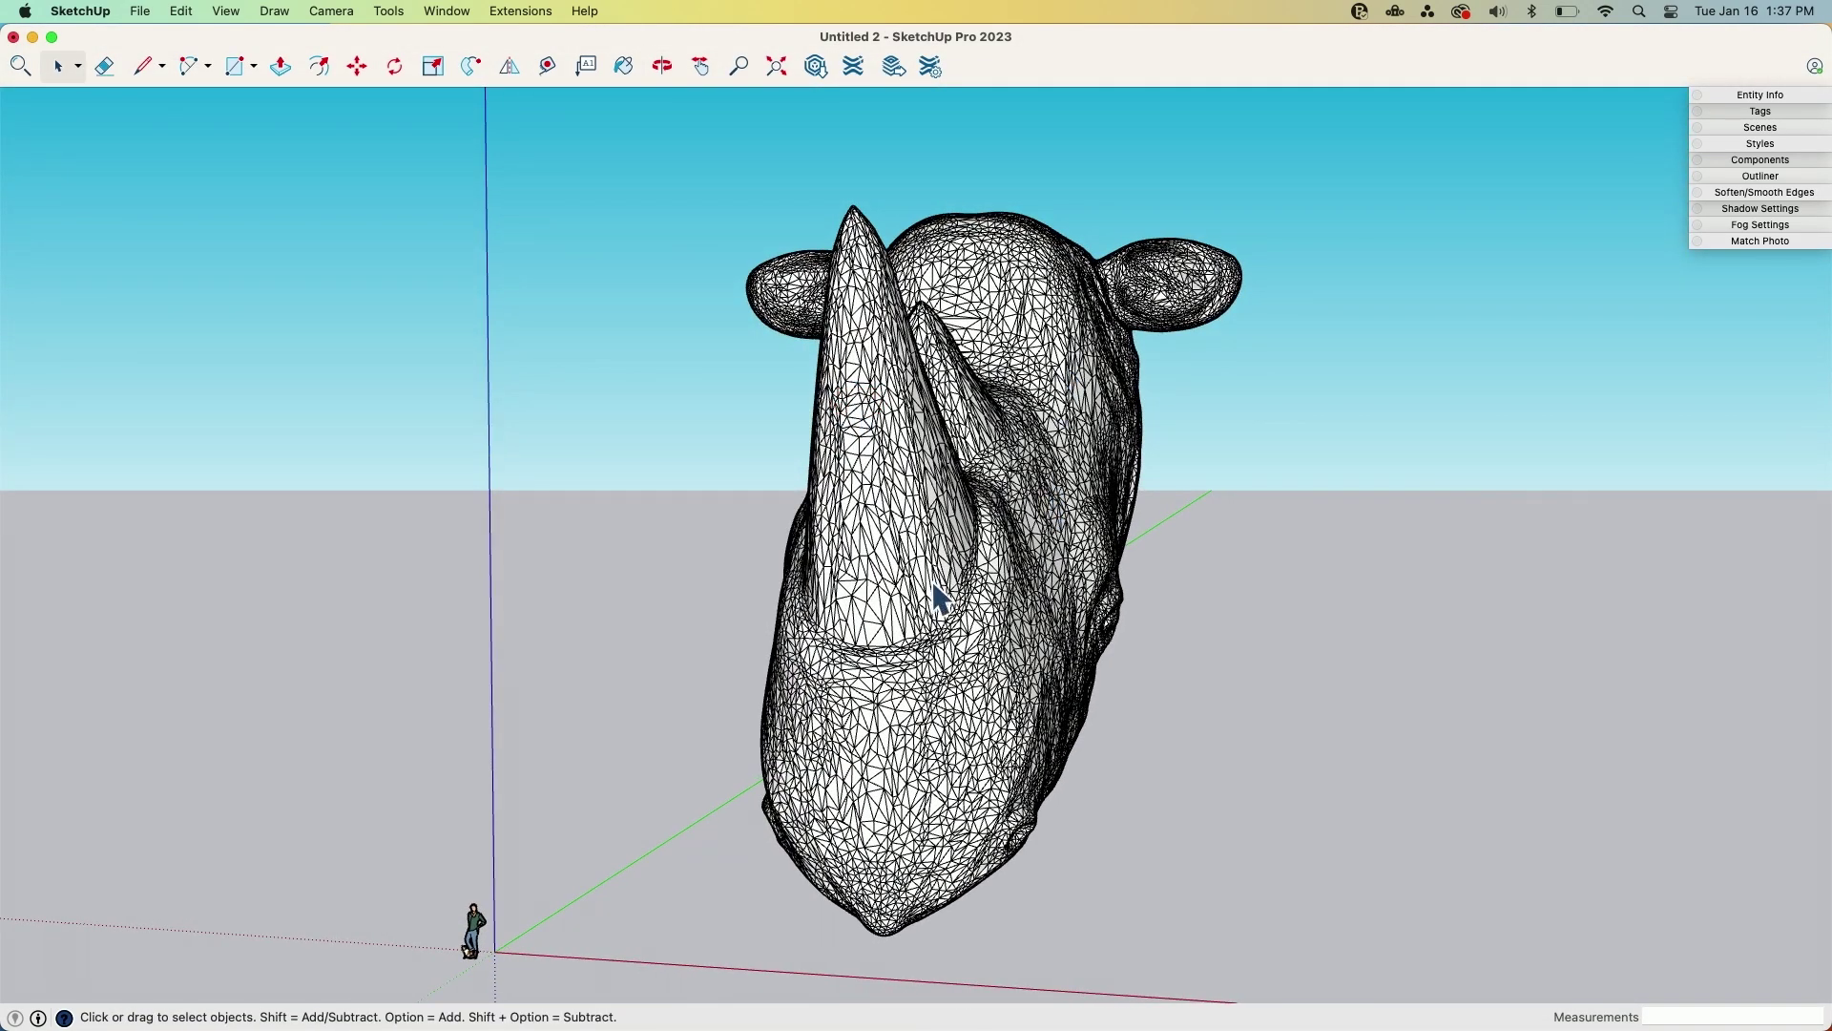
middle_click_drag(926, 606, 862, 705)
scroll(861, 704, "up", 3)
scroll(1075, 541, "down", 3)
scroll(1076, 541, "up", 10)
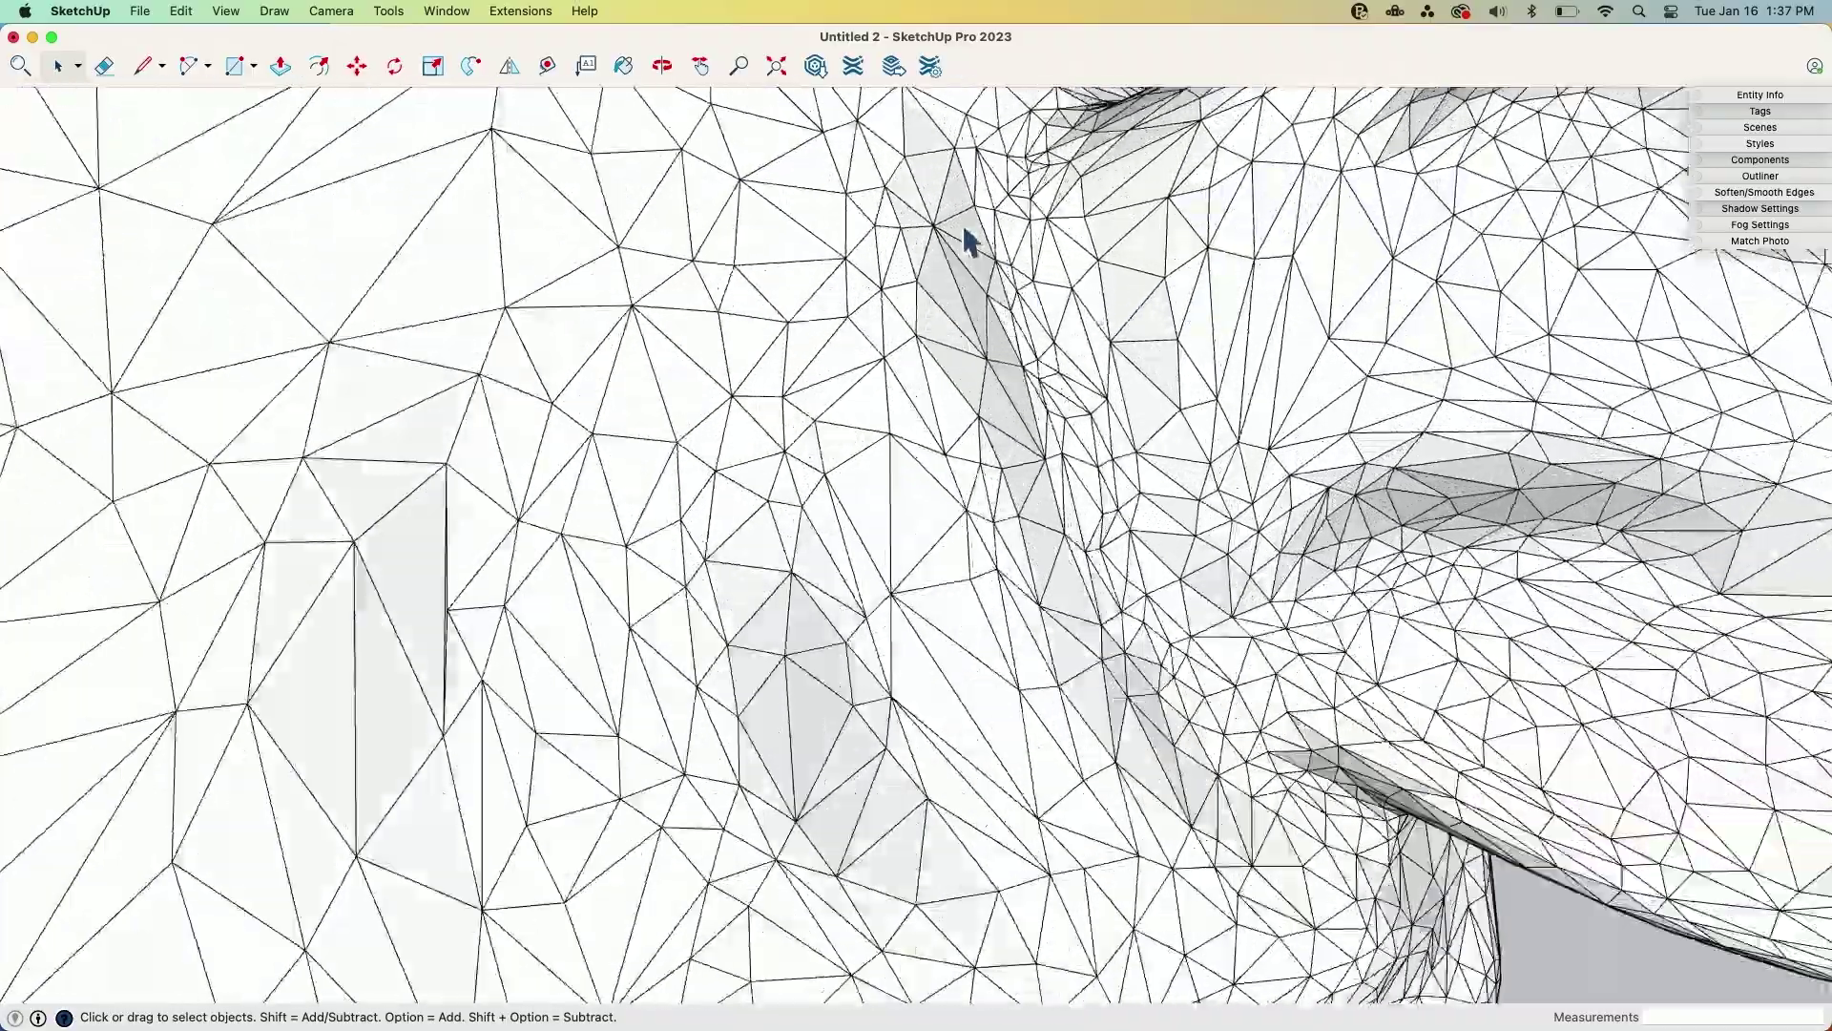
middle_click_drag(968, 238, 1775, 659)
scroll(982, 325, "down", 4)
scroll(993, 286, "down", 2)
scroll(1517, 398, "down", 2)
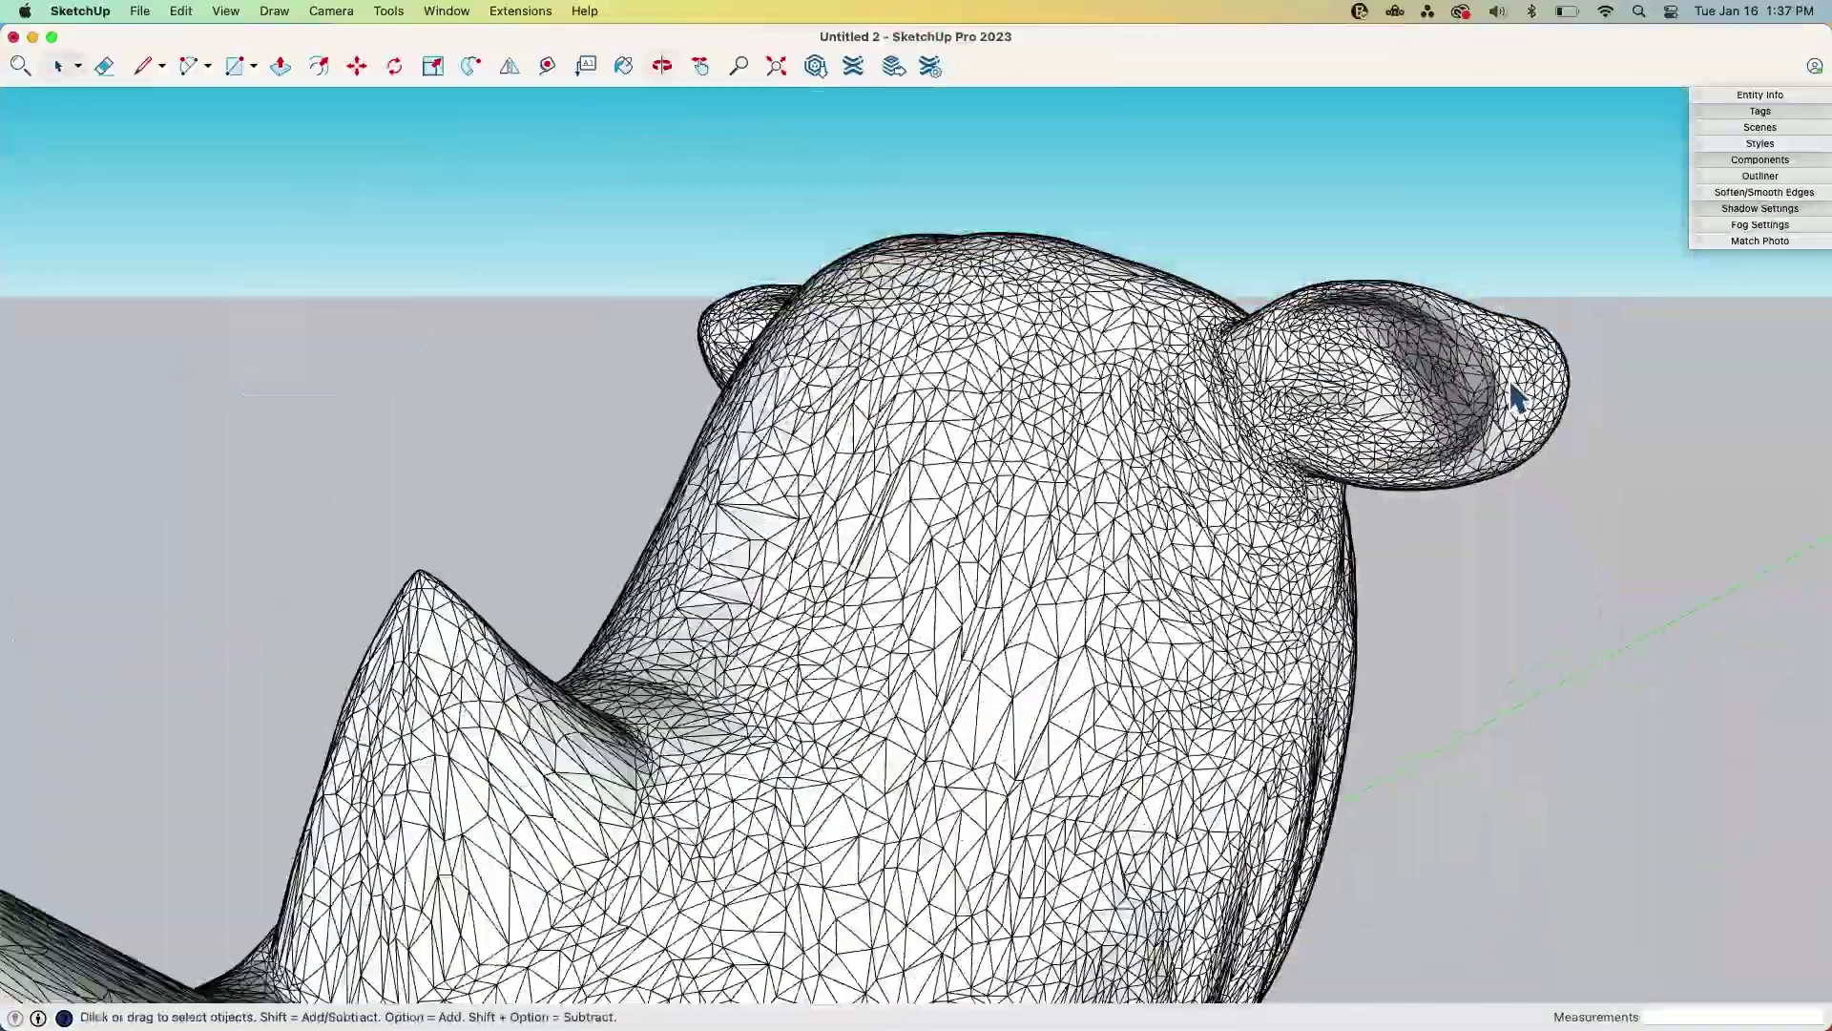
scroll(1411, 502, "down", 2)
Examine the mesh on the large head's side around the eye, neck folds and mouth
middle_click_drag(1411, 503, 1478, 520)
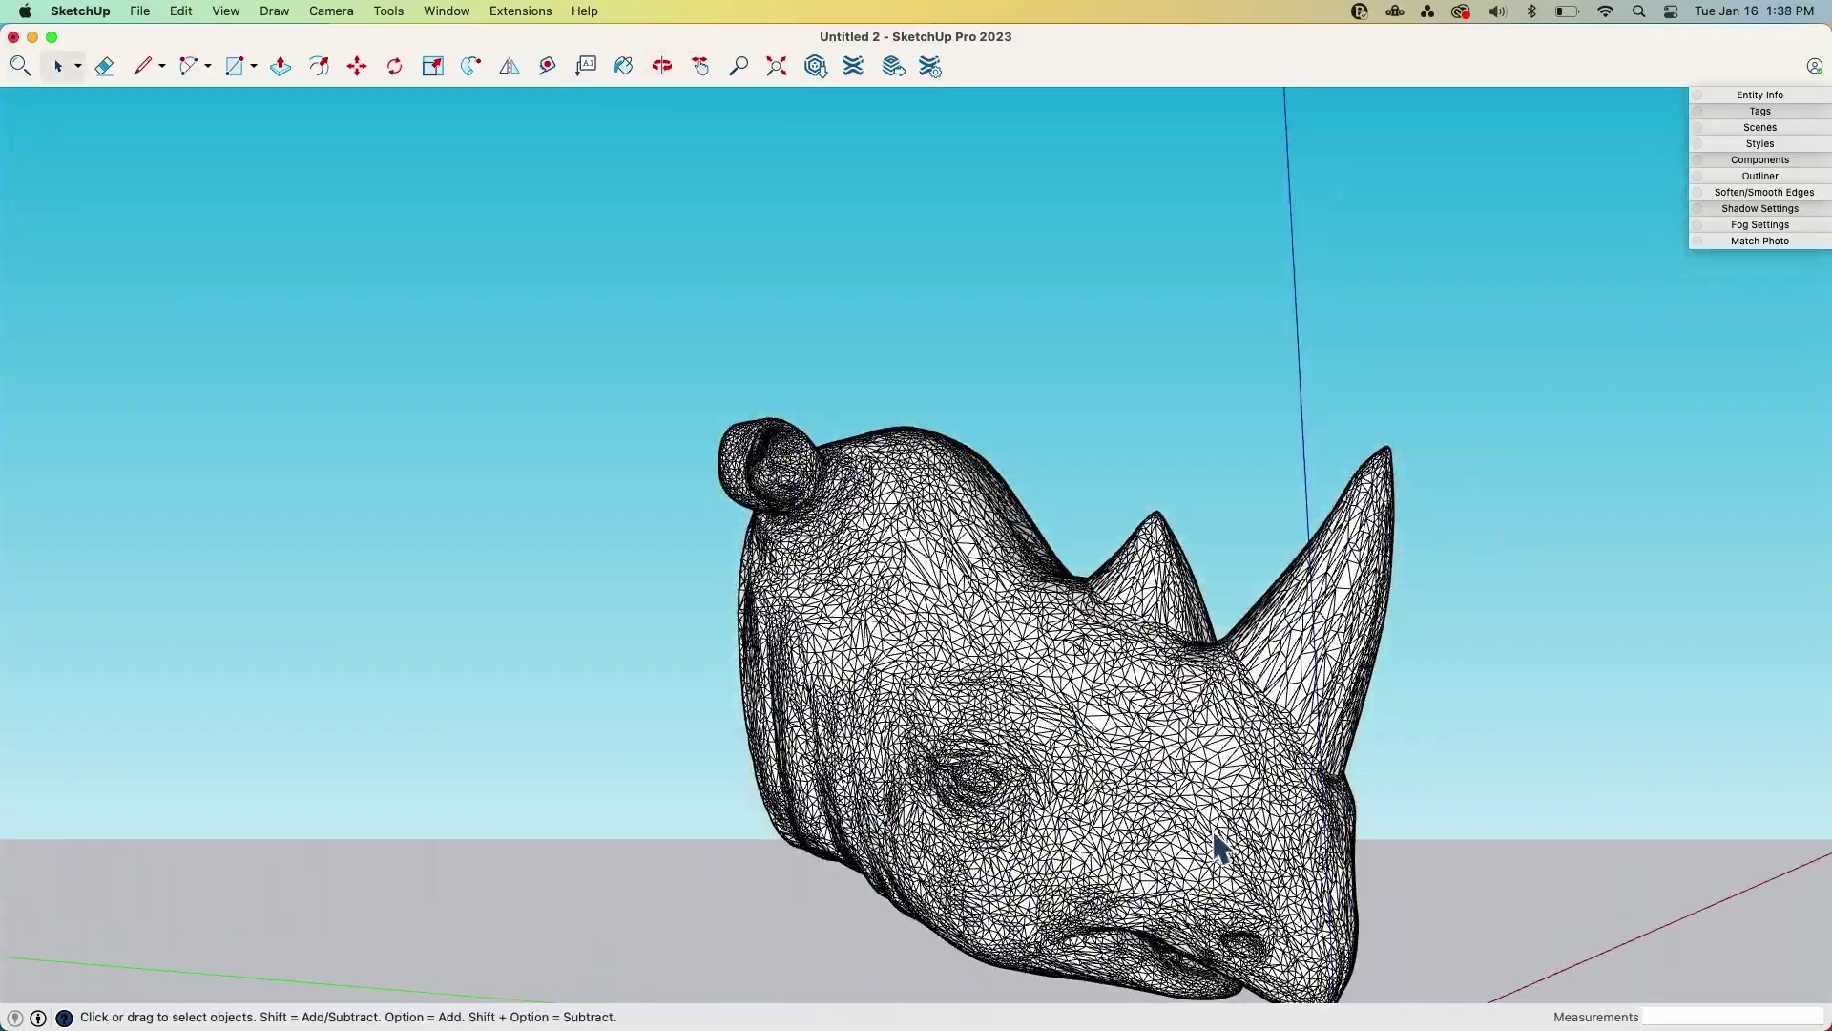
scroll(964, 931, "up", 4)
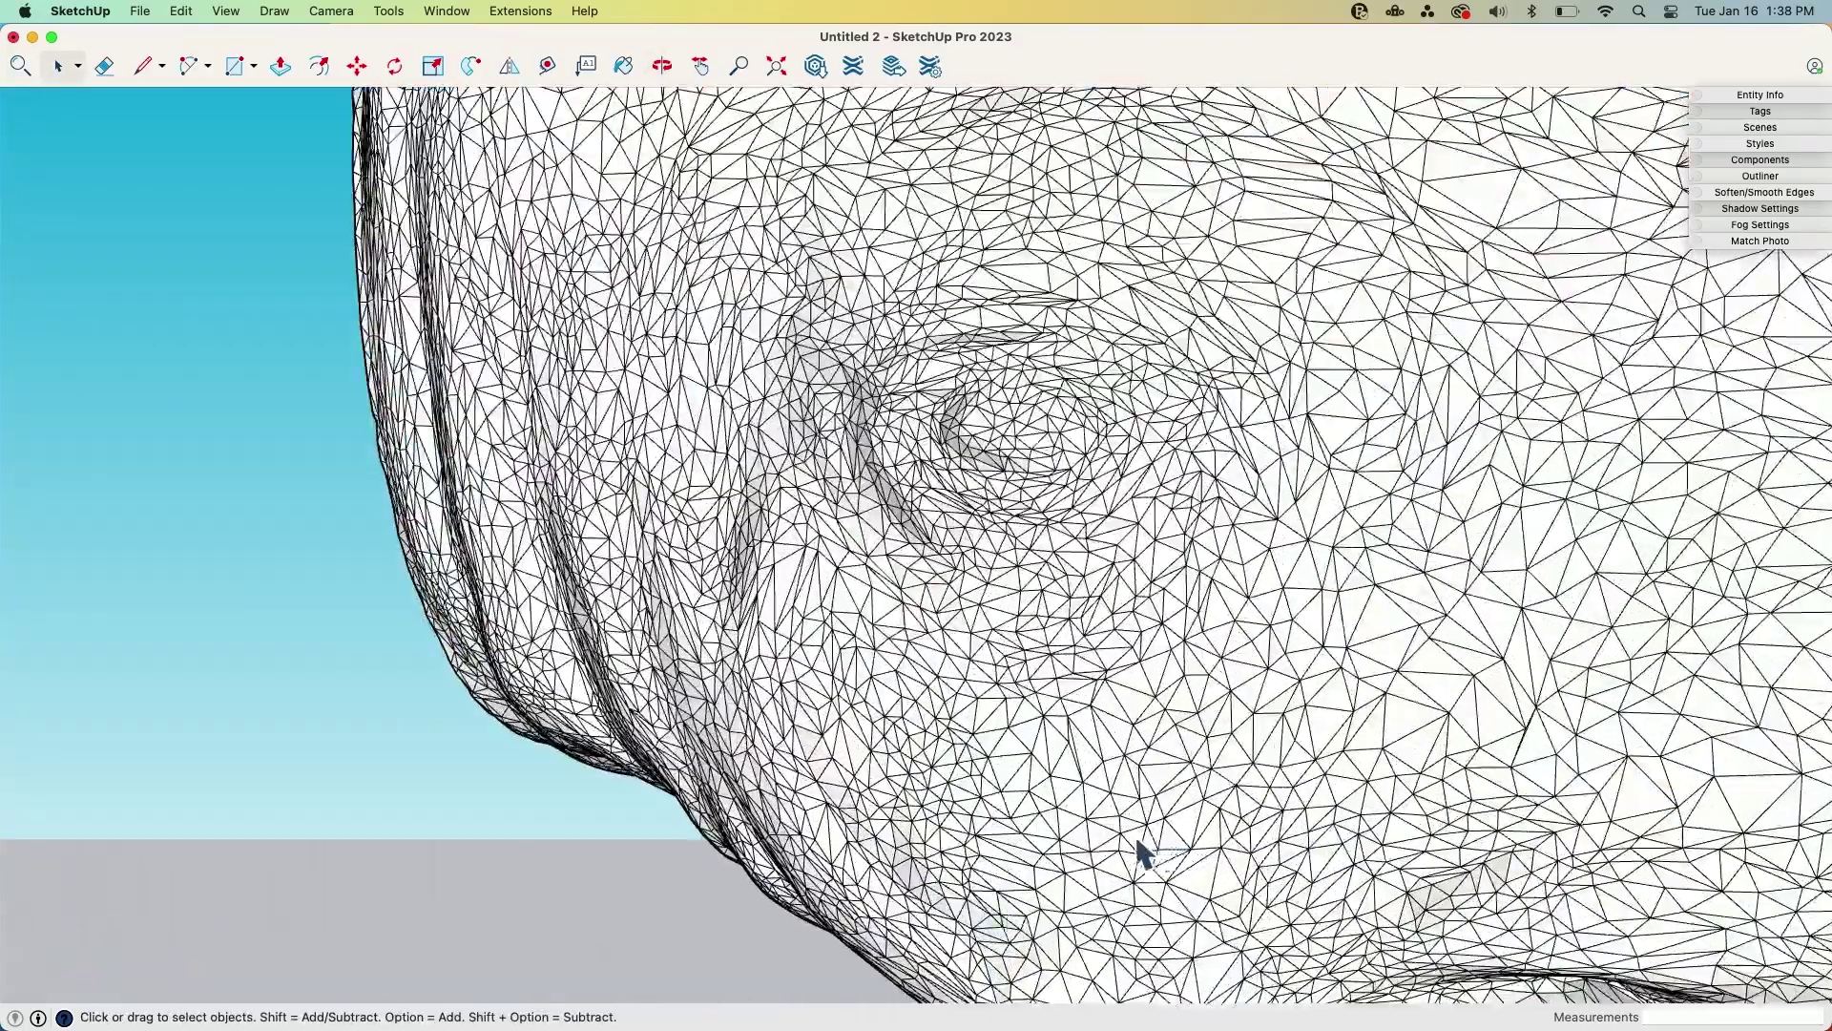
scroll(1241, 811, "down", 3)
middle_click_drag(1412, 741, 787, 793)
scroll(771, 772, "down", 6)
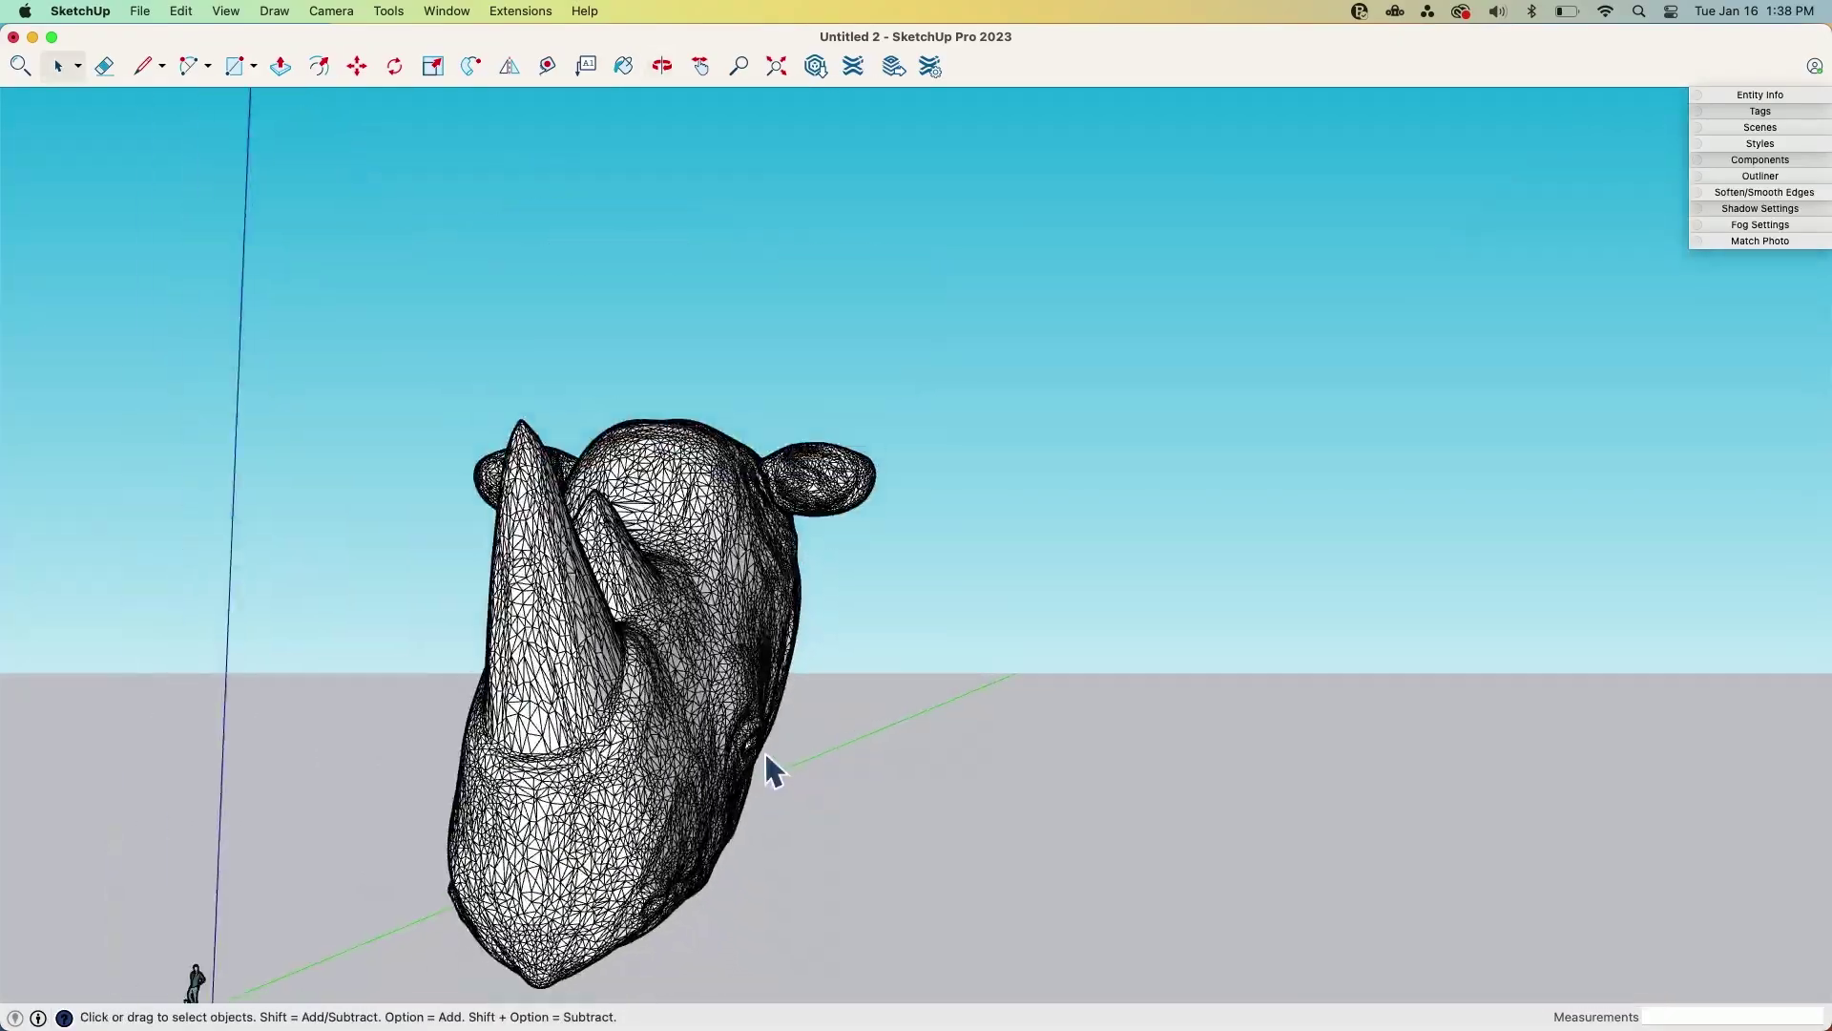
Select the large rhino head and scale it uniformly from a corner by a factor of .01
middle_click_drag(1035, 740, 790, 896)
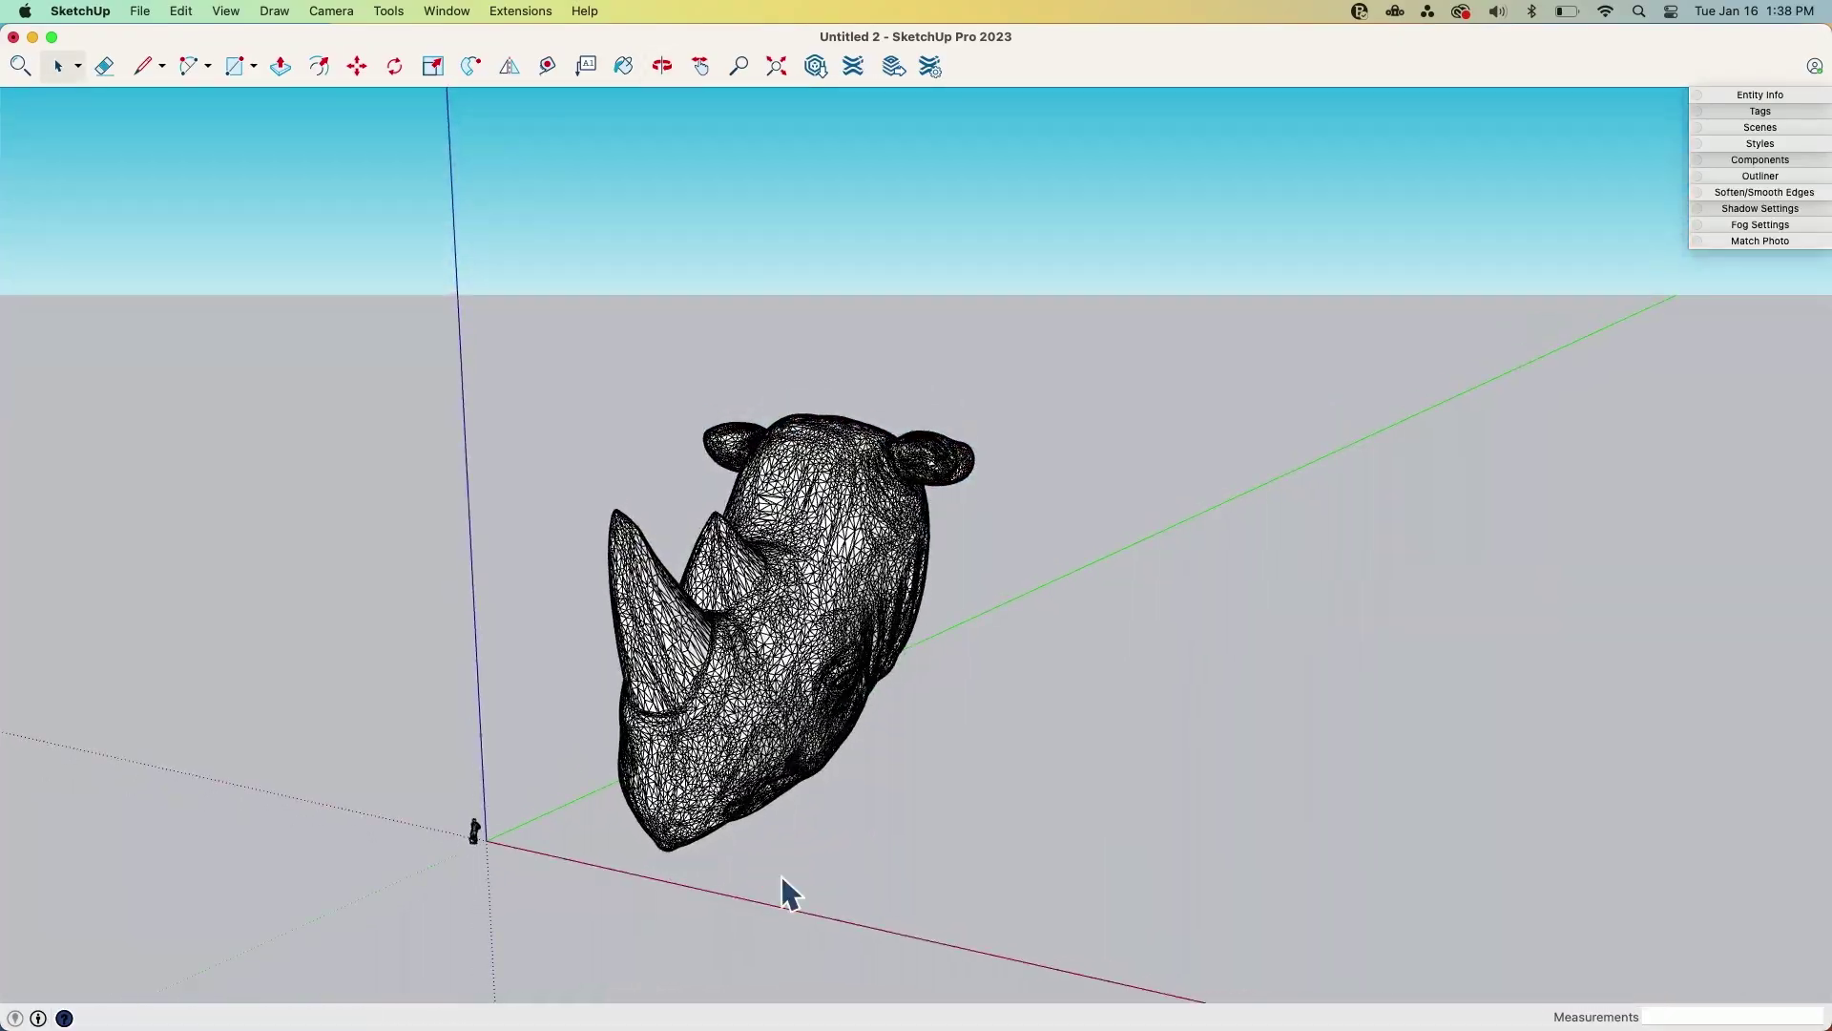
left_click(864, 601)
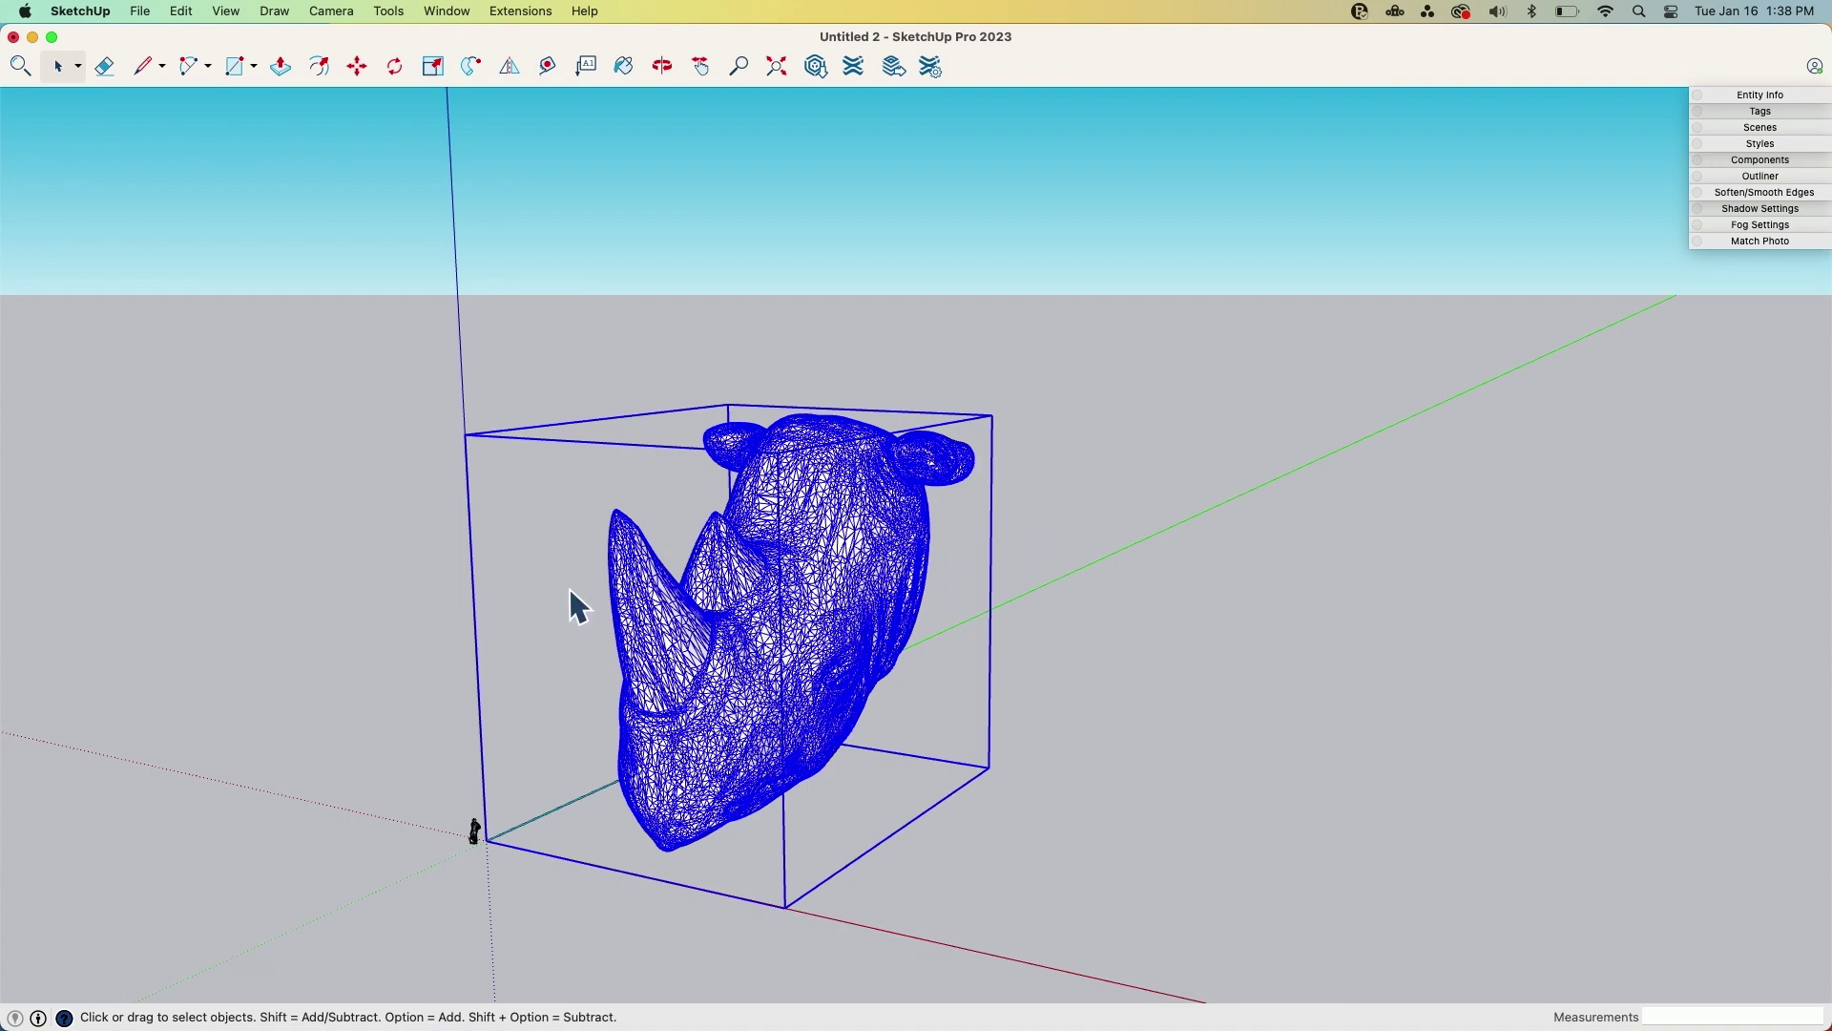
key("s")
left_click_drag(465, 434, 550, 469)
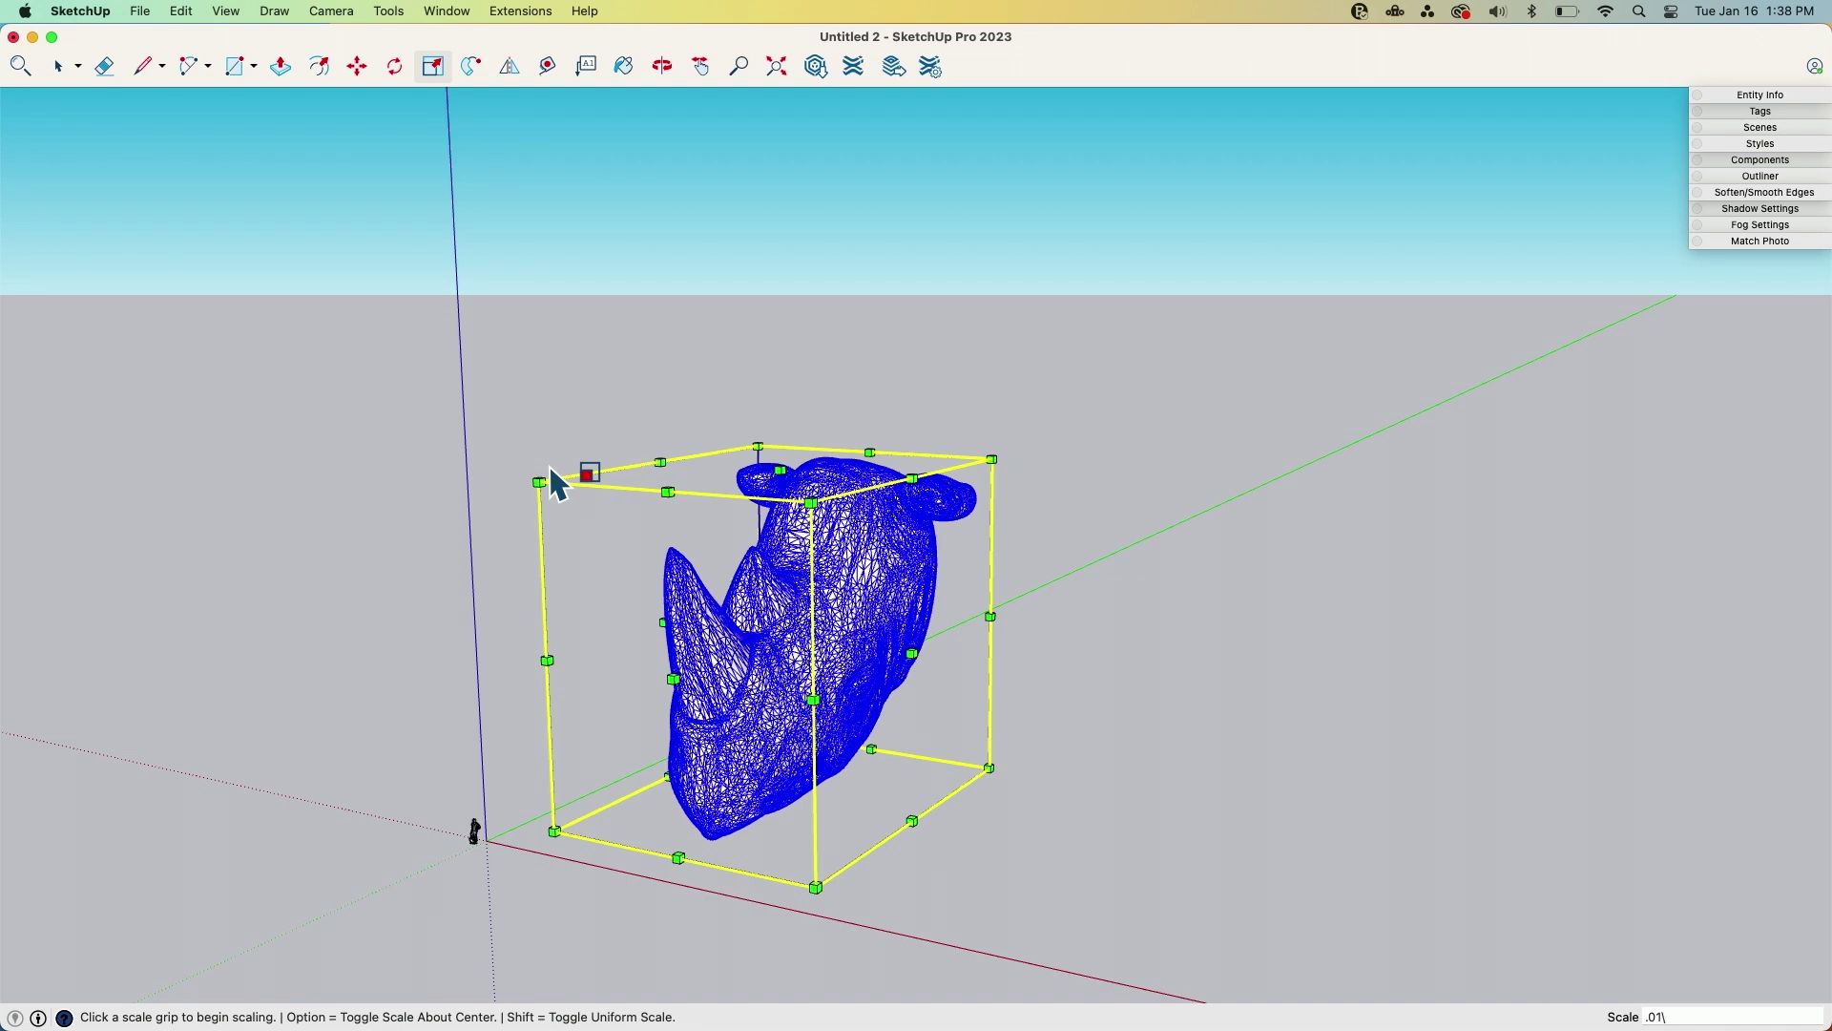
type(".01")
key("Return")
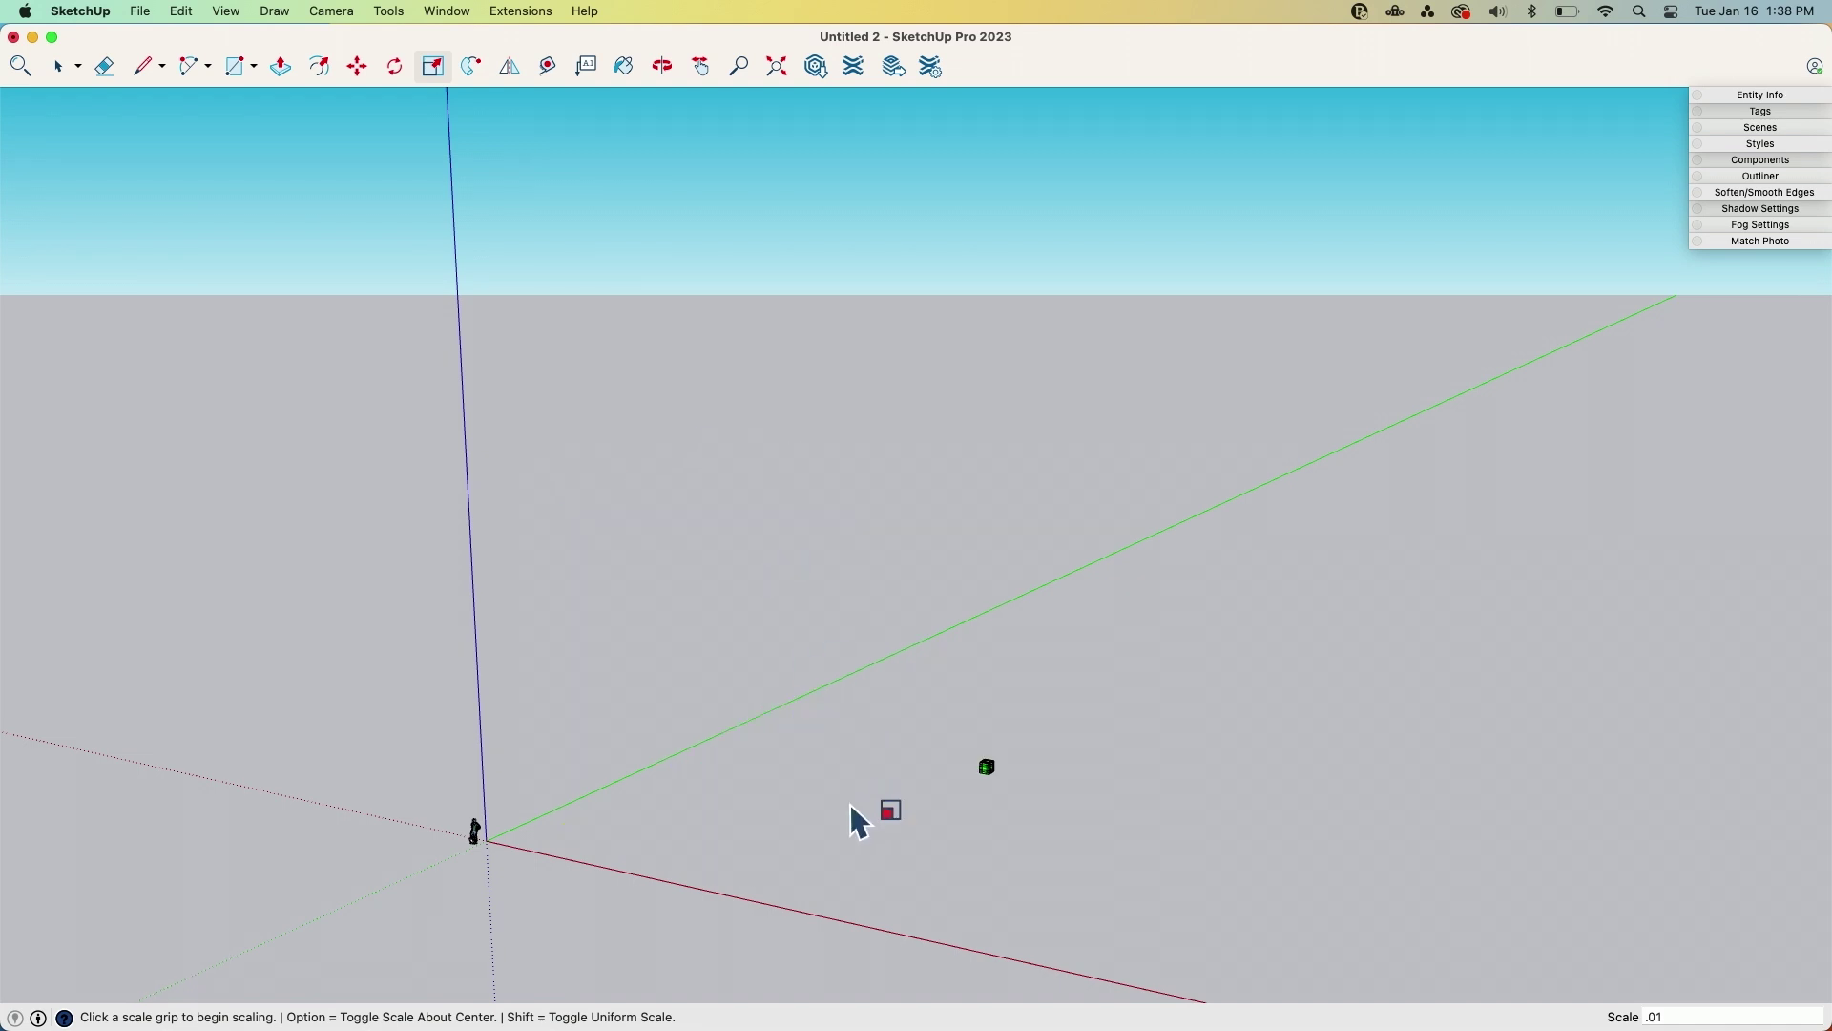
Move the scaled-down head about 112' 9" to a spot beside the origin
key("m")
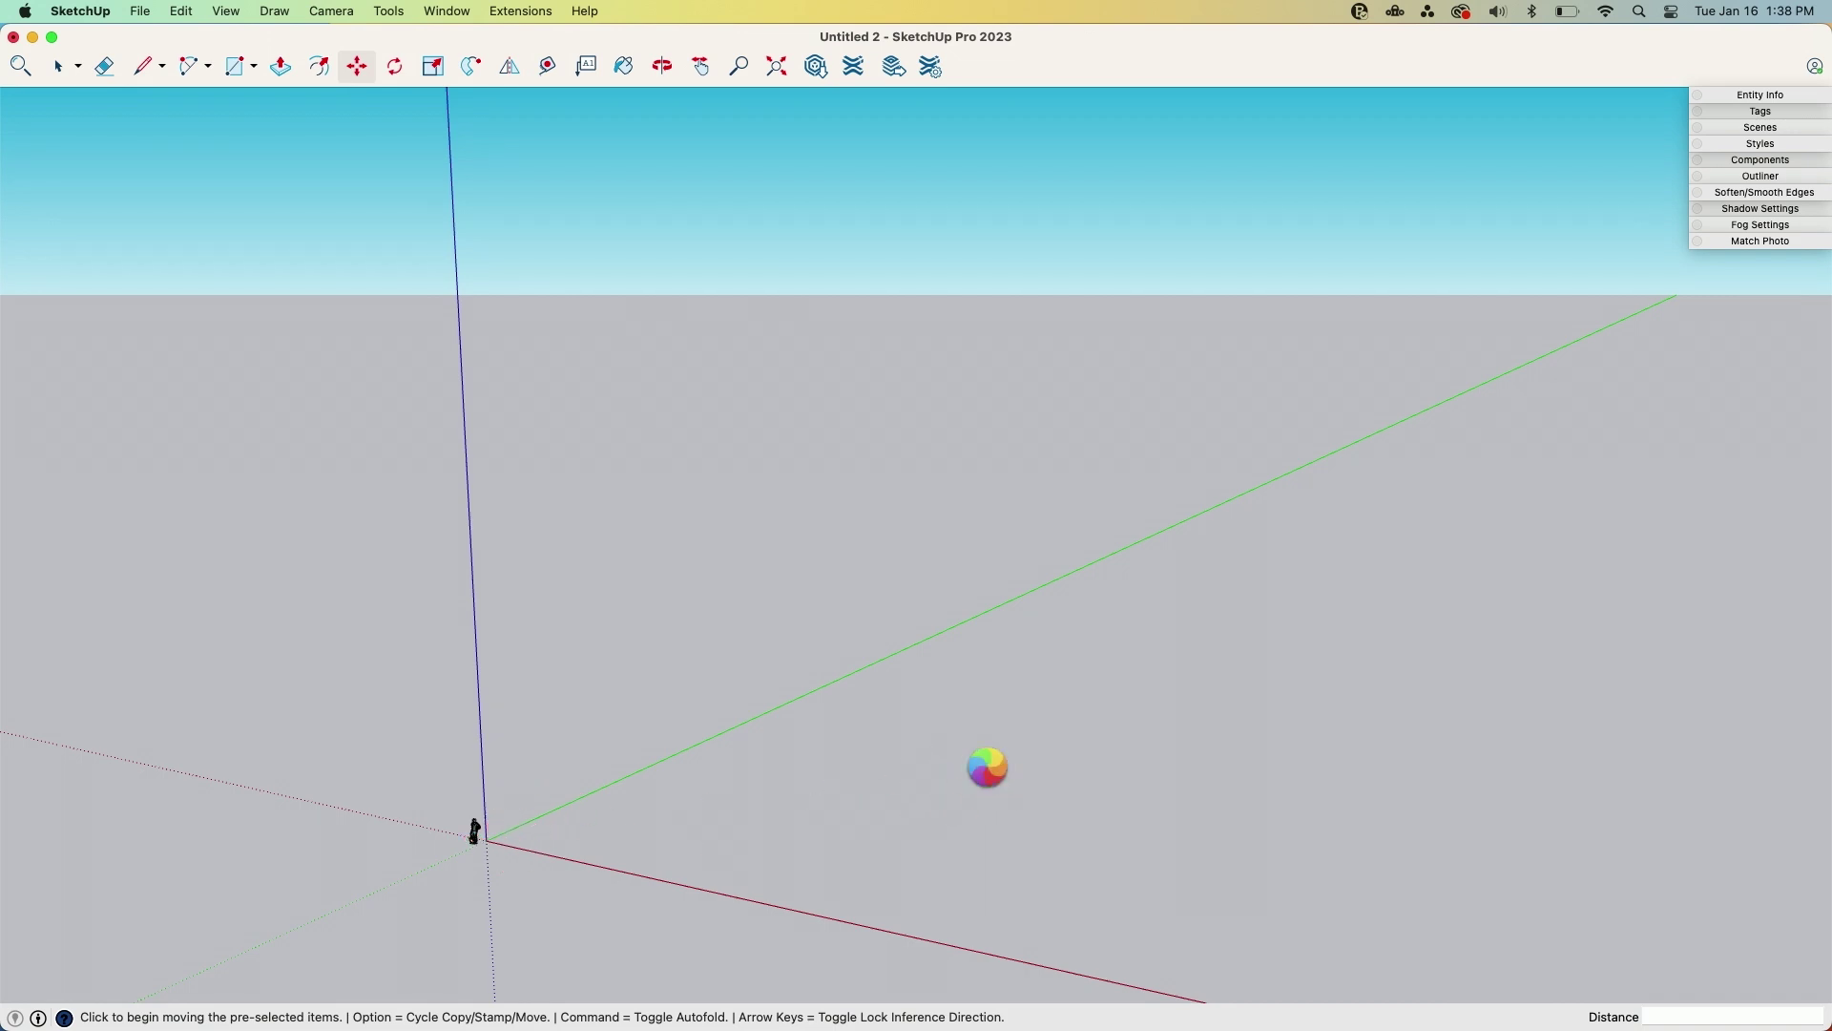
left_click(984, 771)
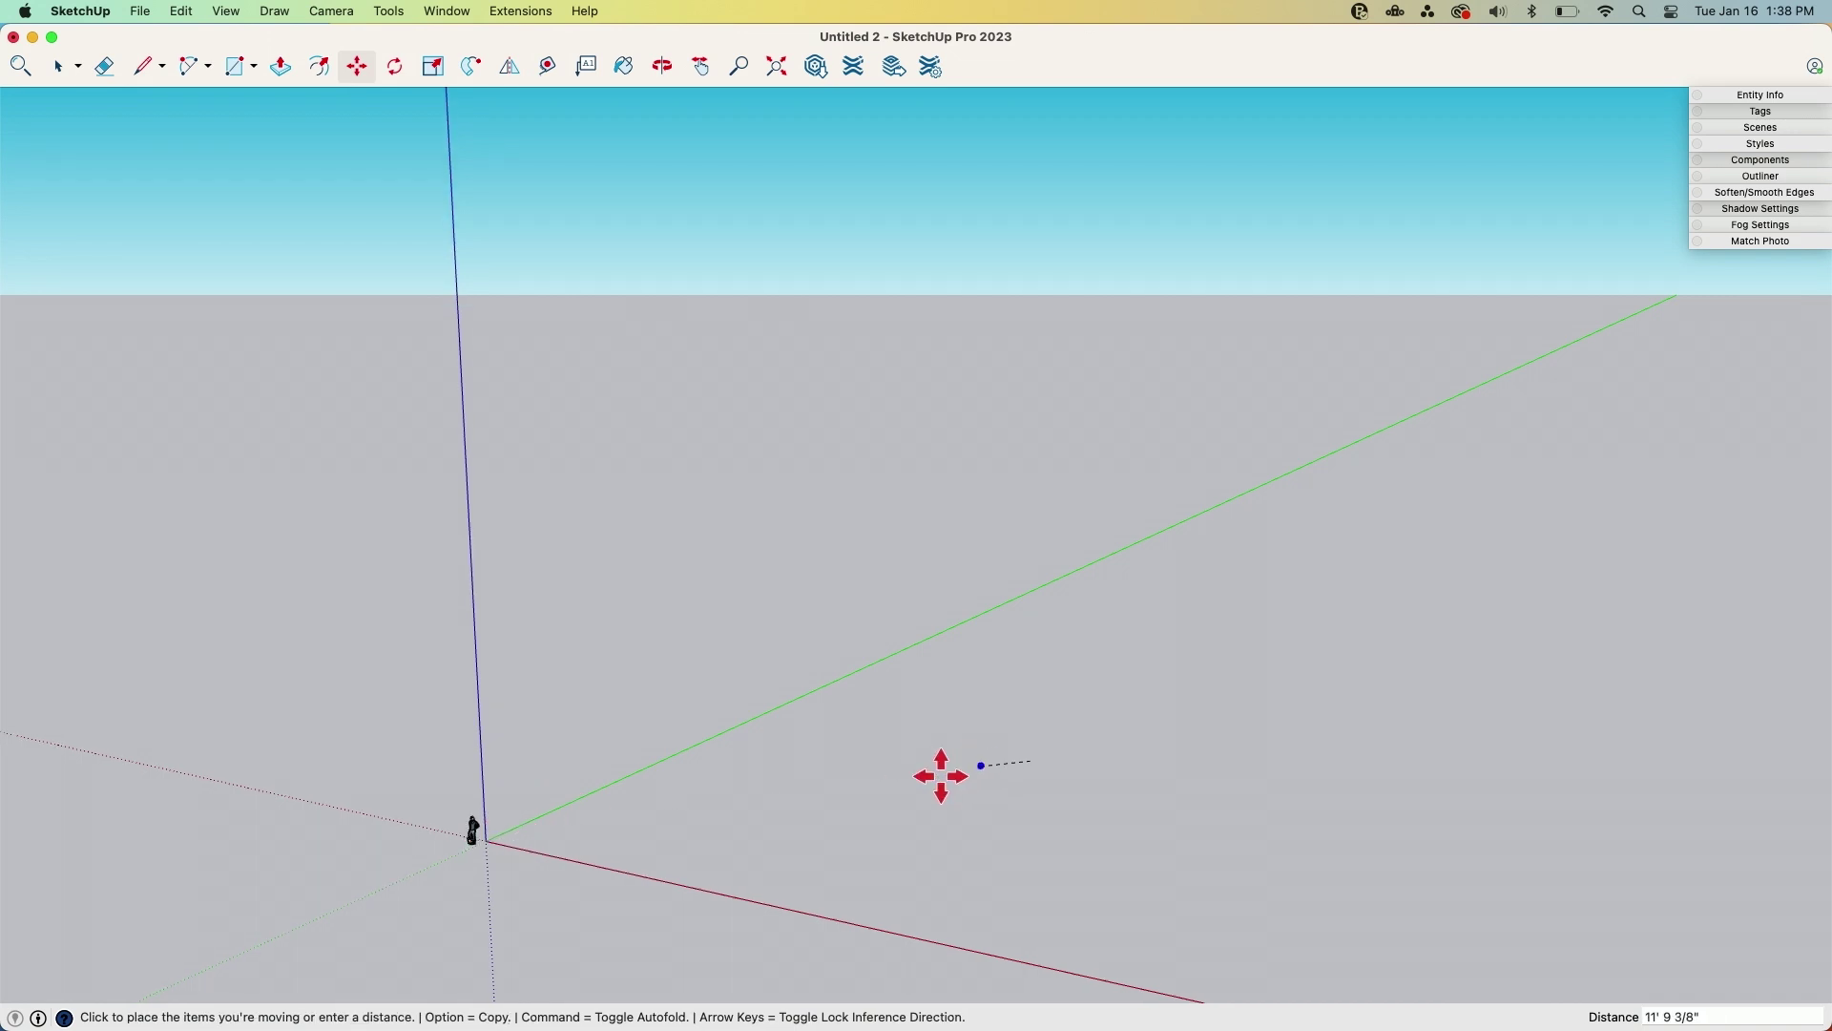
left_click(503, 838)
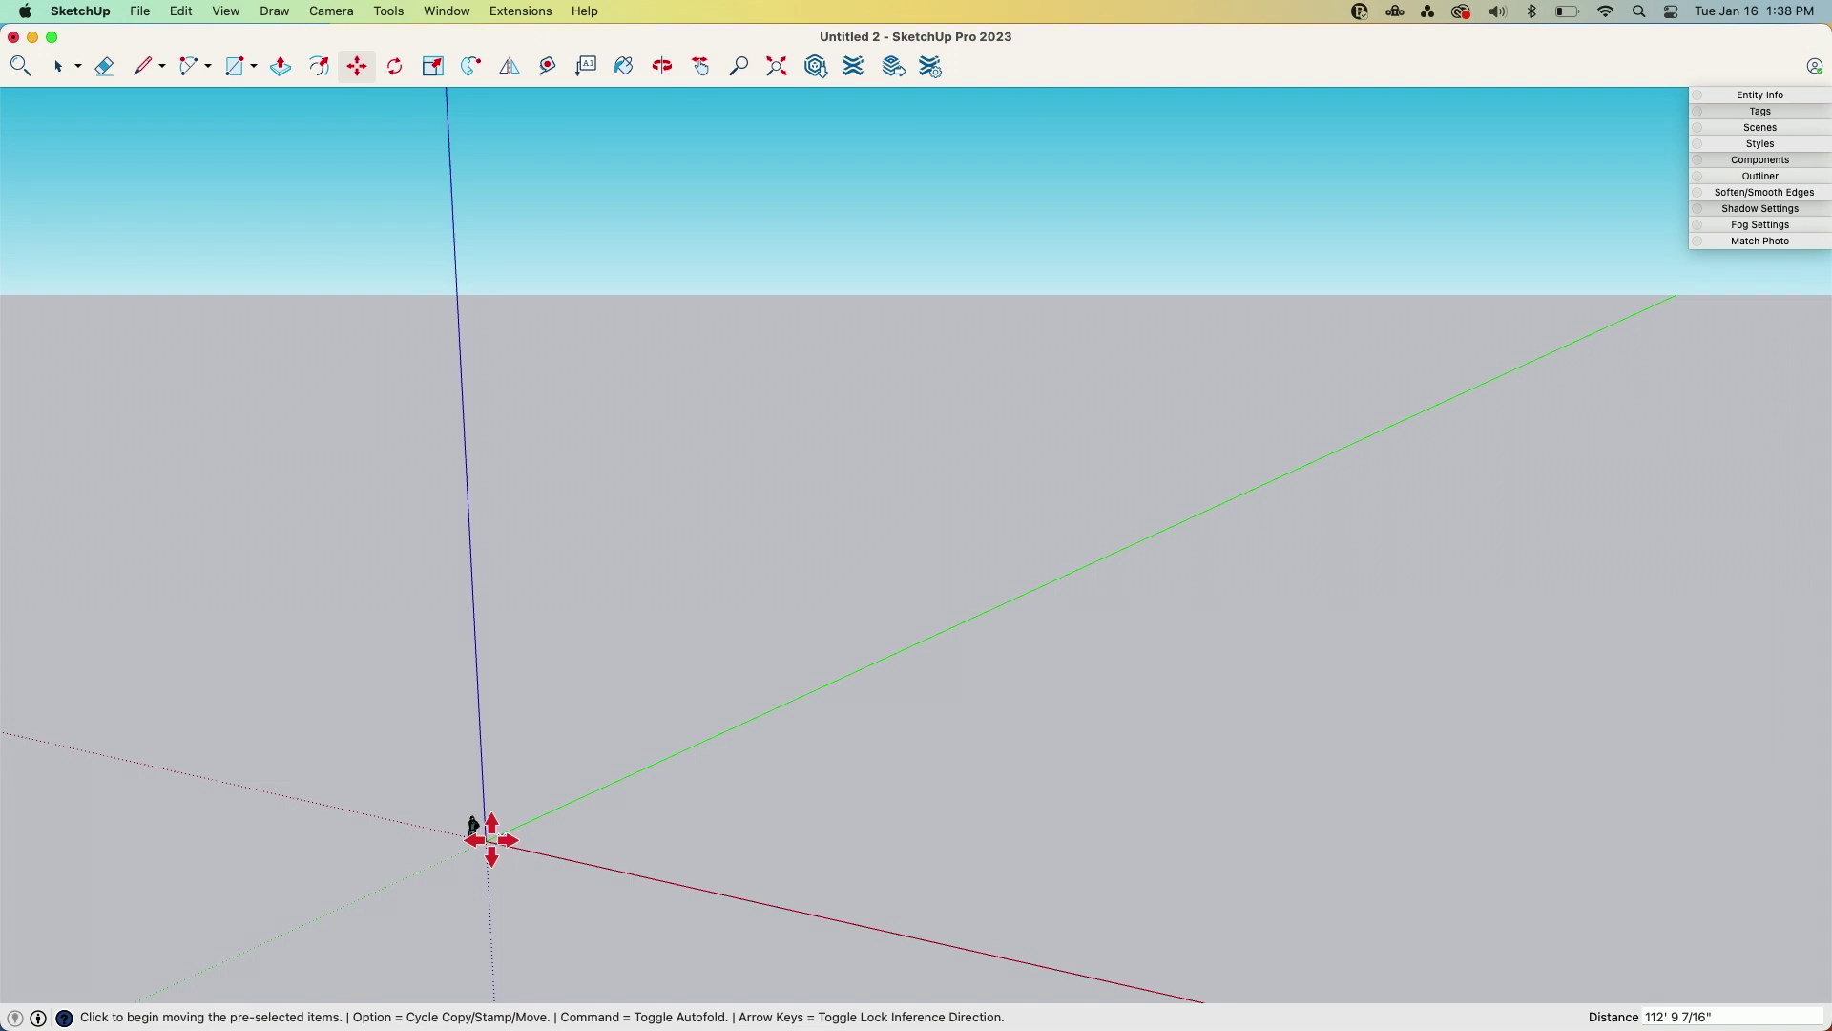
Scale the moved head uniformly again by a factor of .1 about its opposite corner
key("space")
scroll(500, 910, "up", 5)
scroll(493, 927, "up", 3)
mouse_move(490, 930)
middle_mouse_down()
mouse_move(521, 911)
mouse_move(514, 940)
middle_mouse_up()
key("s")
left_click_drag(1097, 641, 1050, 683)
type(".1")
key("Return")
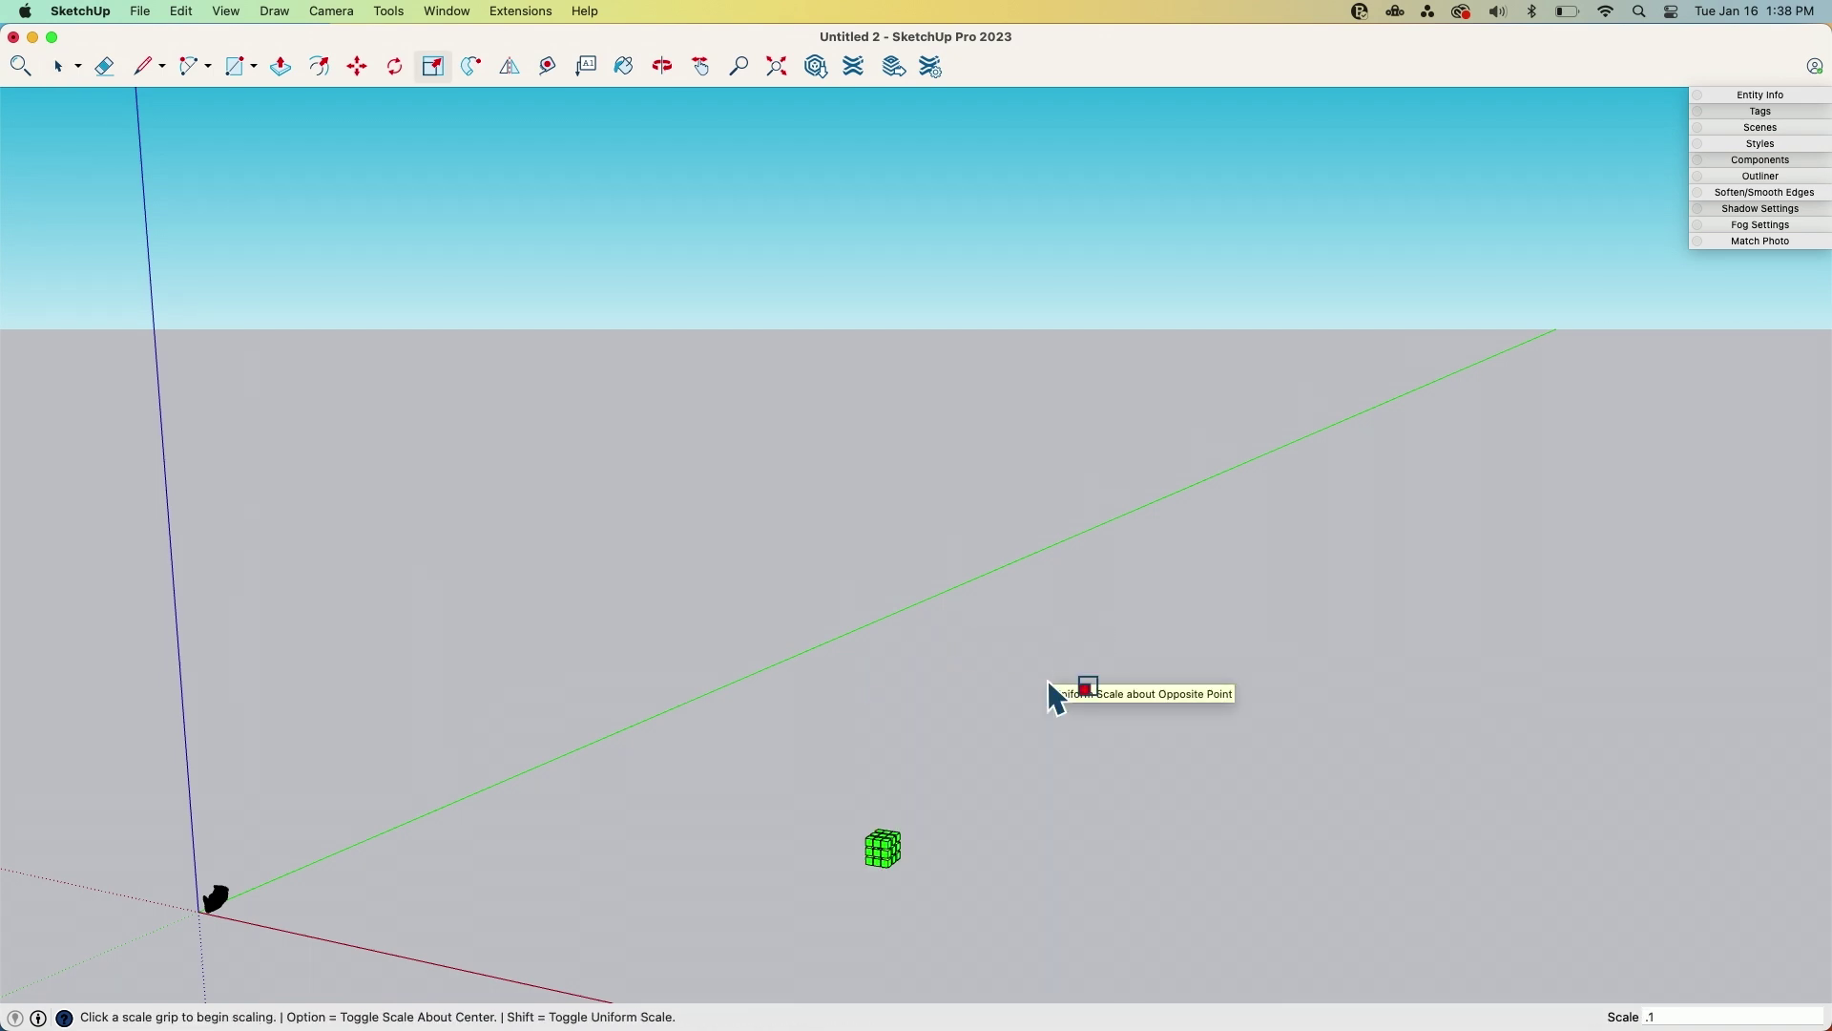
Move the reduced head about 2' 6 11/16" to sit beside the original small head near the origin
key("space")
key("m")
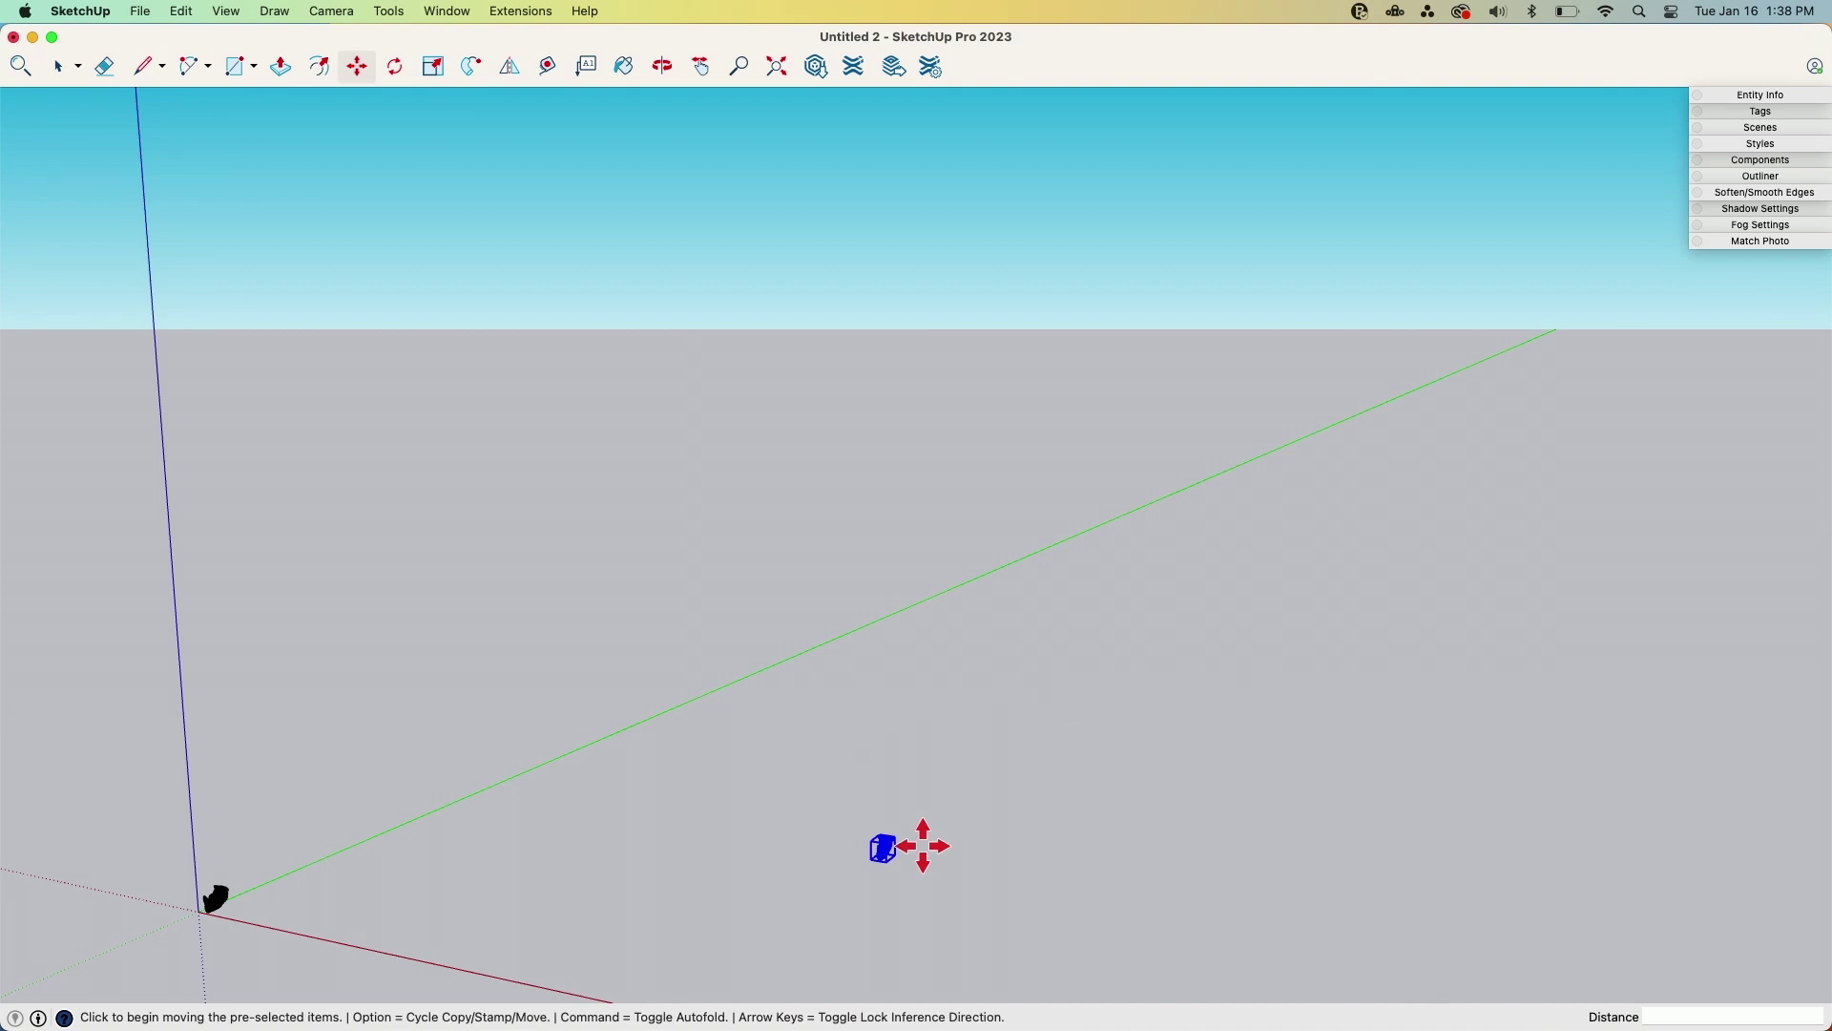
left_click(888, 861)
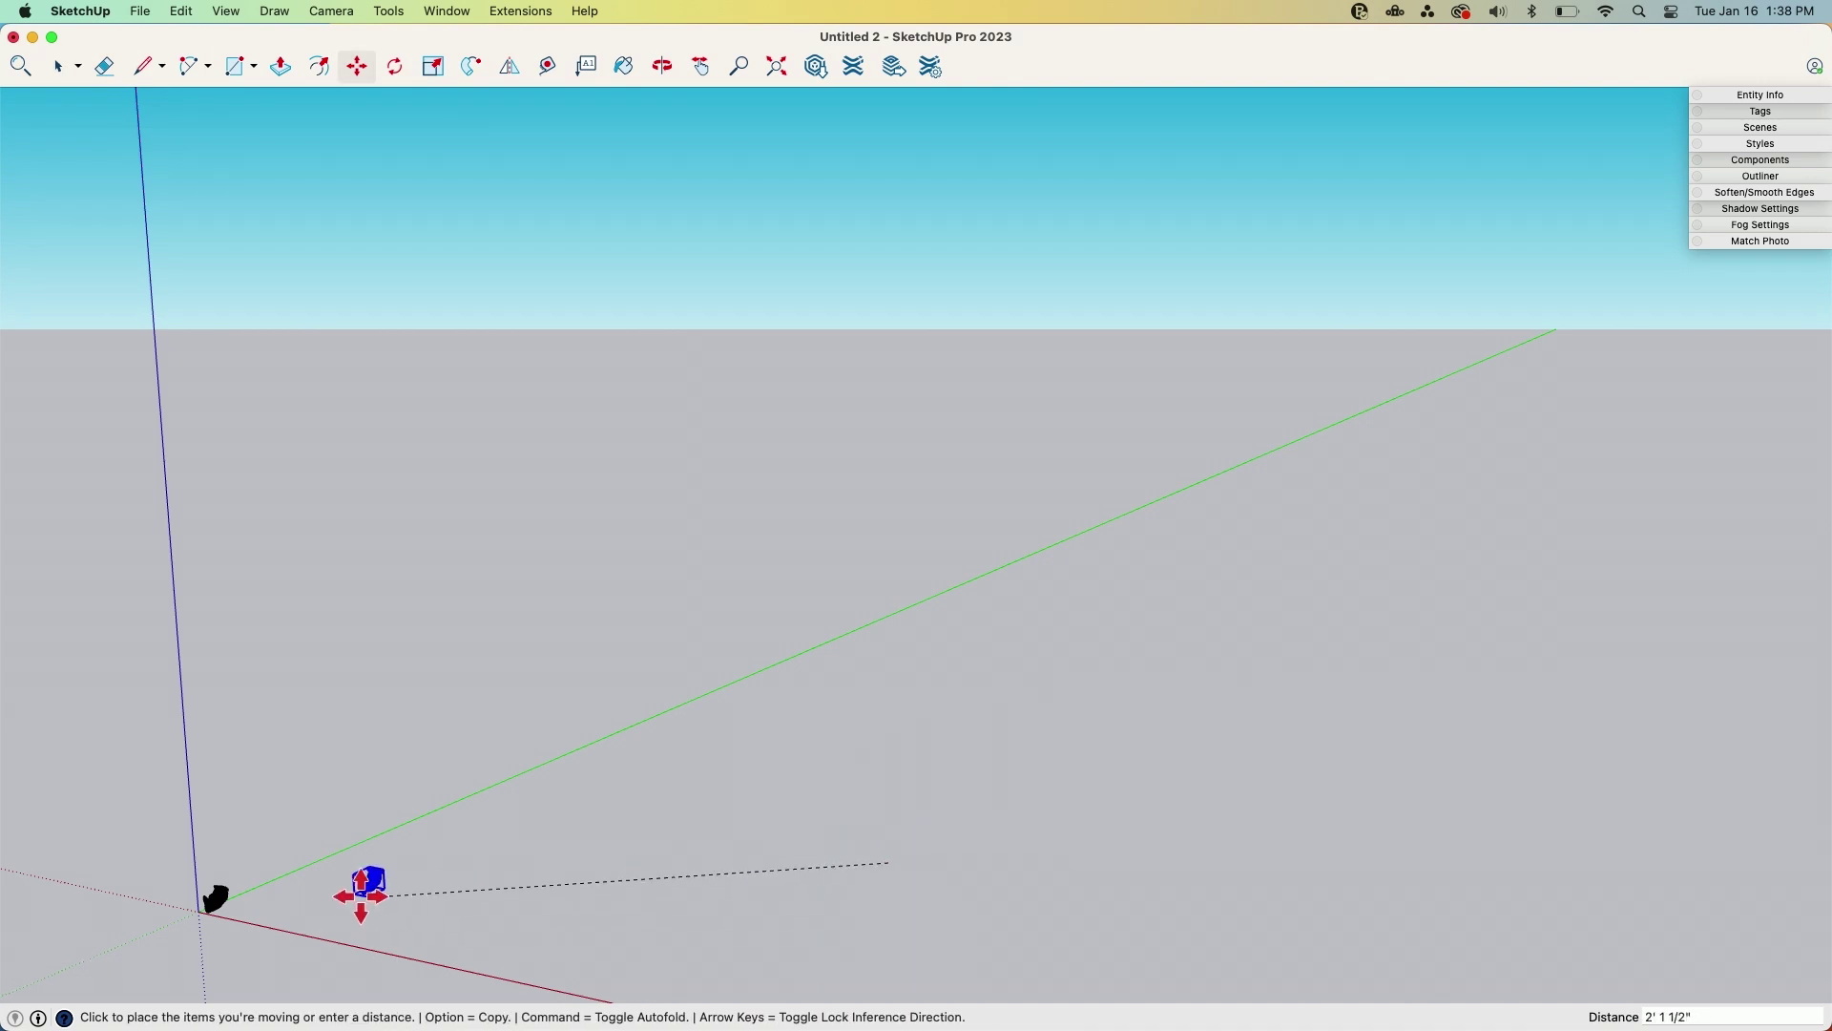
left_click(250, 921)
Compare the ear meshes of the original small head and the scaled-down head for missing faces
scroll(213, 933, "up", 5)
scroll(434, 692, "up", 8)
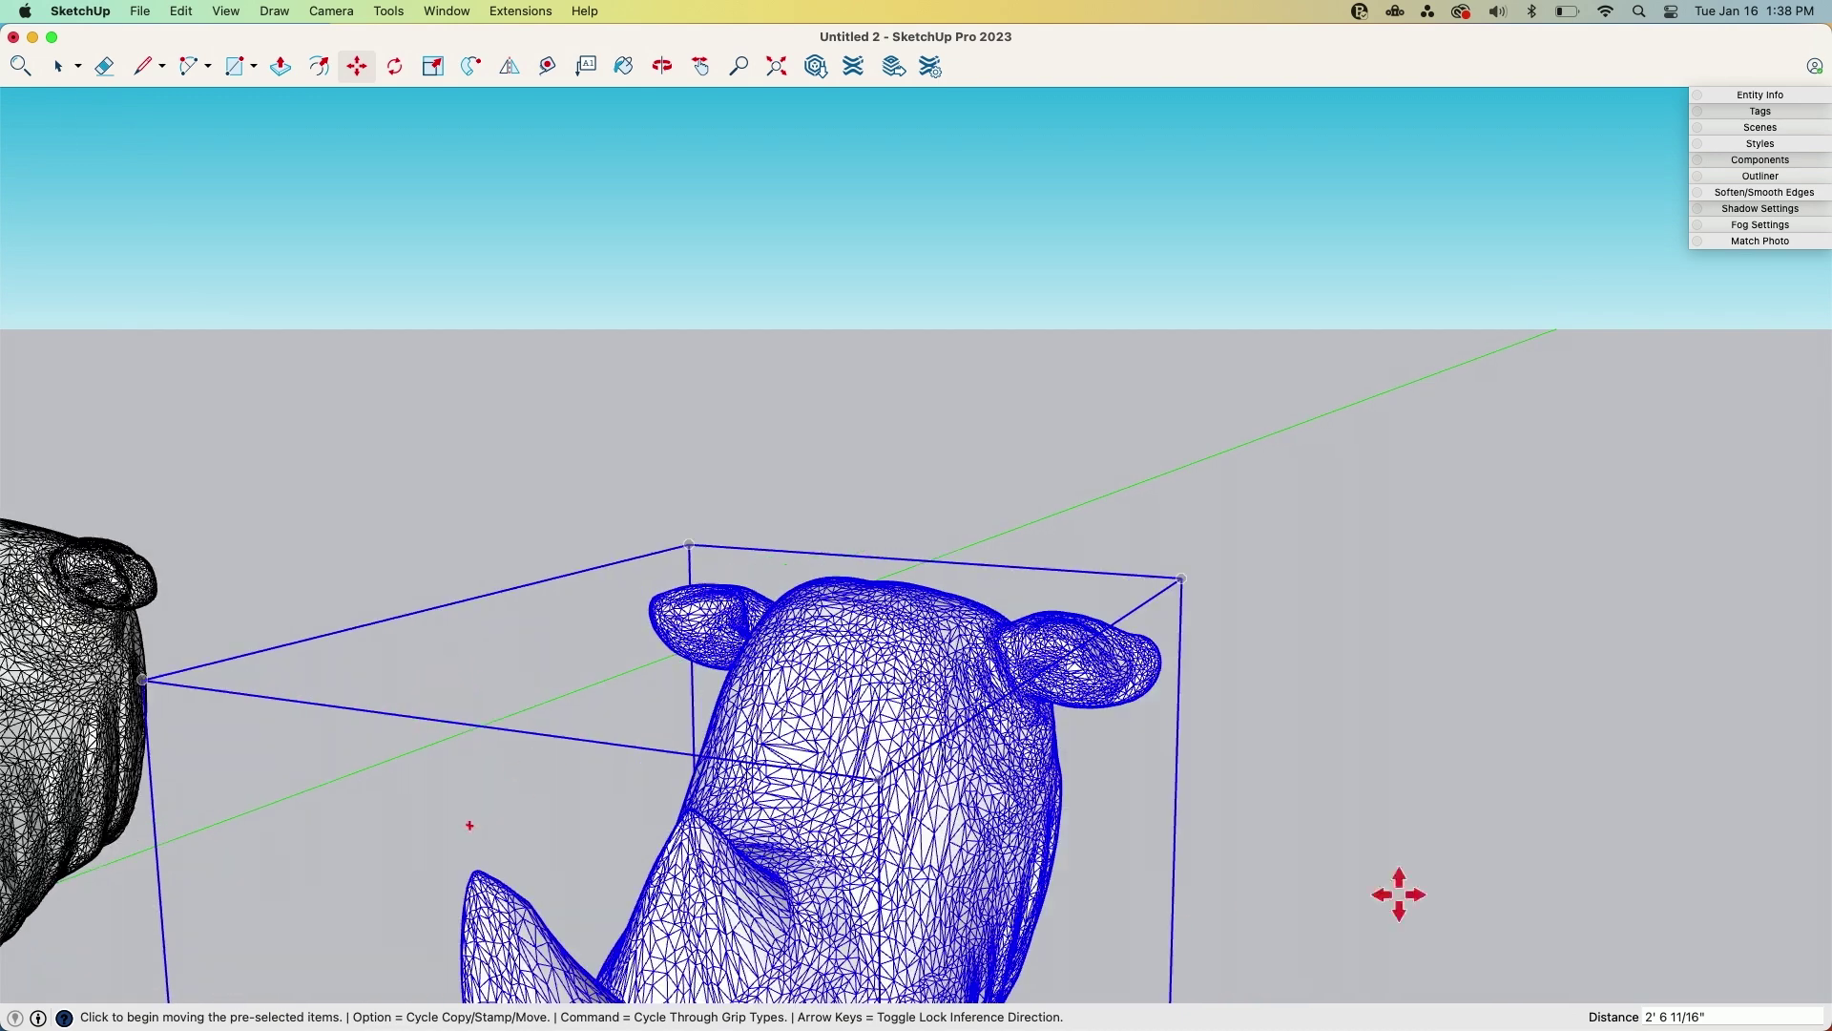
scroll(27, 580, "up", 3)
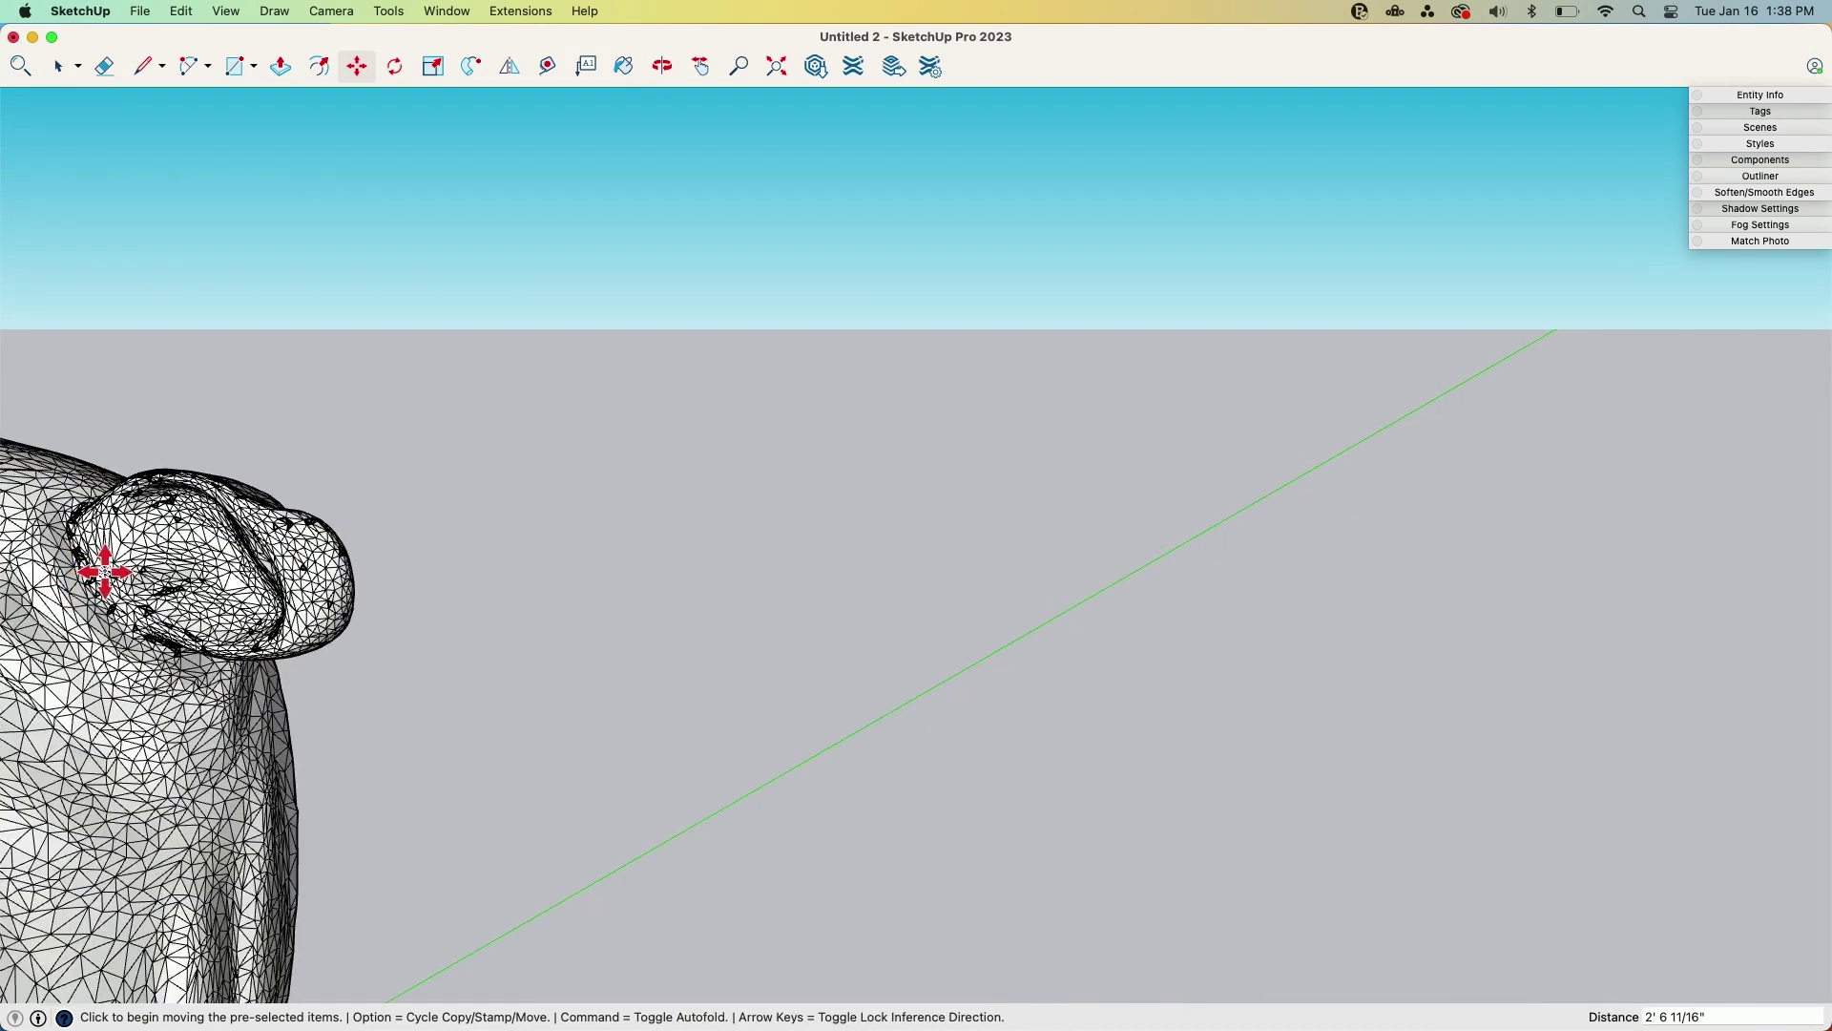
scroll(74, 565, "down", 5)
scroll(933, 642, "up", 5)
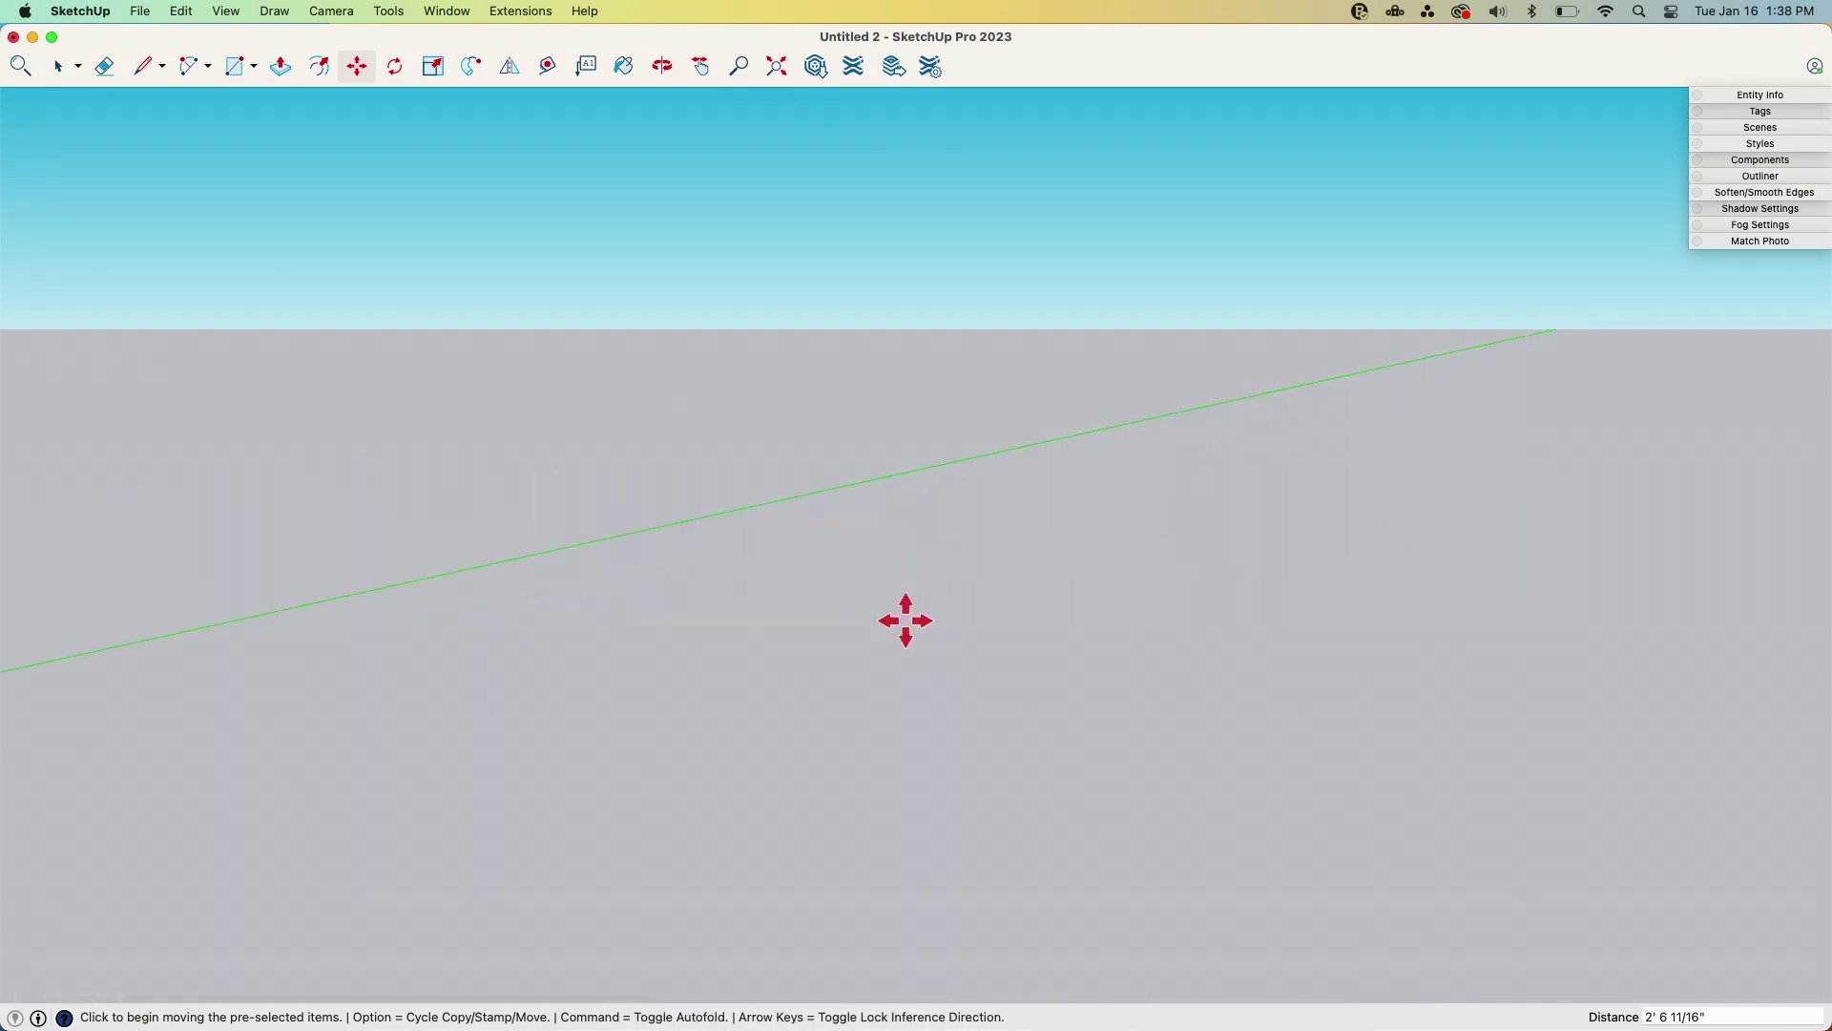
scroll(897, 625, "down", 3)
scroll(859, 611, "up", 3)
scroll(856, 606, "down", 4)
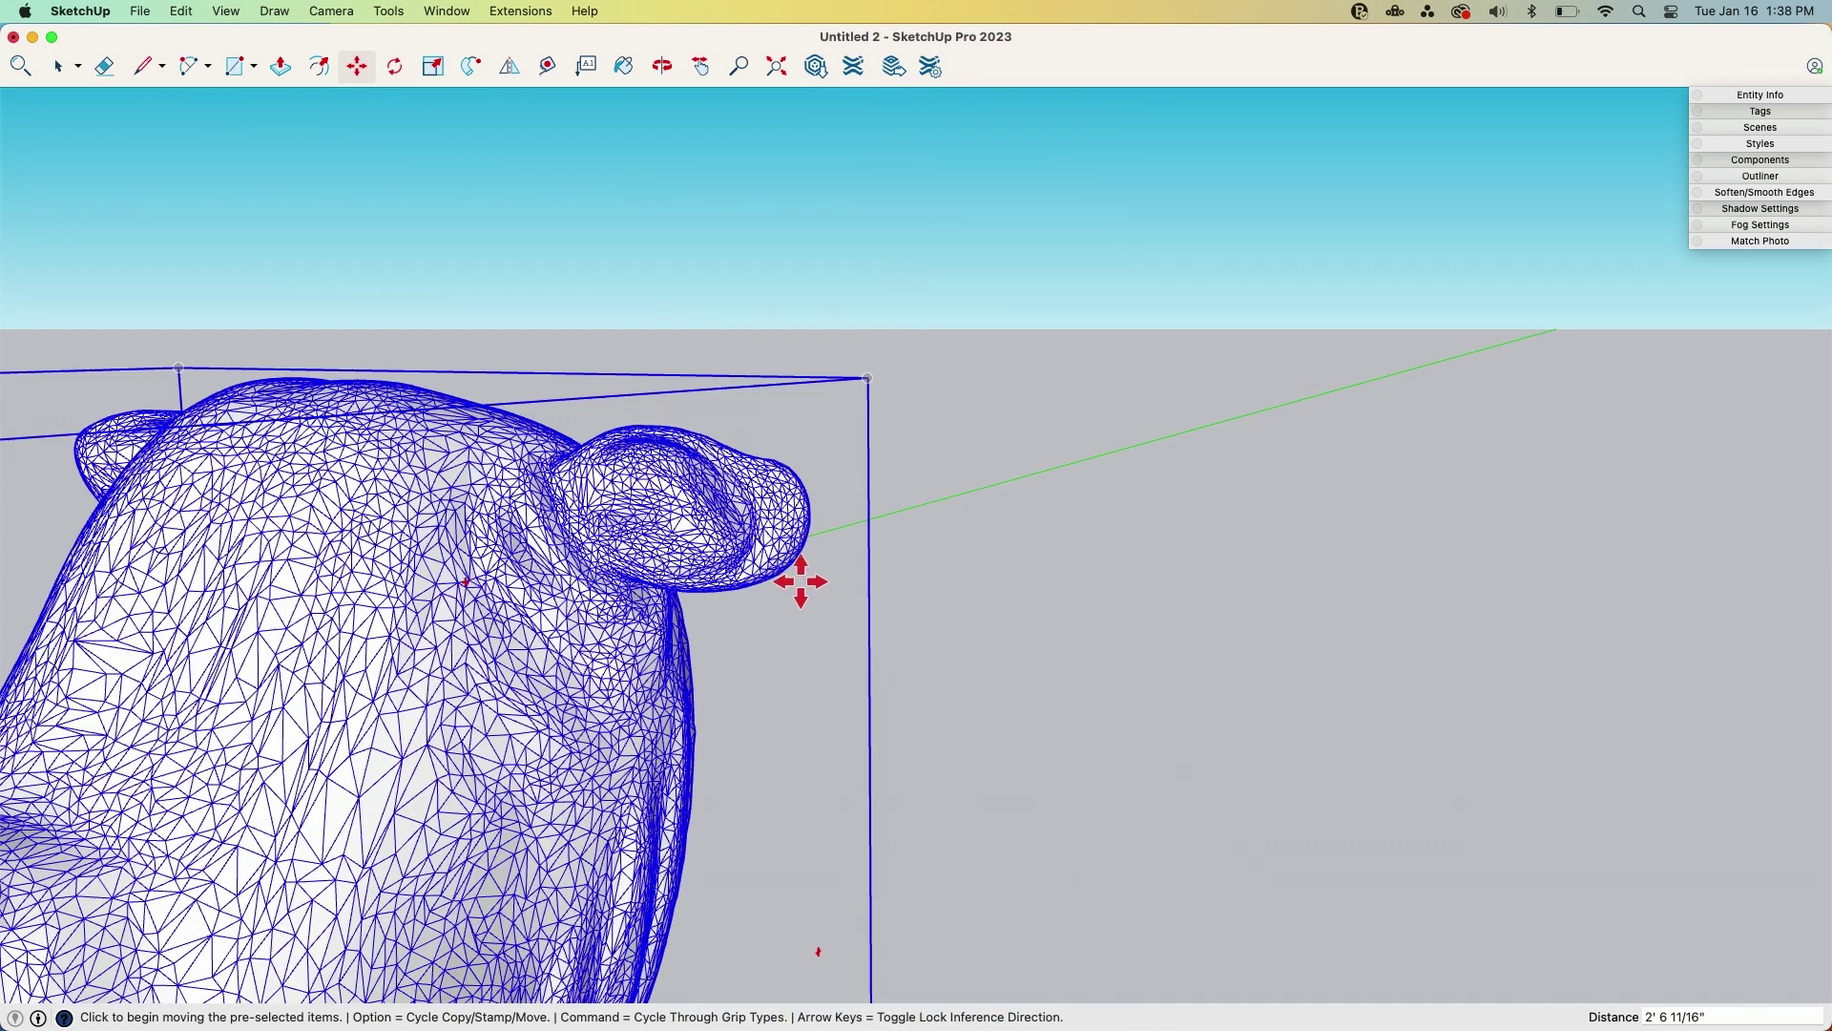
key("space")
left_click(940, 567)
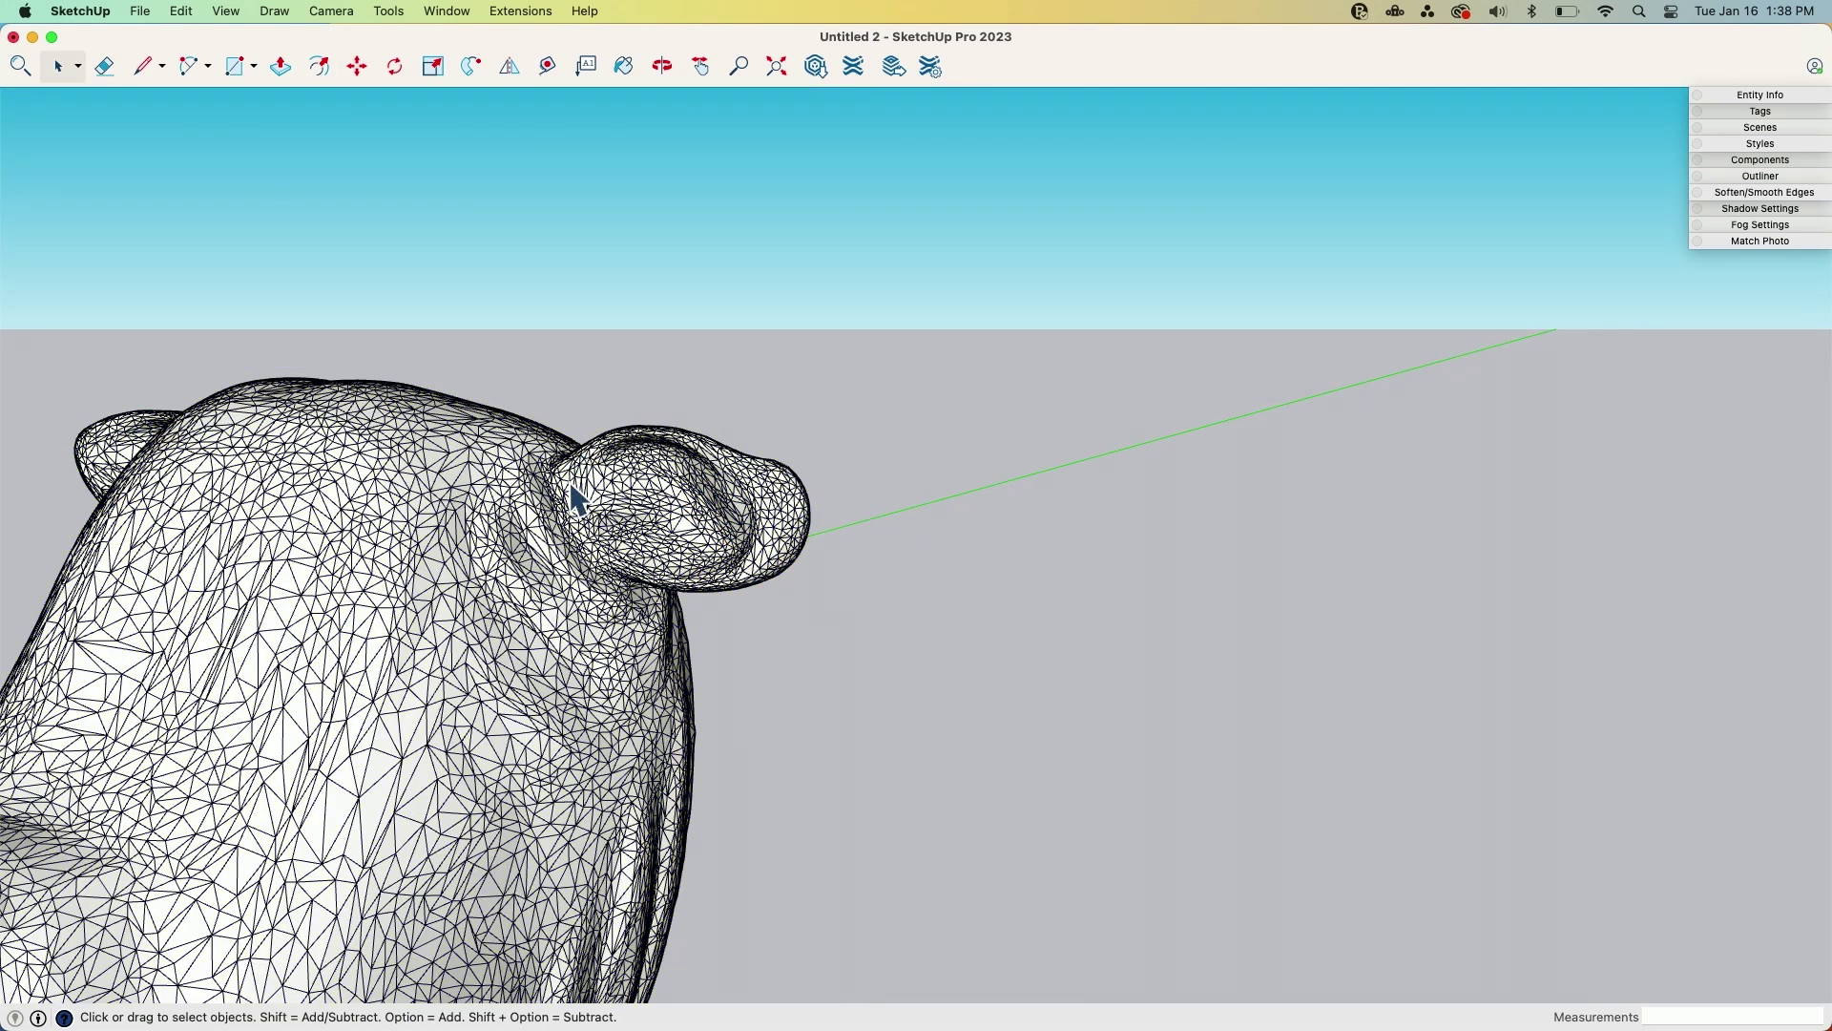
Examine both rhino heads side by side from the front and at an angle, comparing their overall size
scroll(985, 515, "down", 5)
key("o")
left_click_drag(806, 610, 1017, 616)
key("space")
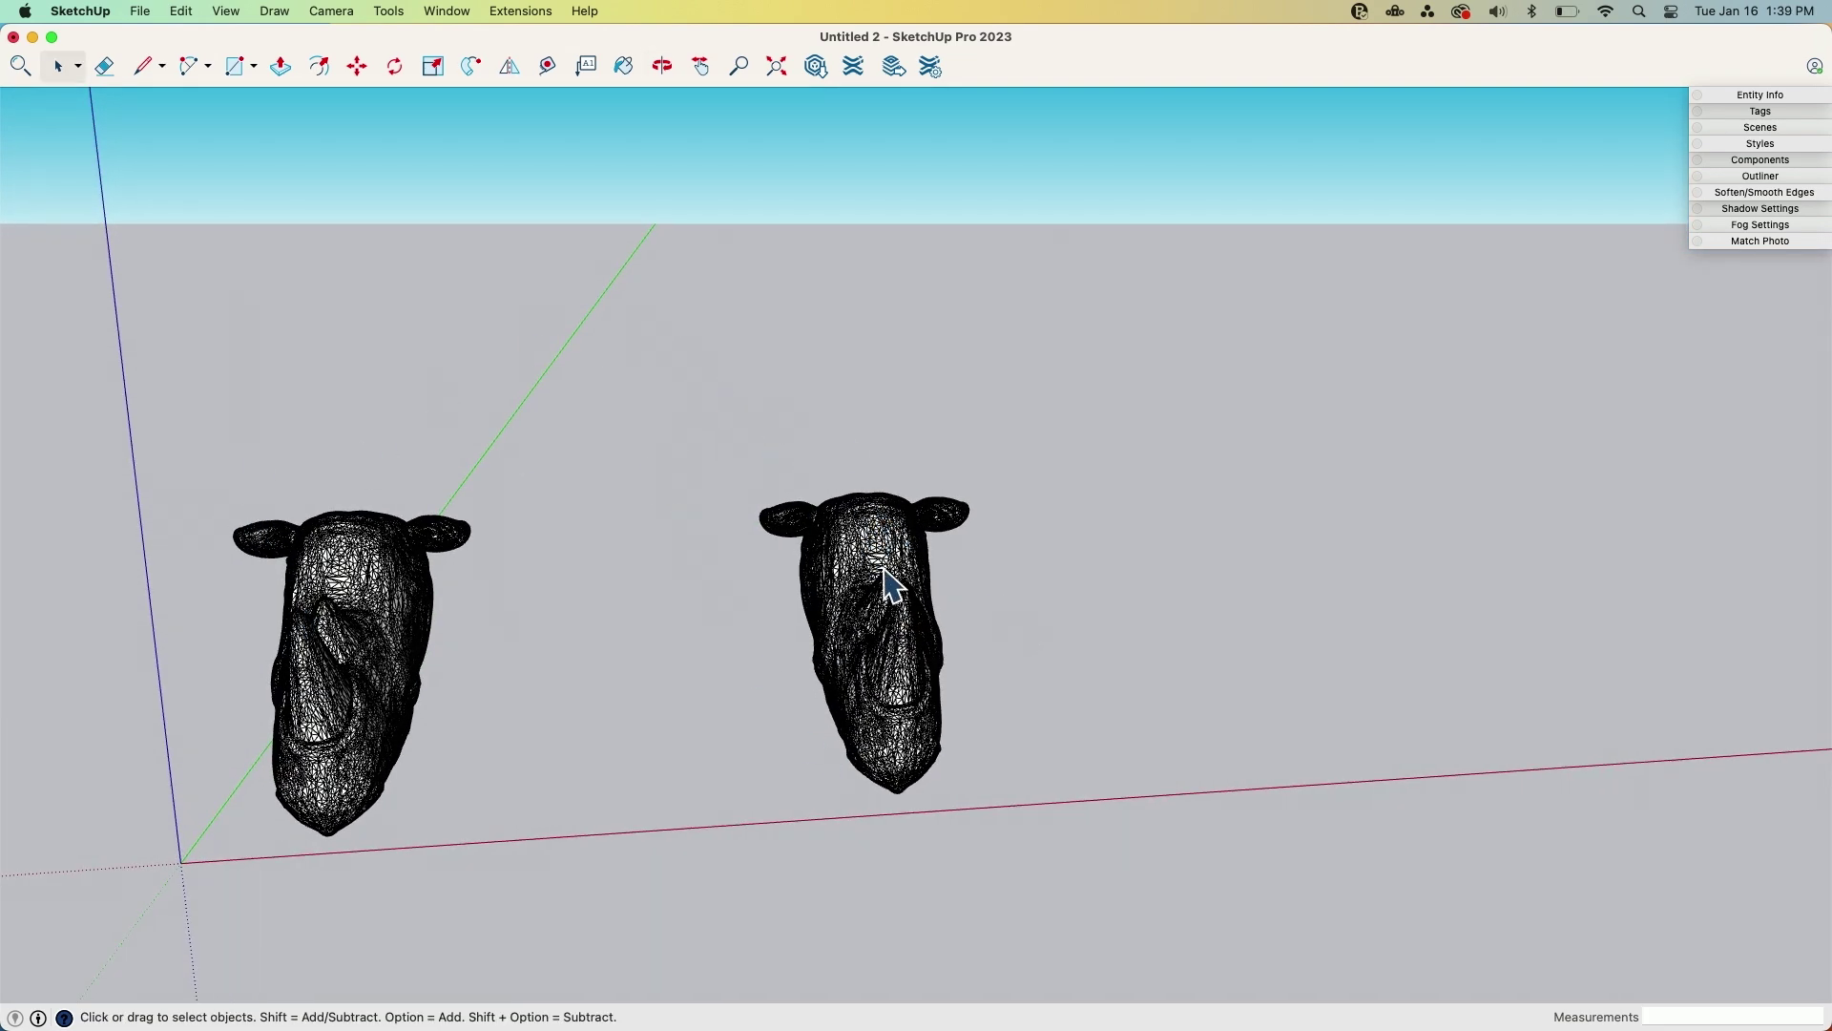
middle_click_drag(1295, 666, 837, 689)
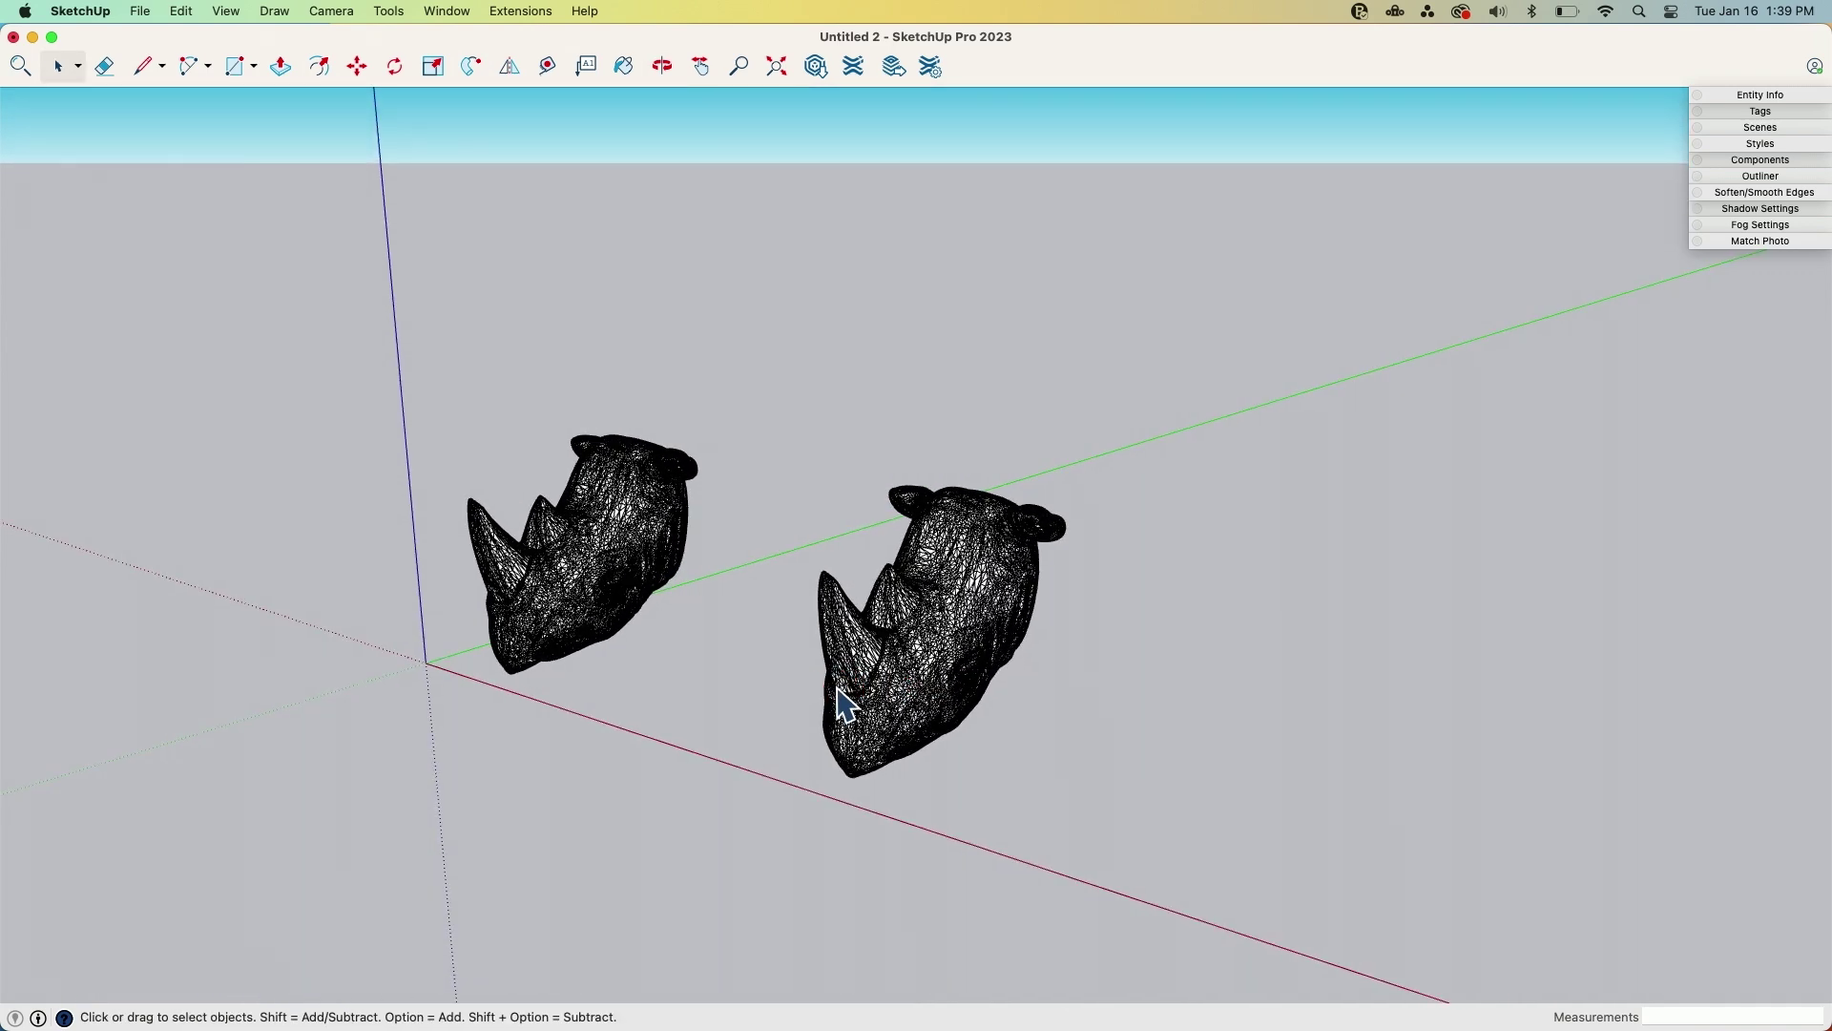
double_click(619, 553)
left_click(1102, 365)
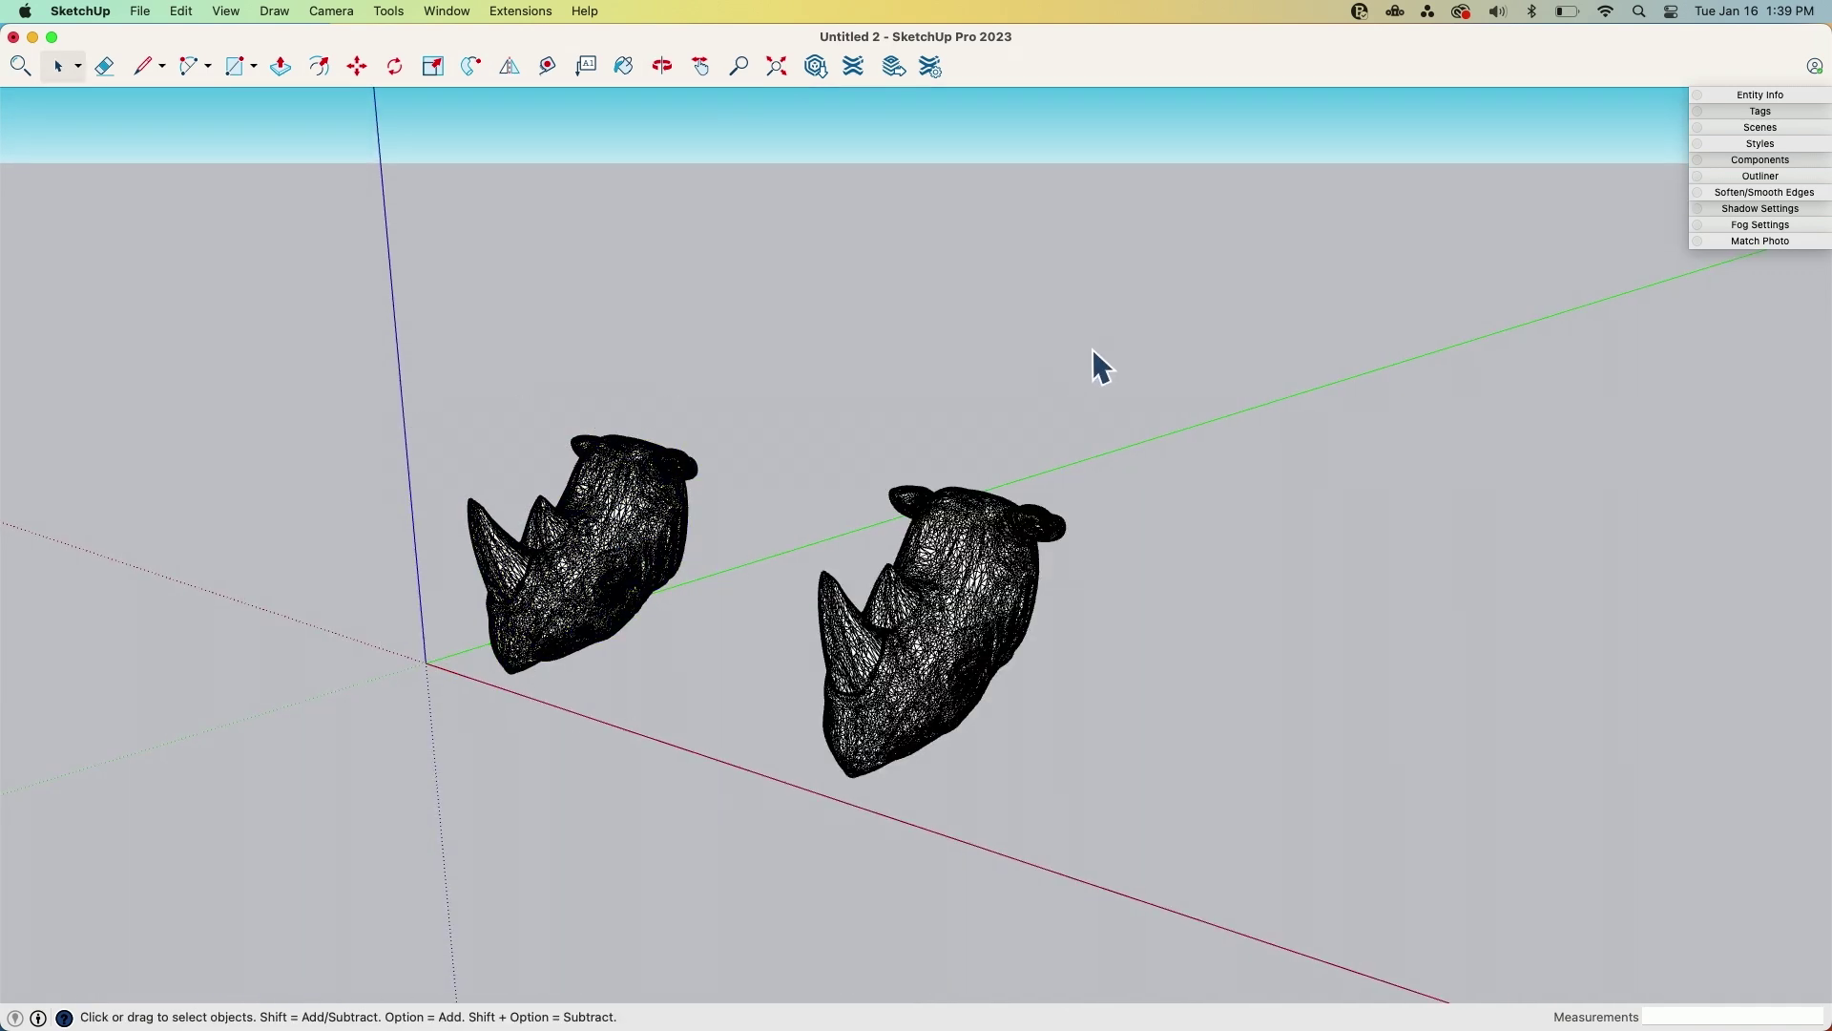